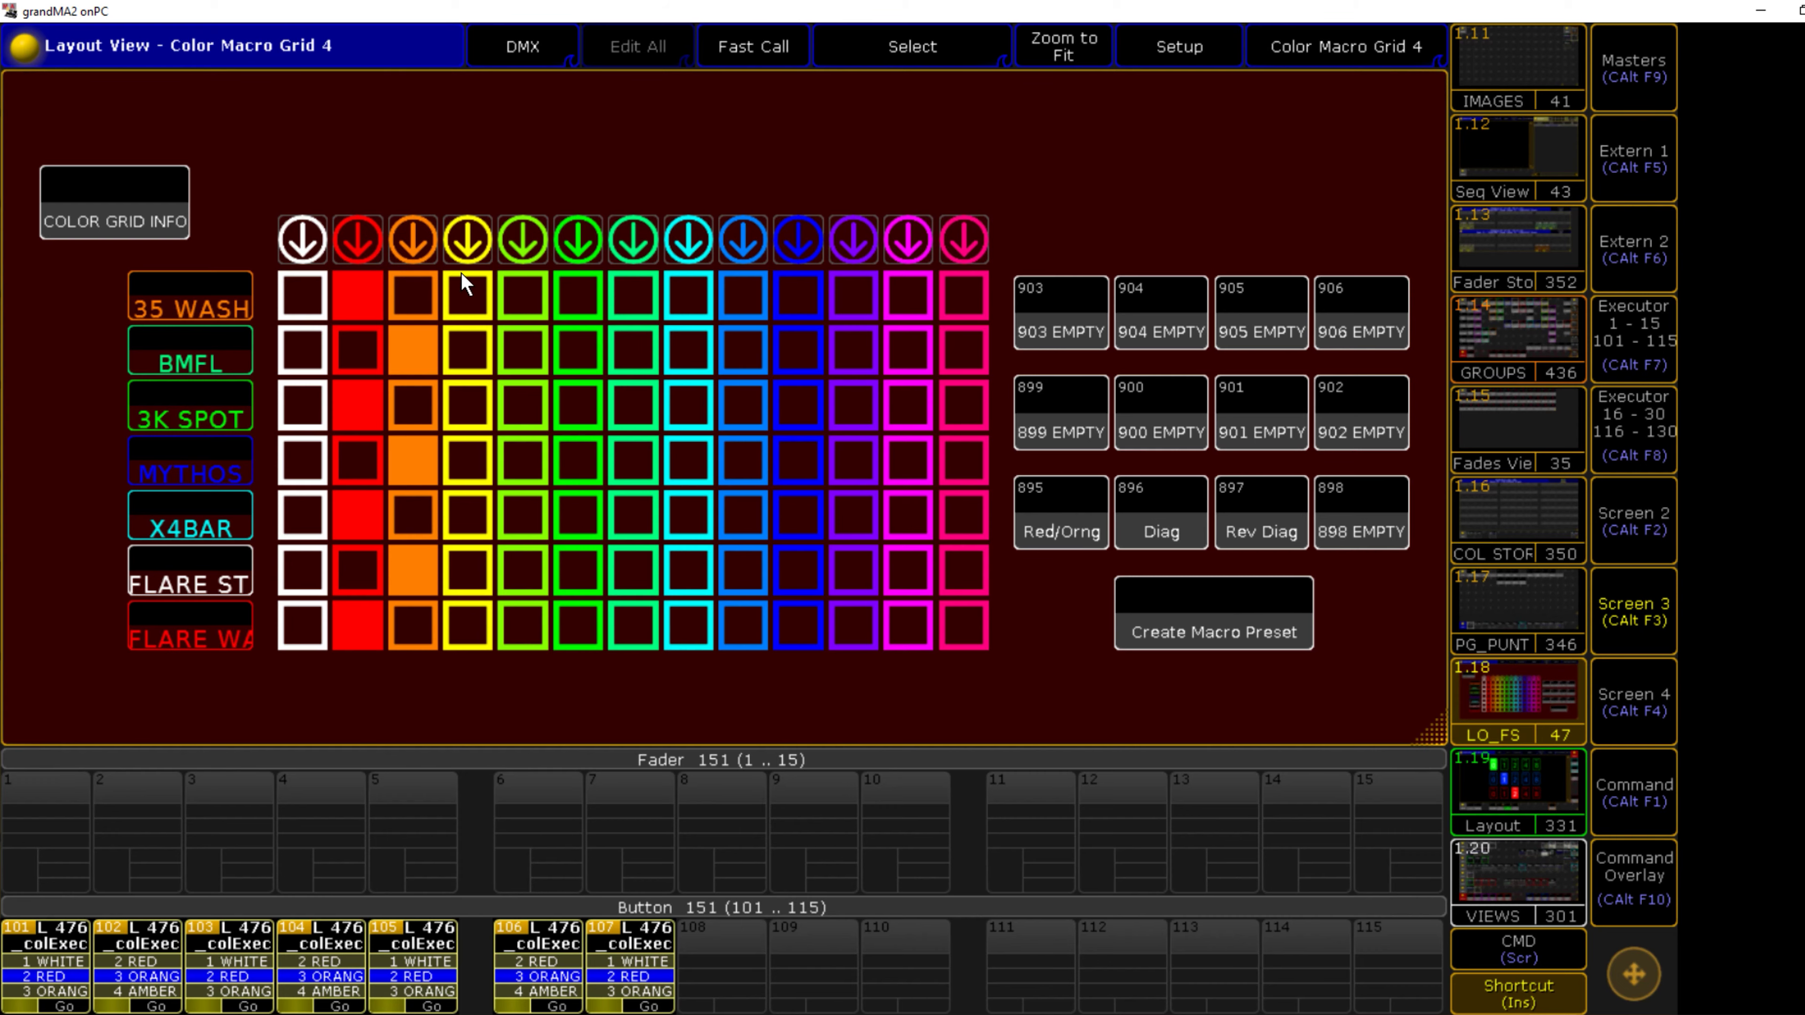
Step: Recall the Diag color preset, switch to Rev Diag, and return to Diag
click(1171, 515)
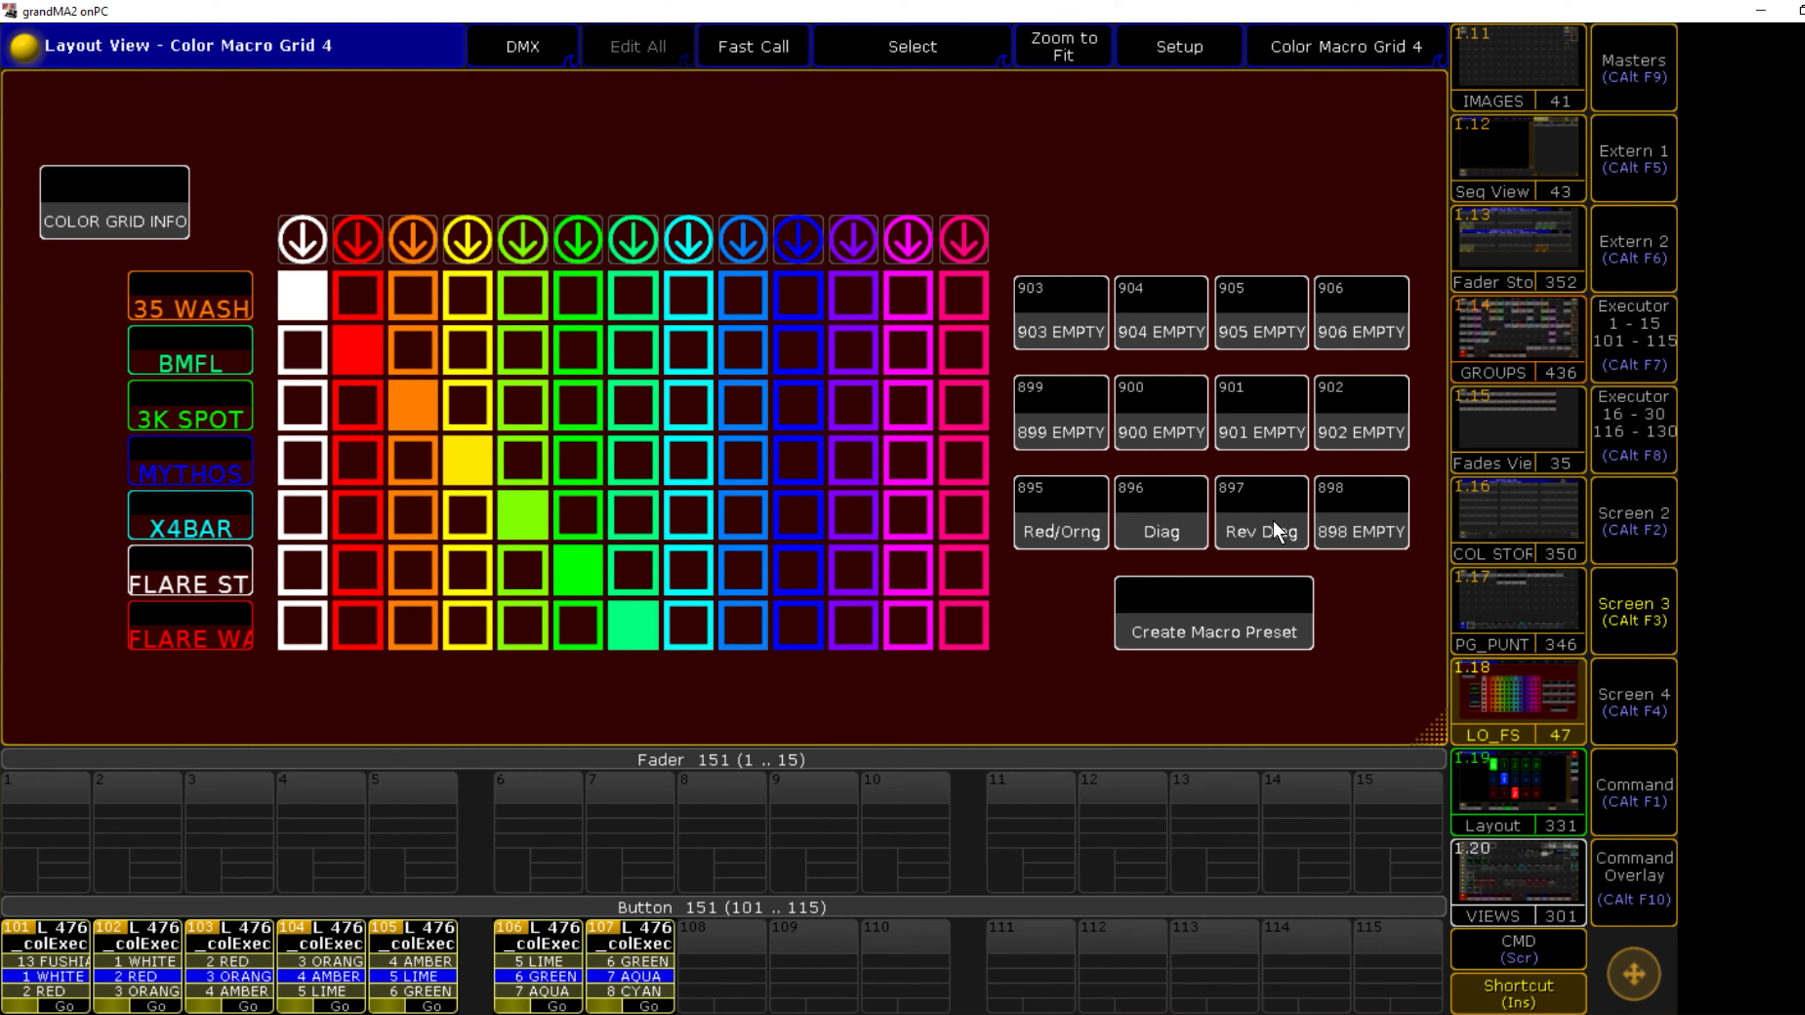
click(1272, 519)
click(1163, 517)
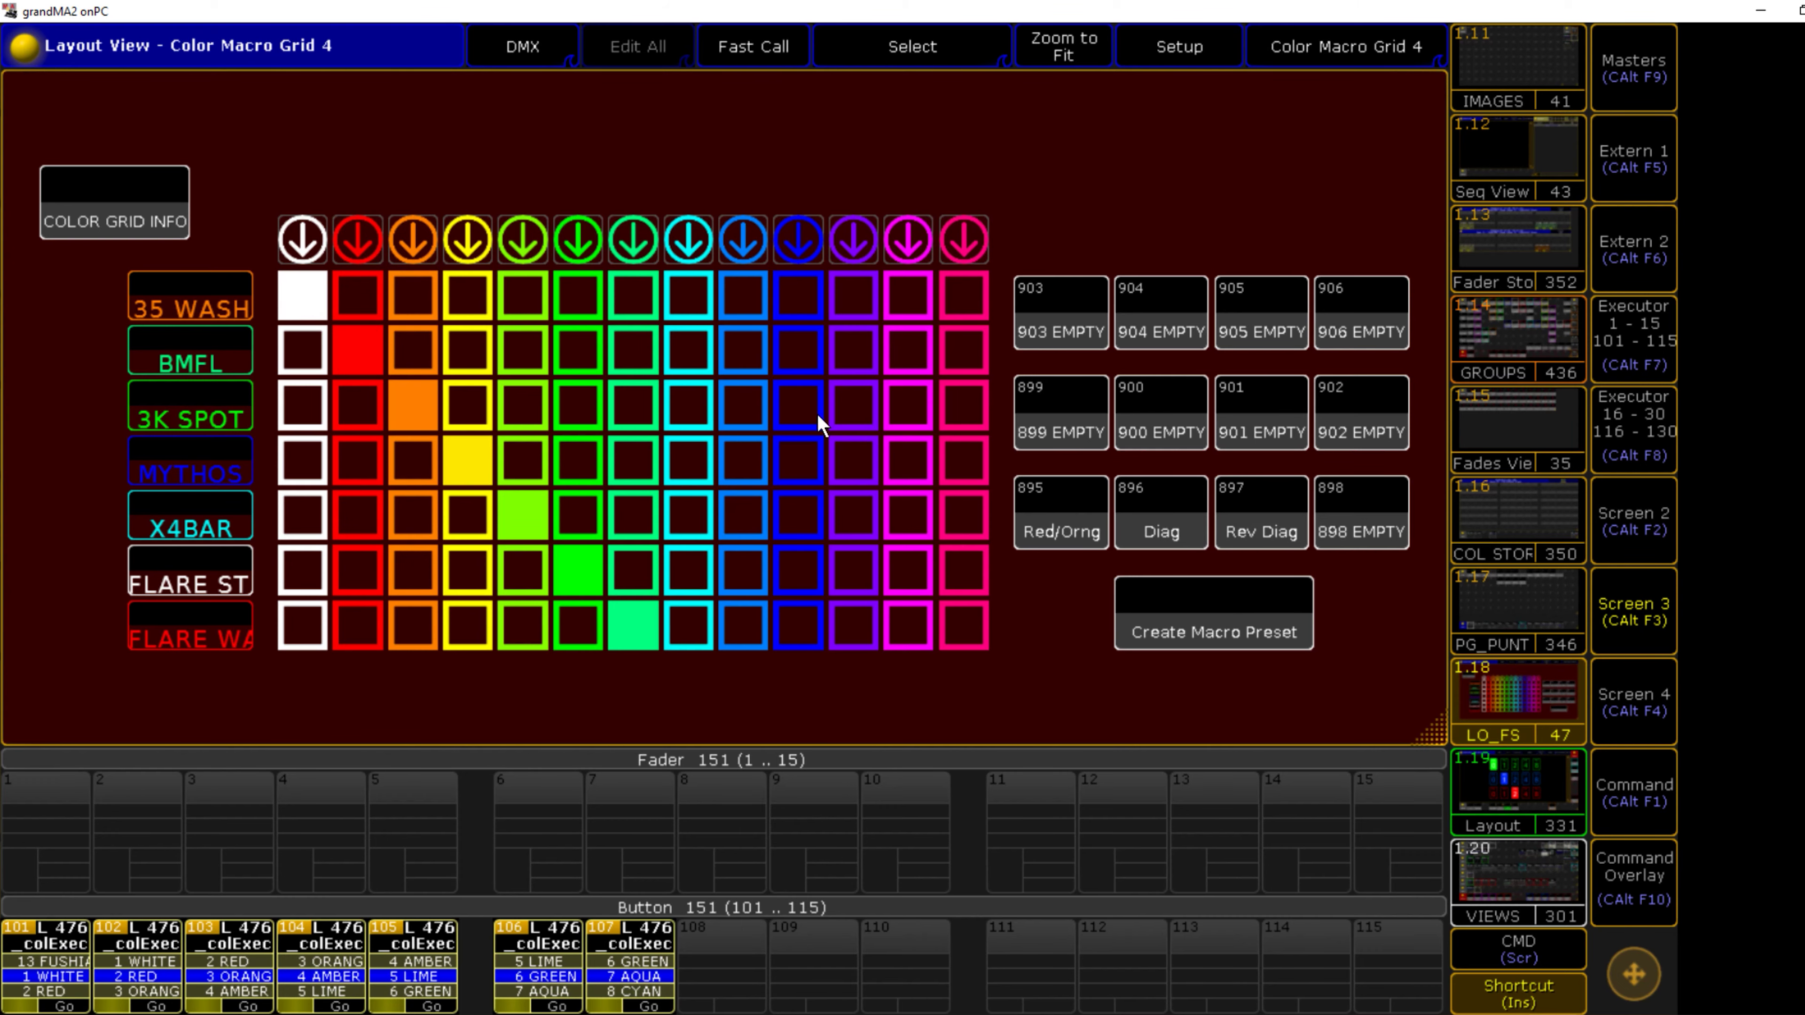
Step: Inspect the SetVar command line in the macro behind the aqua cell of the BMFL row
click(644, 355)
click(228, 160)
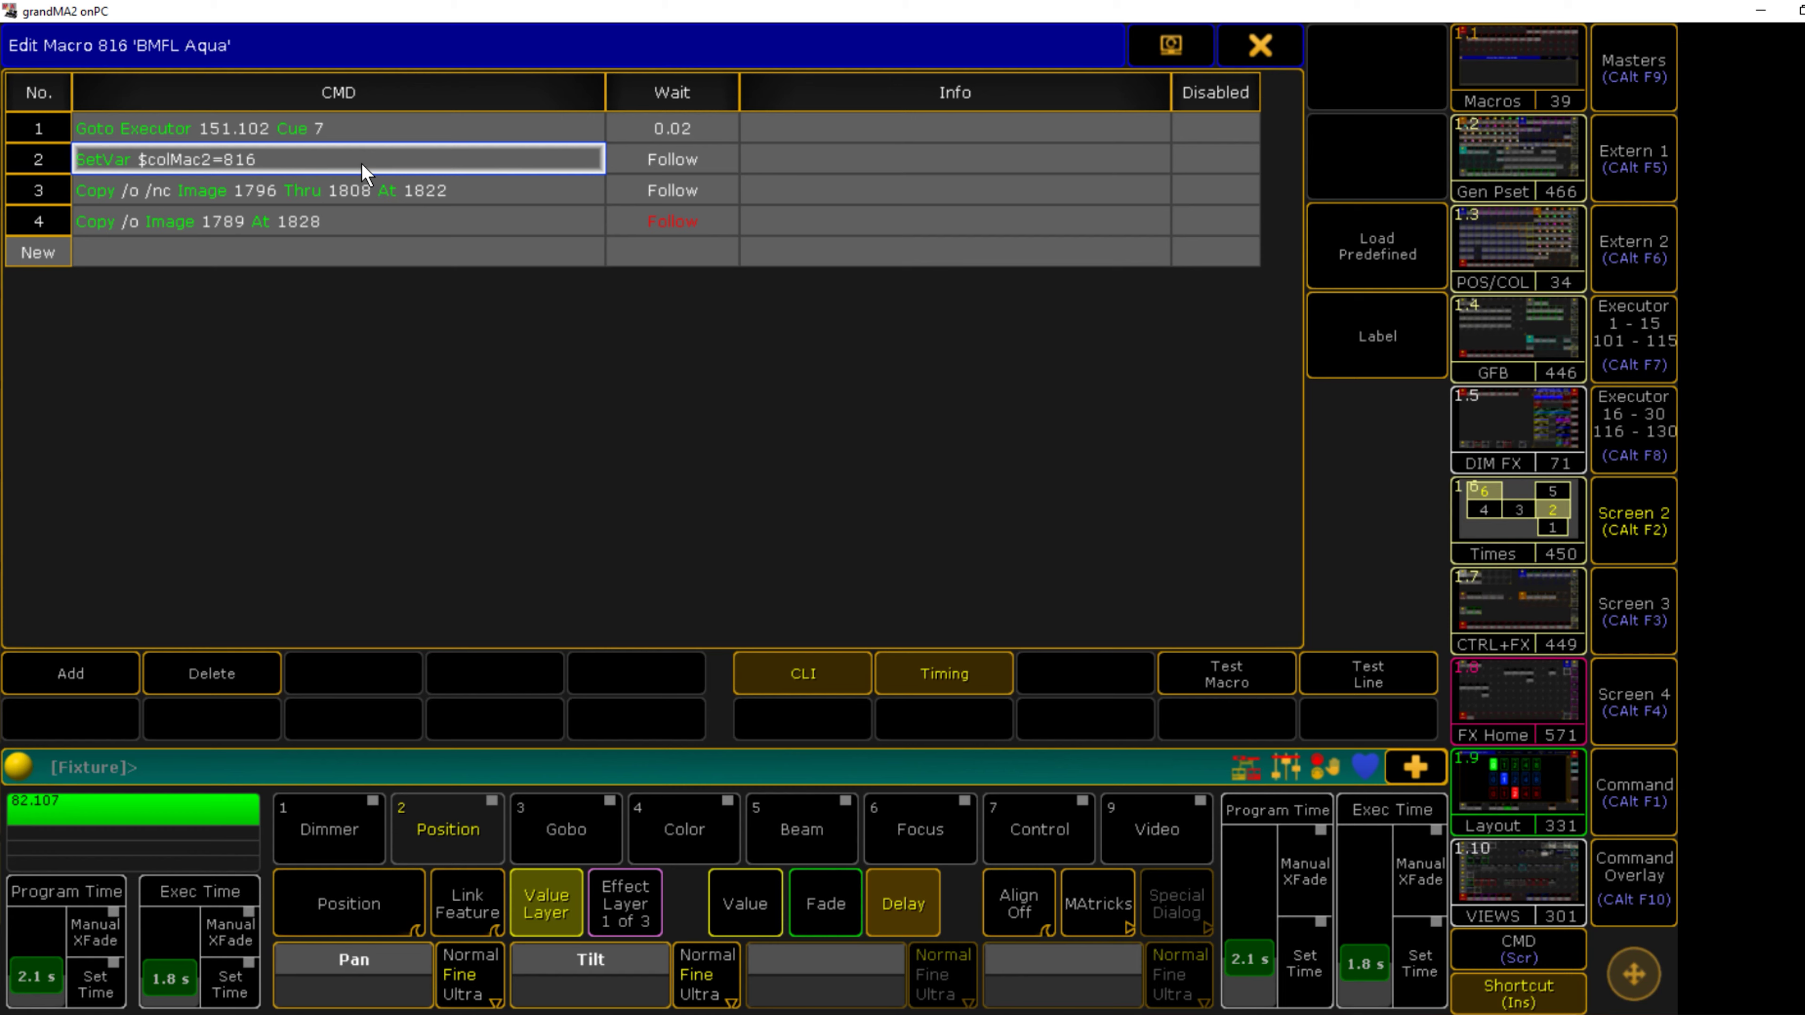
click(1259, 44)
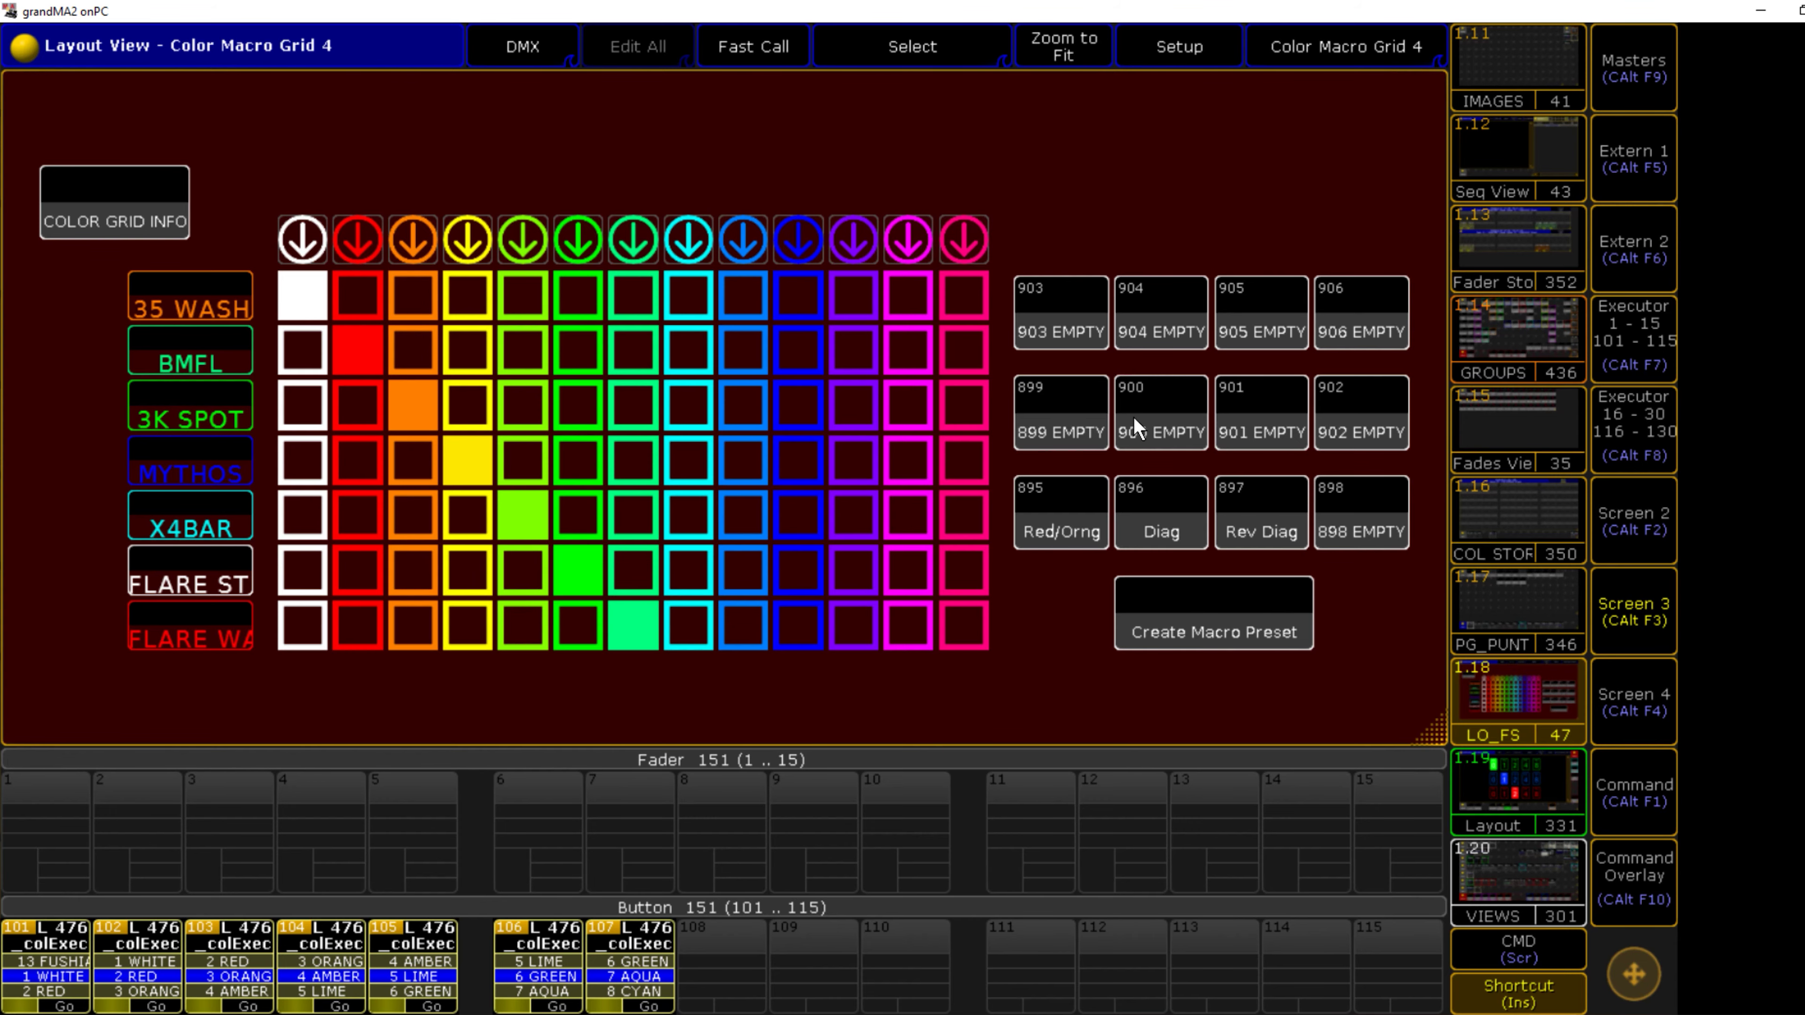
Step: Examine the macro calls inside the ALL Fushia column macro and the Diag preset macro
click(979, 250)
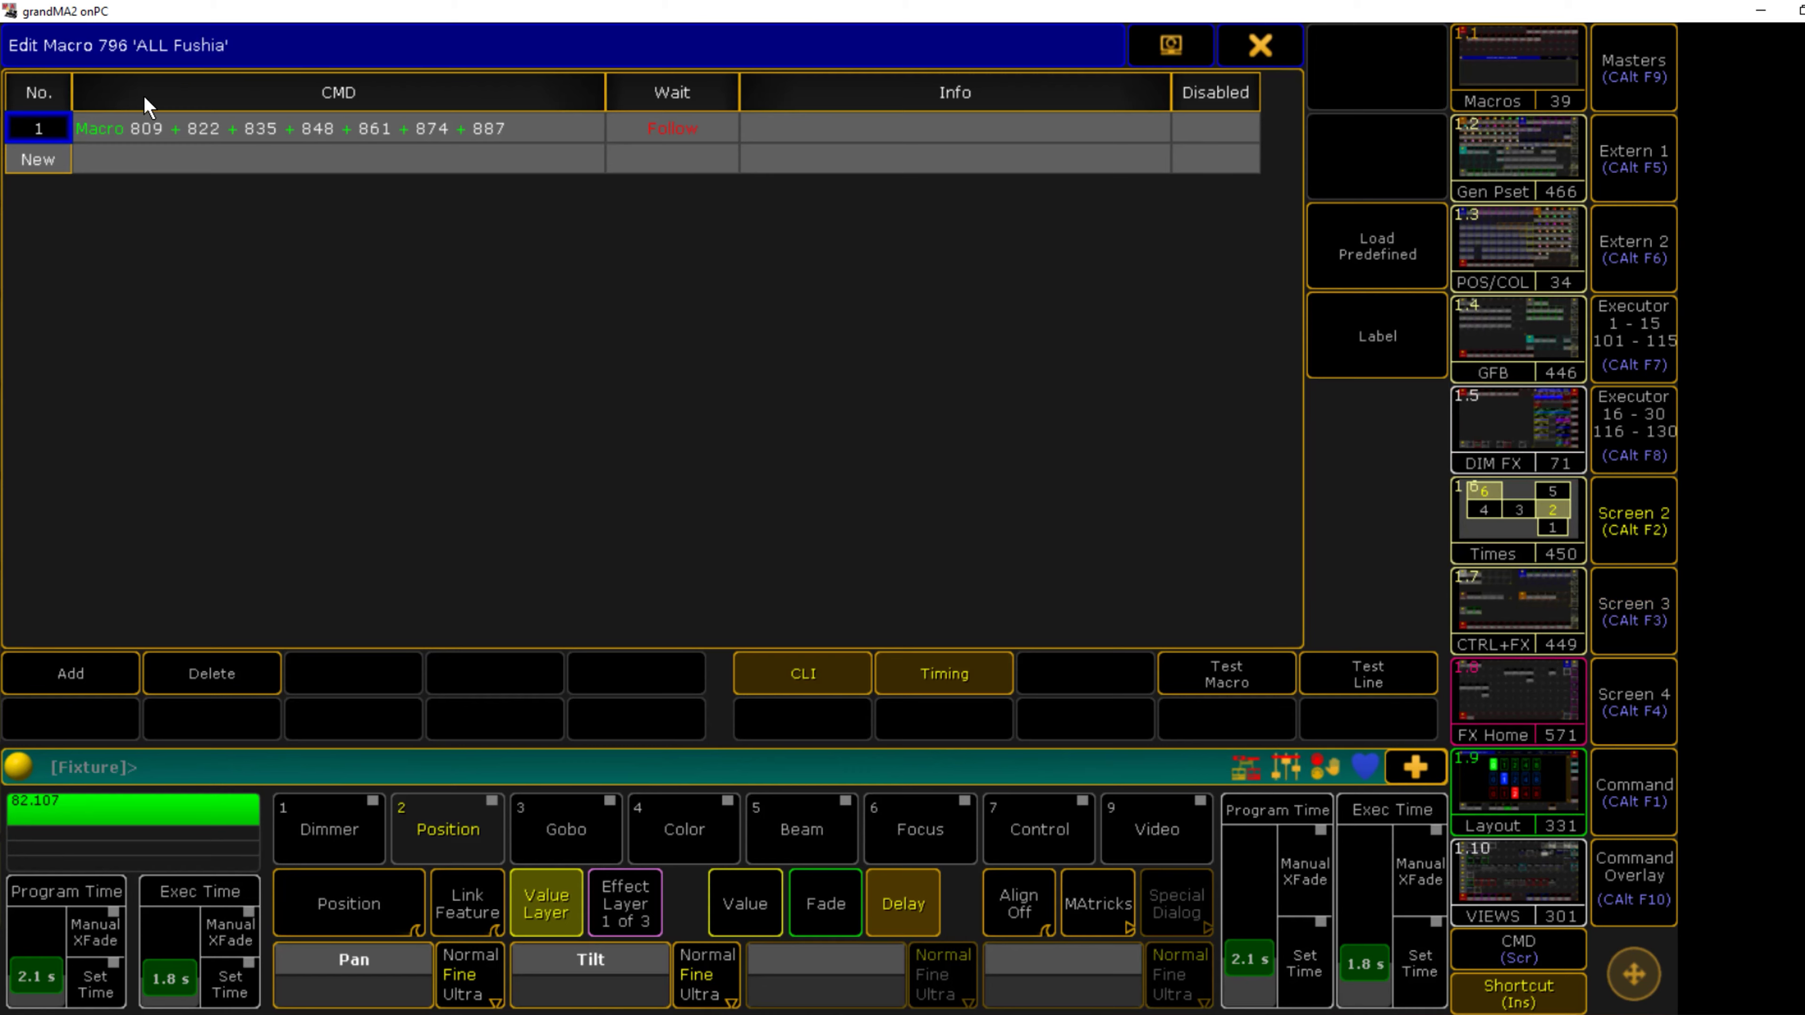
click(1242, 61)
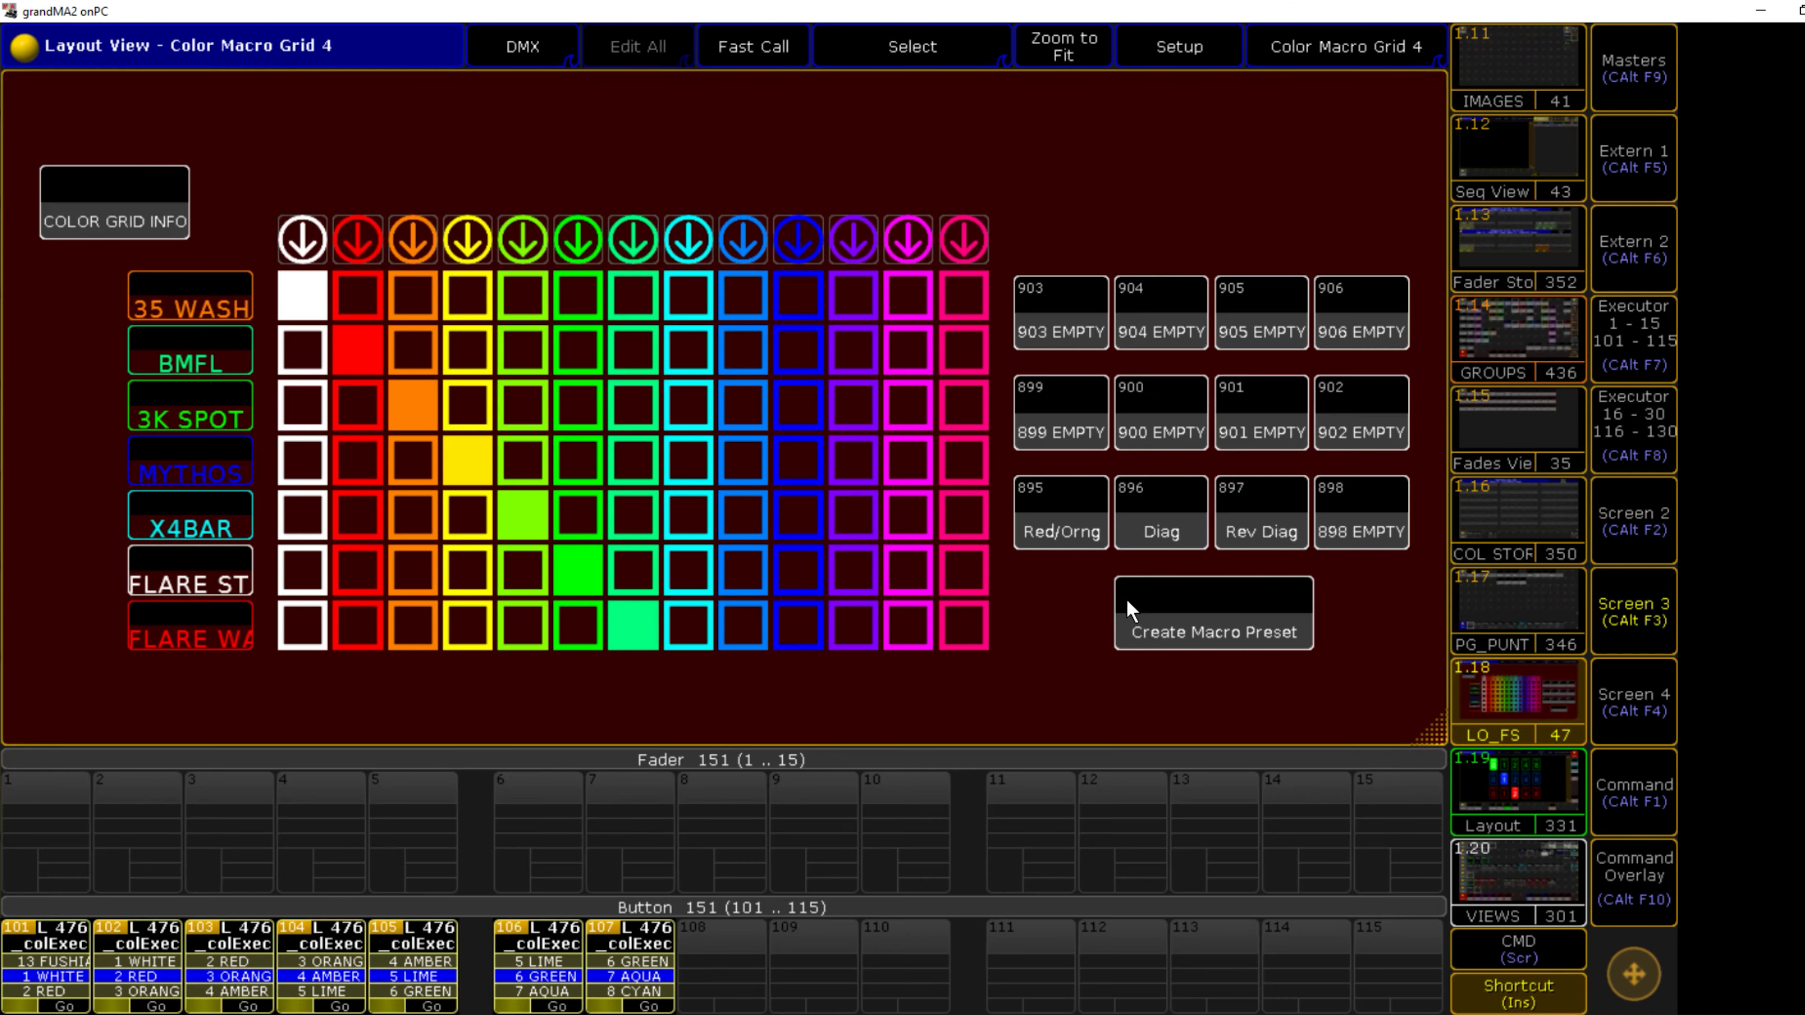
click(1148, 530)
click(305, 132)
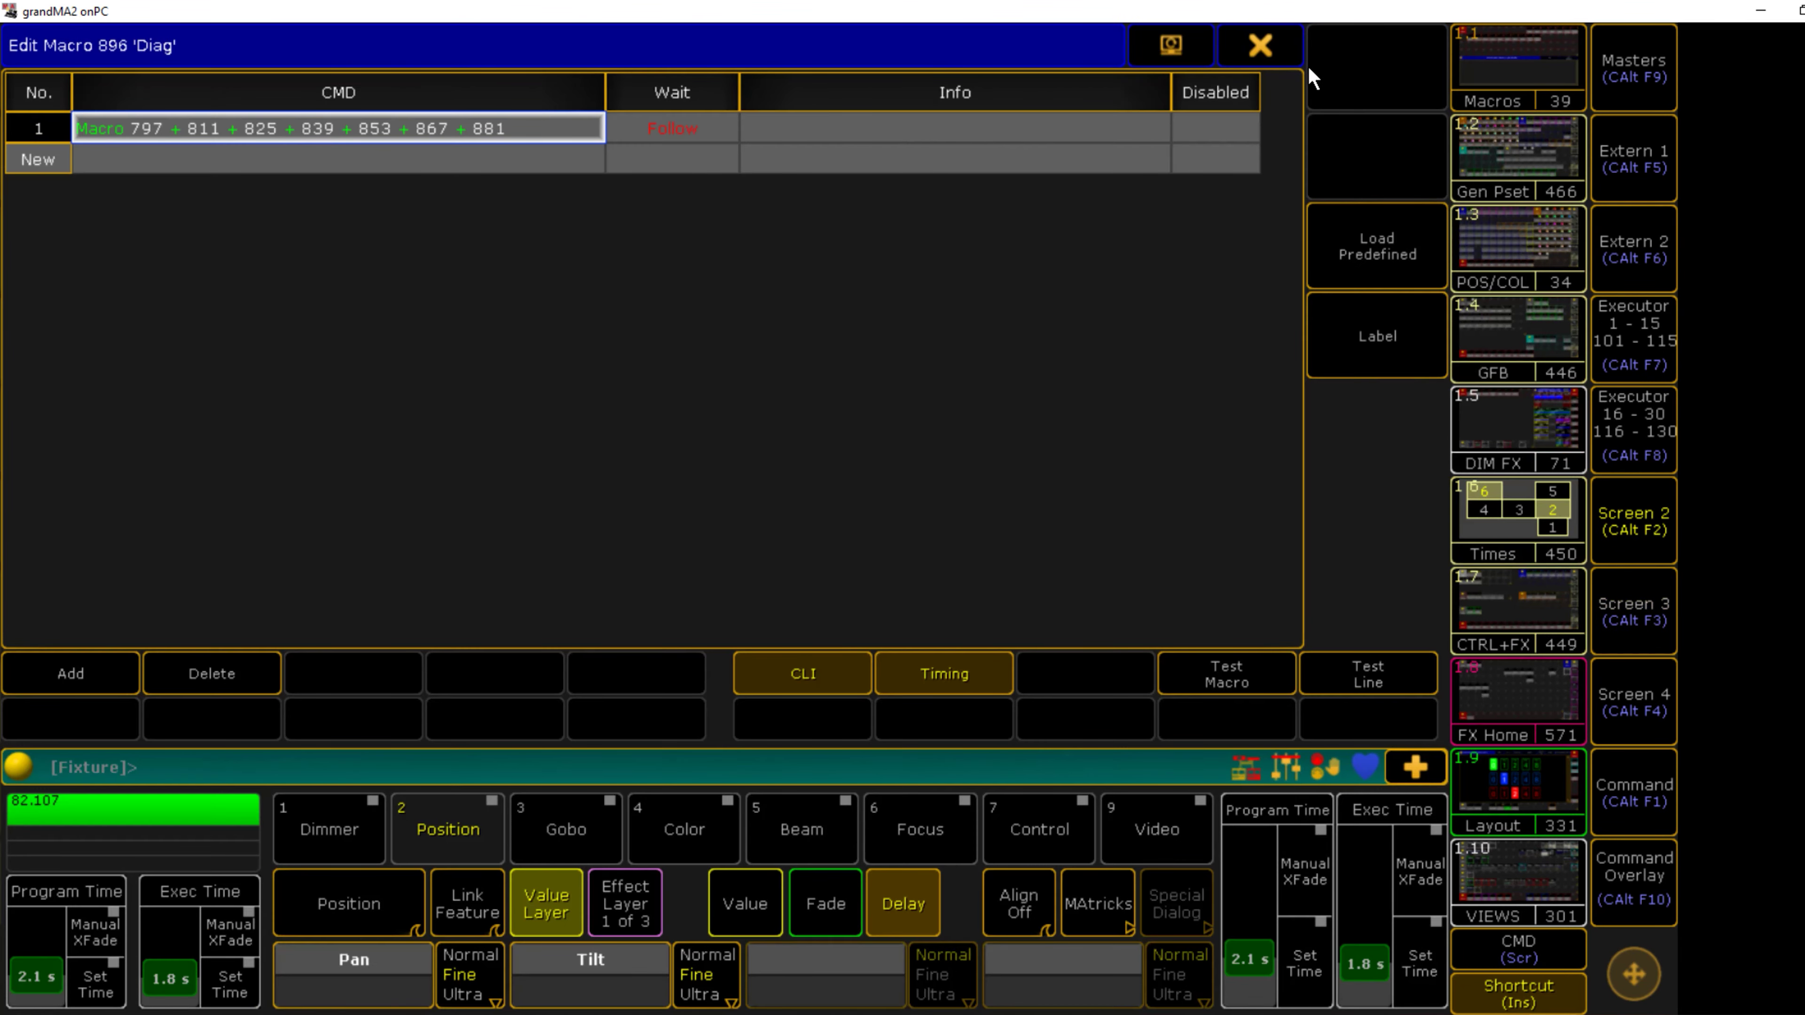
click(1260, 47)
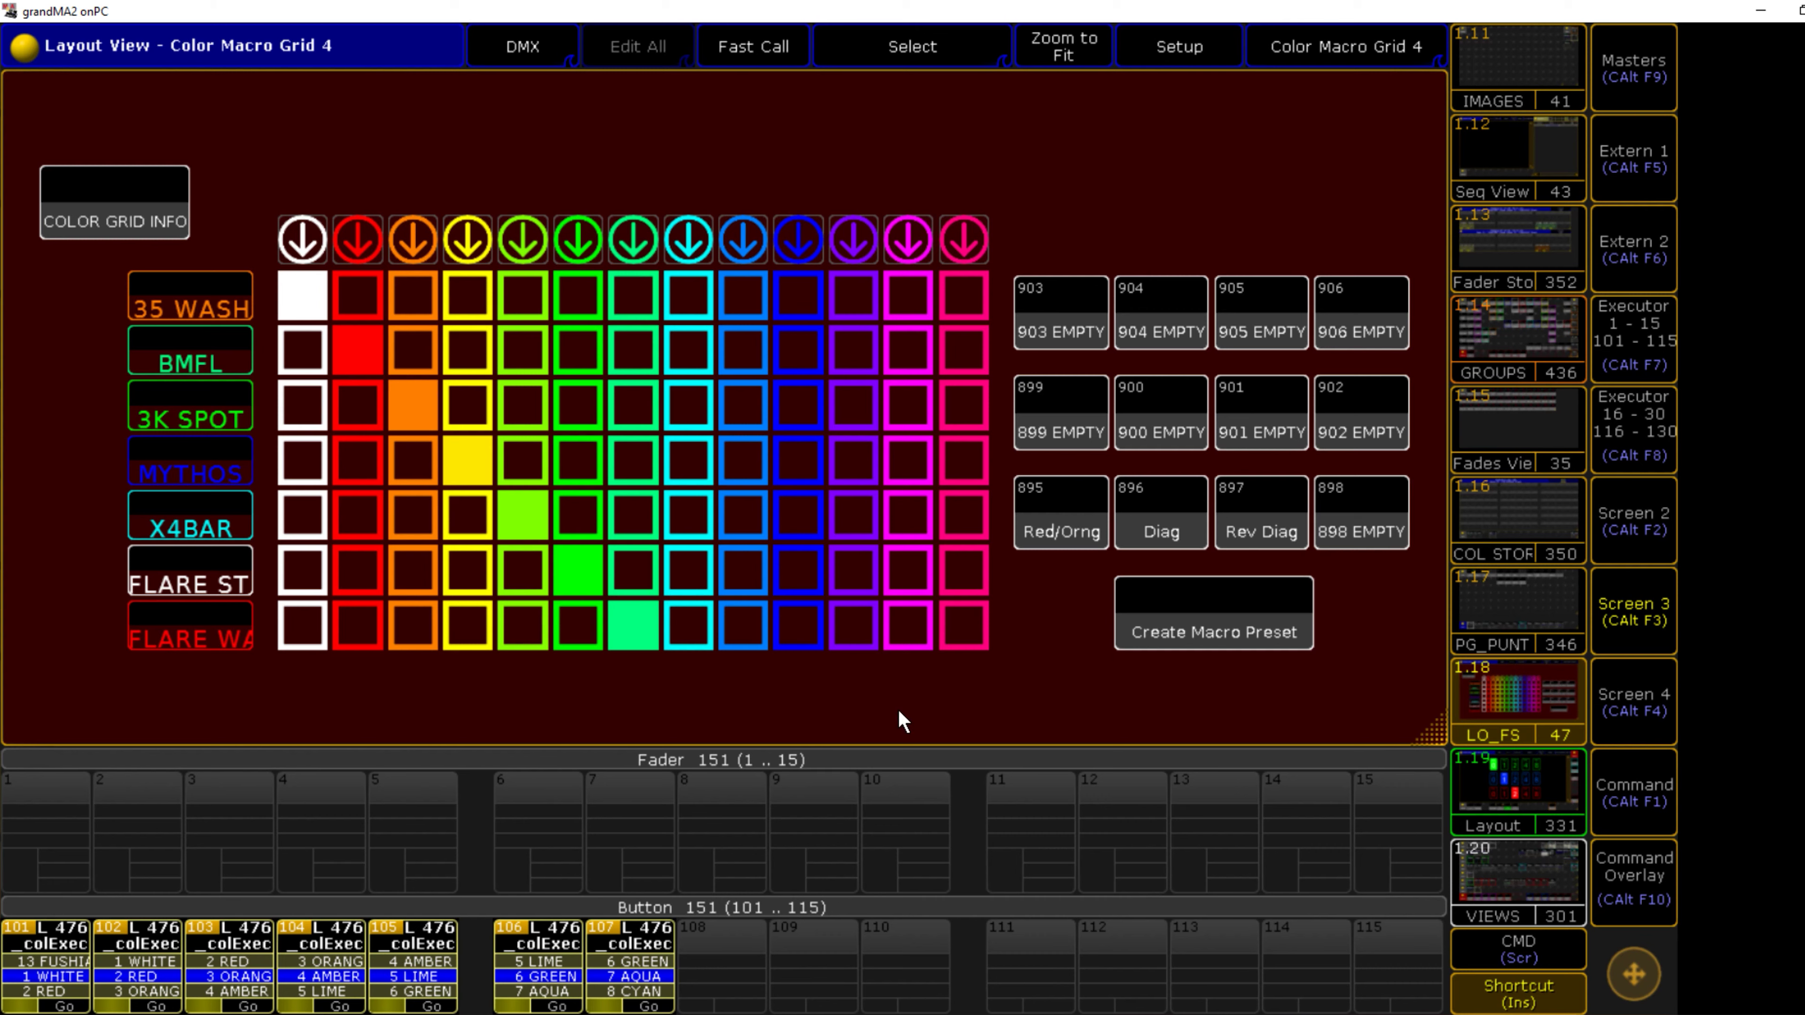
Step: Set 35 WASH and MYTHOS to cyan, BMFL, X4BAR and the bottom FLARE row to blue, and 3K SPOT and FLARE ST to Congo
click(686, 298)
click(748, 364)
click(778, 414)
click(705, 472)
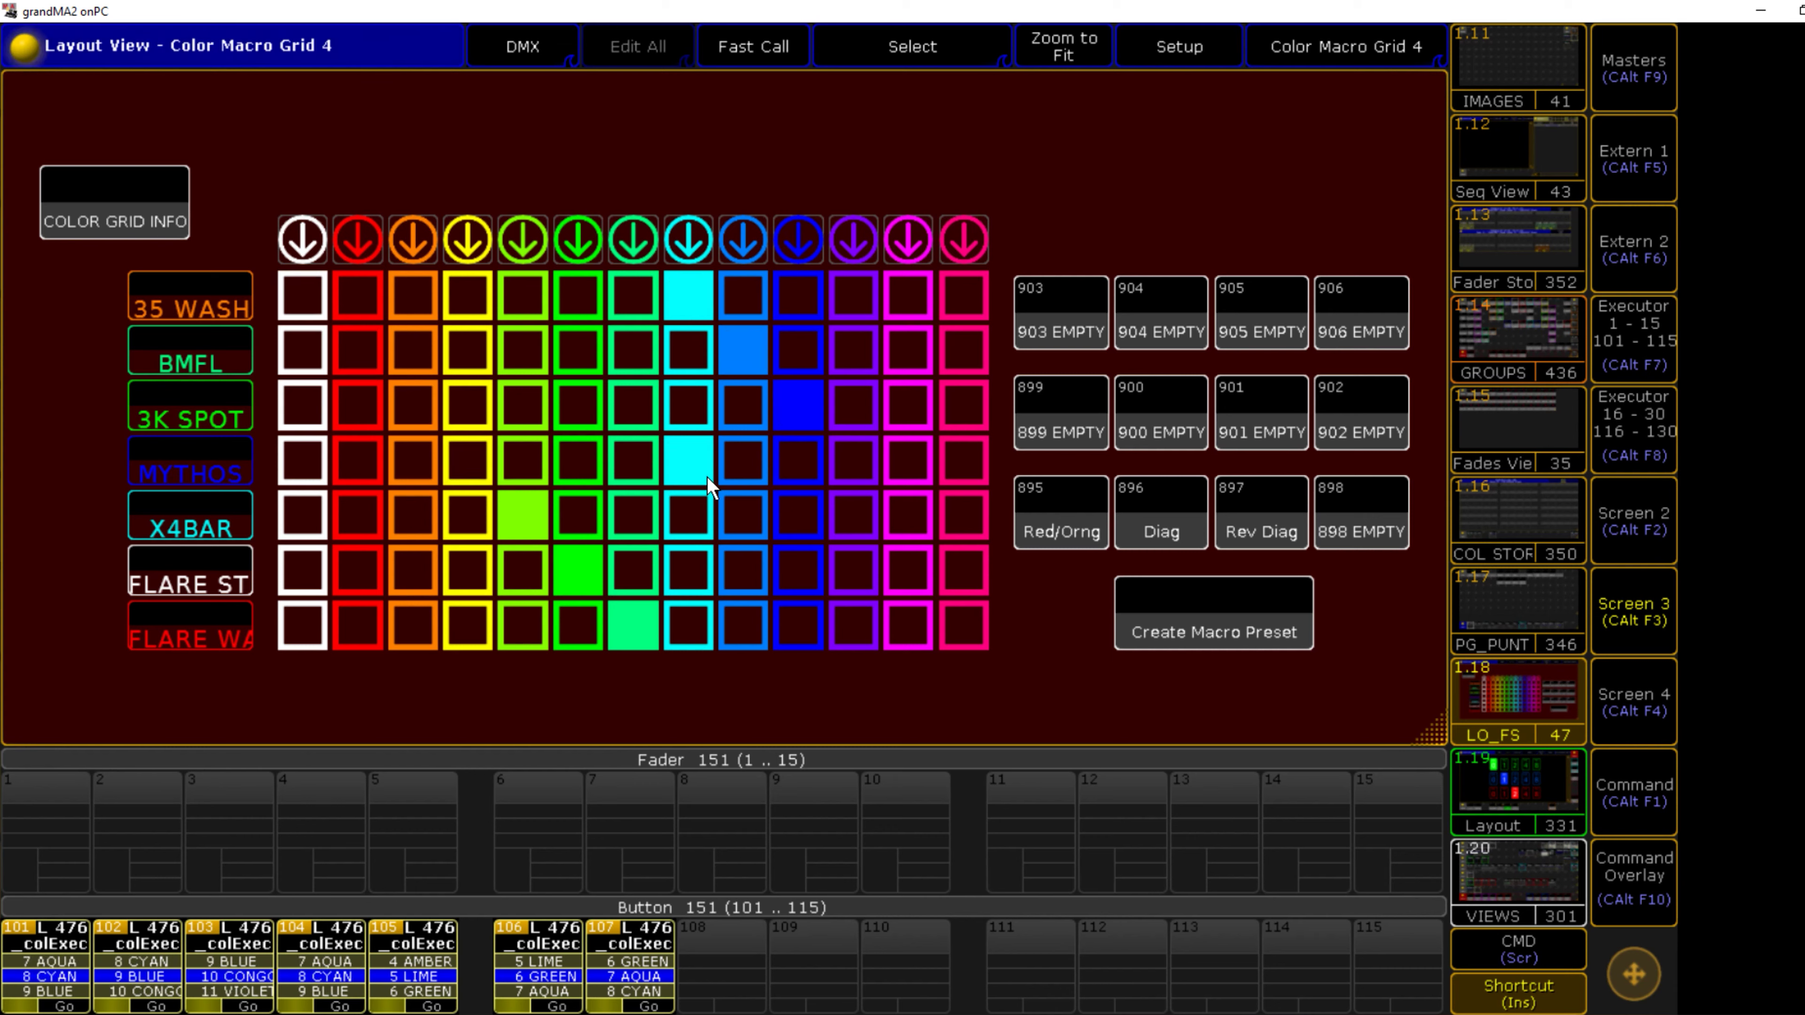
click(737, 513)
click(798, 567)
click(747, 622)
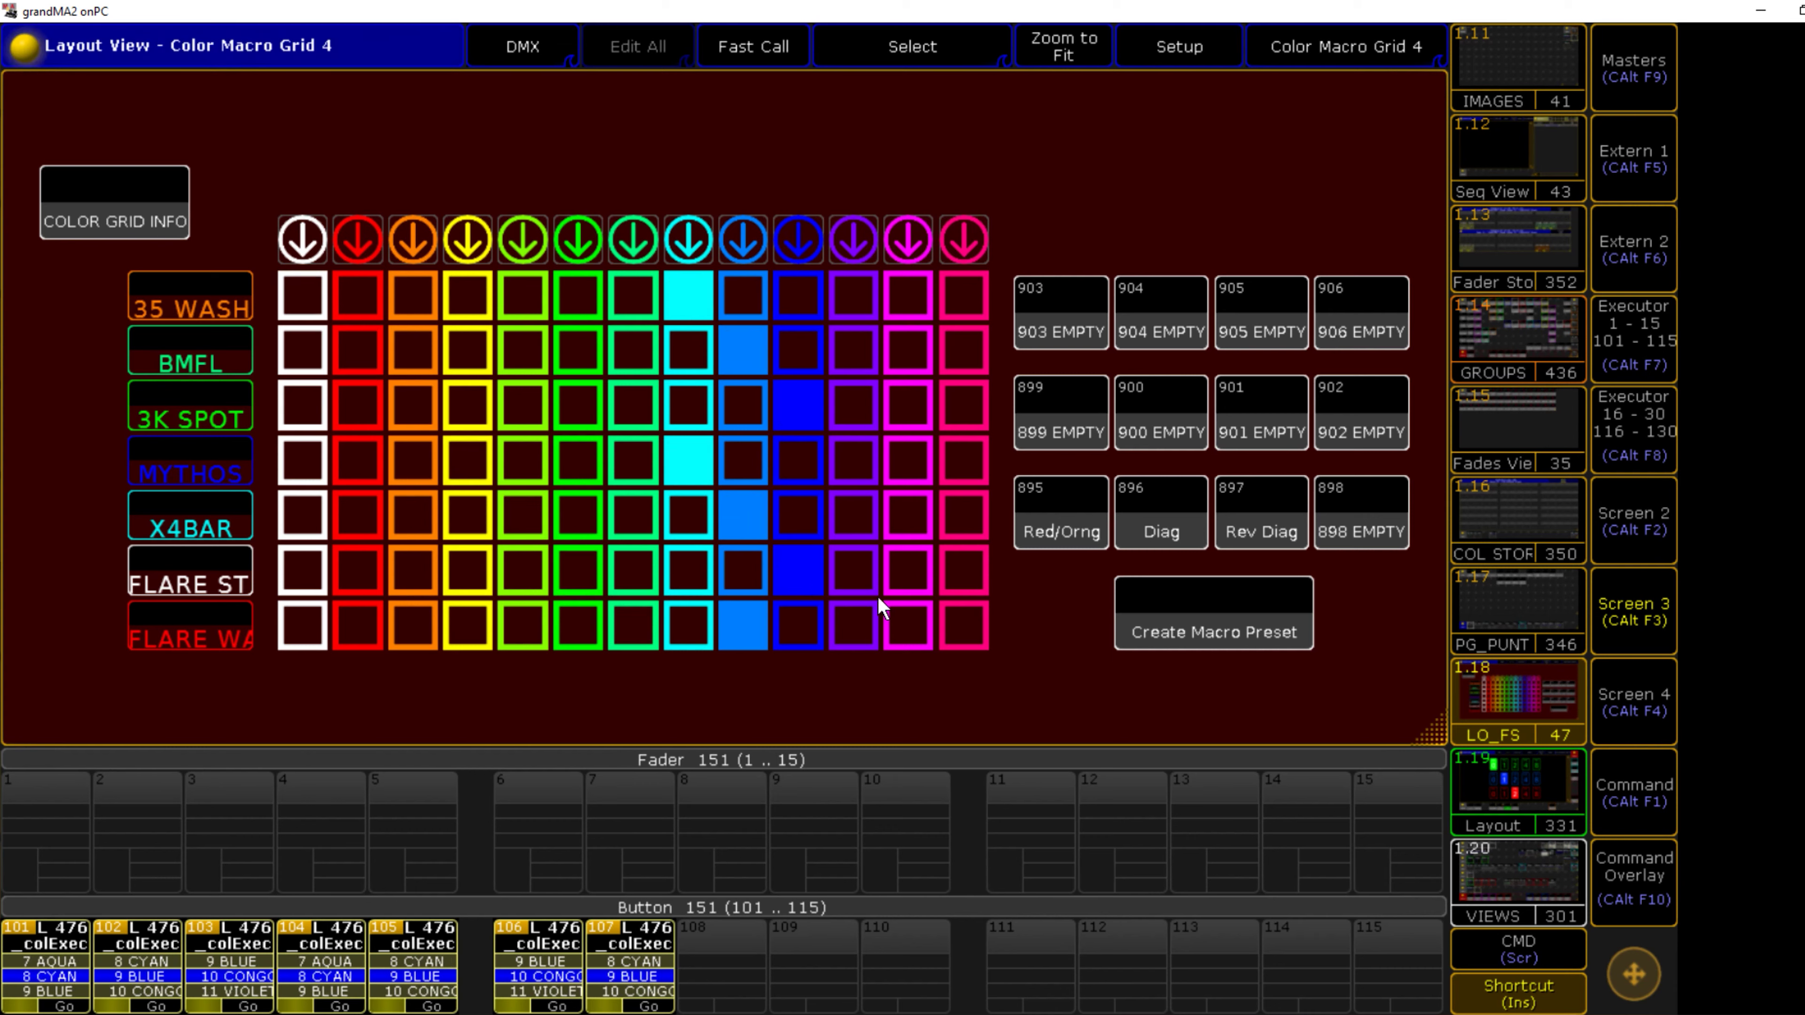
Step: Store the current color combination as a macro preset in macro 898 and name it Blues
click(1239, 614)
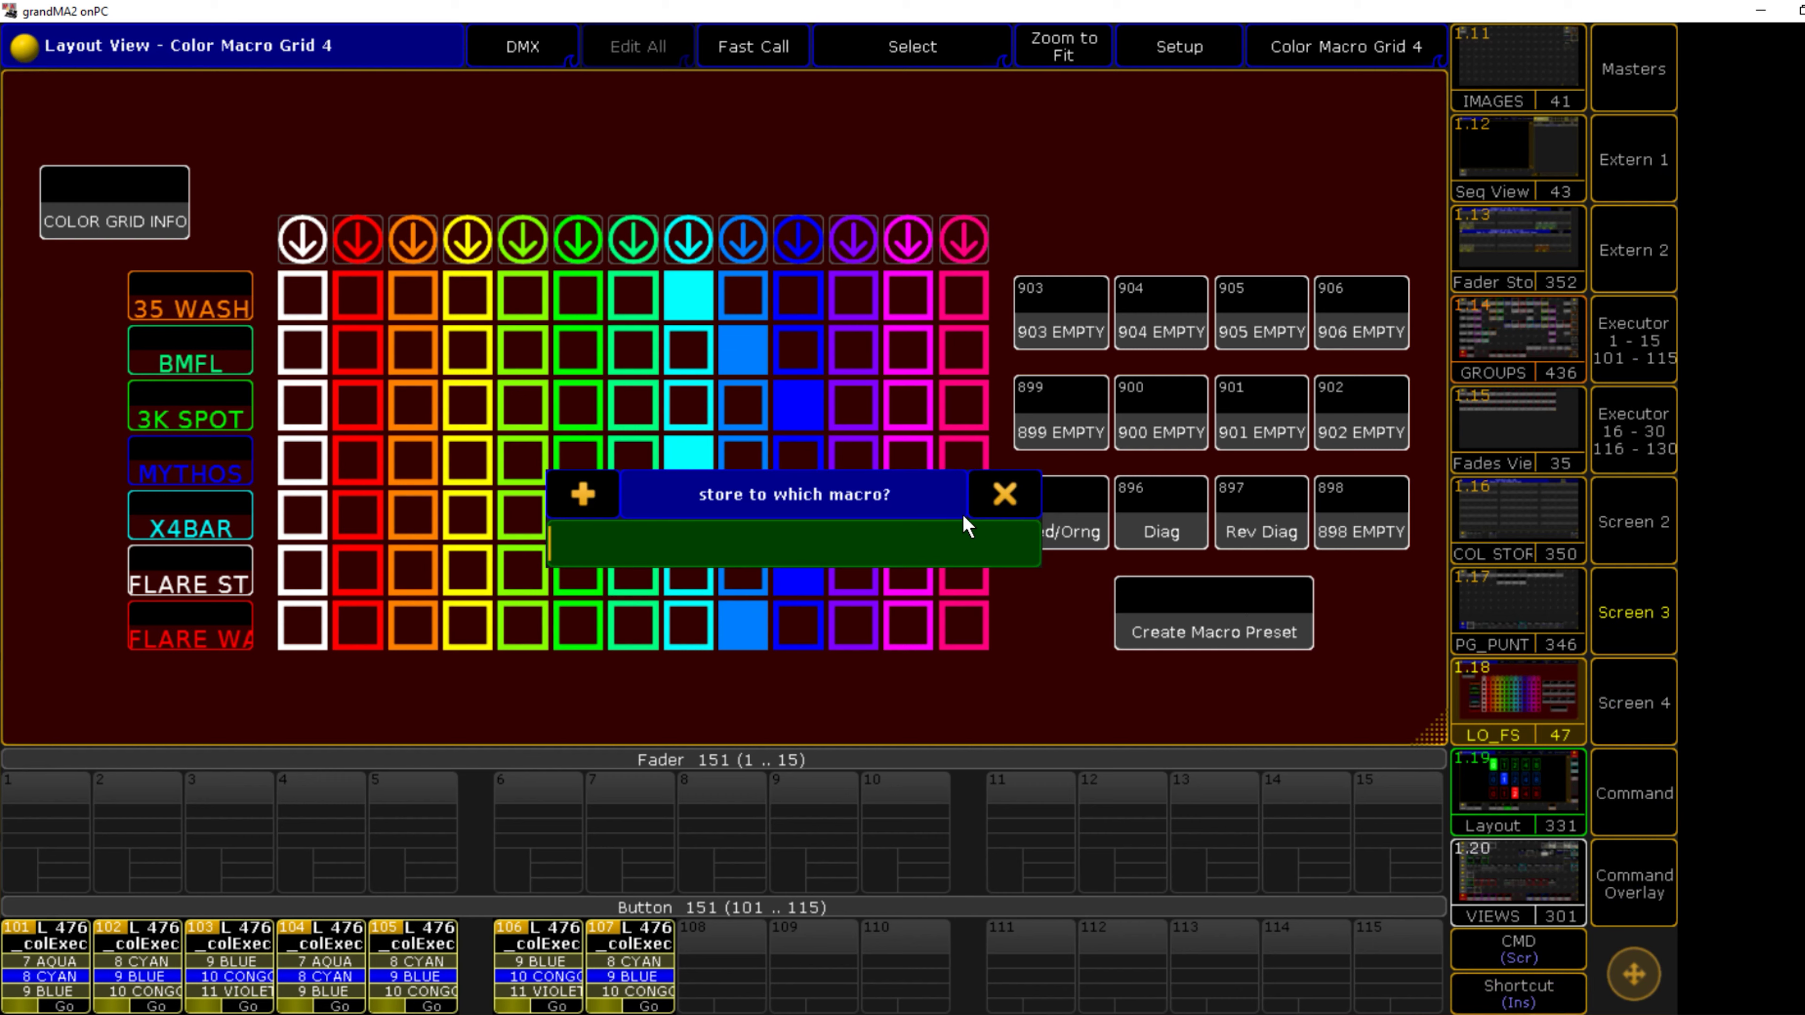
text(898)
key(Return)
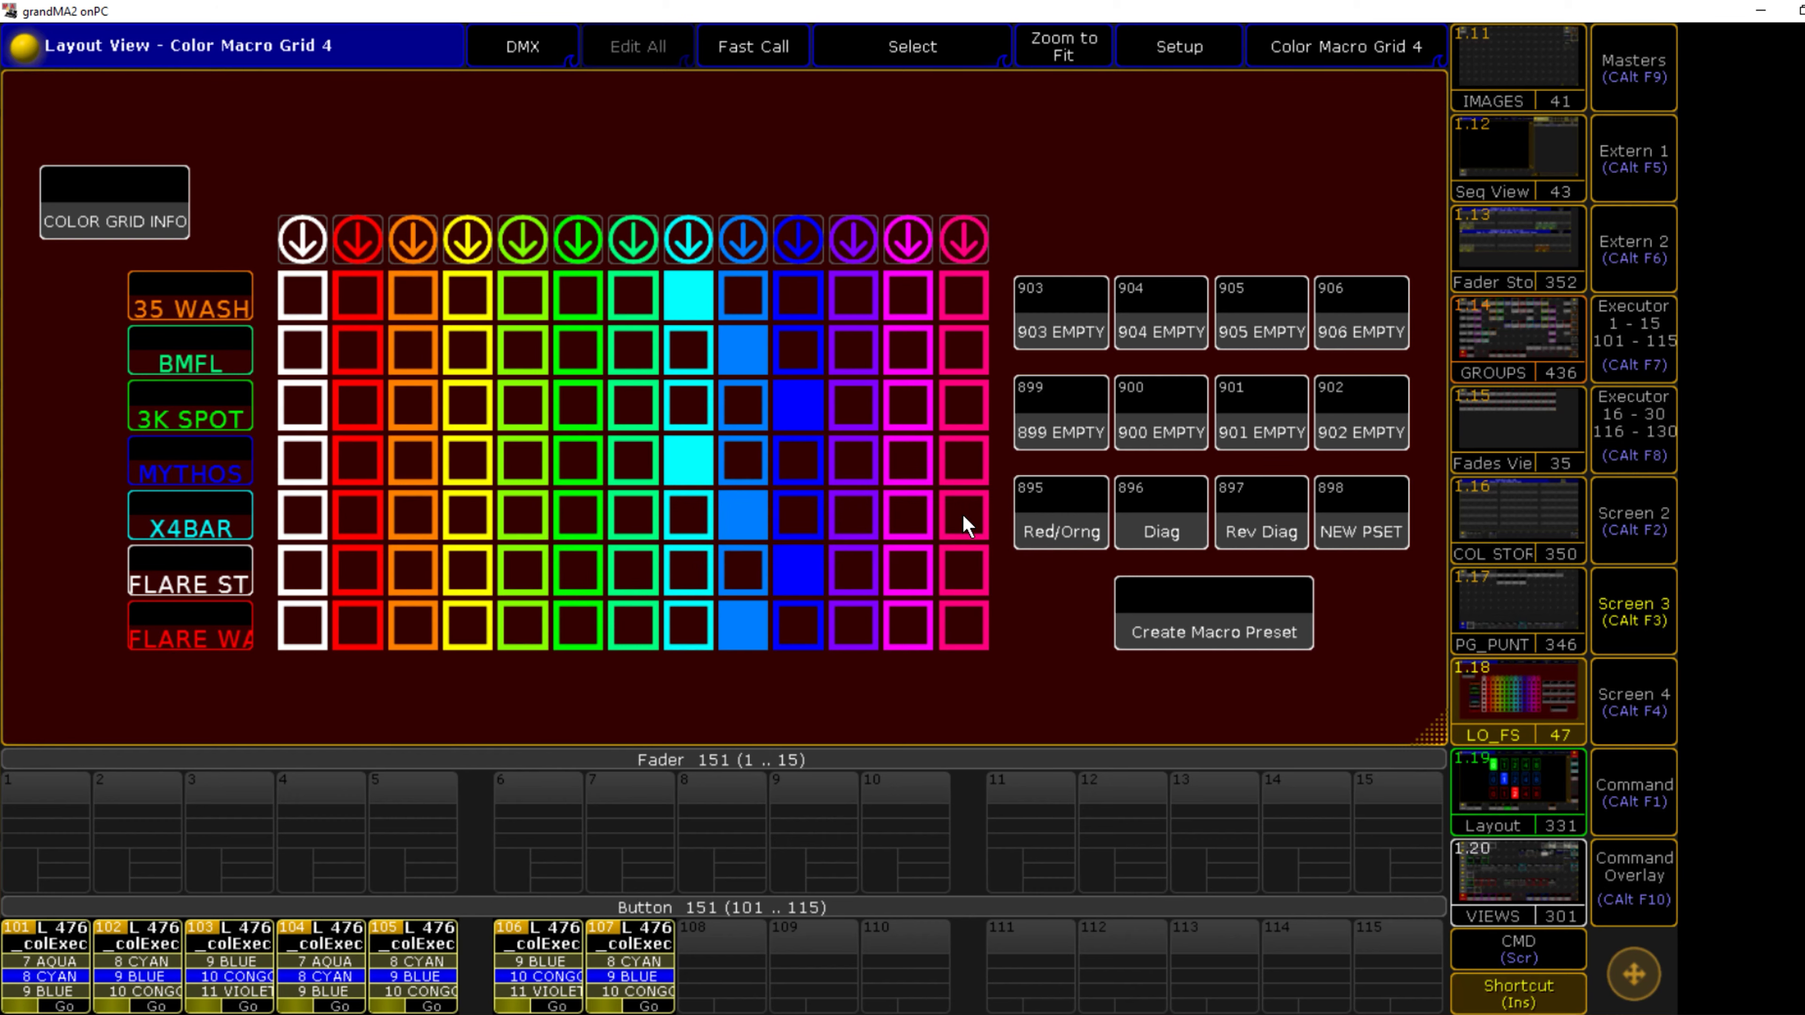
click(1353, 530)
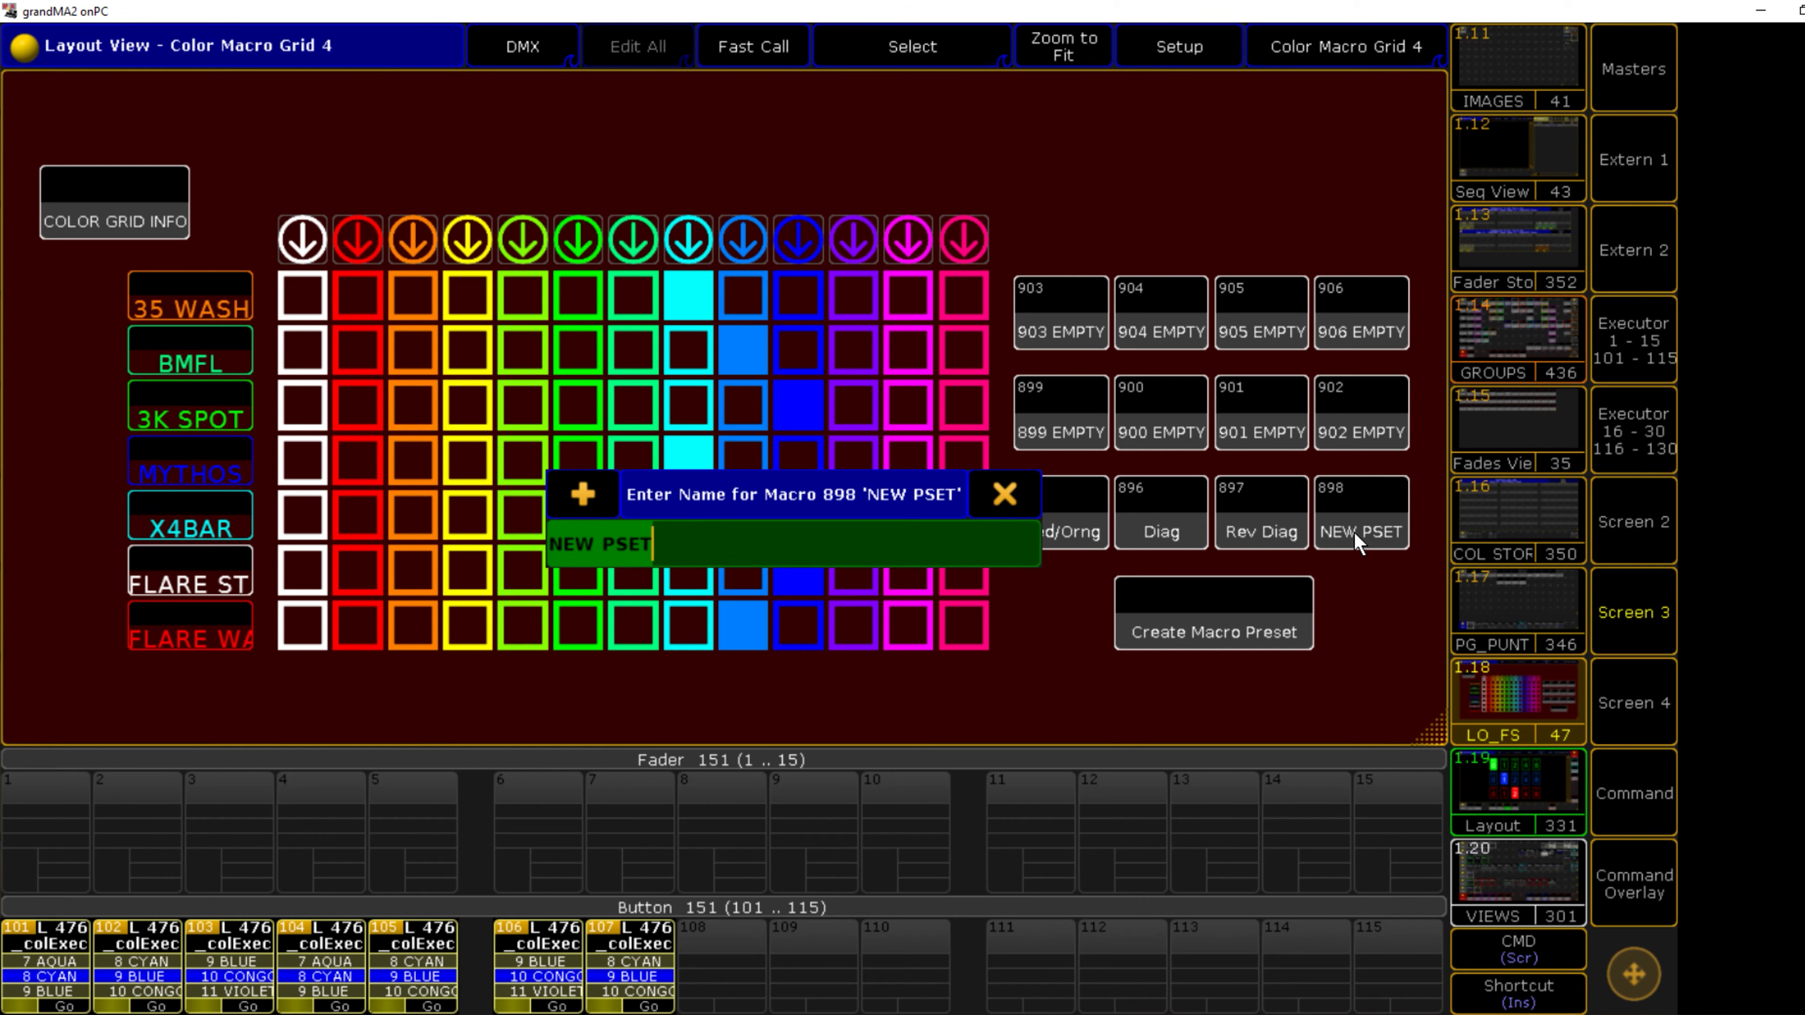
text(Blues)
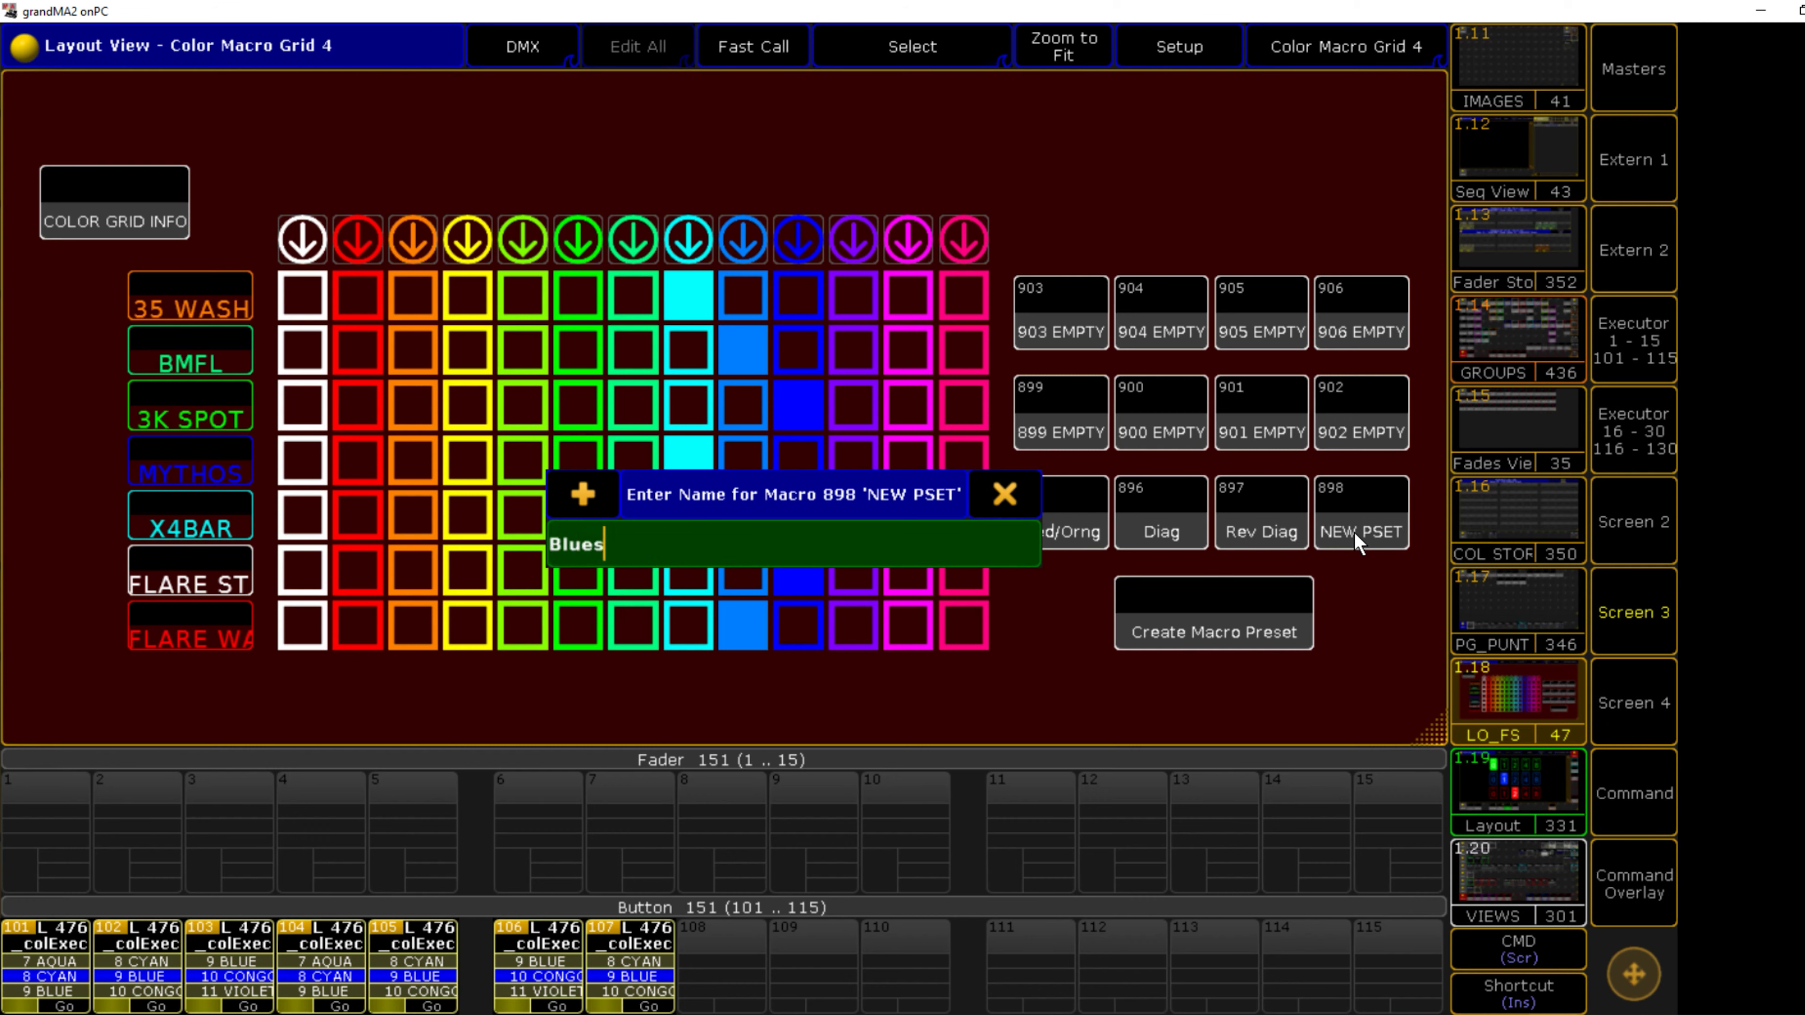
key(Return)
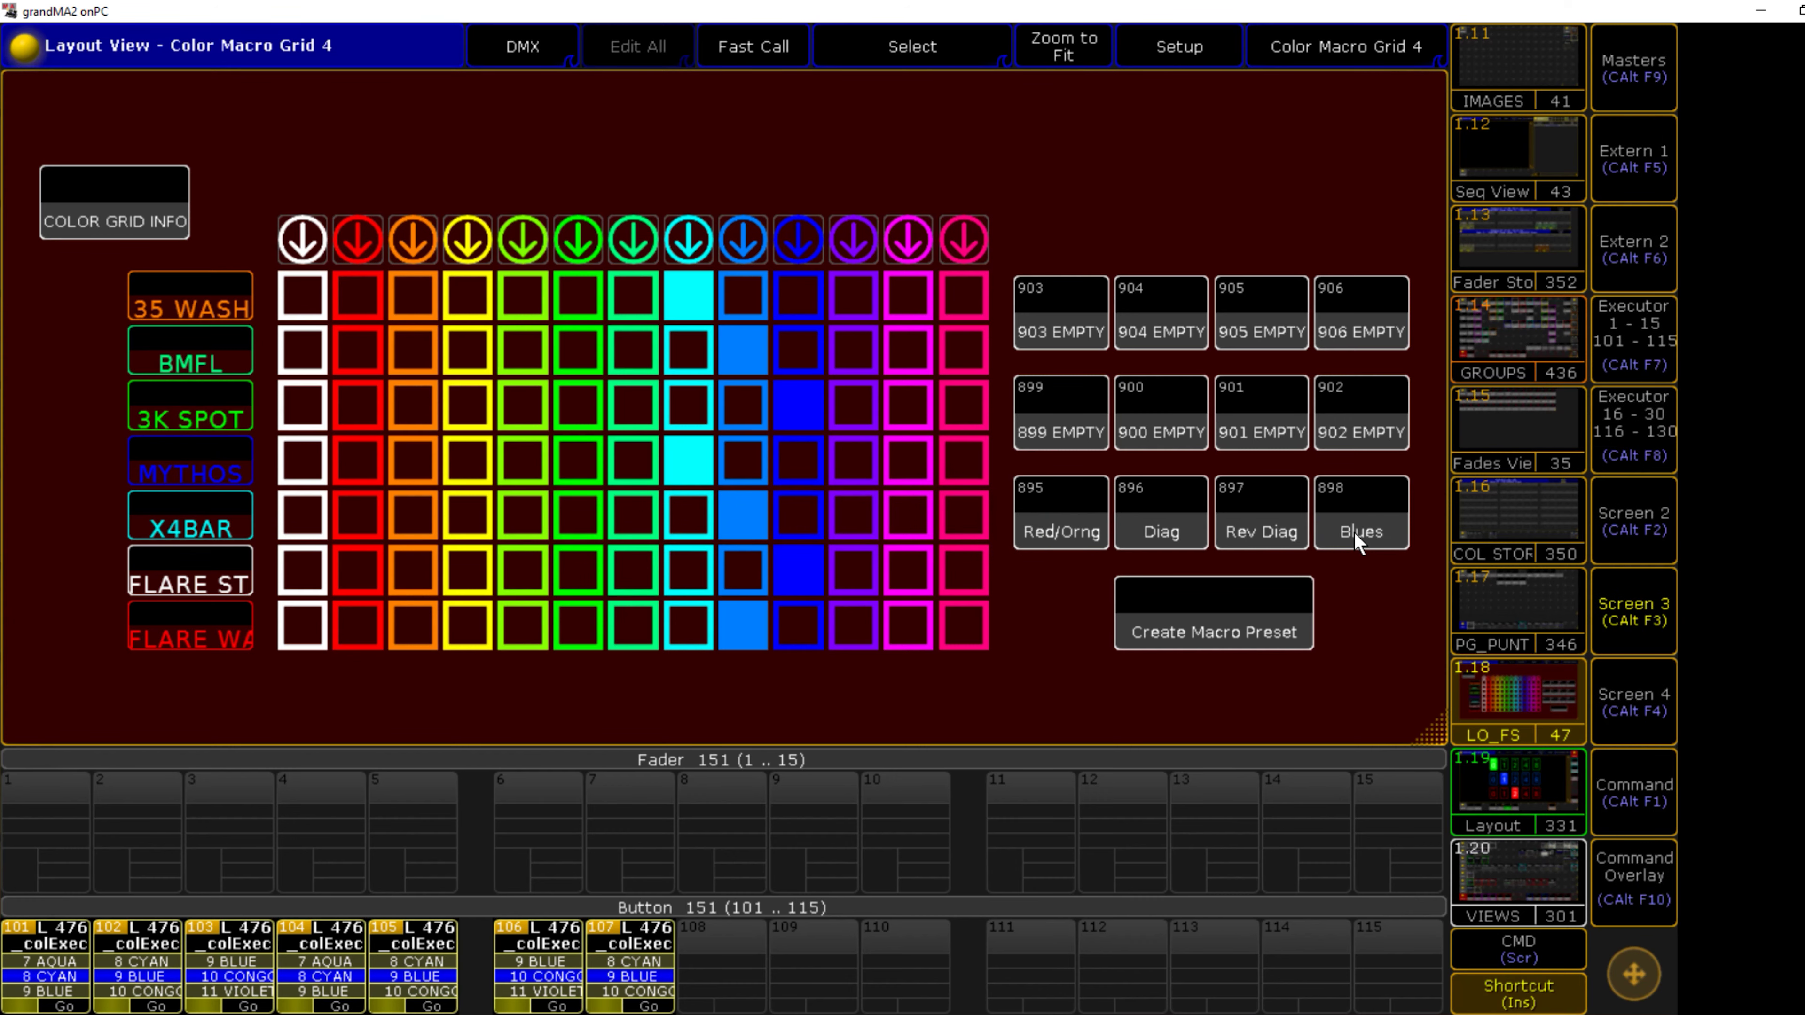
Step: Test the stored color presets by recalling Diag, then alternating between Red/Orng and Blues, ending on Blues
click(1173, 520)
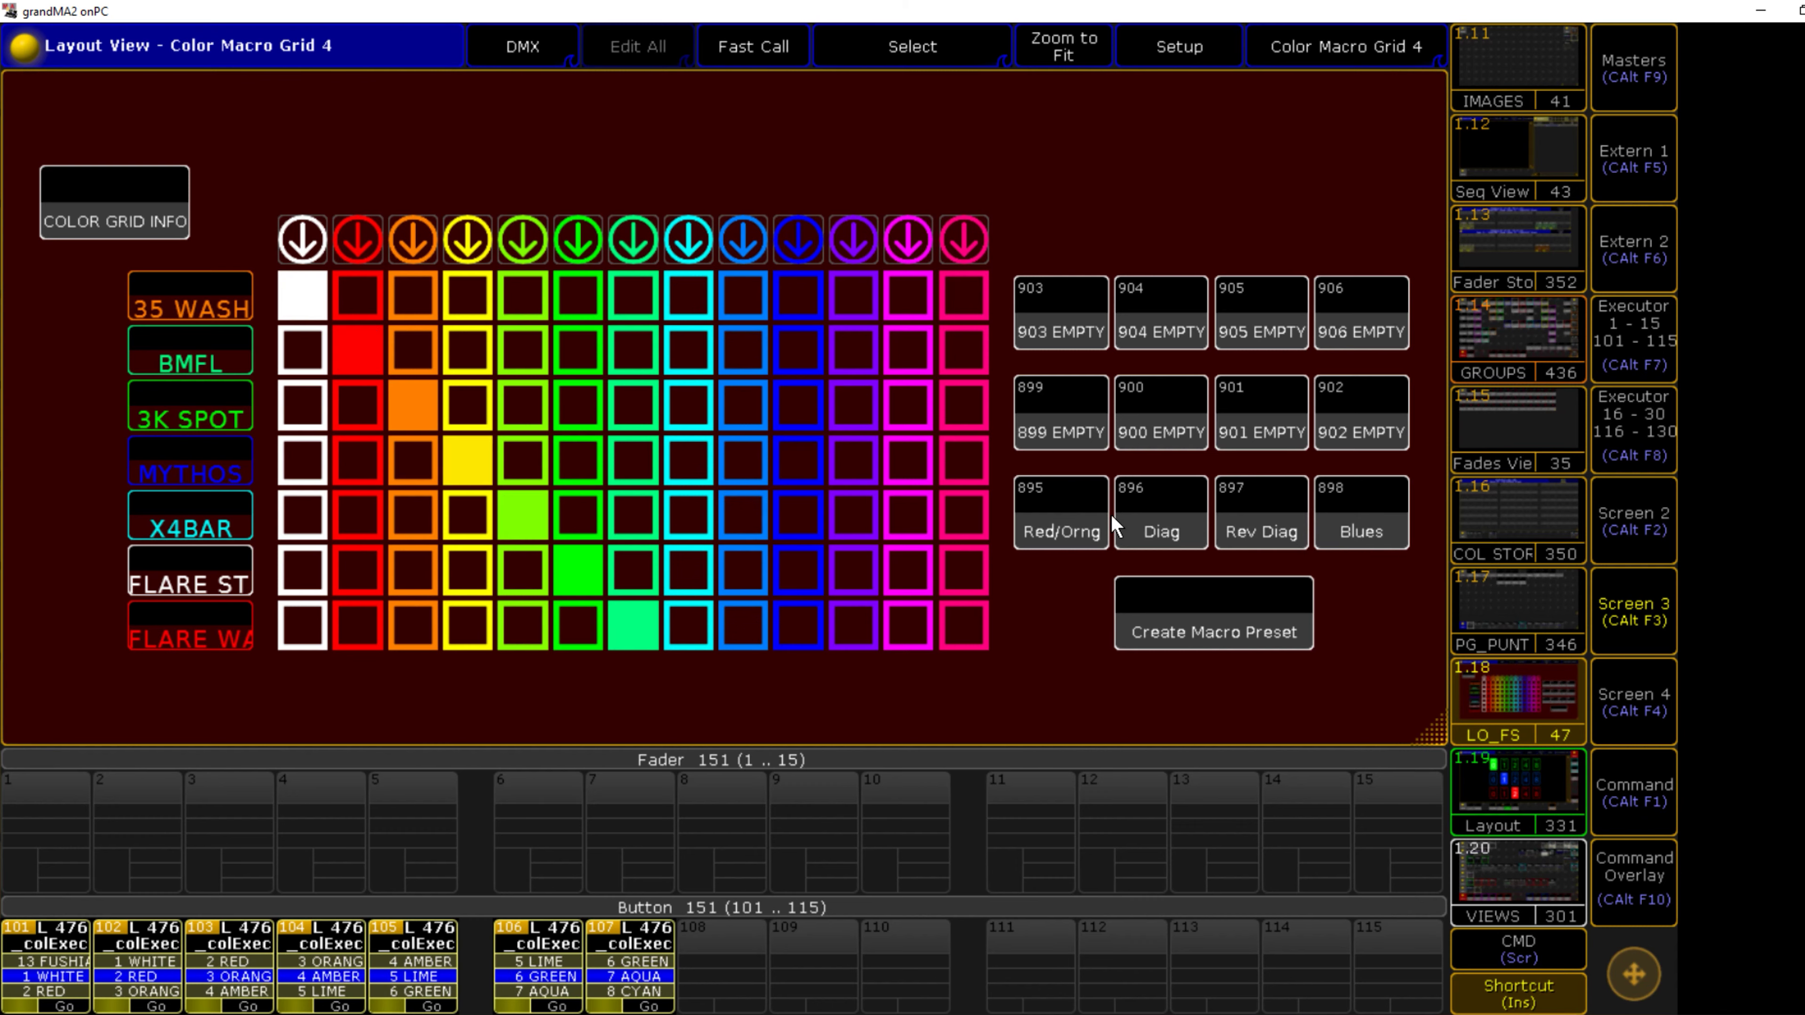
click(1073, 522)
click(1367, 517)
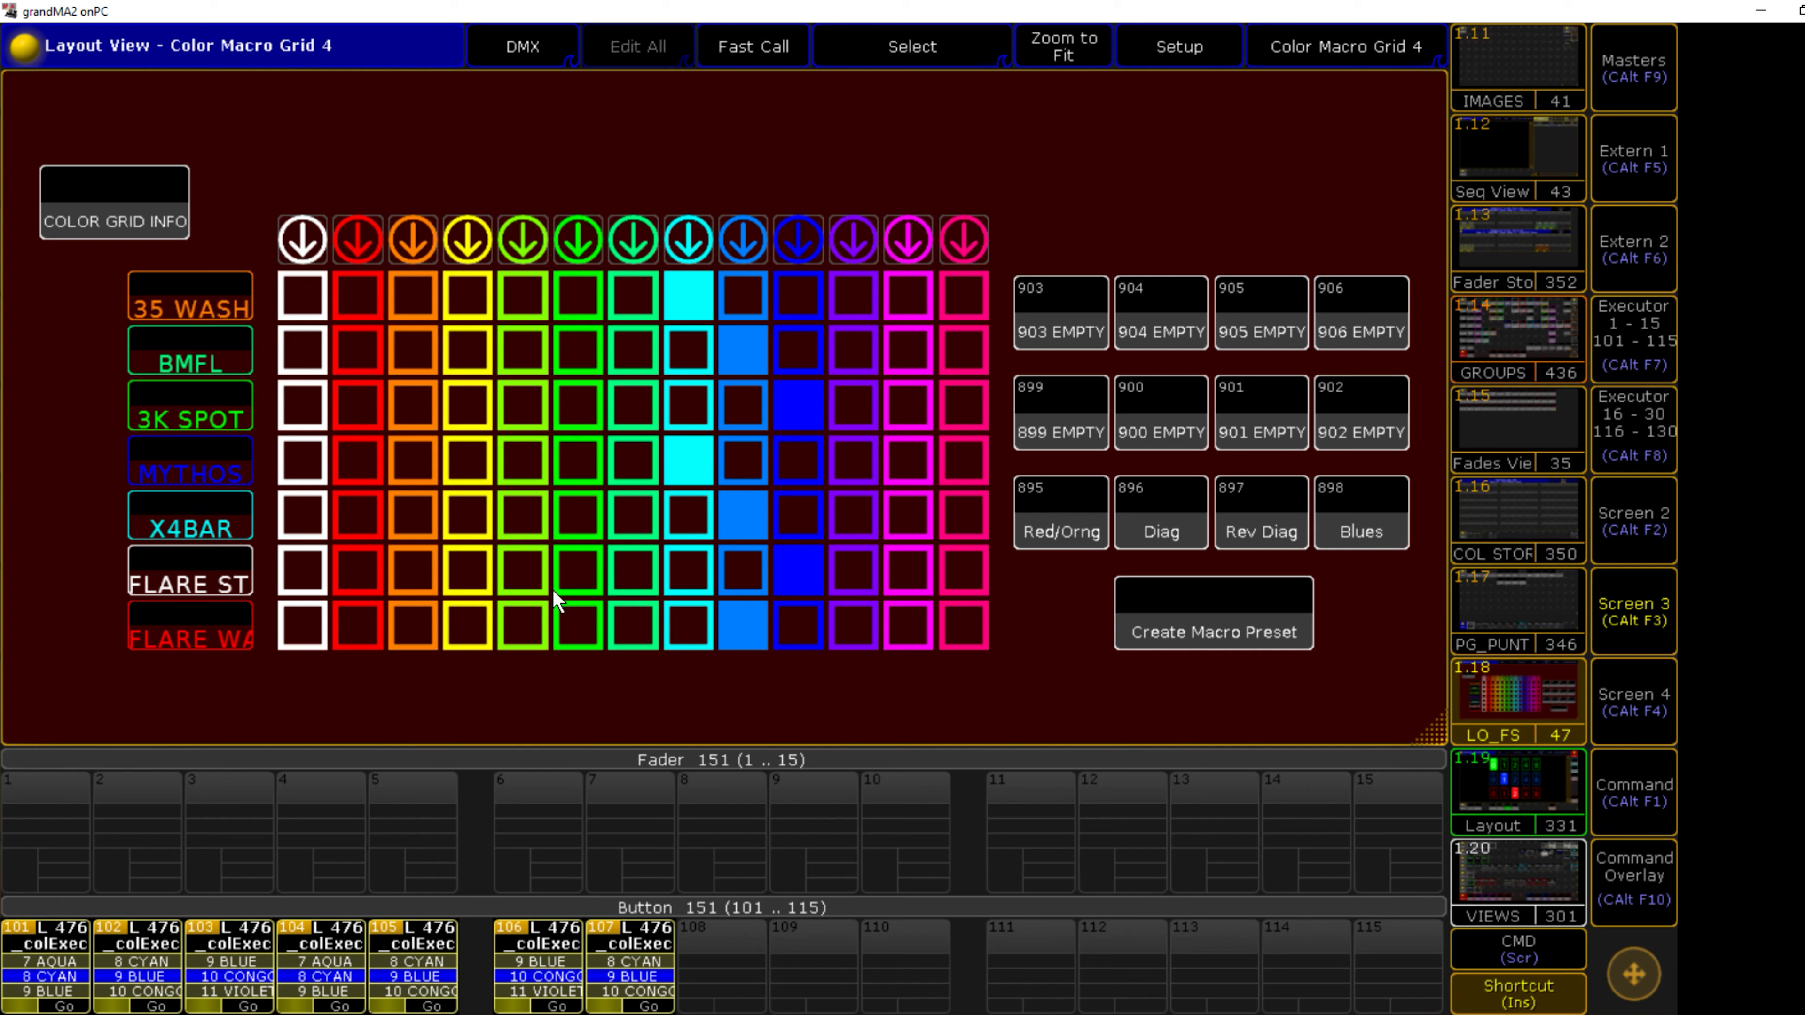
click(1063, 532)
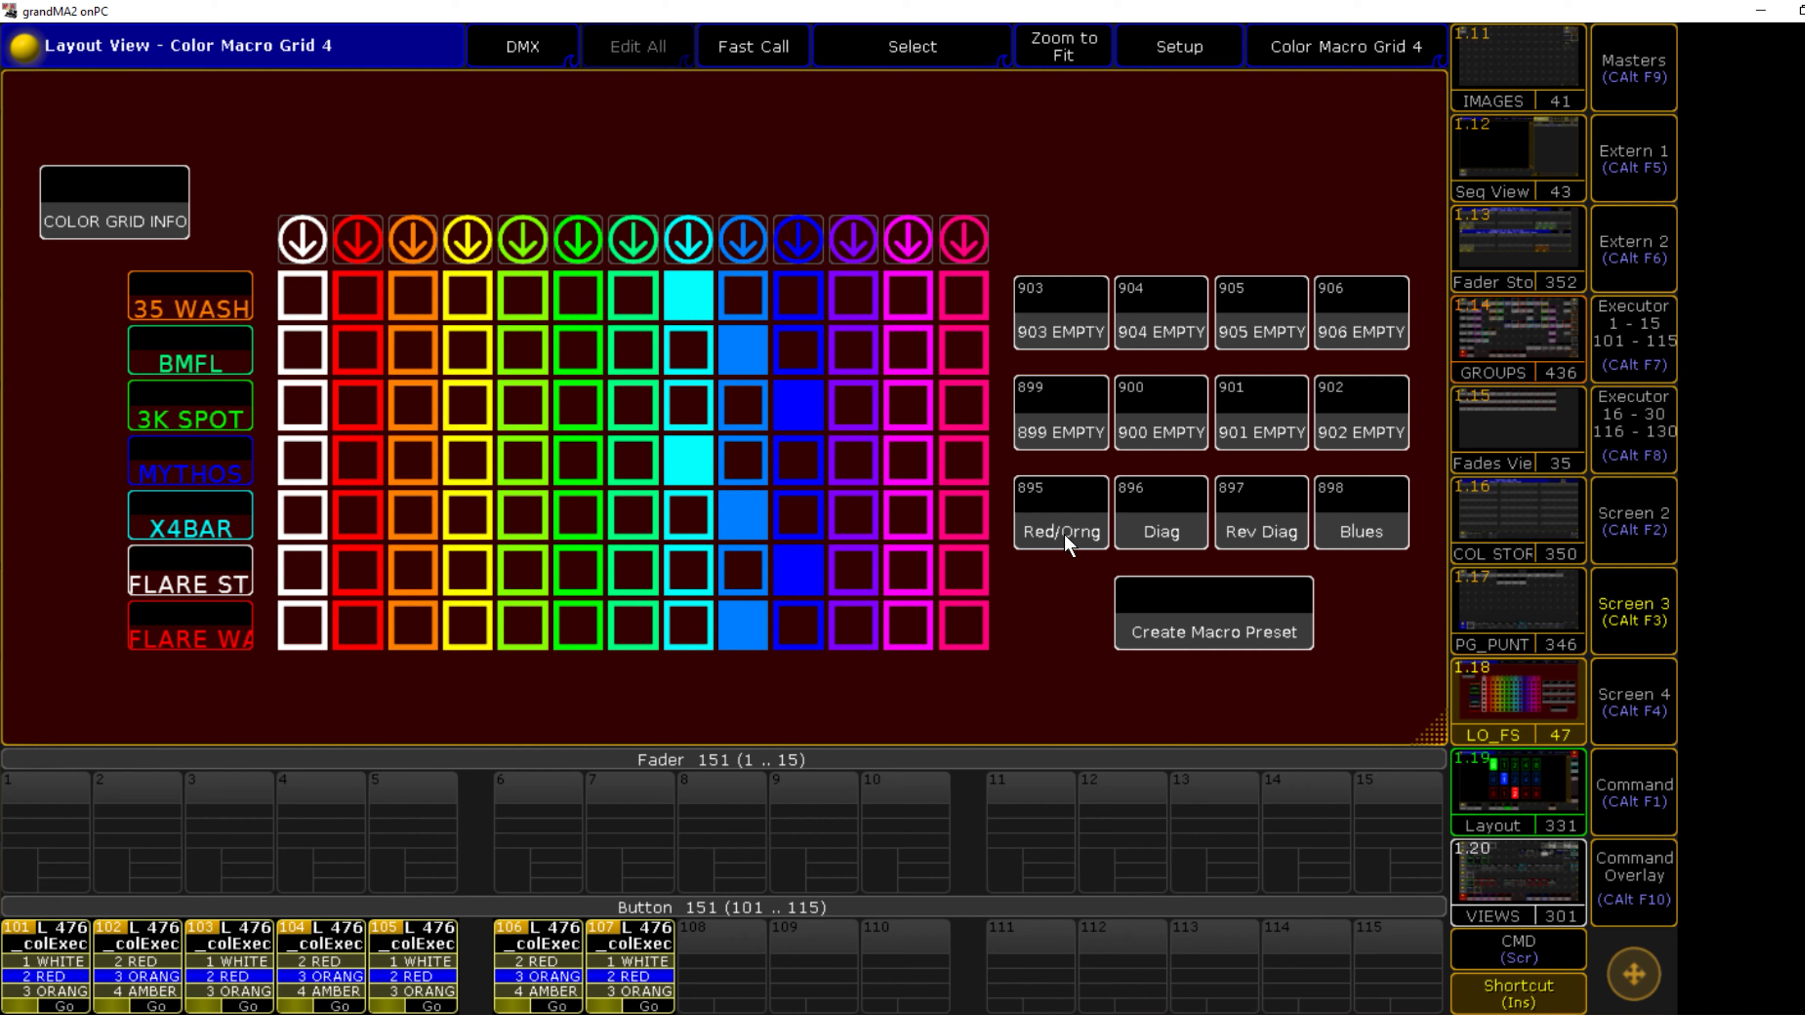
click(1376, 526)
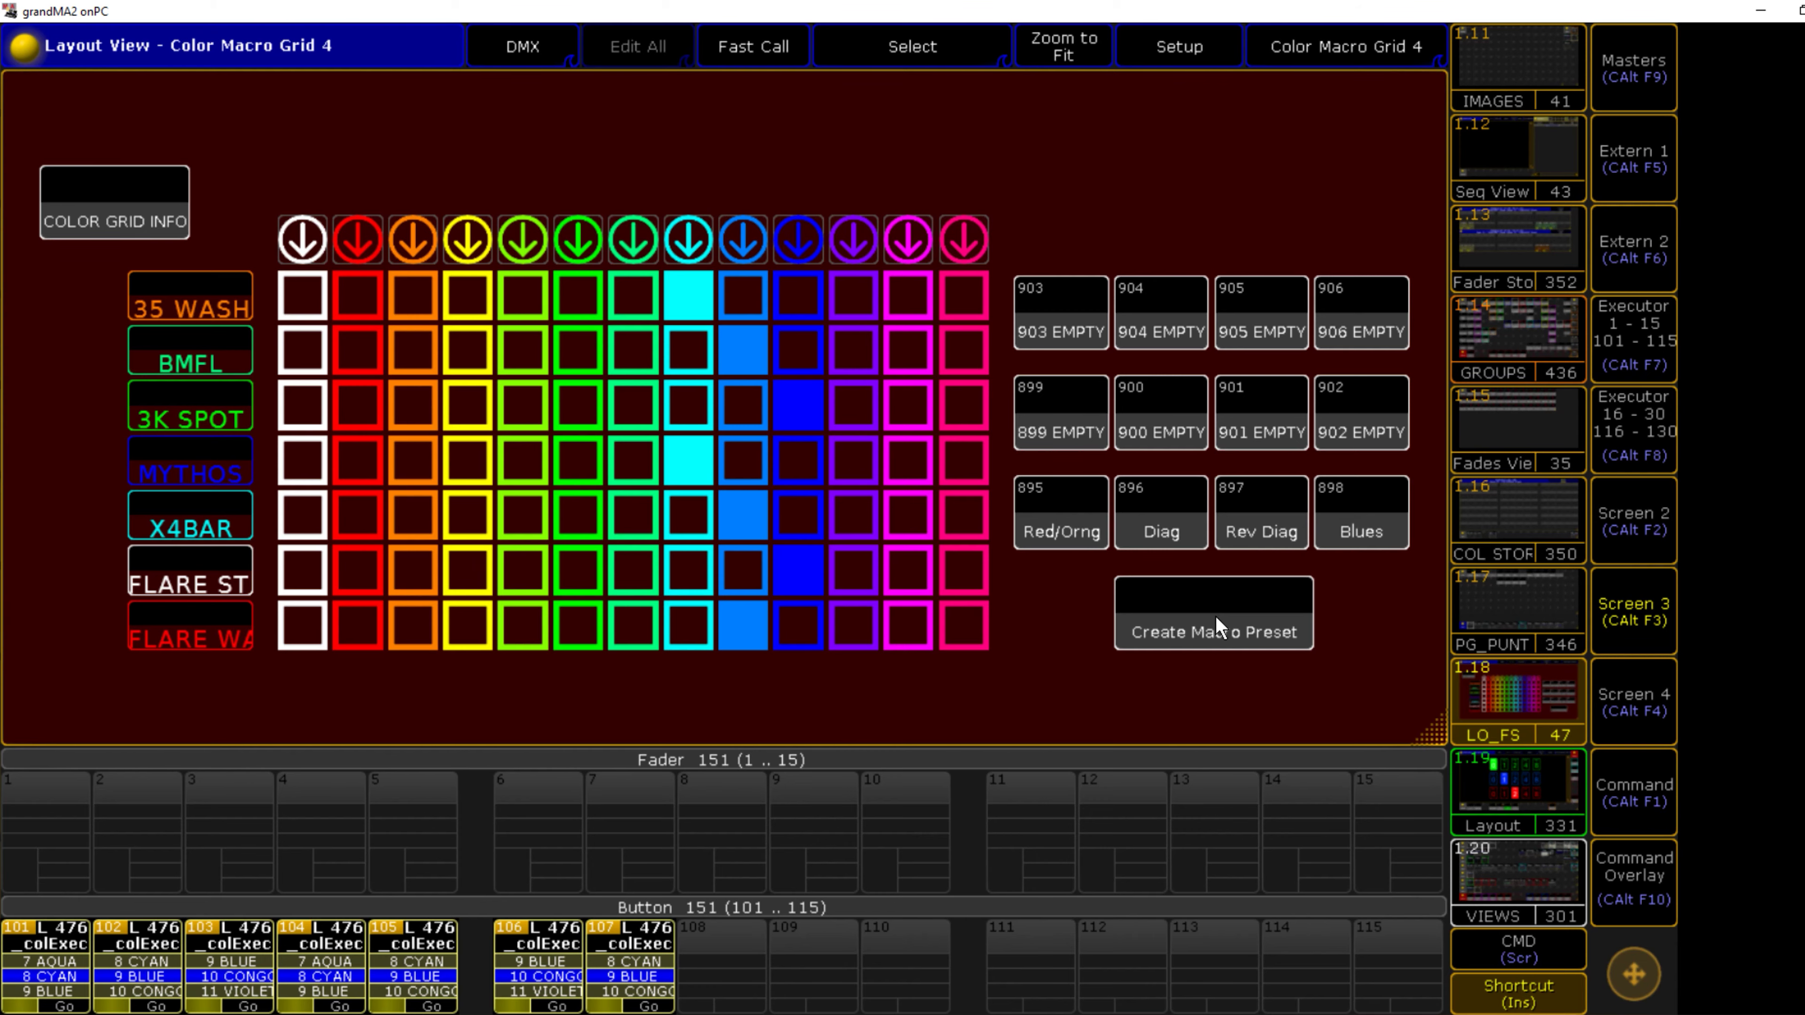
Step: Examine the commands and variable assignments in the 3K SPOT Congo and MYTHOS Cyan macros
right_click(812, 409)
click(185, 167)
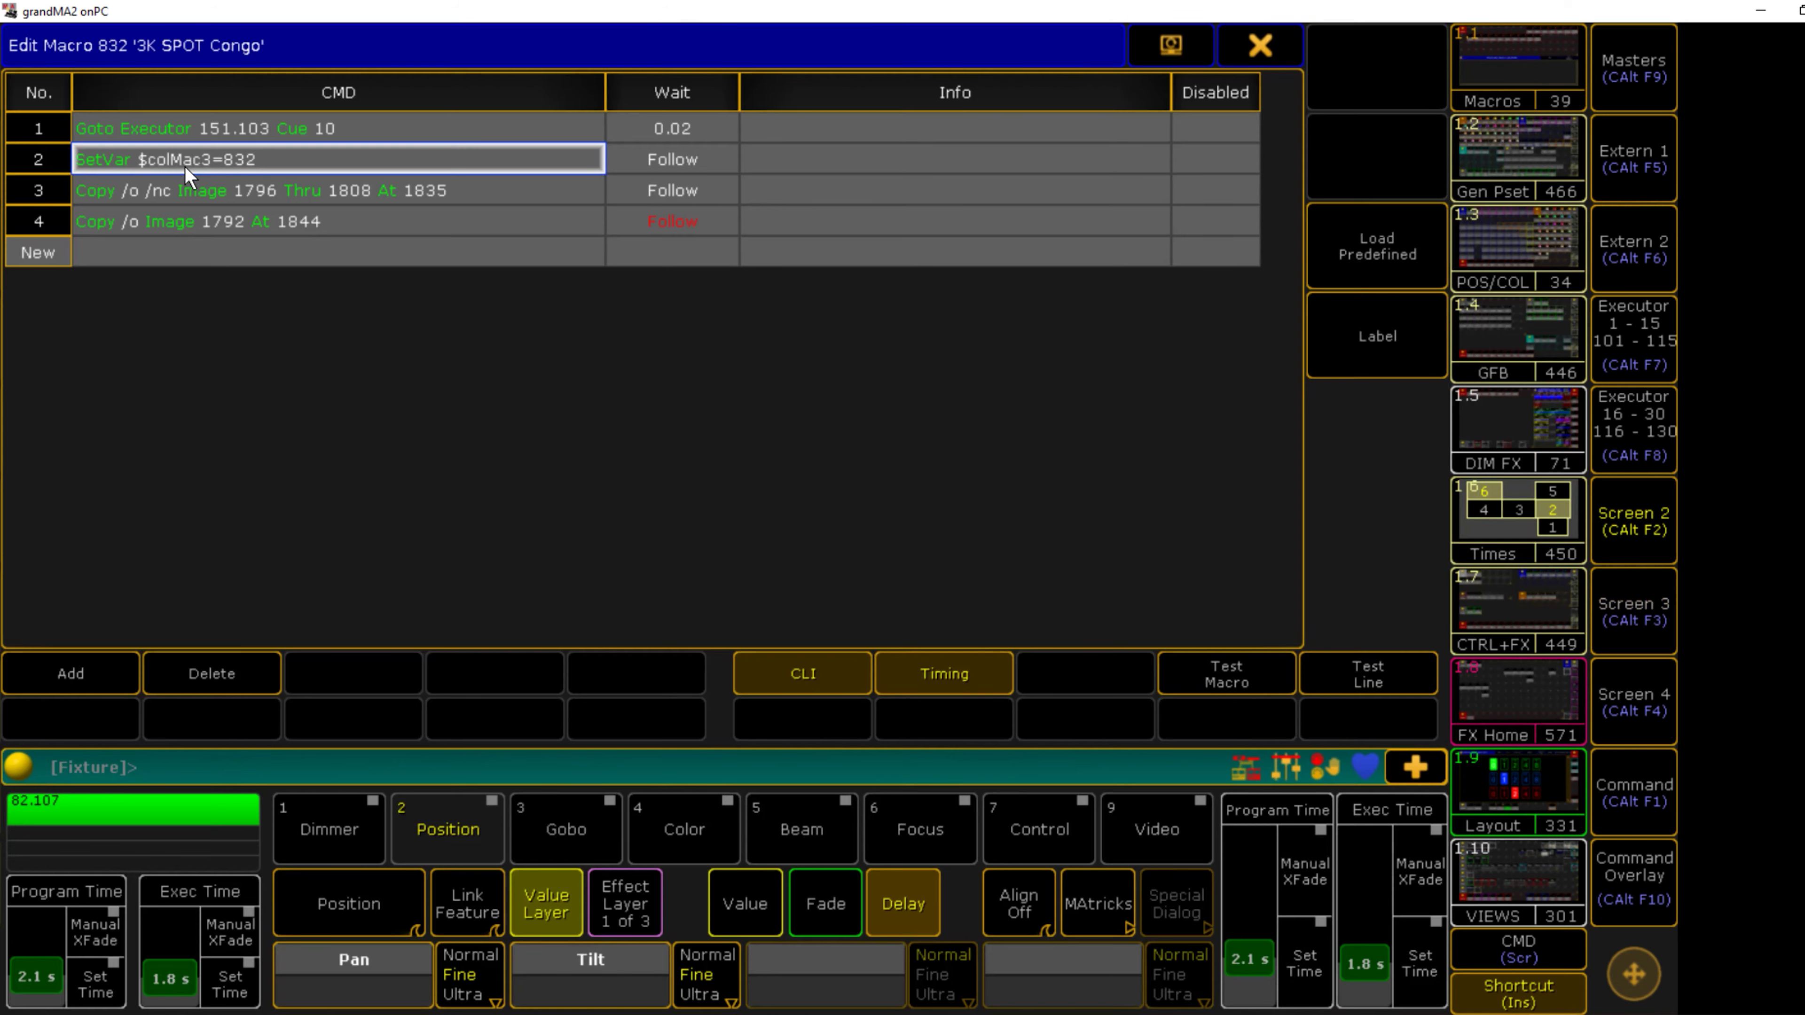
click(1282, 39)
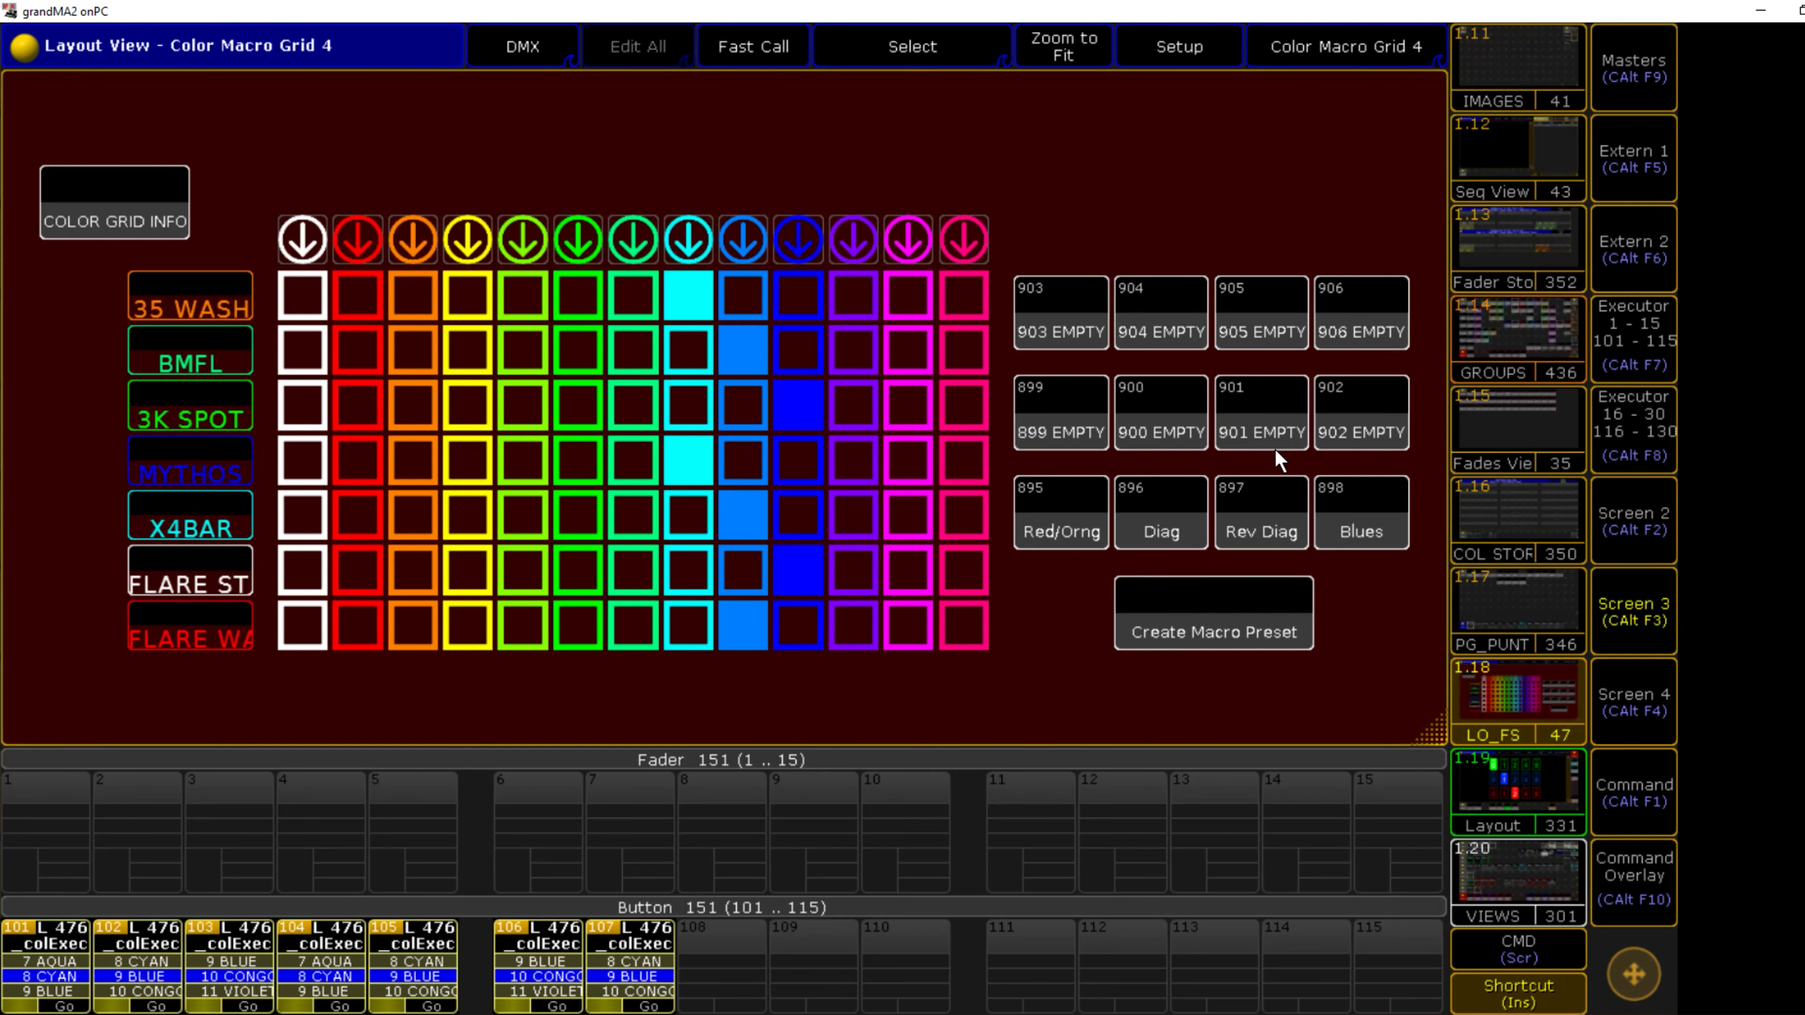
right_click(700, 465)
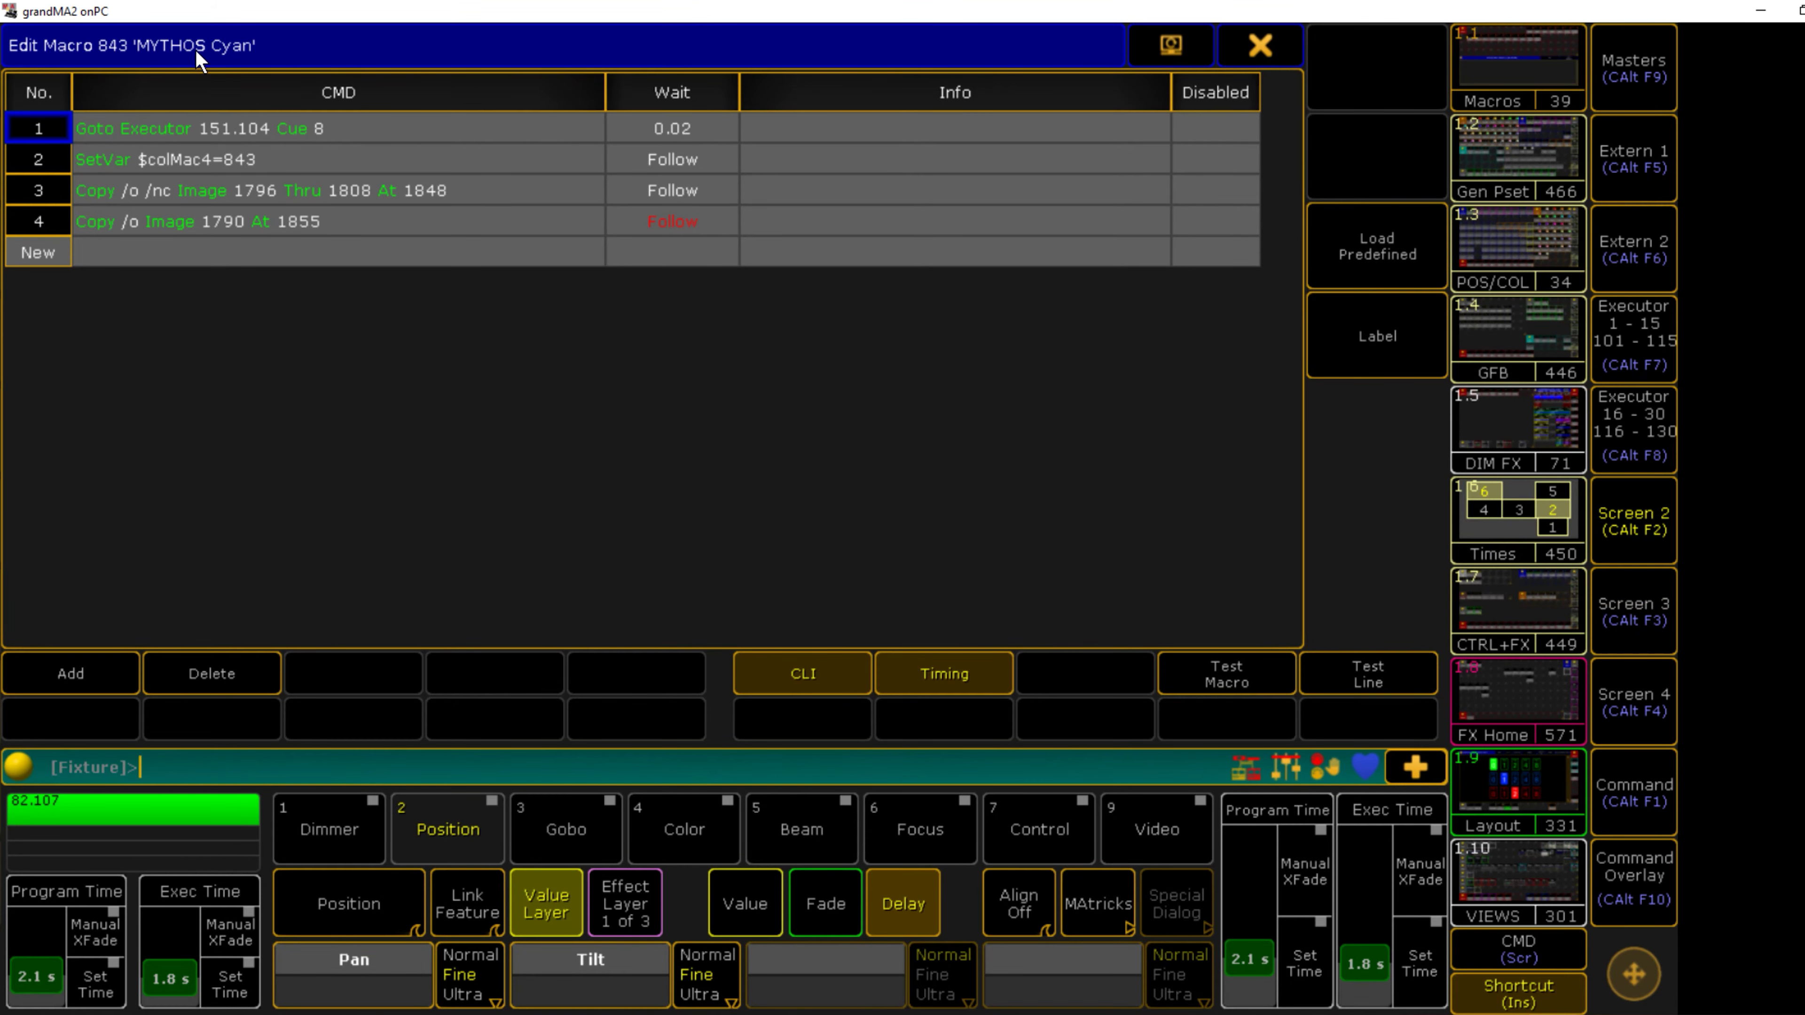
click(1261, 44)
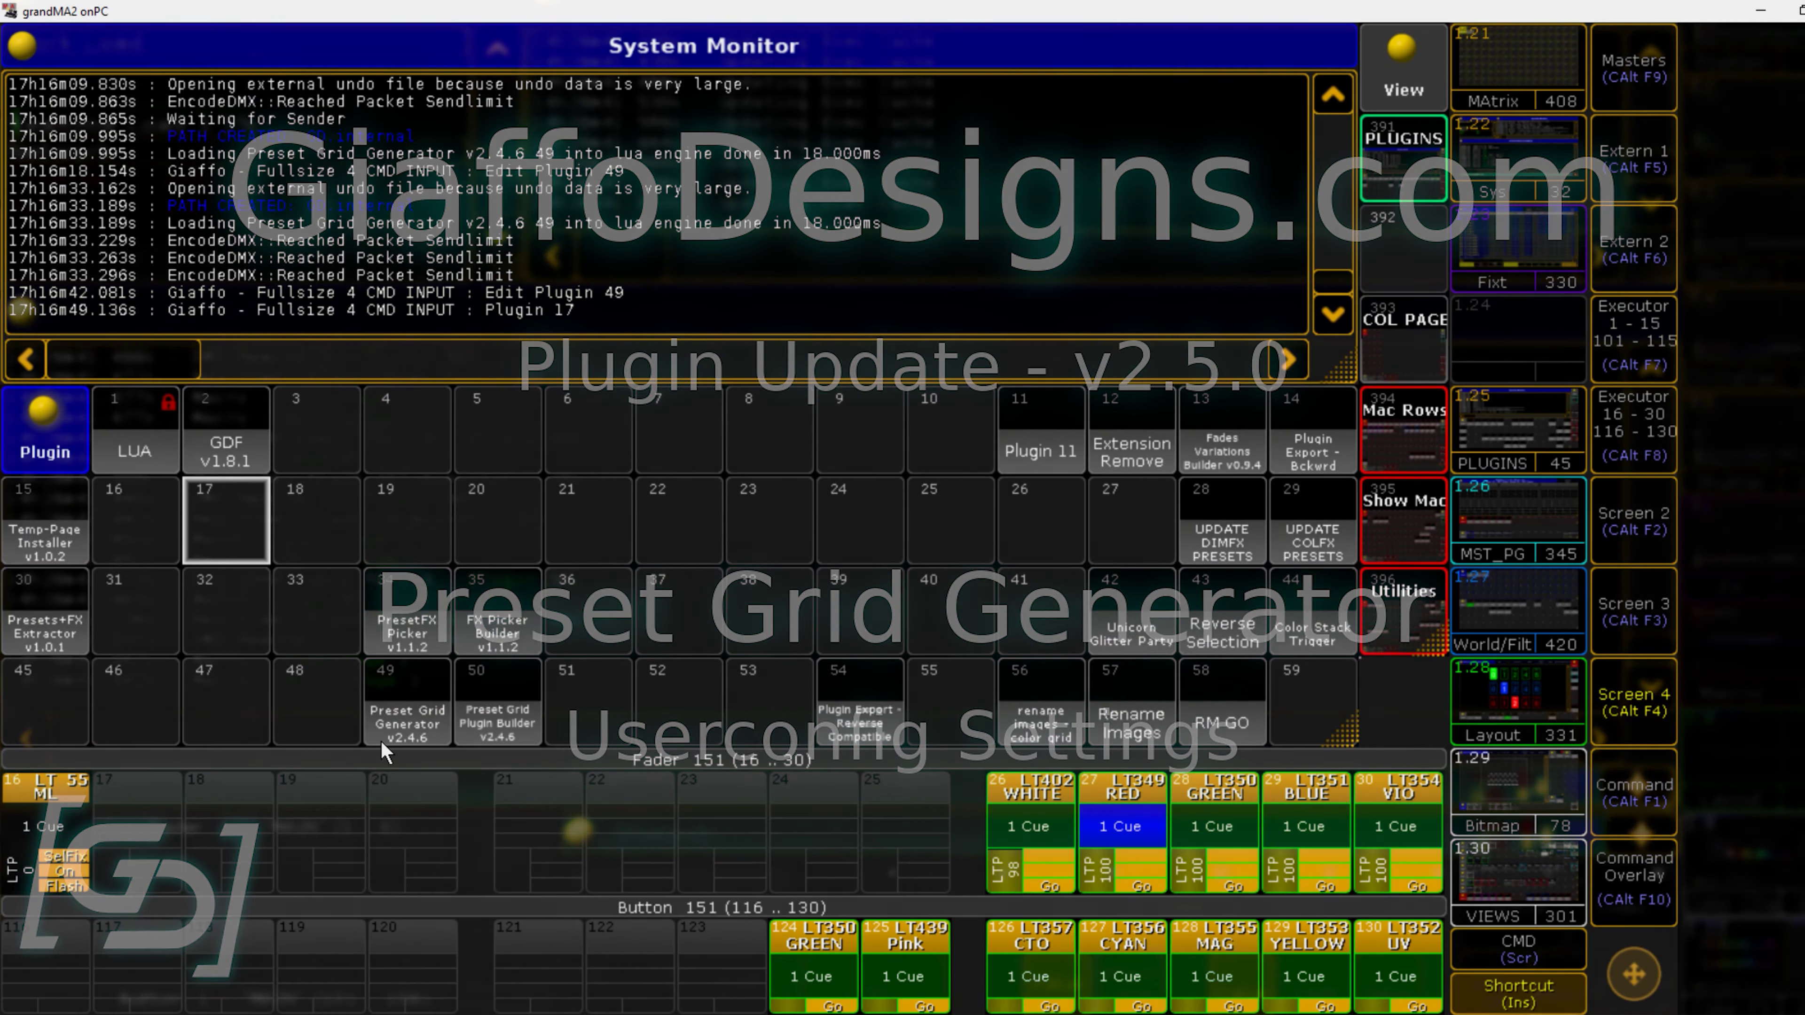
Step: Open the Preset Grid Generator v2.4.6 plugin code and review its primary settings, starting storage locations and technical options
right_click(404, 718)
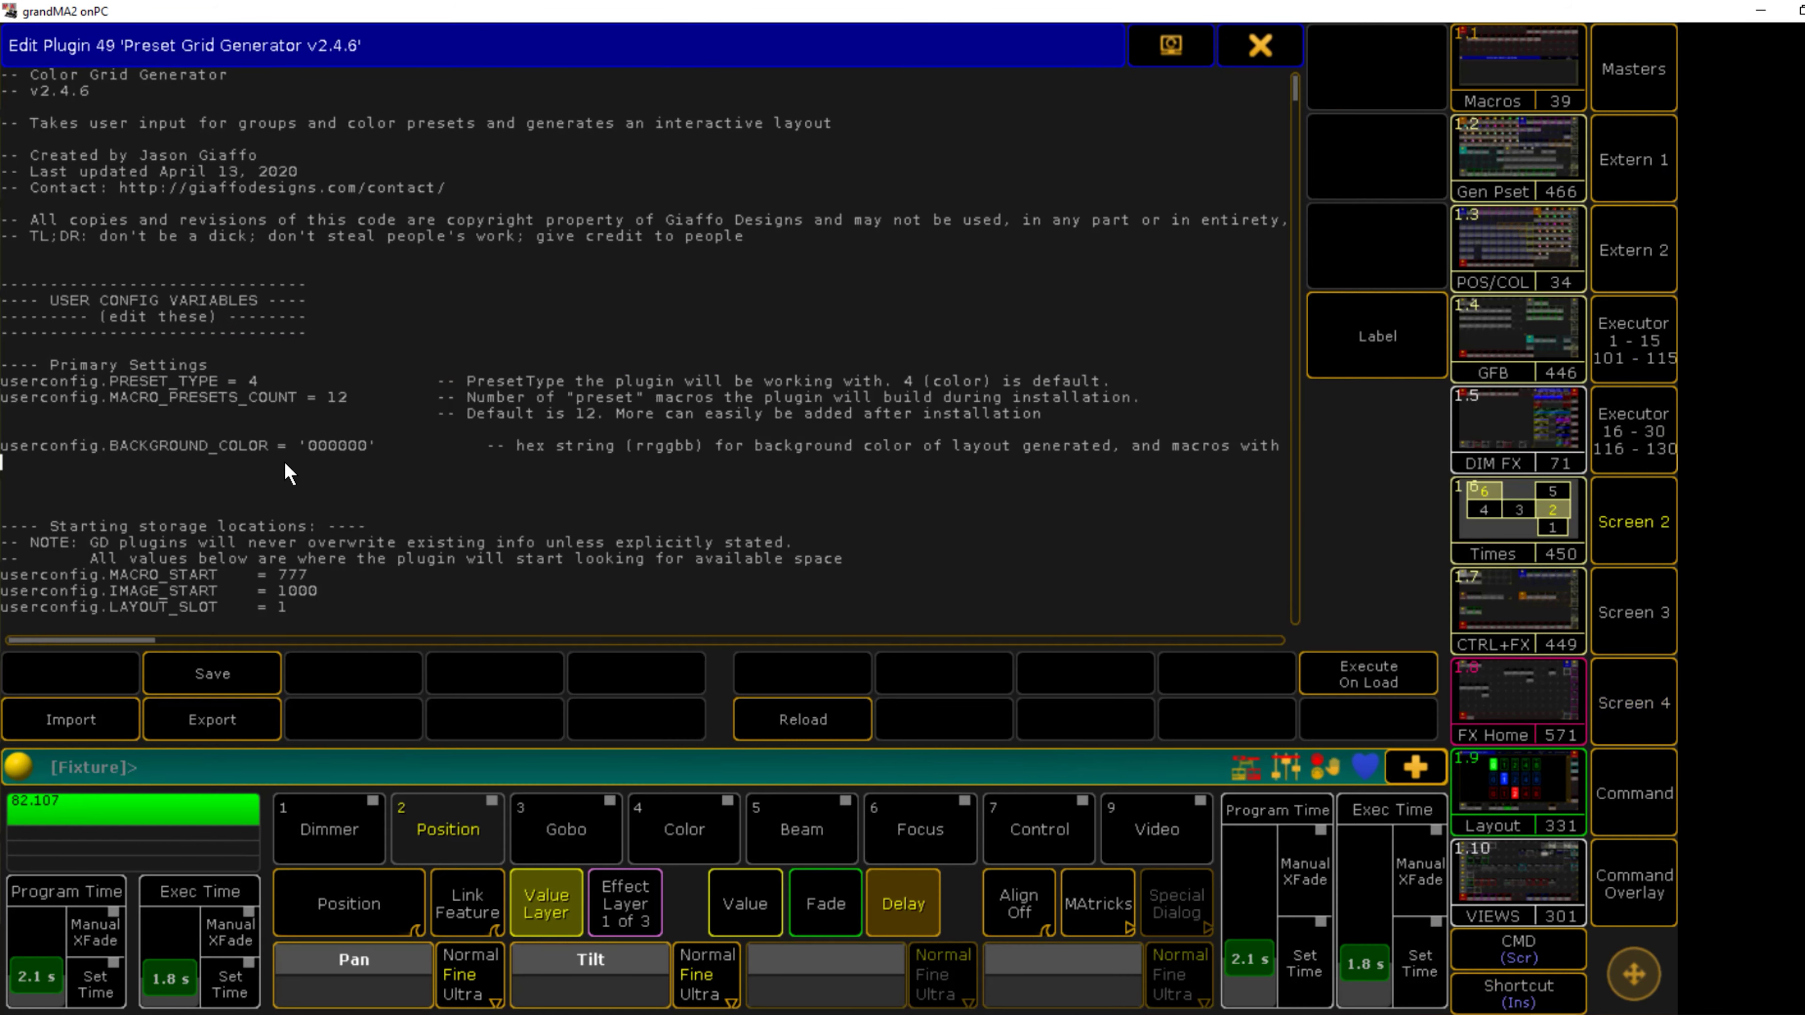
scroll(335, 413, down, 1)
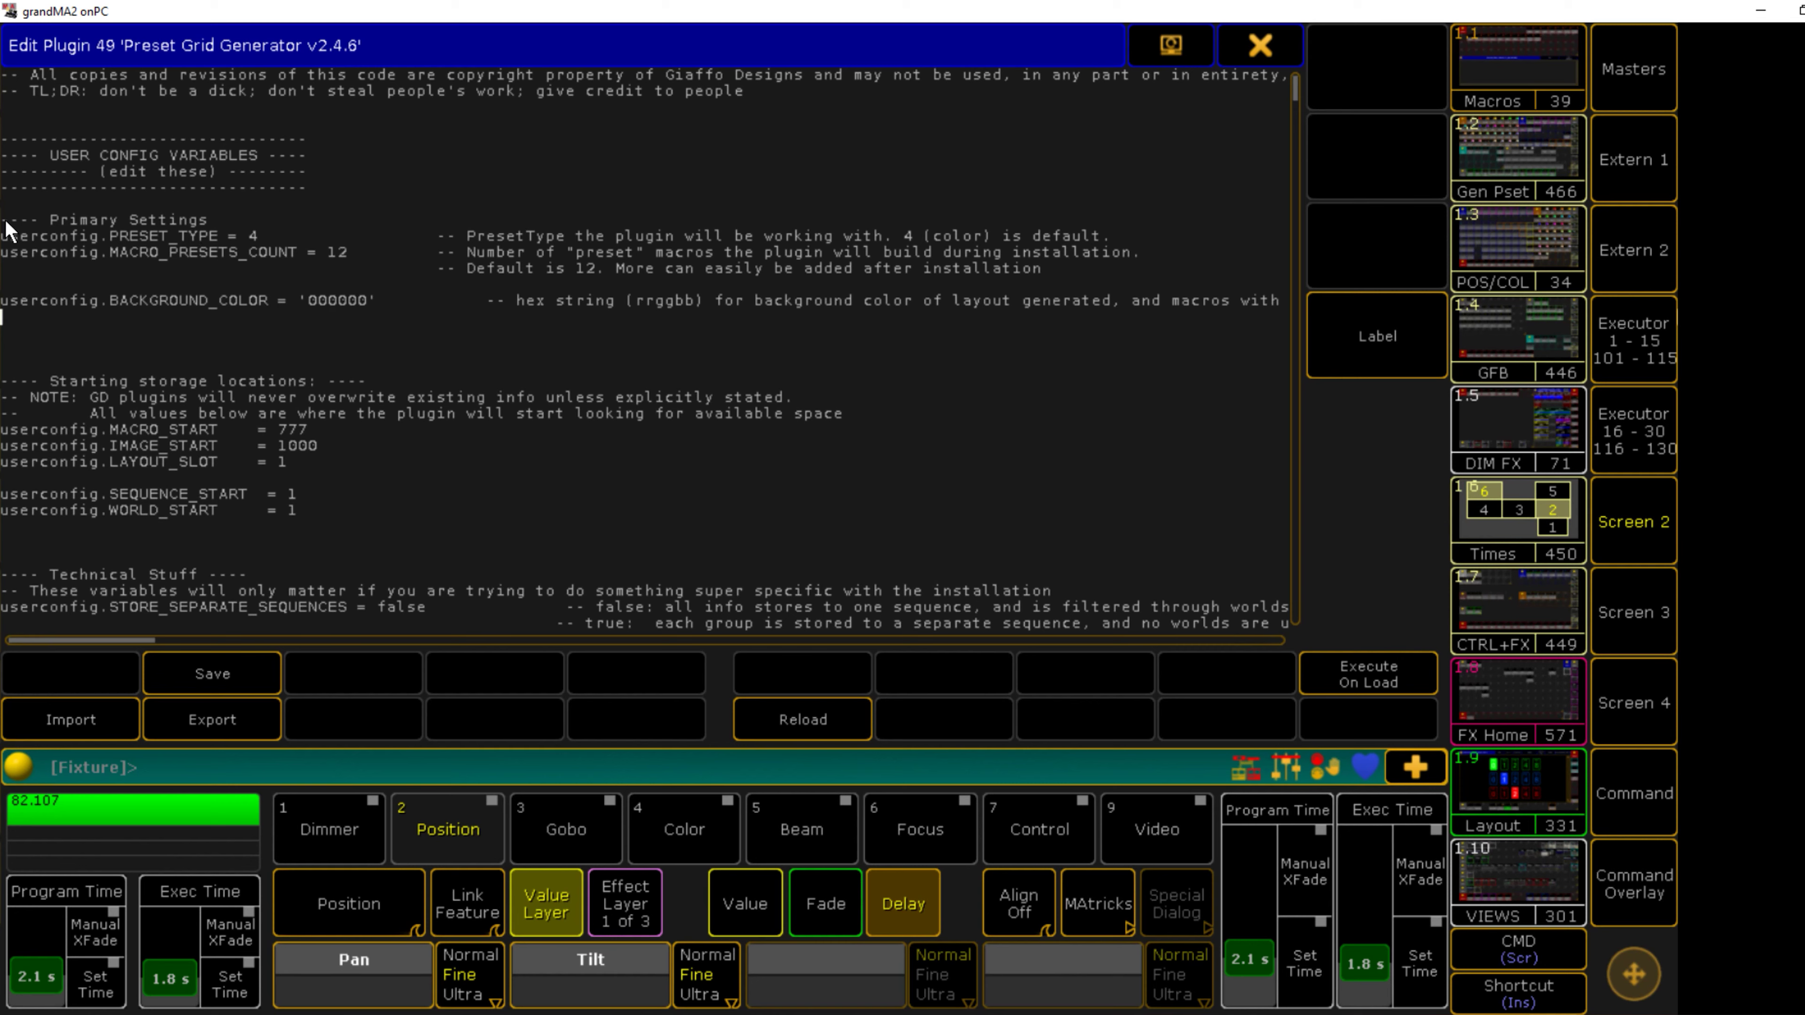
drag(4, 235, 525, 284)
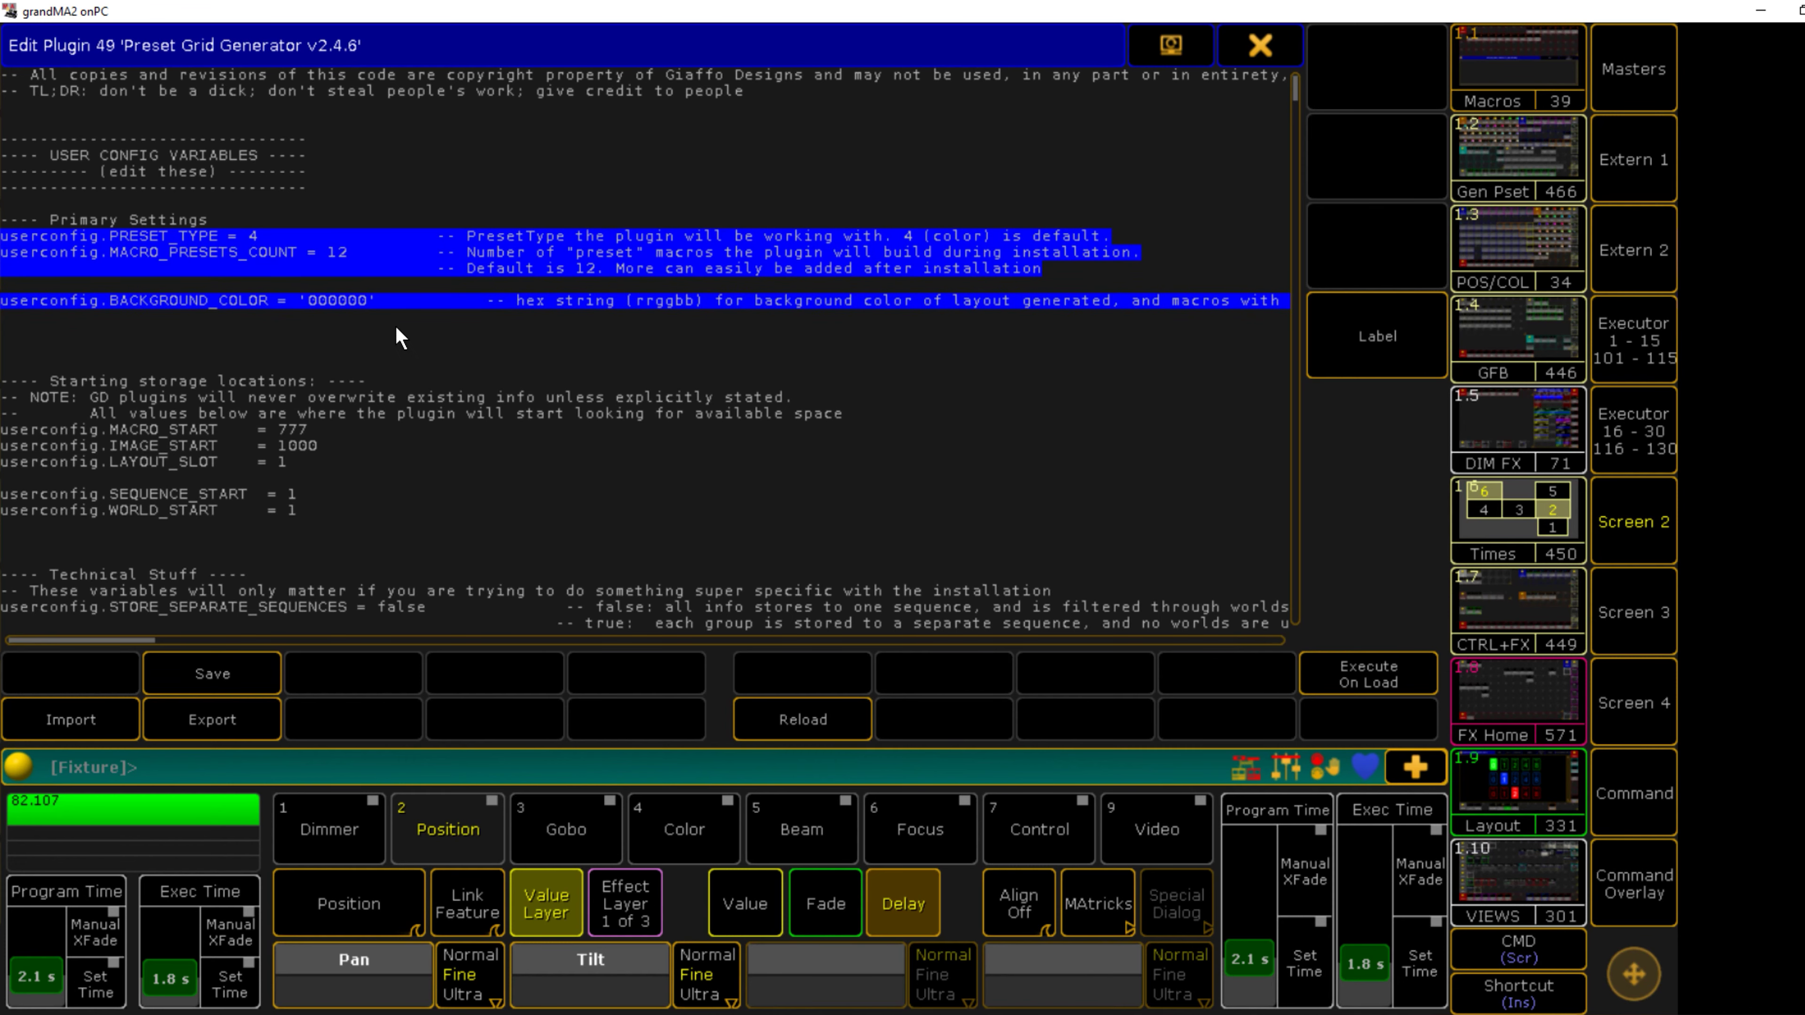
click(76, 341)
scroll(77, 341, down, 3)
drag(311, 463, 2, 381)
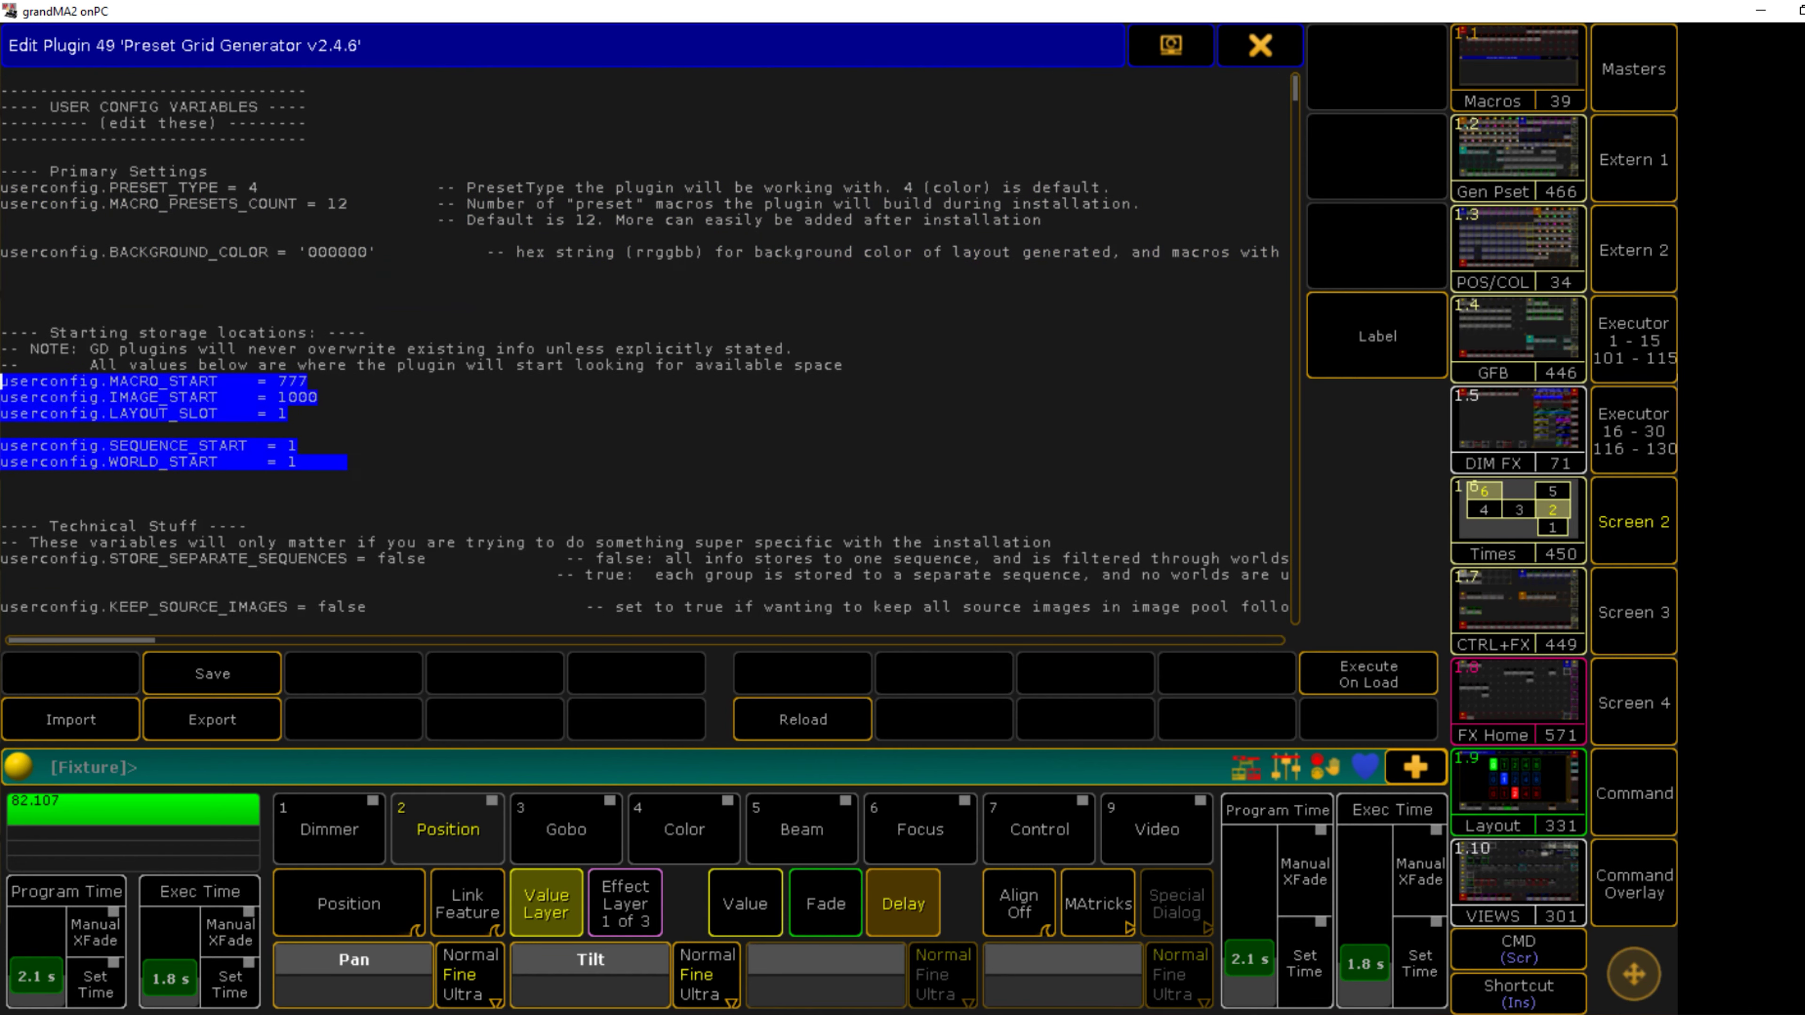
scroll(448, 411, down, 6)
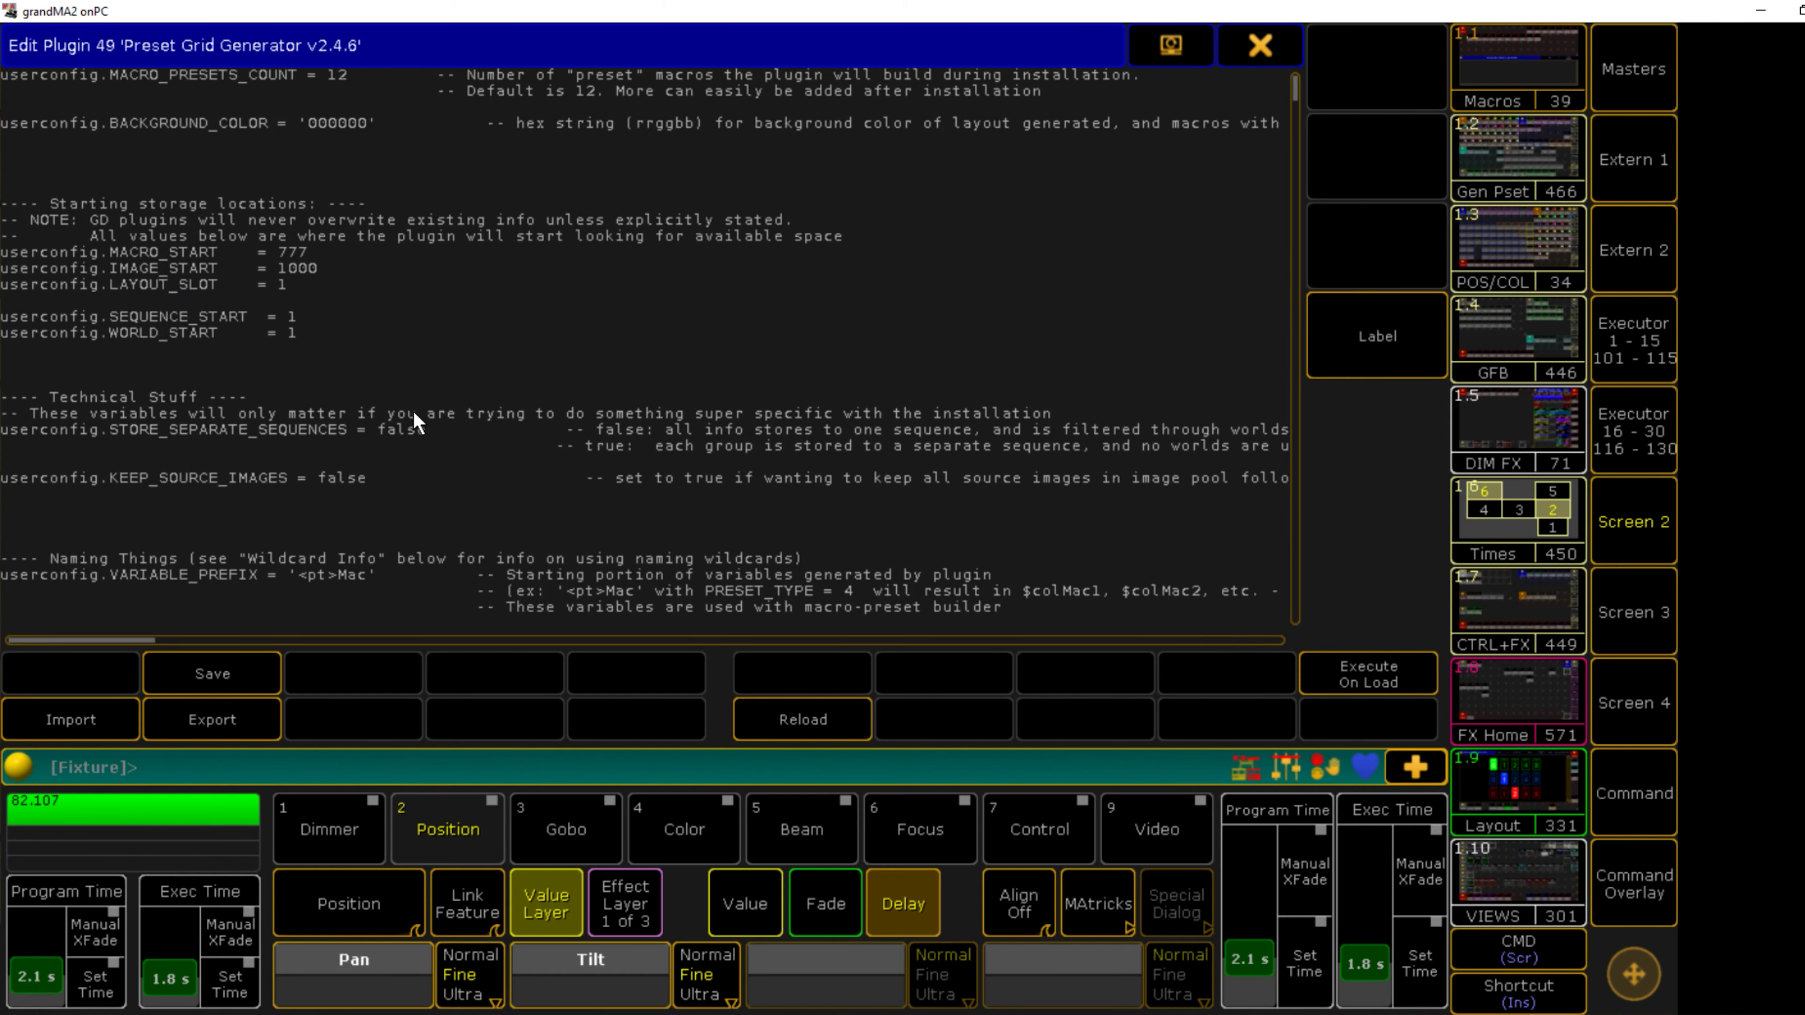
drag(57, 236, 251, 236)
click(357, 252)
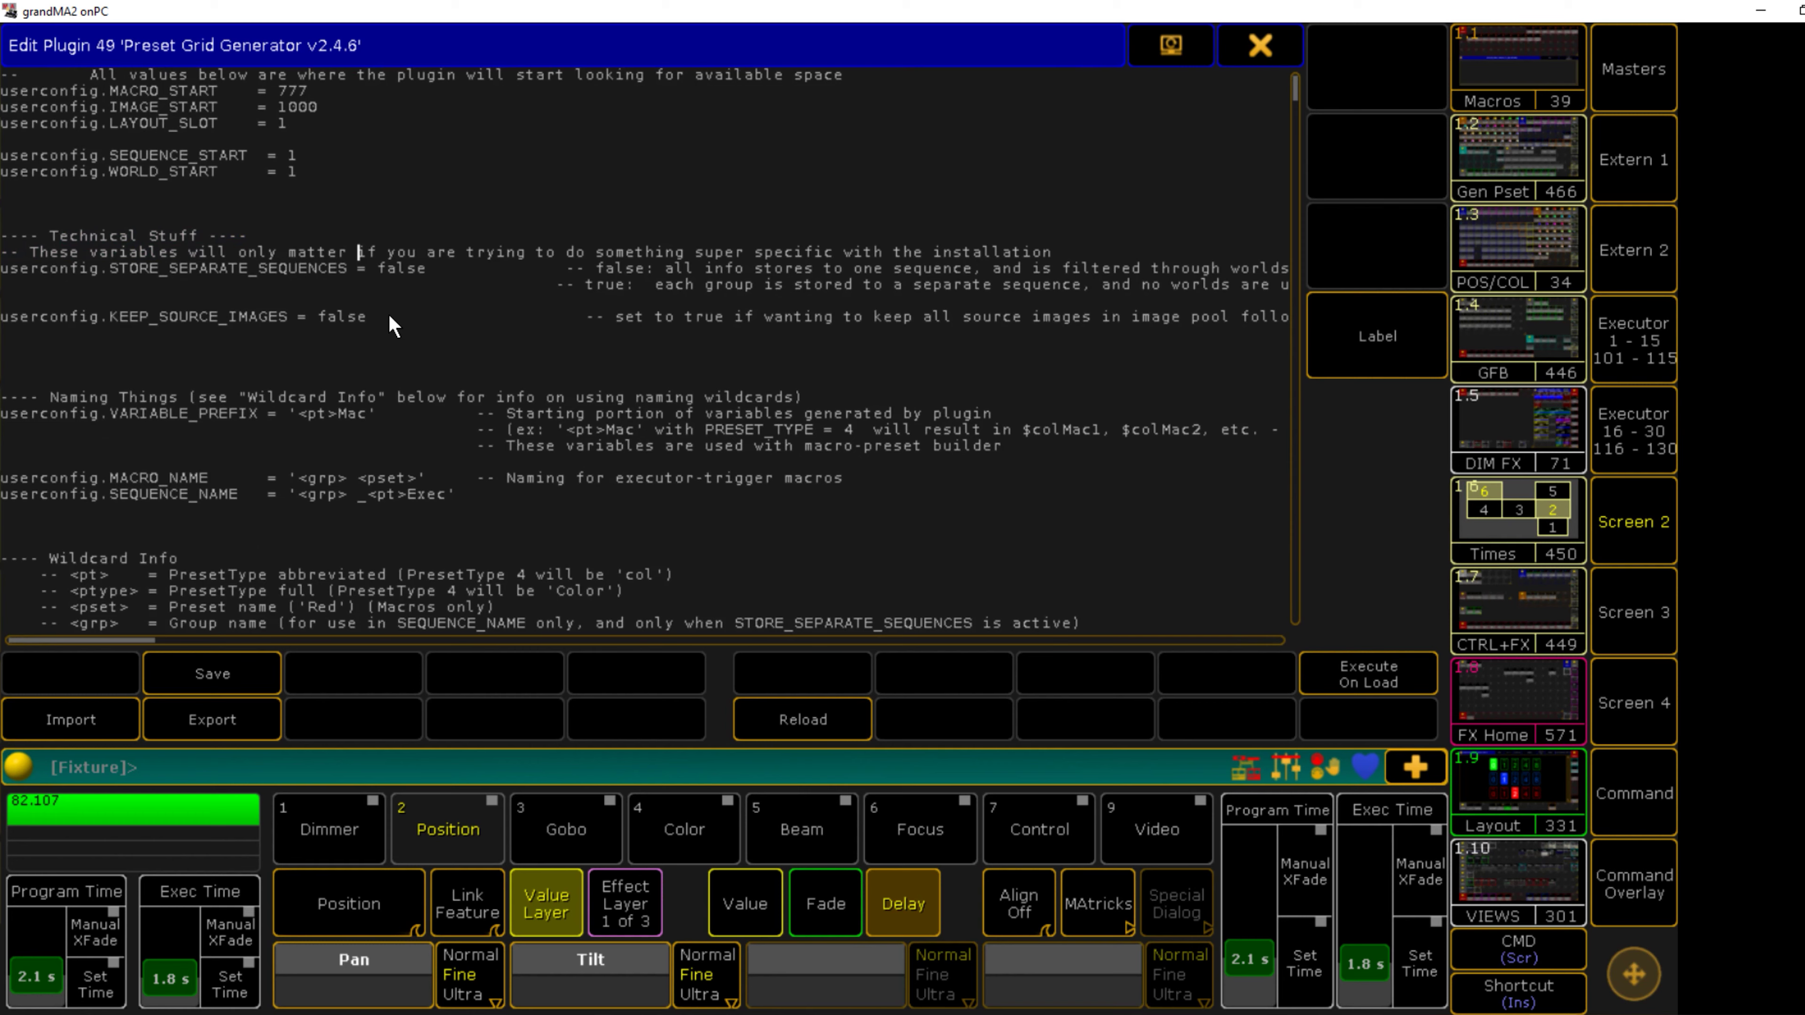
Step: Set userconfig.PRESET_TYPE to 2 in the plugin's primary settings
scroll(389, 316, up, 8)
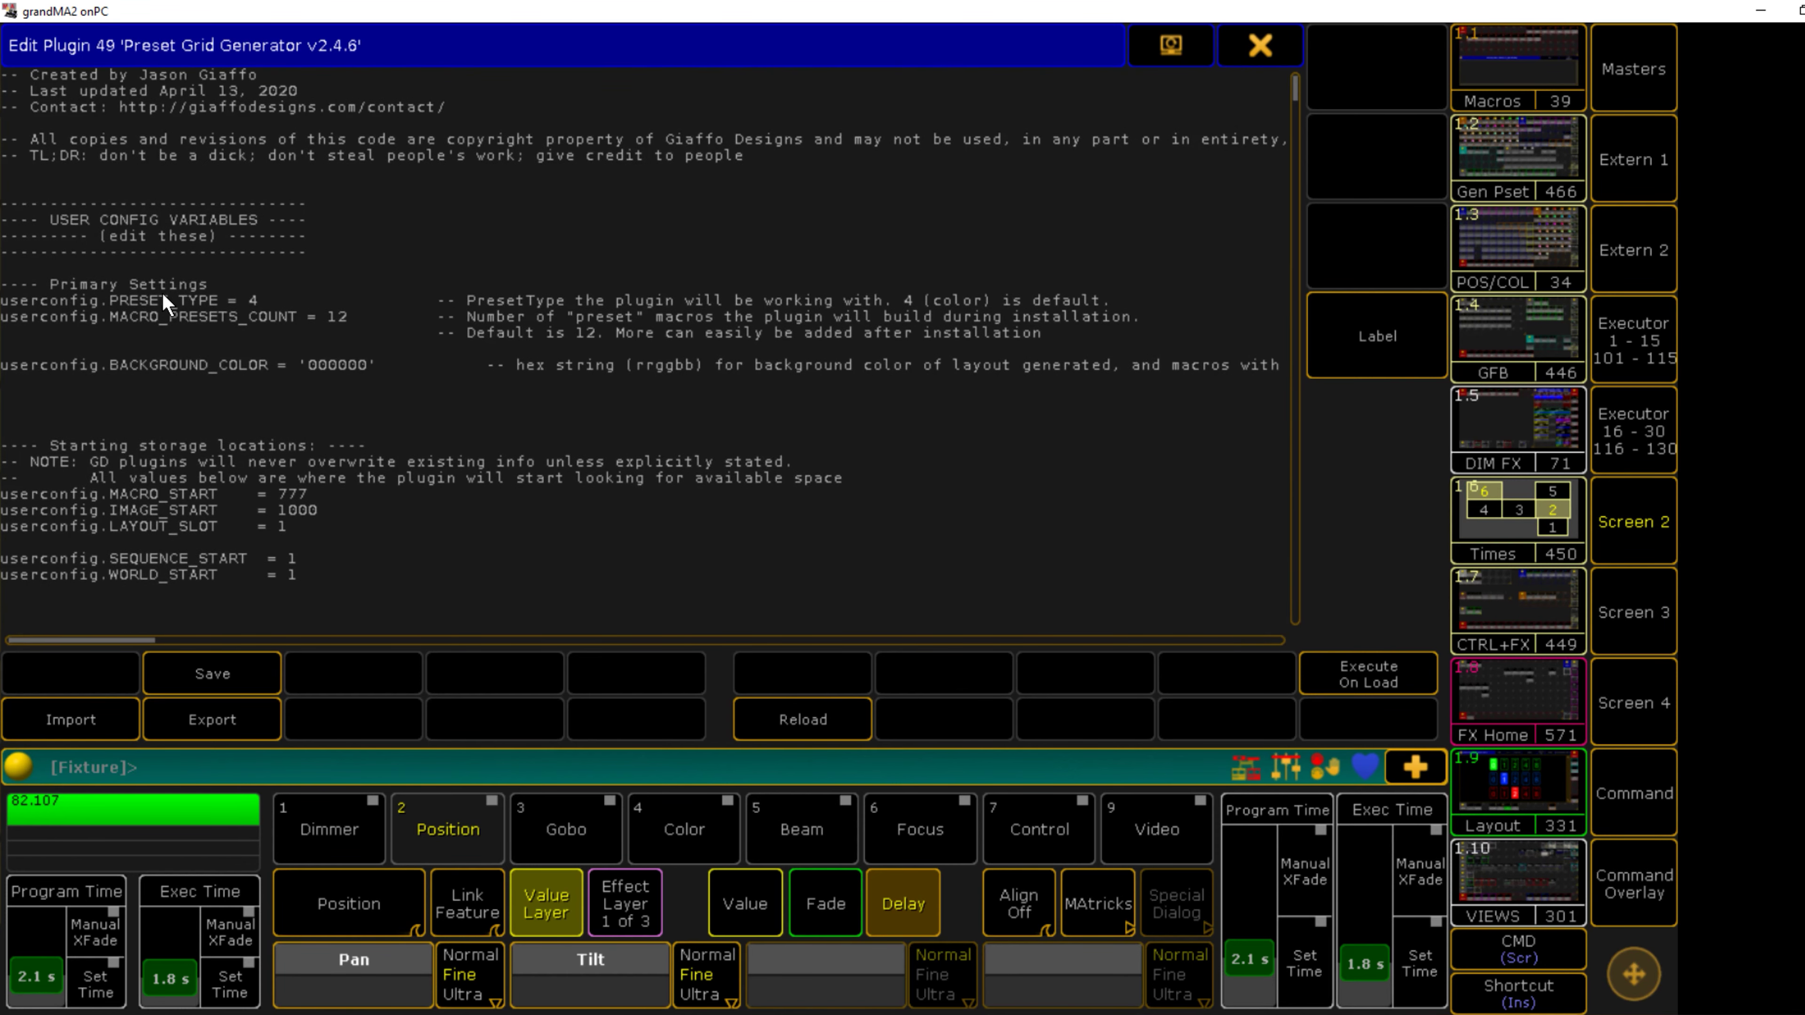
click(256, 301)
key(BackSpace)
text(2)
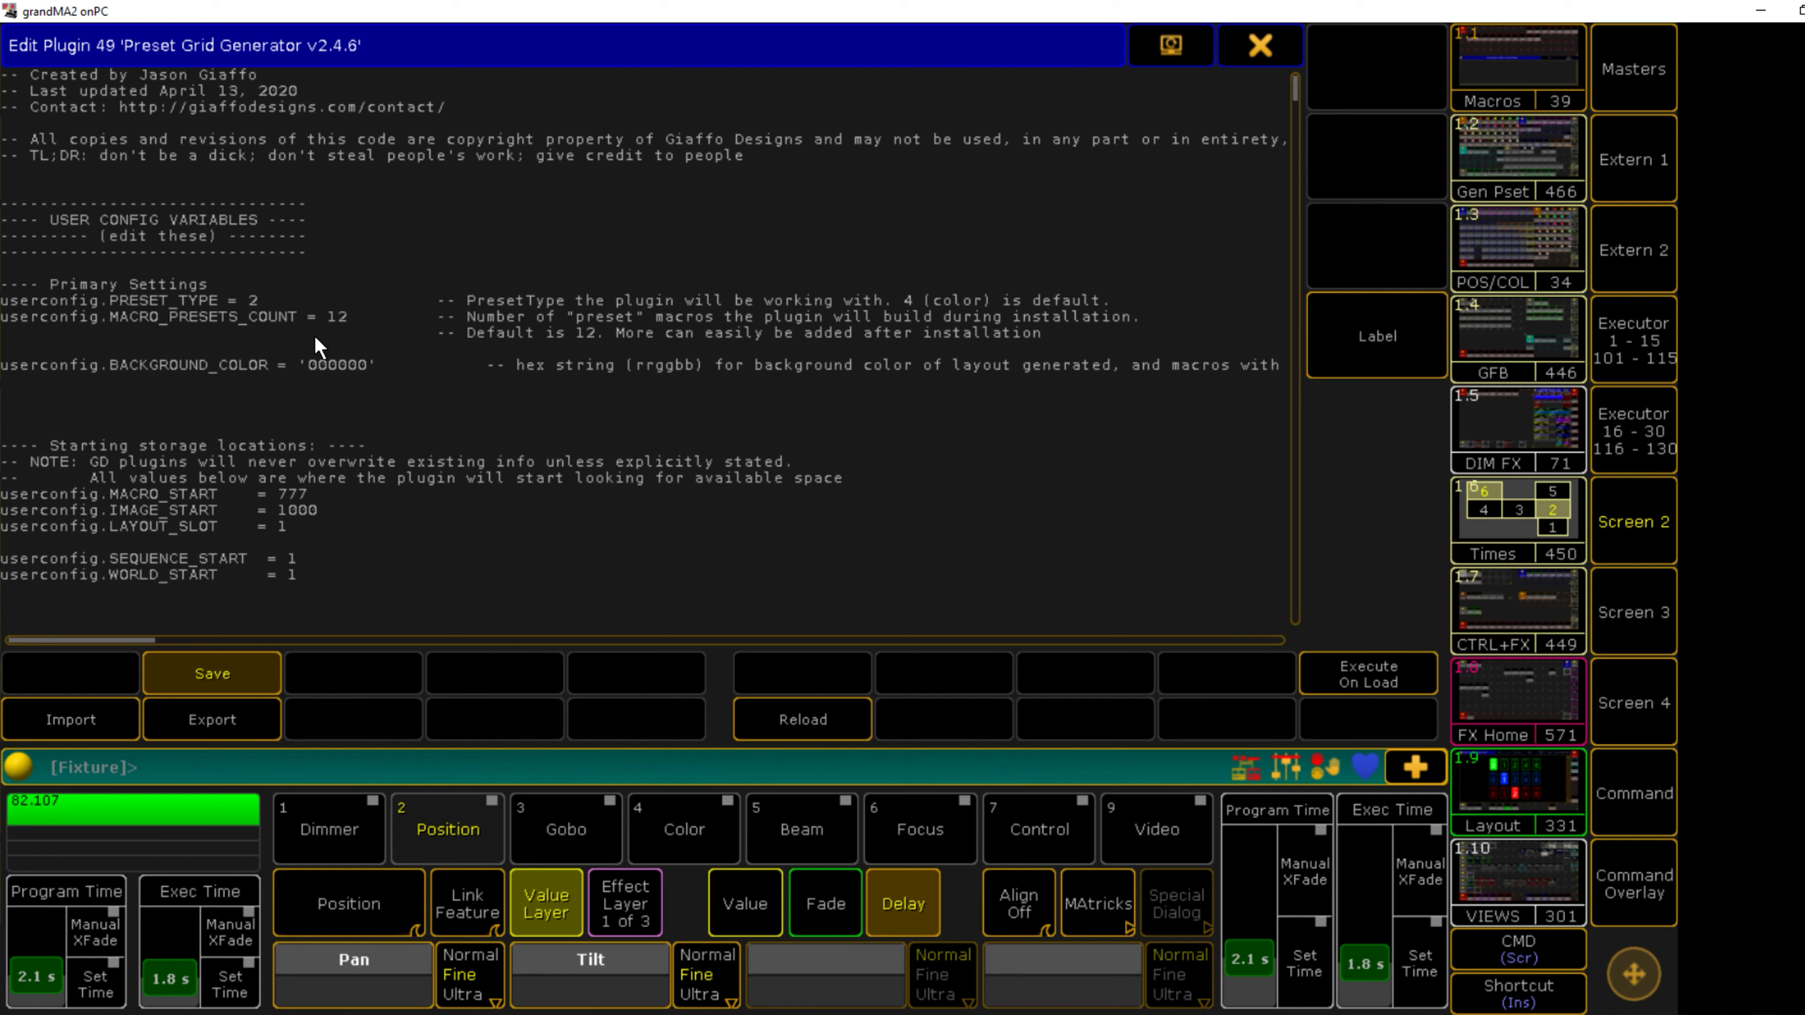
Step: Set userconfig.MACRO_PRESETS_COUNT to 16 in the plugin code
click(344, 316)
drag(112, 317, 301, 313)
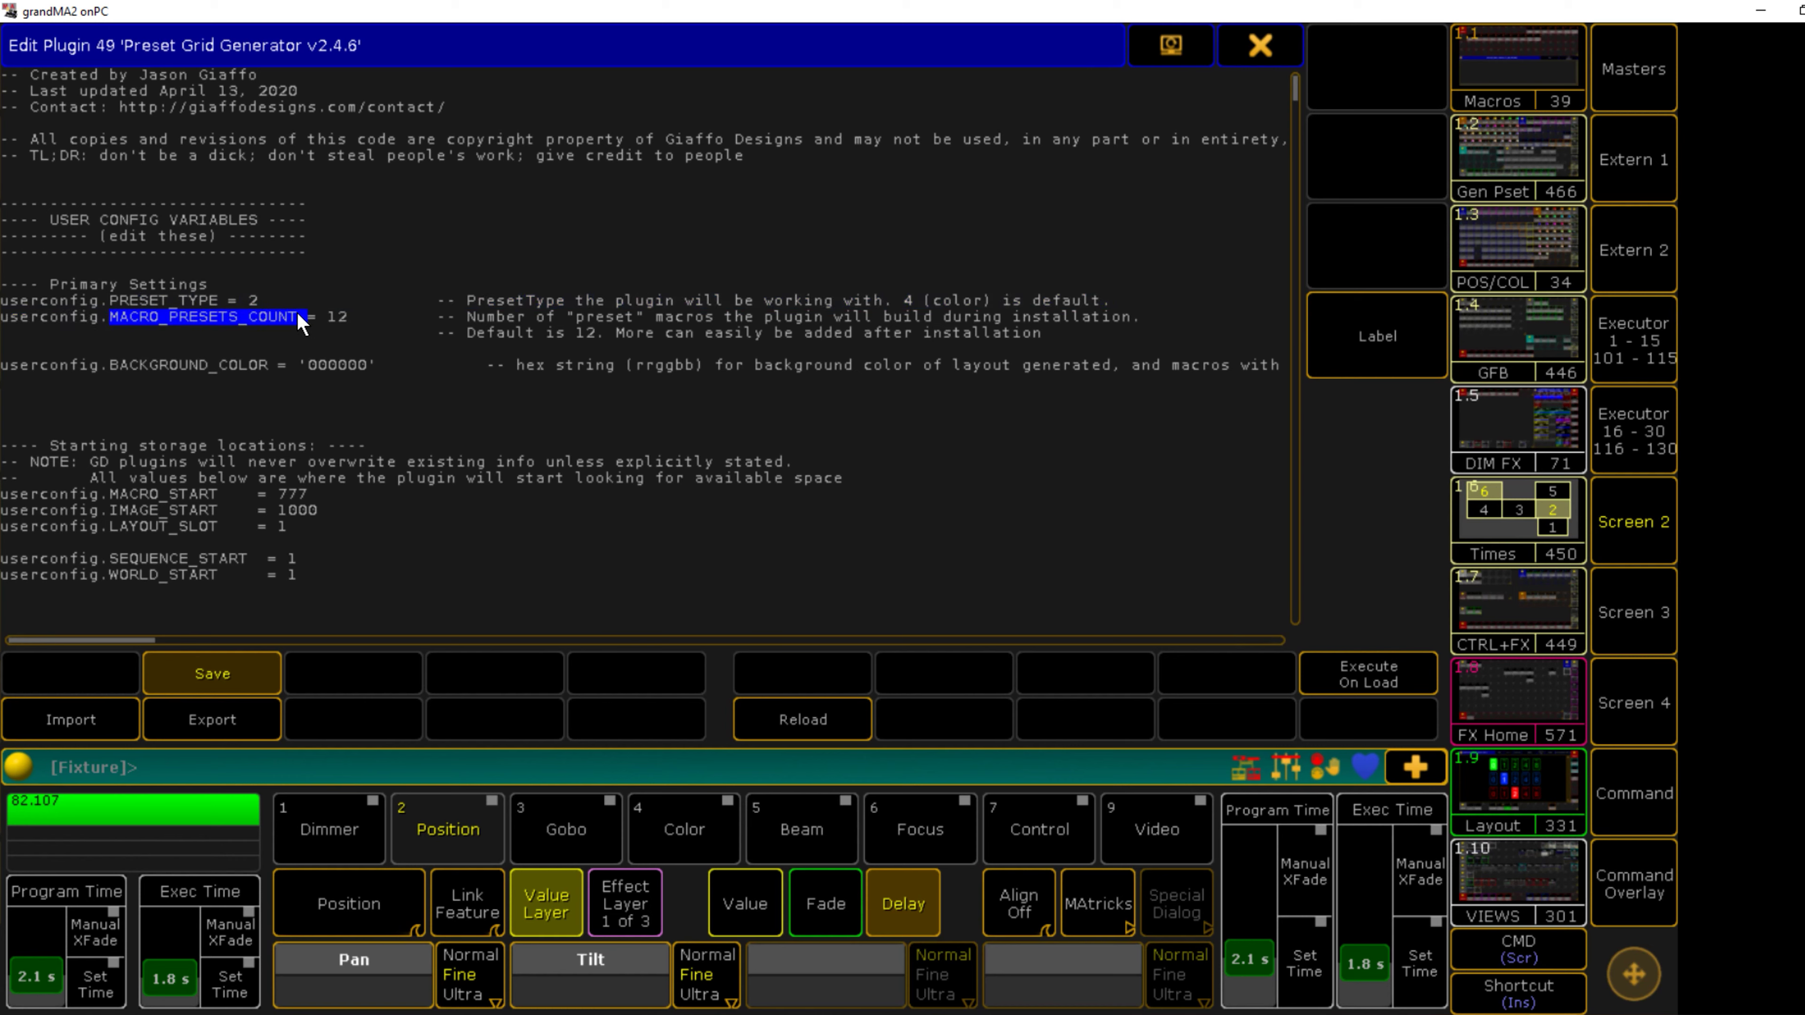
click(346, 318)
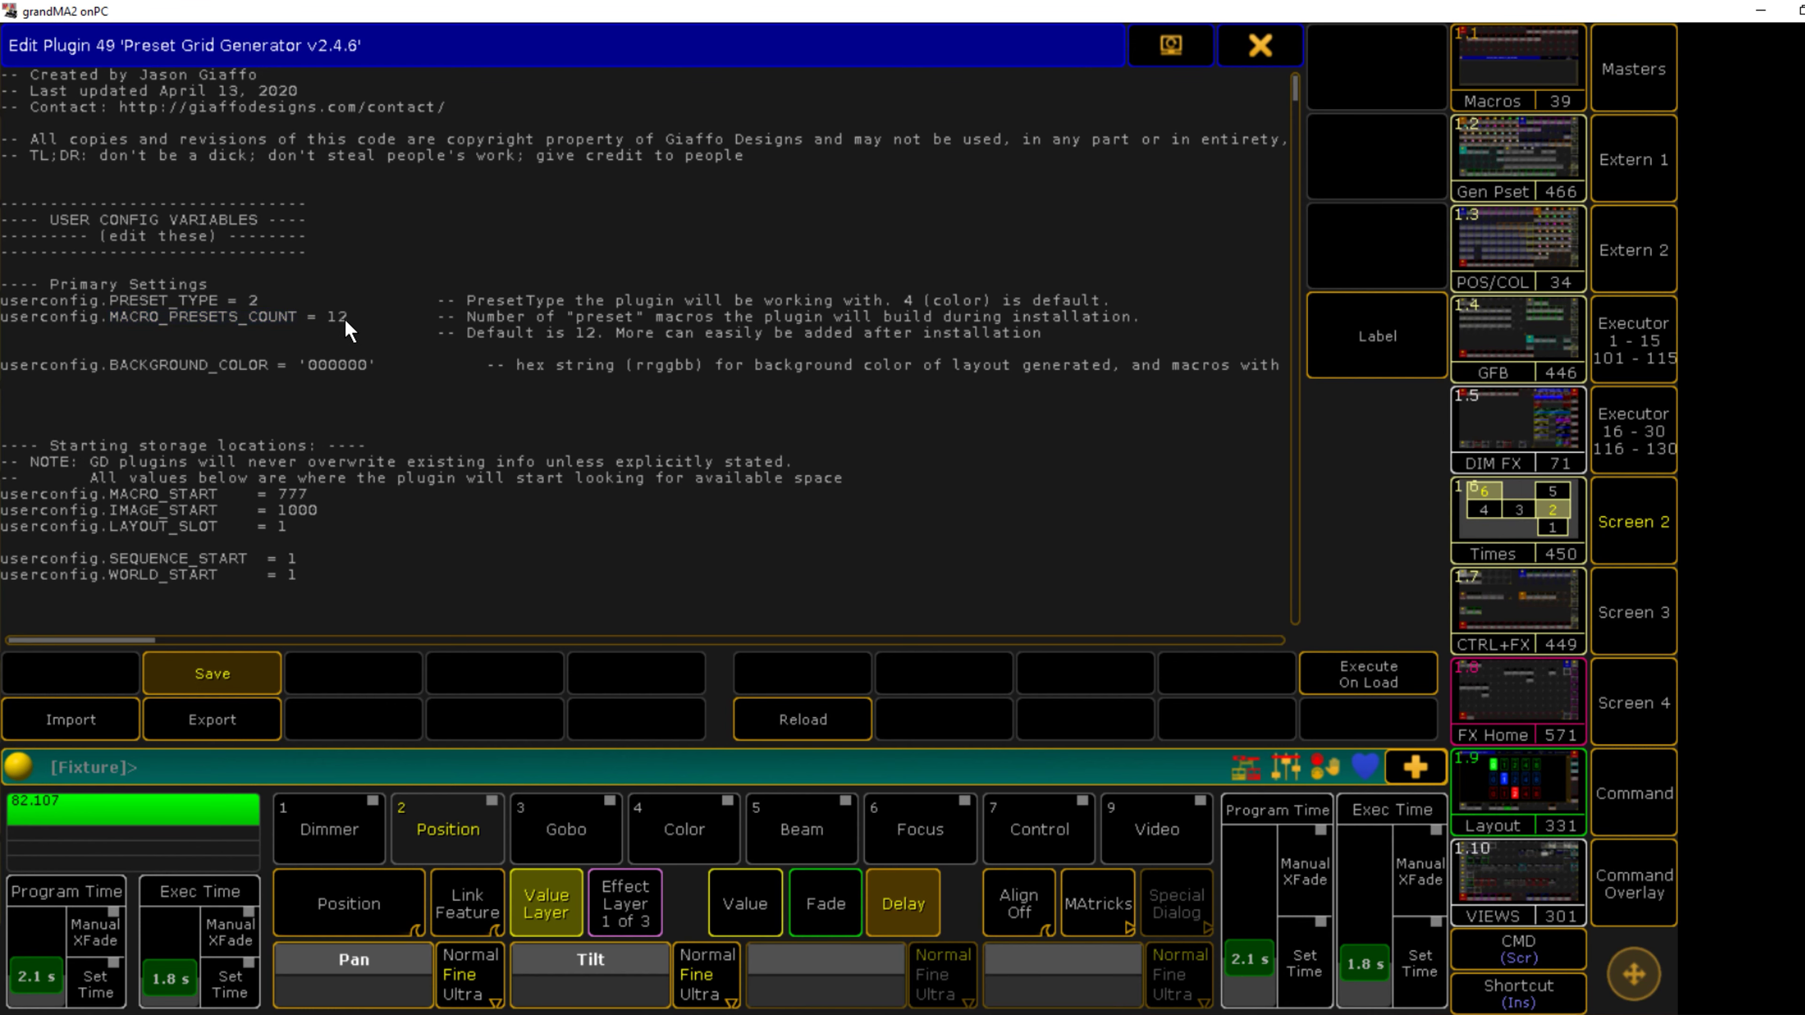
key(BackSpace)
text(6)
click(375, 288)
Step: Review the BACKGROUND_COLOR setting and the starting storage locations, including the note about never overwriting existing info, in the plugin code
scroll(356, 355, down, 1)
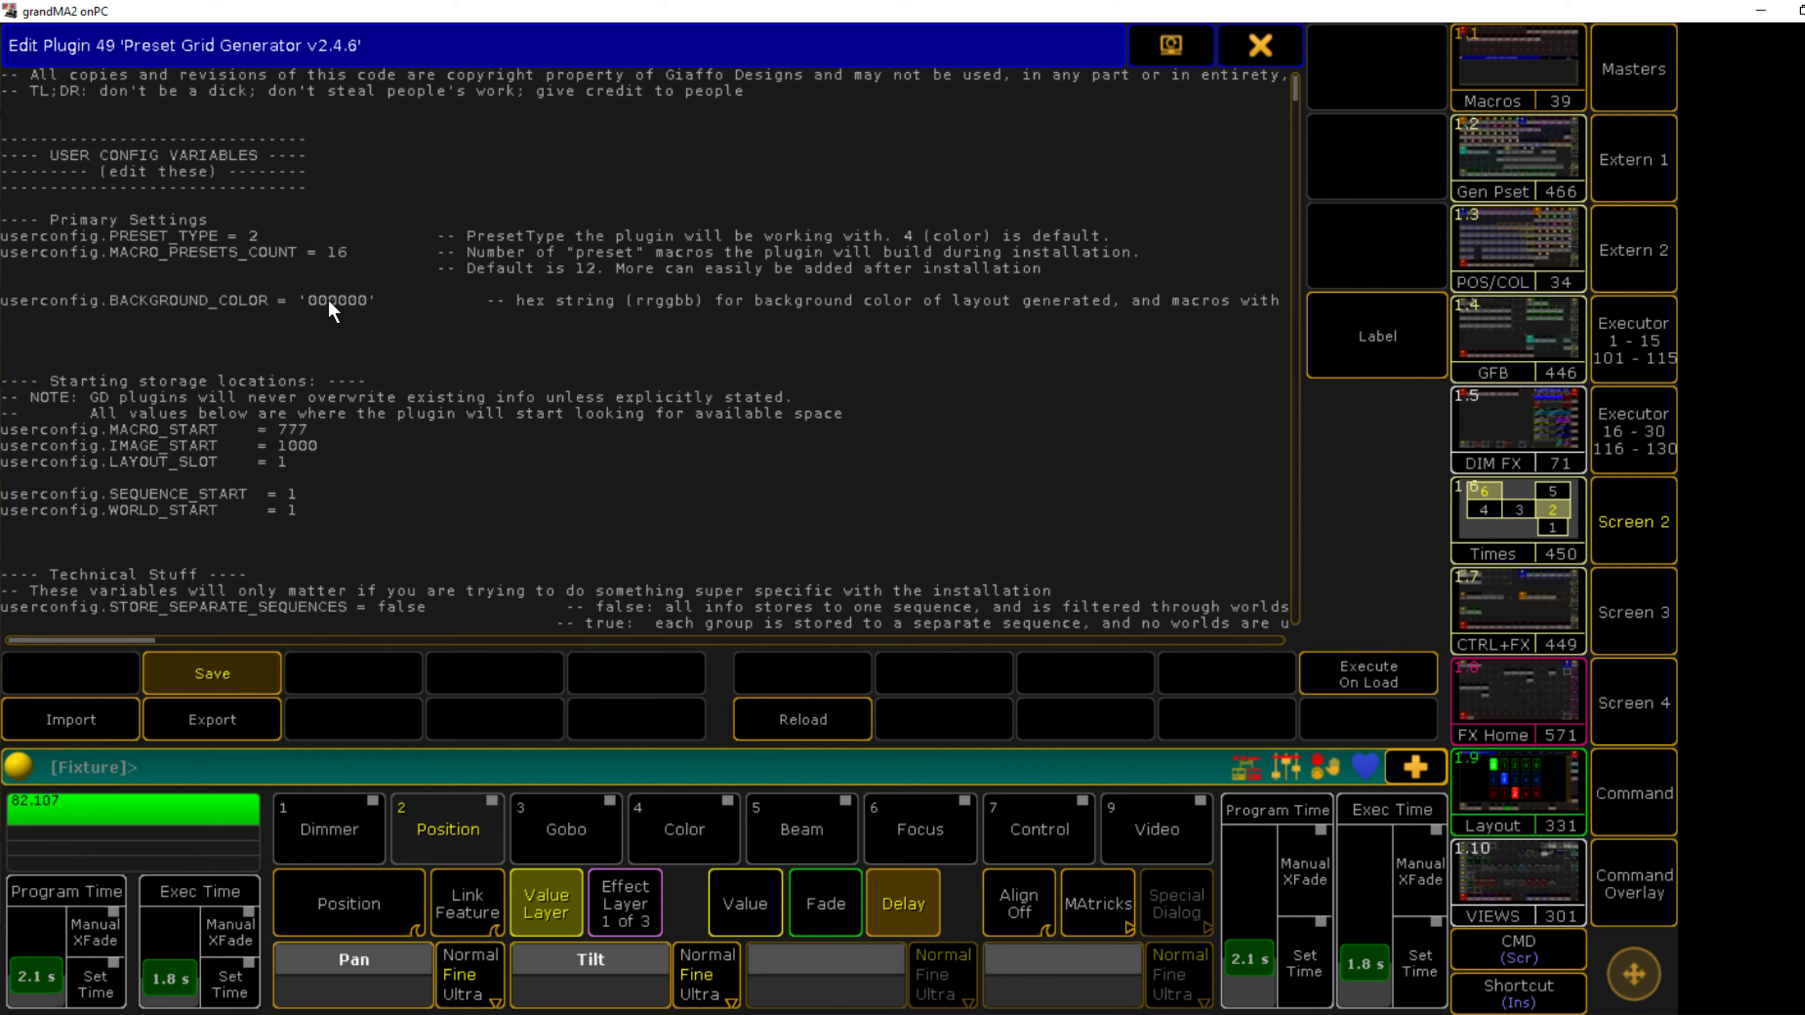
drag(308, 301, 357, 300)
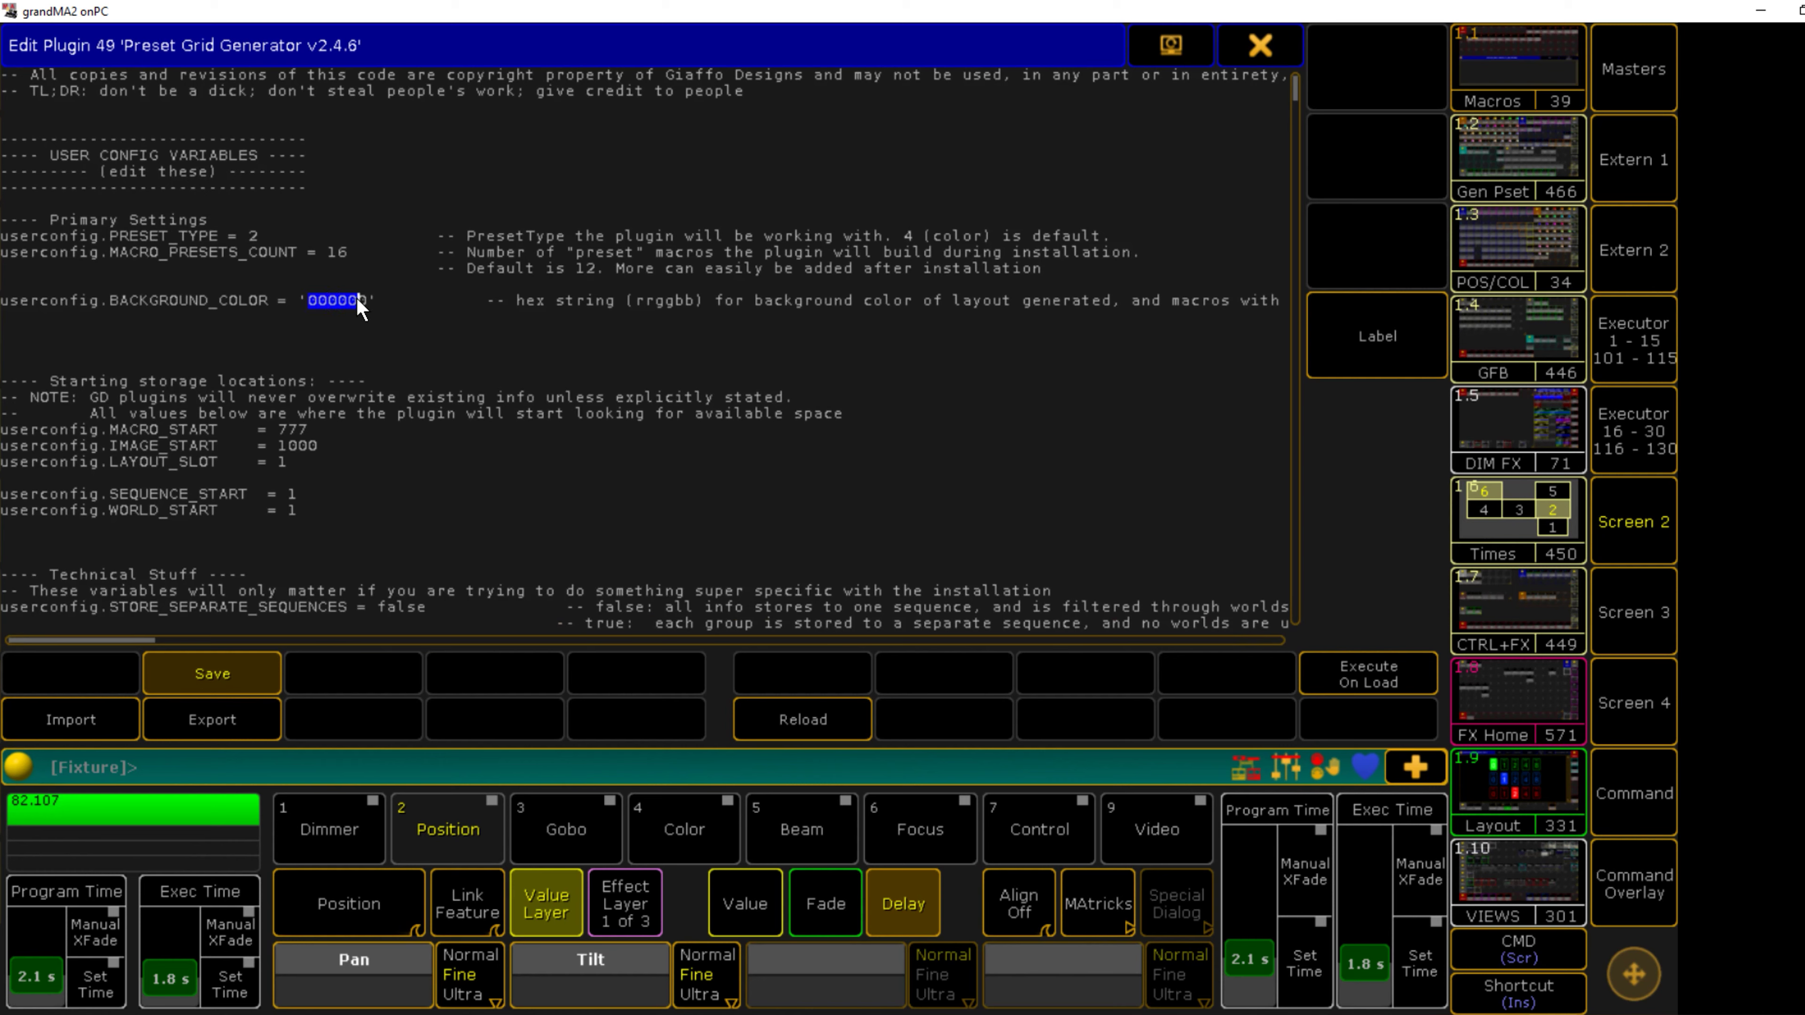
click(313, 301)
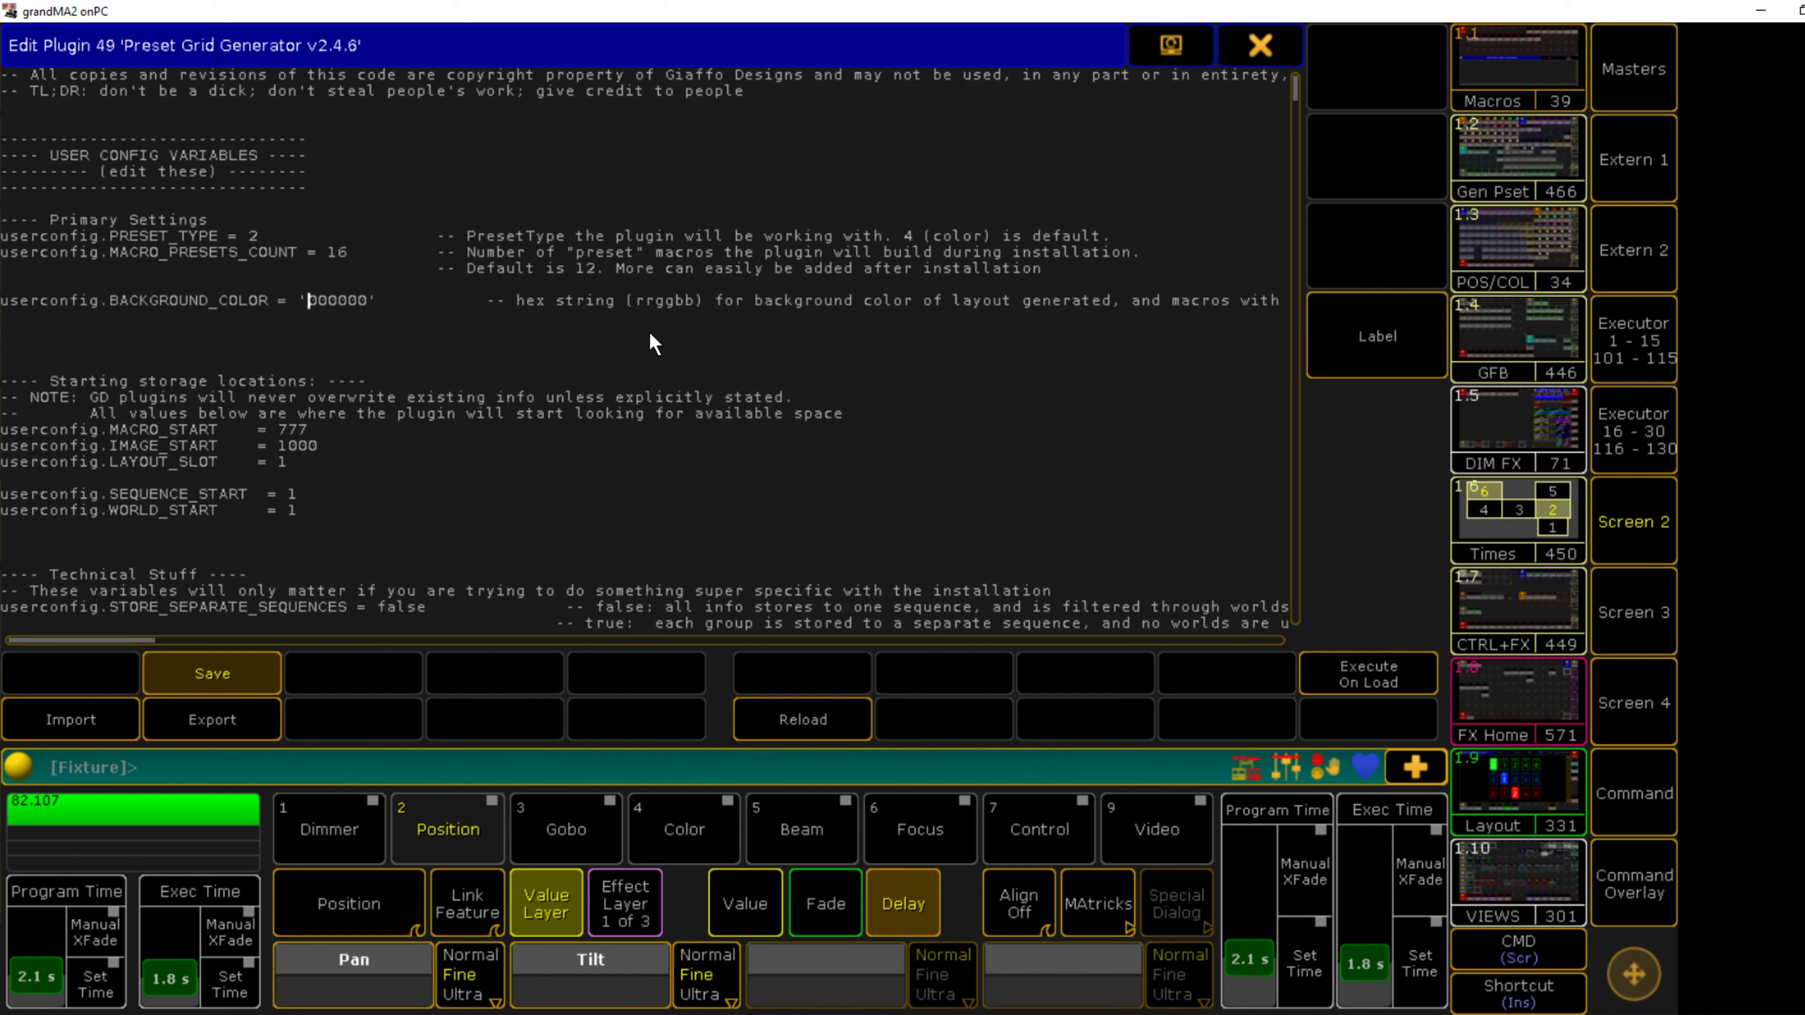
drag(636, 301, 699, 302)
drag(313, 302, 375, 300)
click(364, 299)
scroll(353, 284, down, 2)
scroll(353, 284, down, 2)
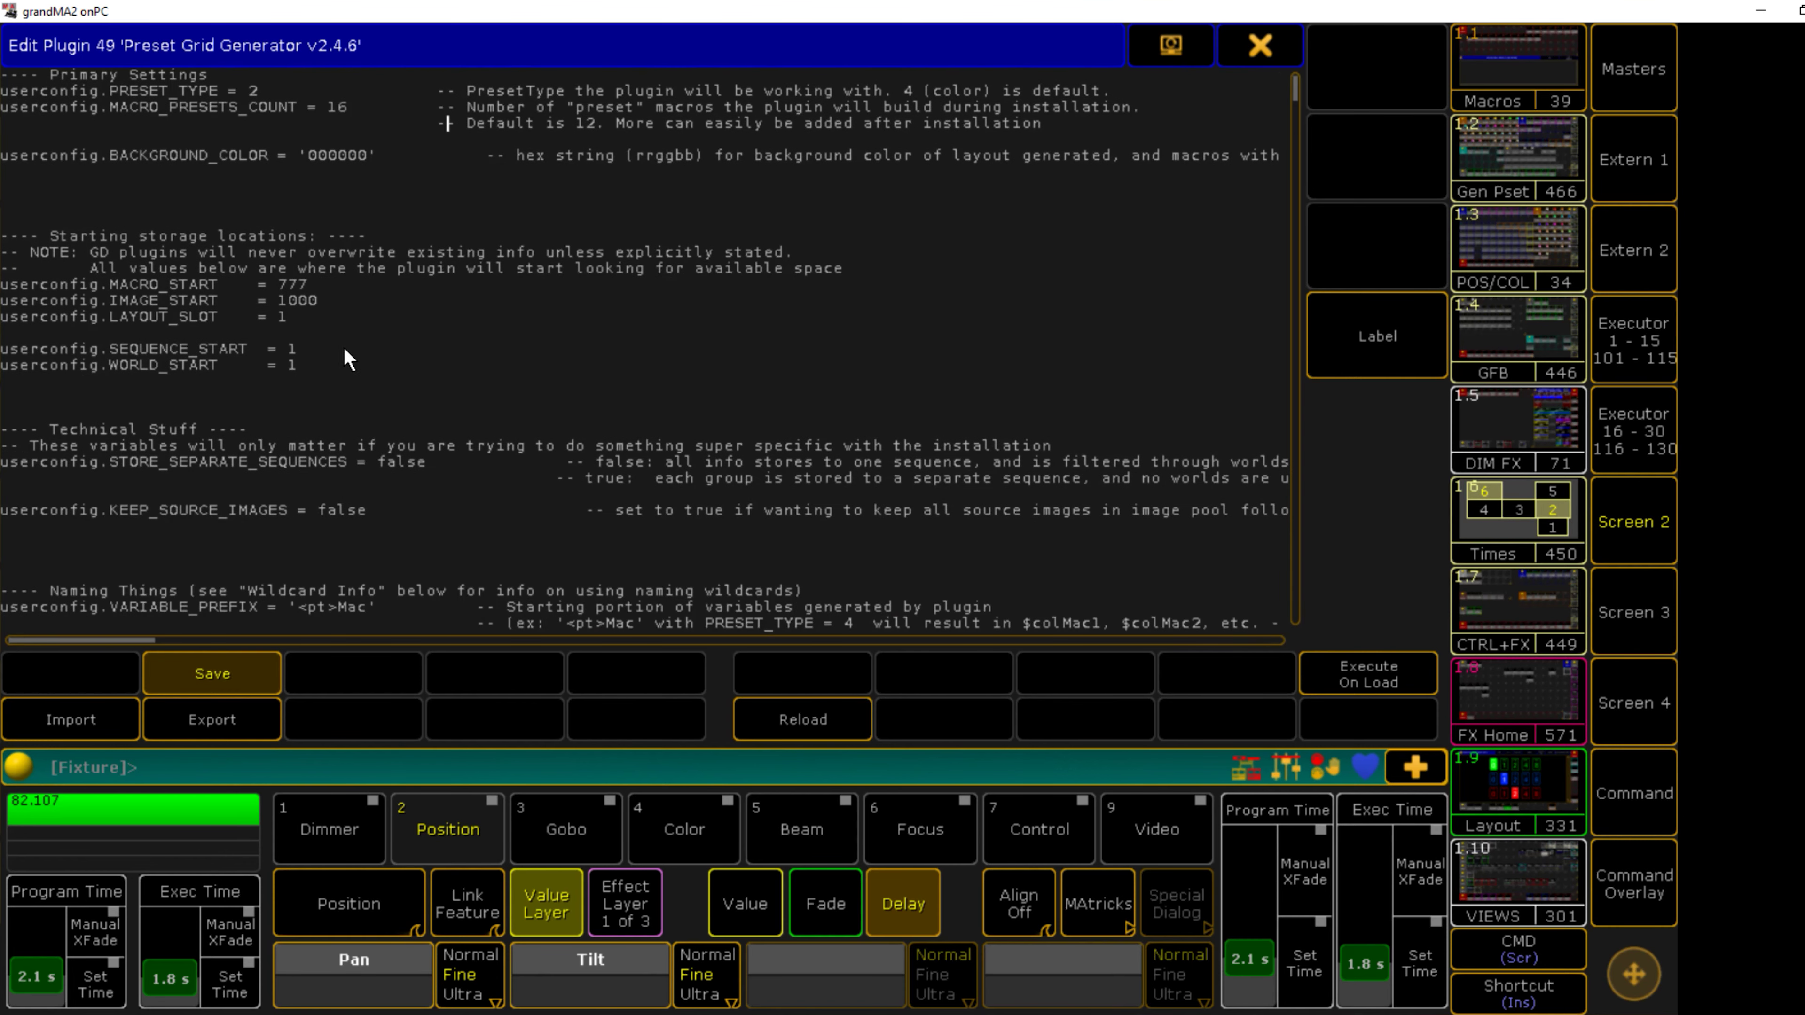
drag(298, 348, 261, 304)
drag(89, 253, 856, 270)
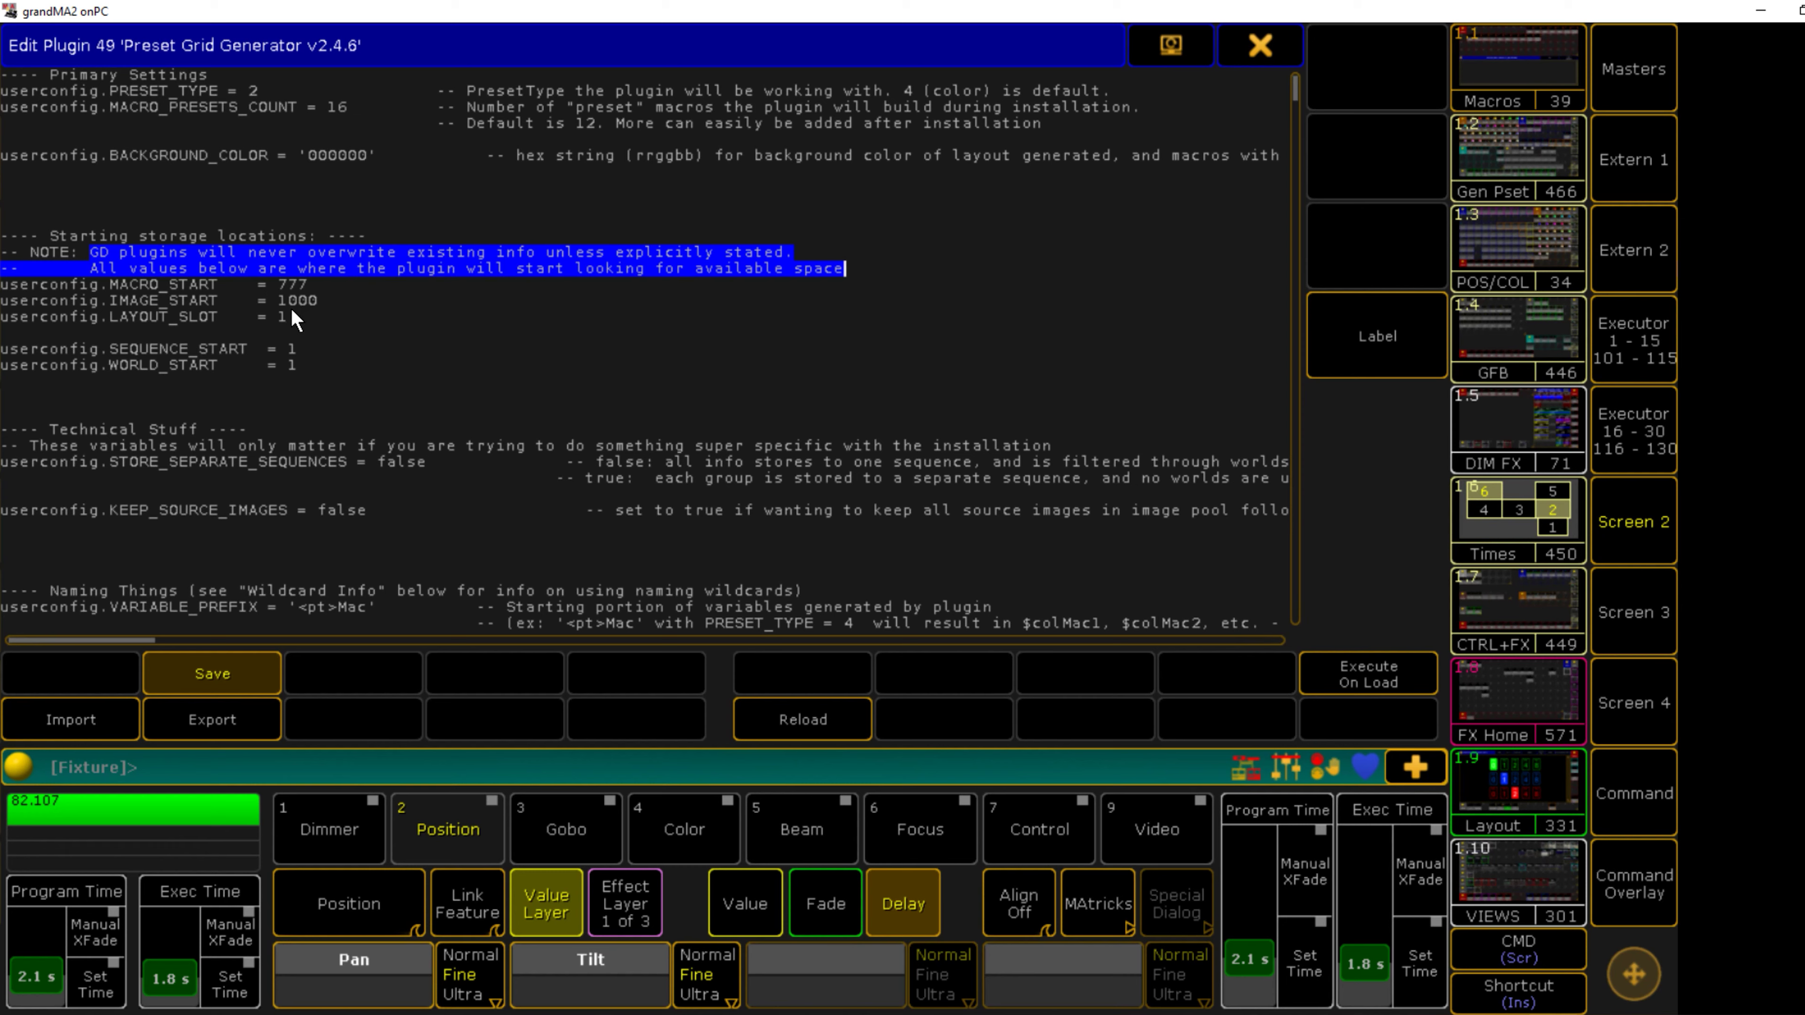
drag(277, 270, 321, 348)
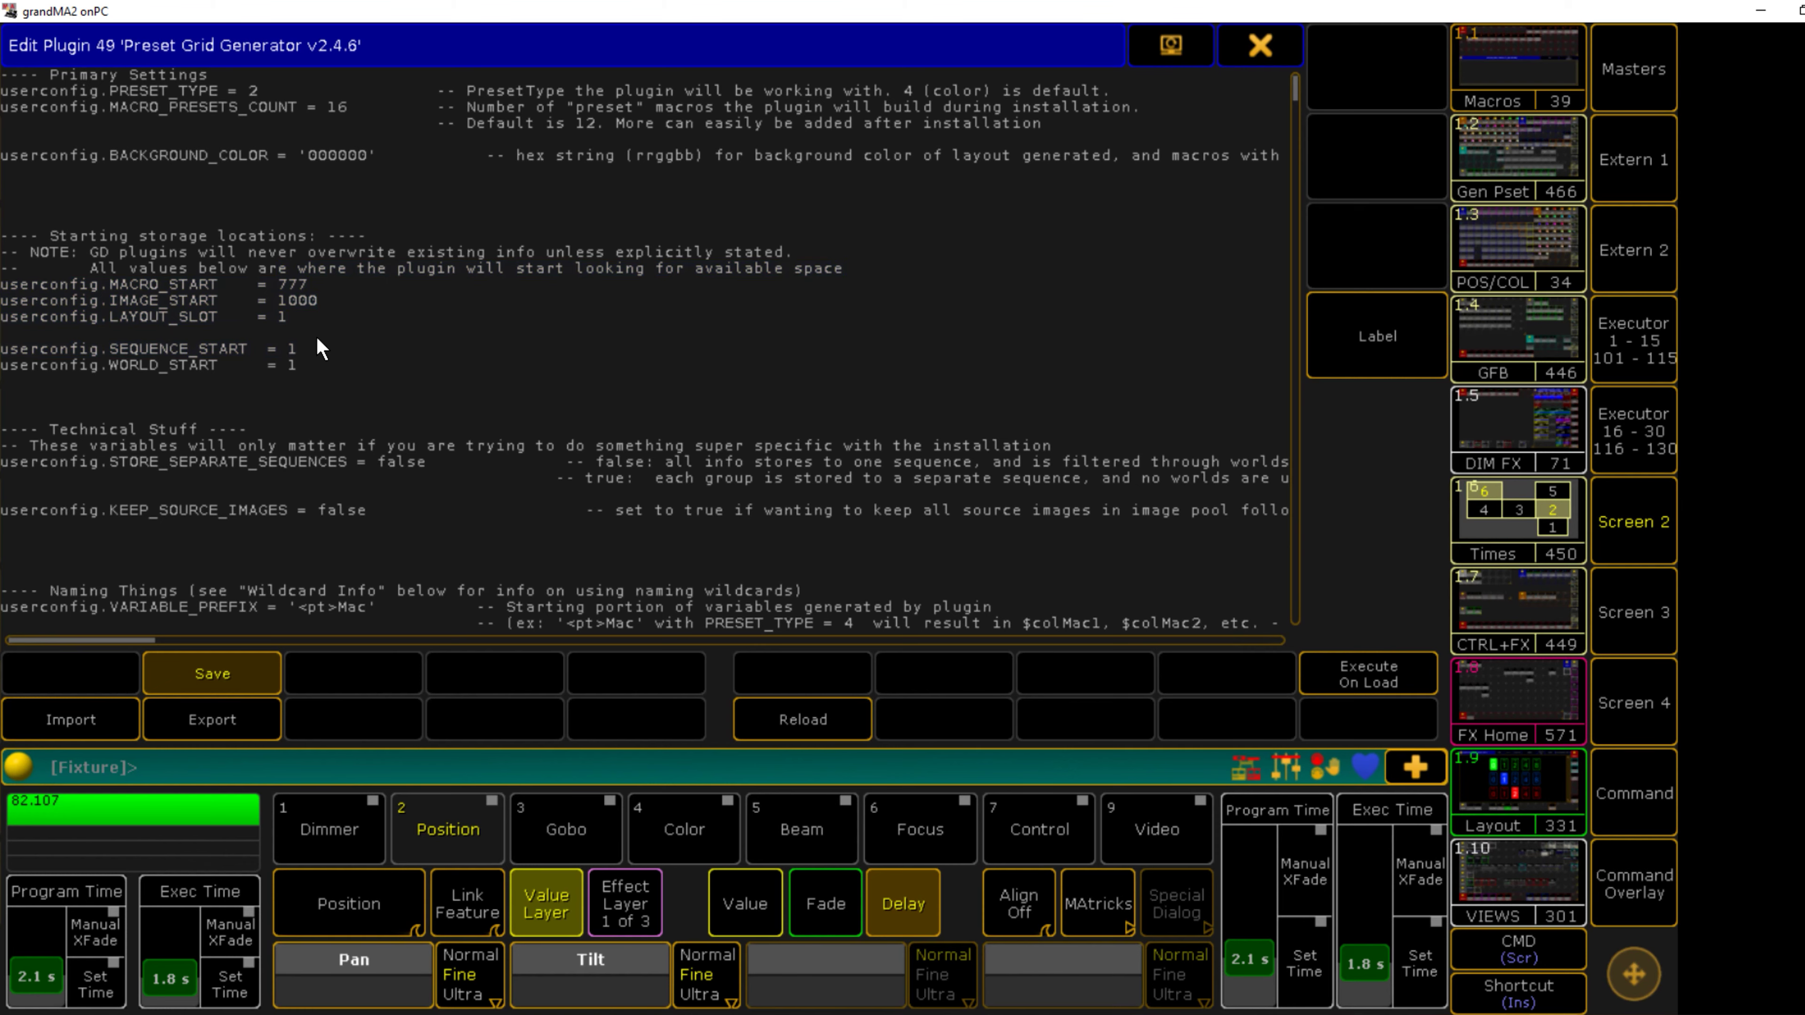
Step: Set userconfig.STORE_SEPARATE_SEQUENCES to true in the plugin's technical settings
scroll(295, 324, down, 6)
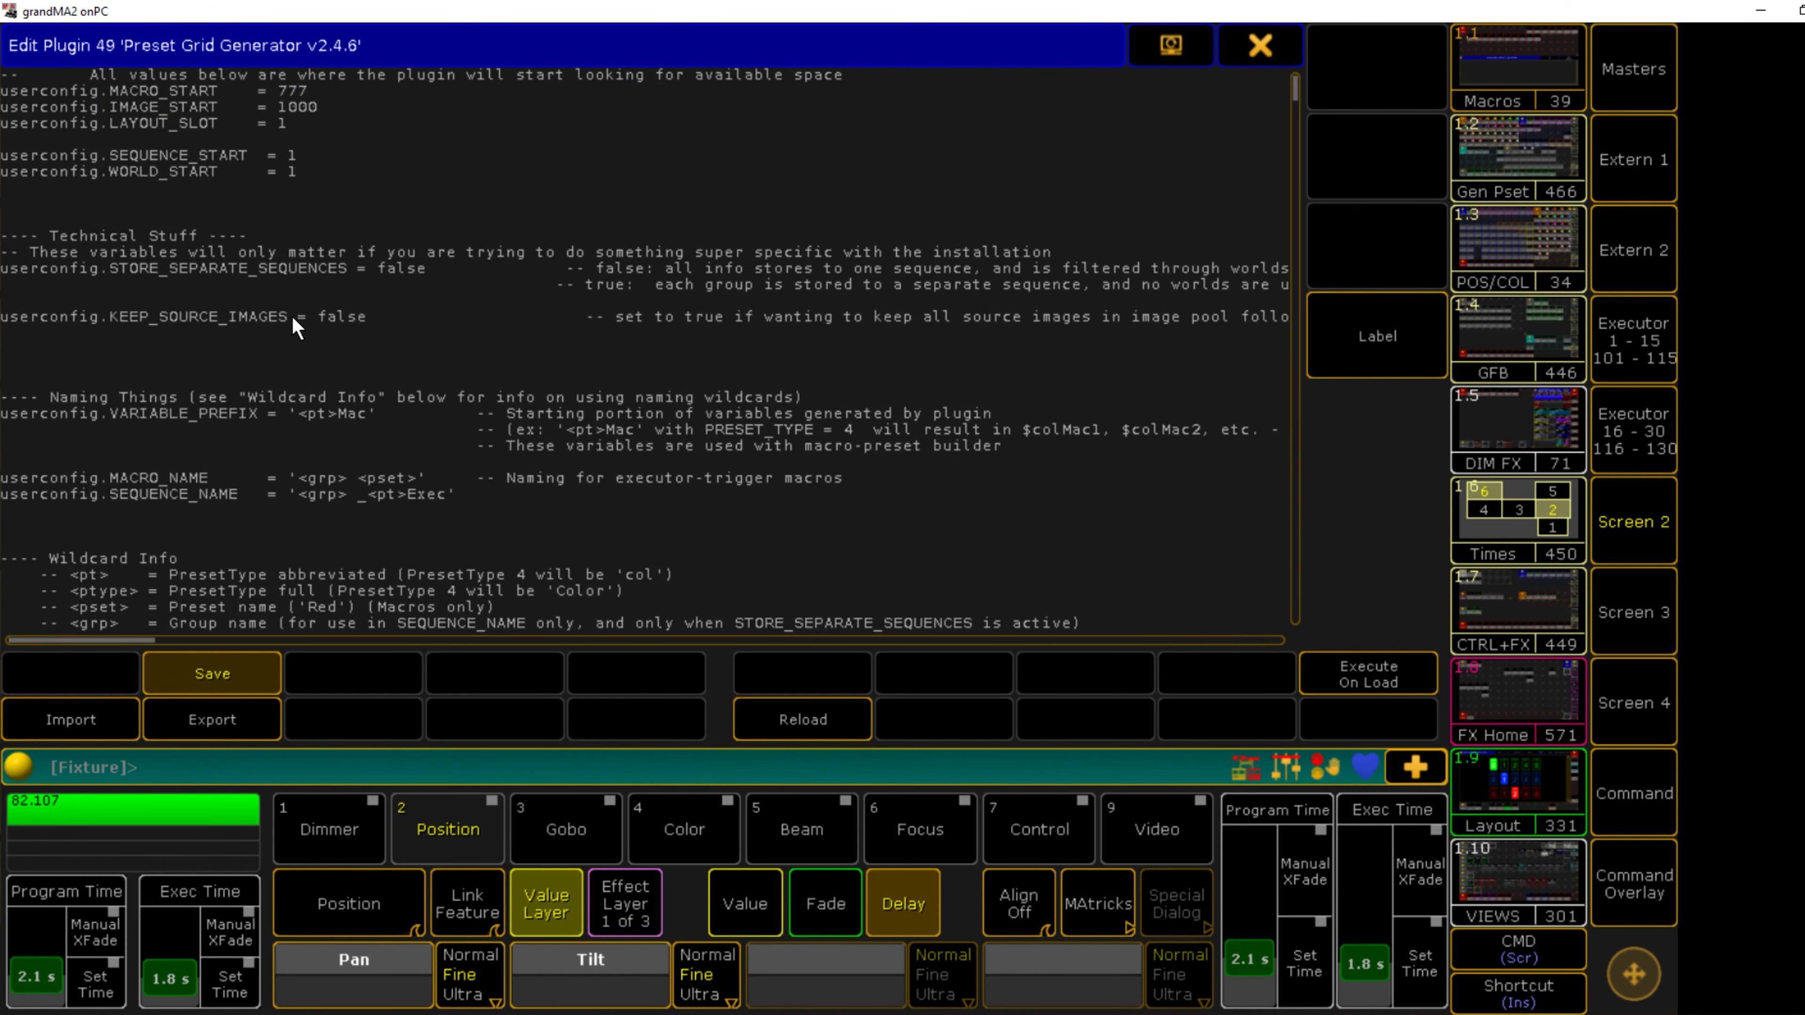
drag(30, 155, 305, 169)
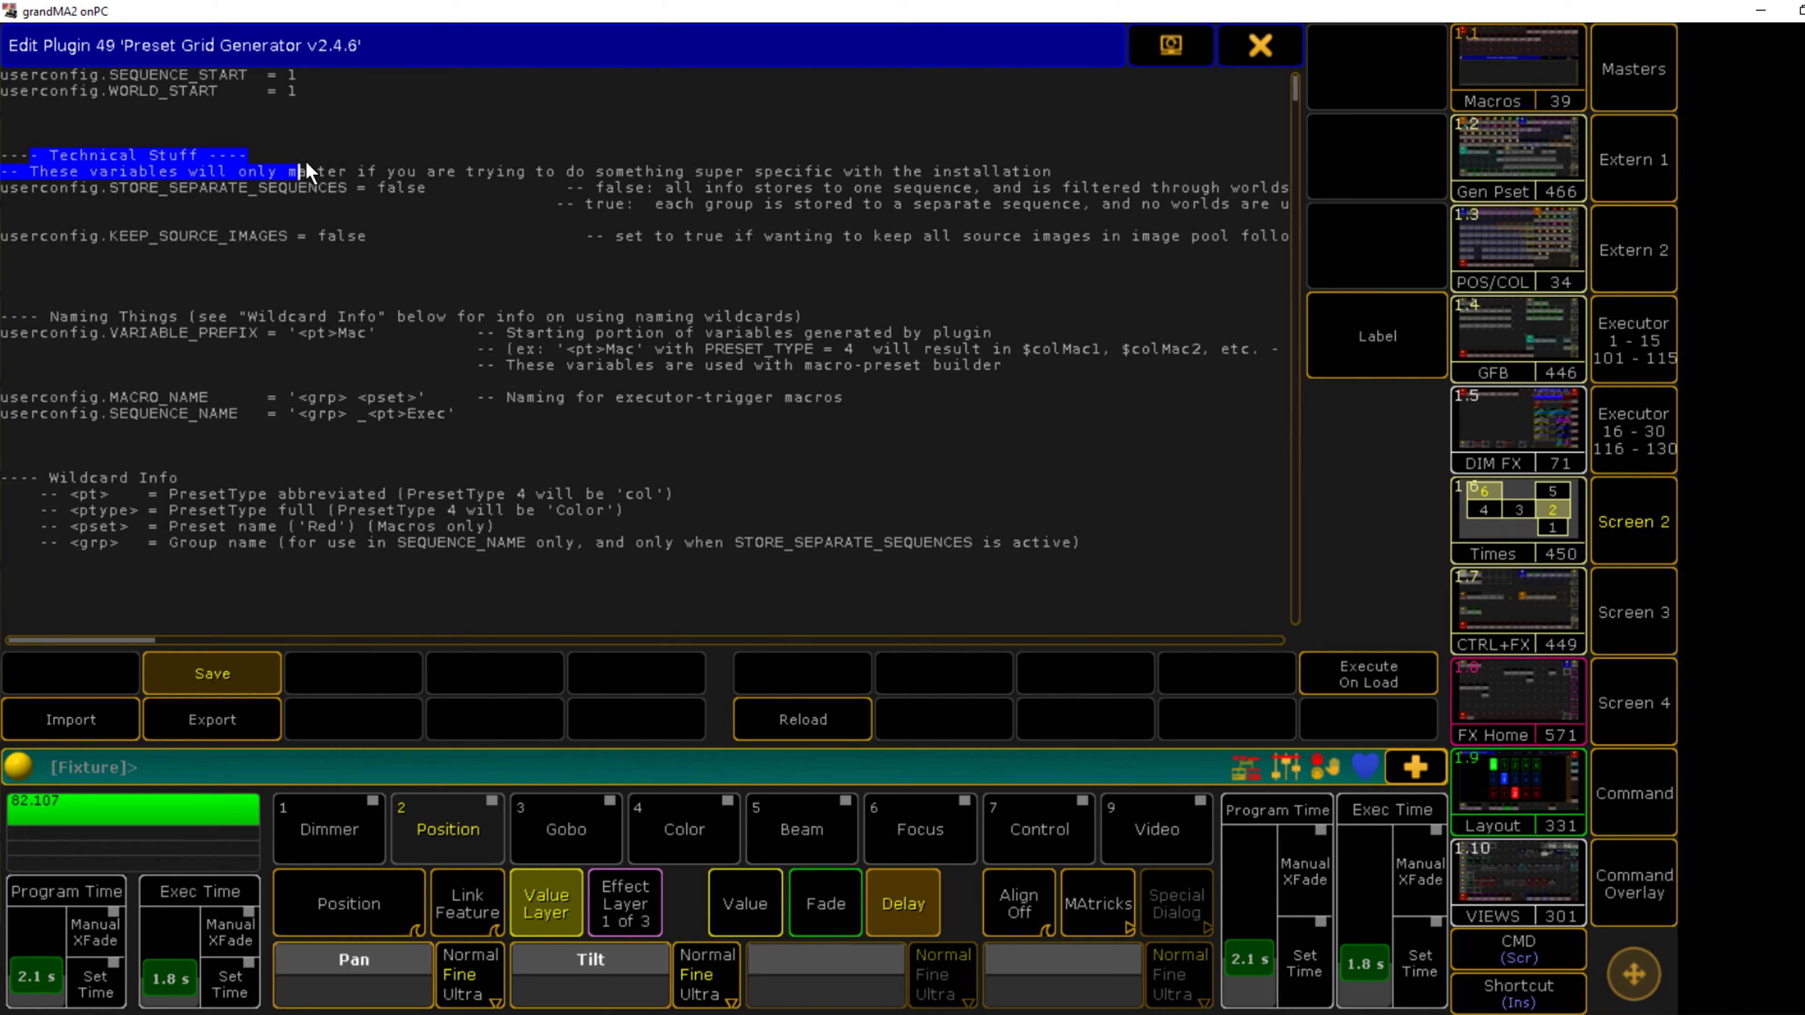
click(202, 188)
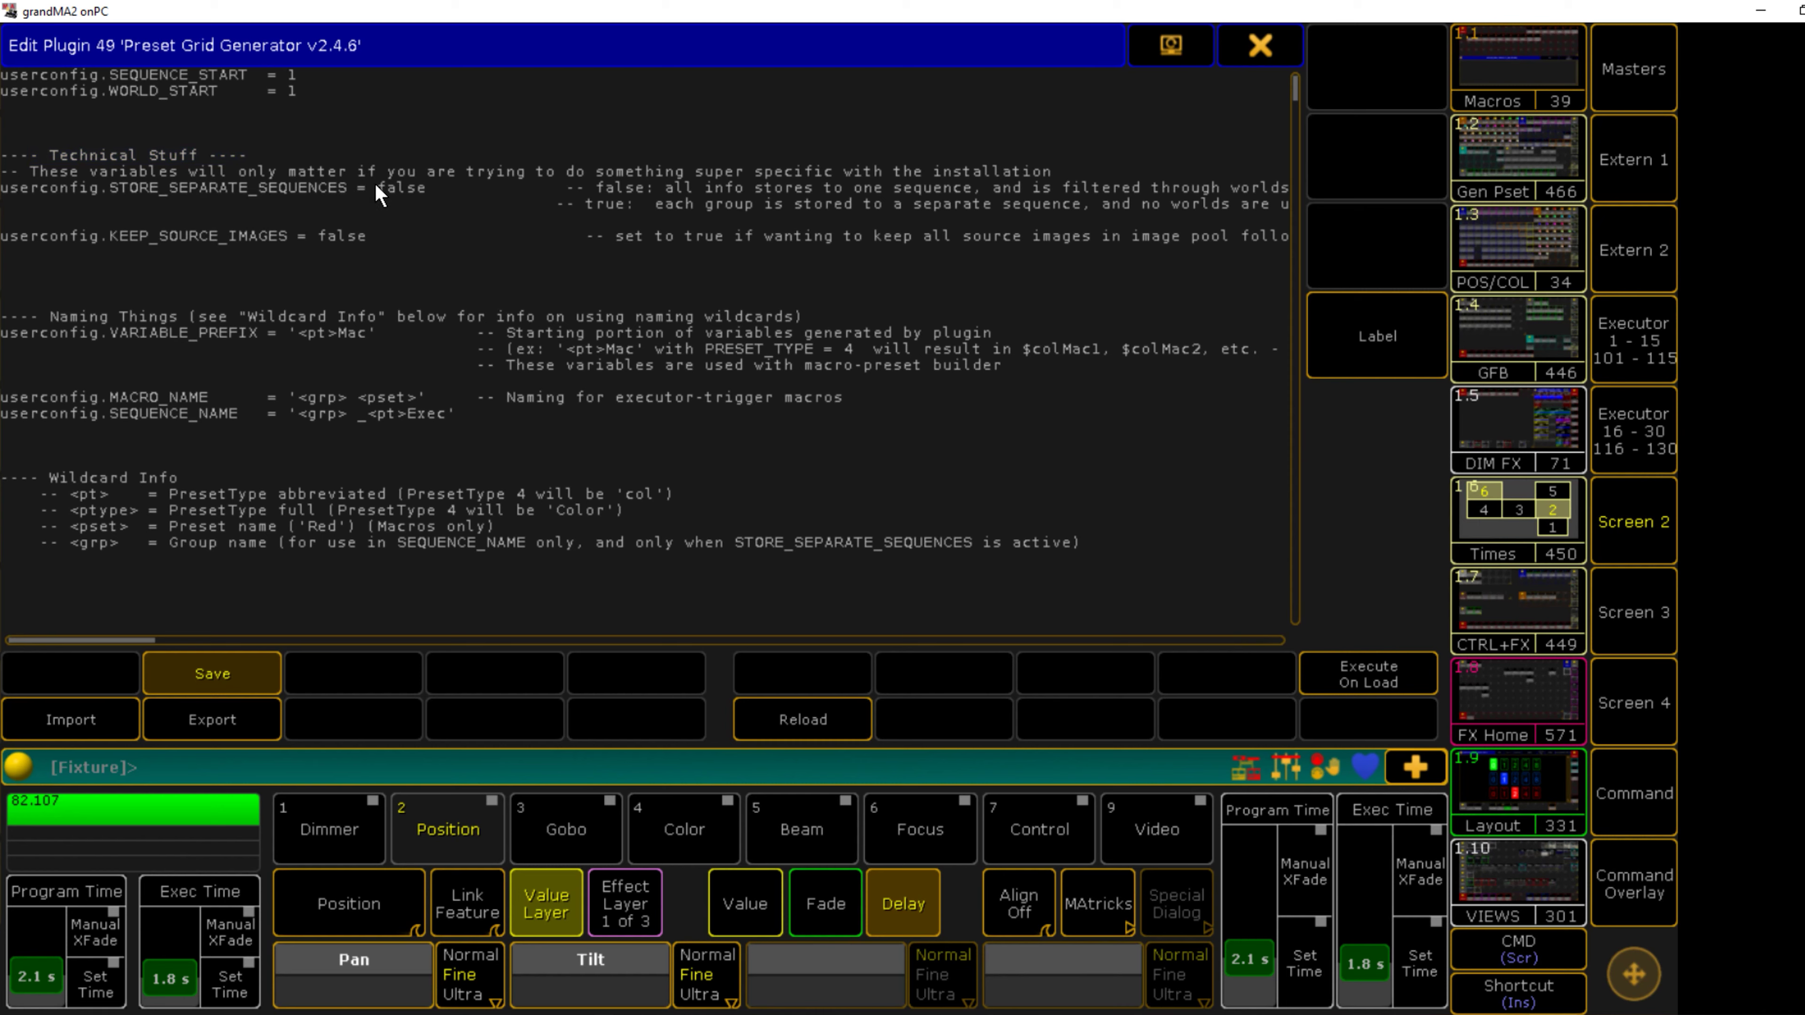
double_click(416, 189)
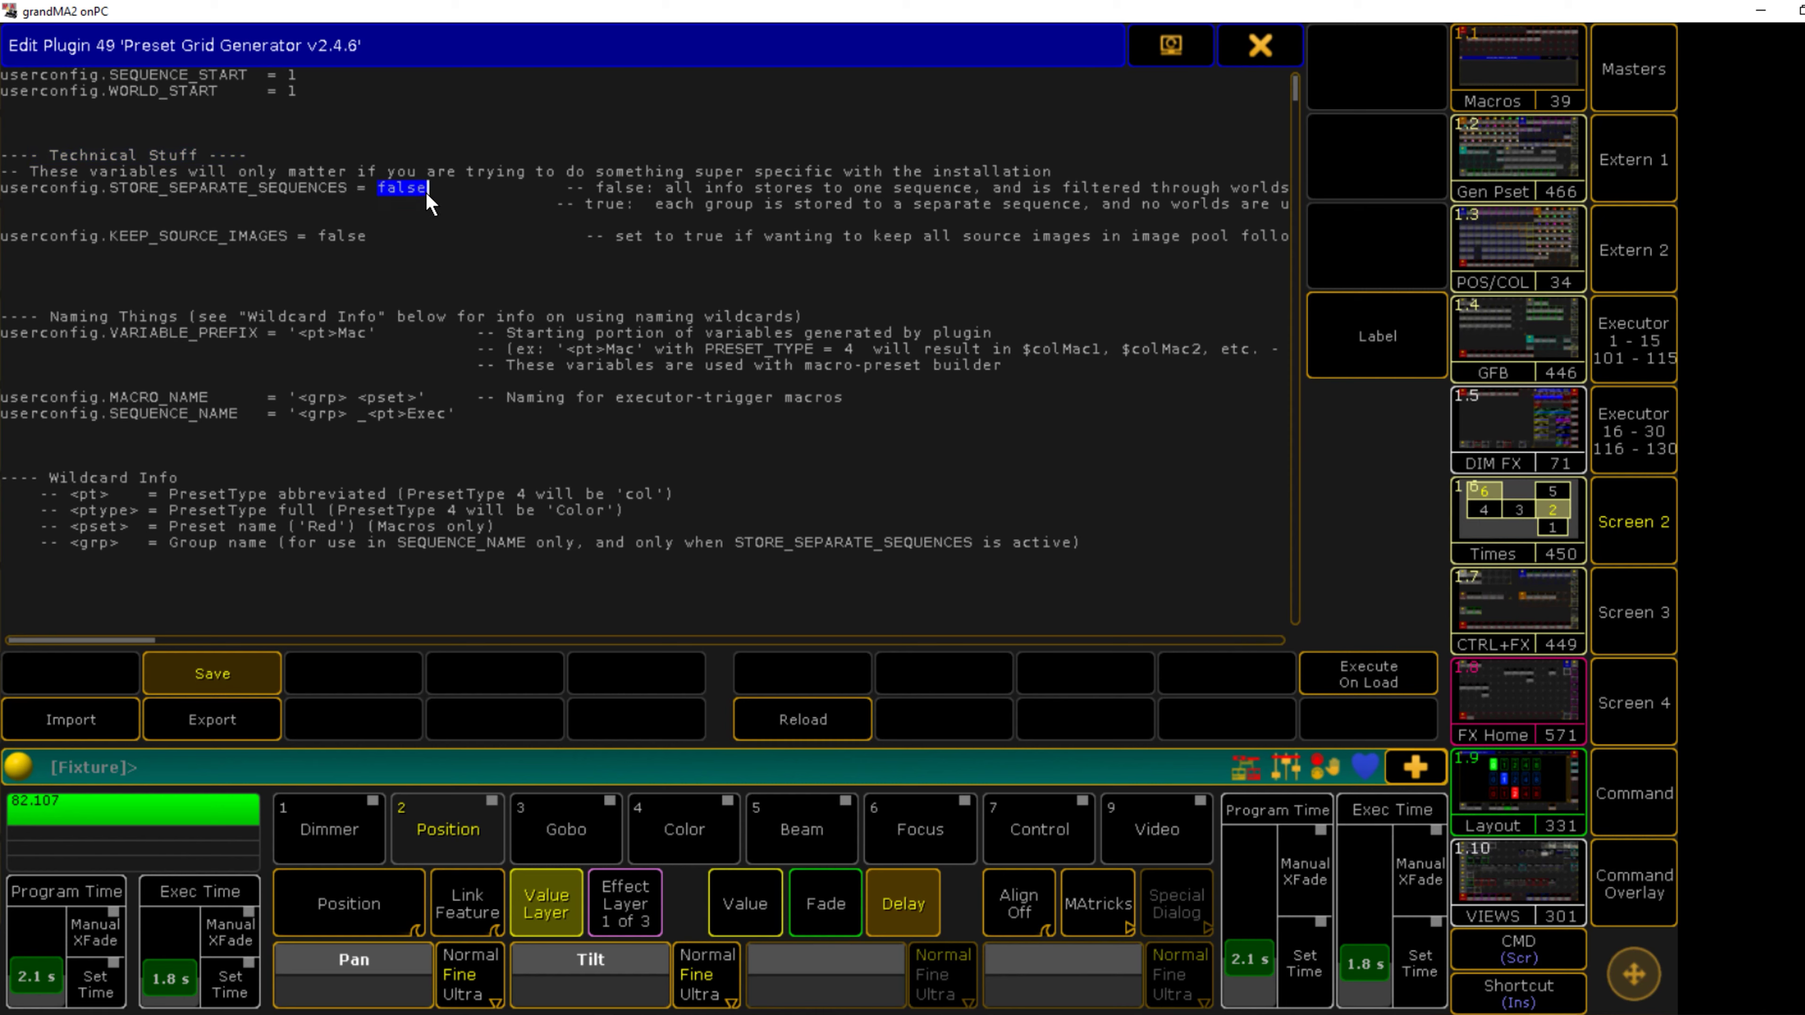
text(true)
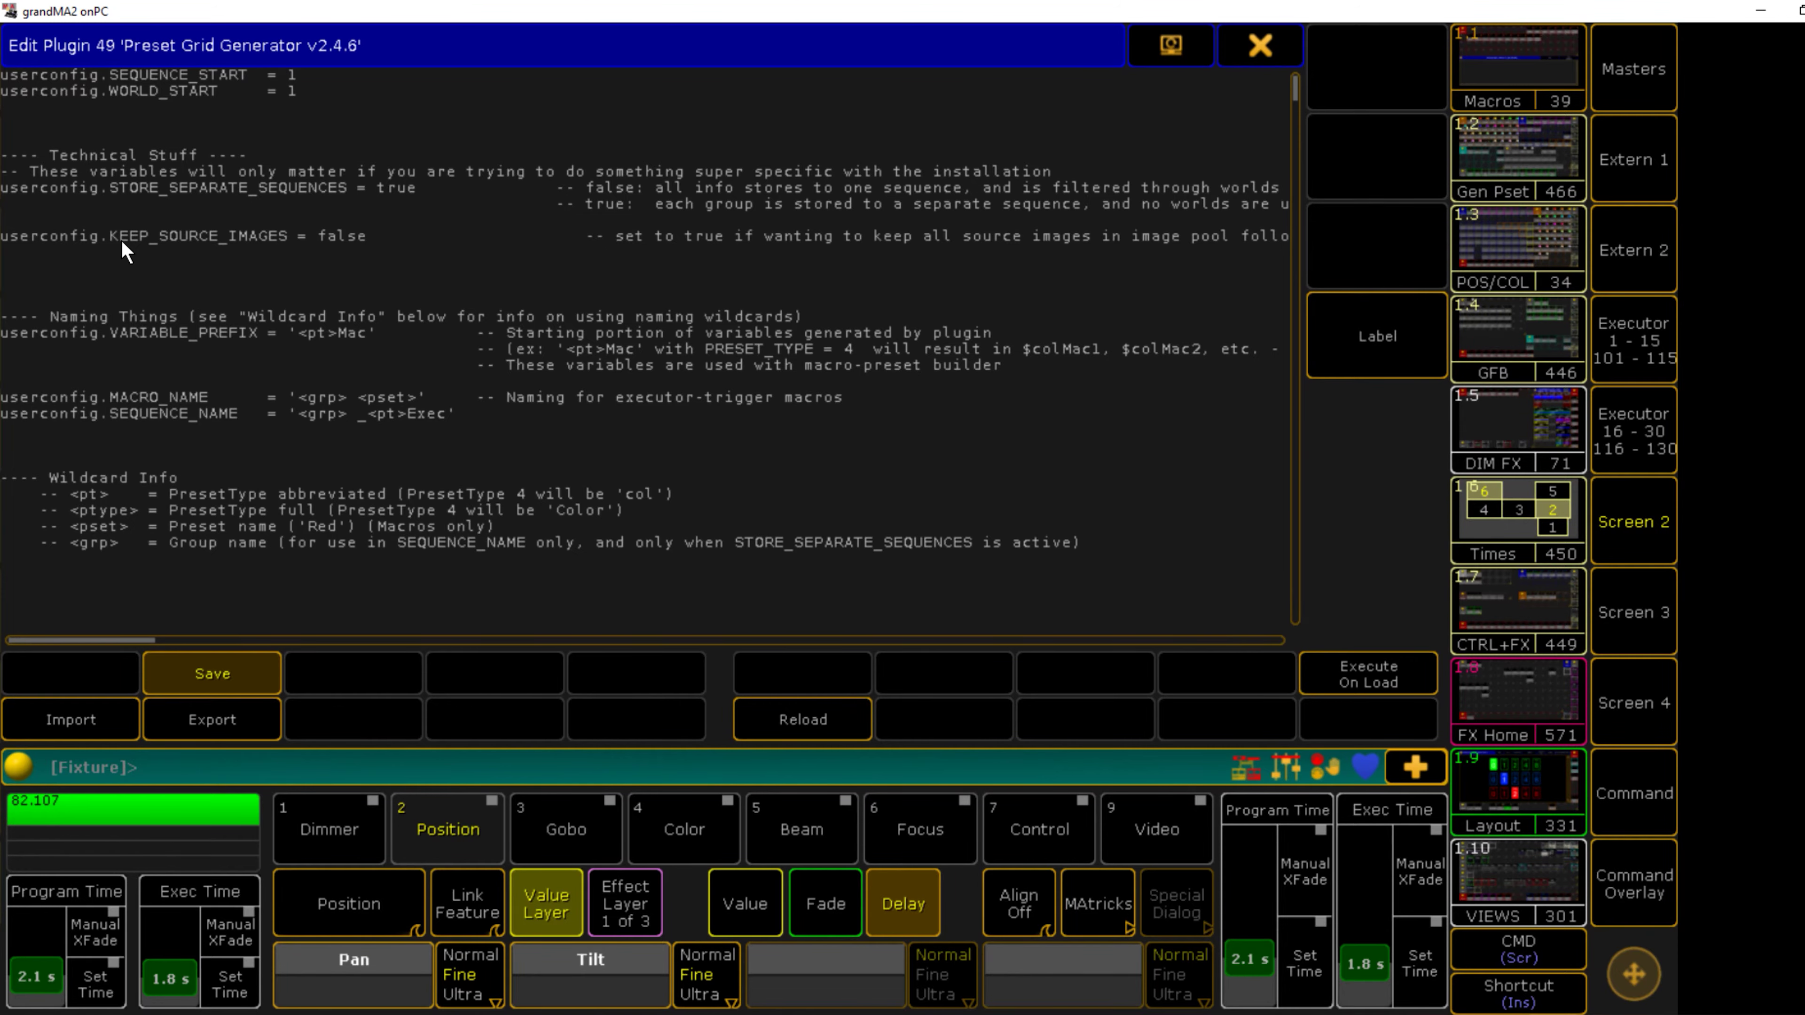
Step: Review the userconfig.KEEP_SOURCE_IMAGES option and its comment in the technical settings
drag(1295, 93, 1290, 8)
scroll(834, 309, down, 10)
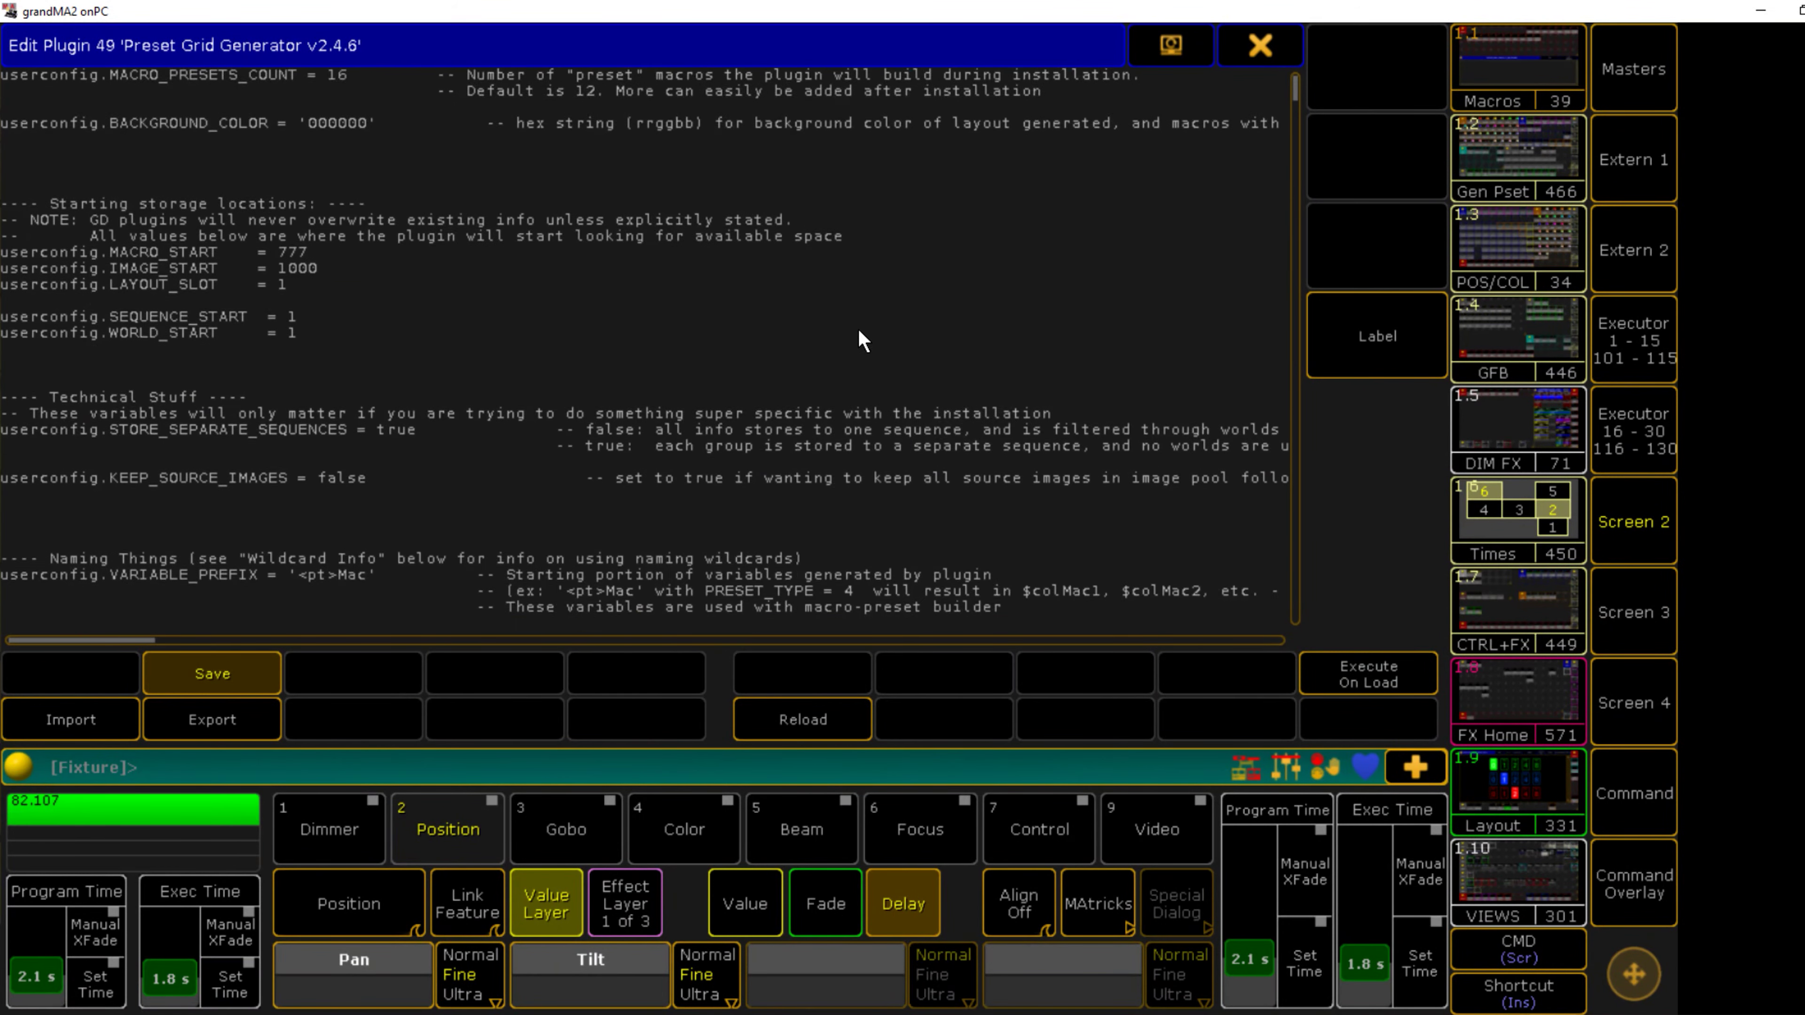
scroll(836, 325, down, 2)
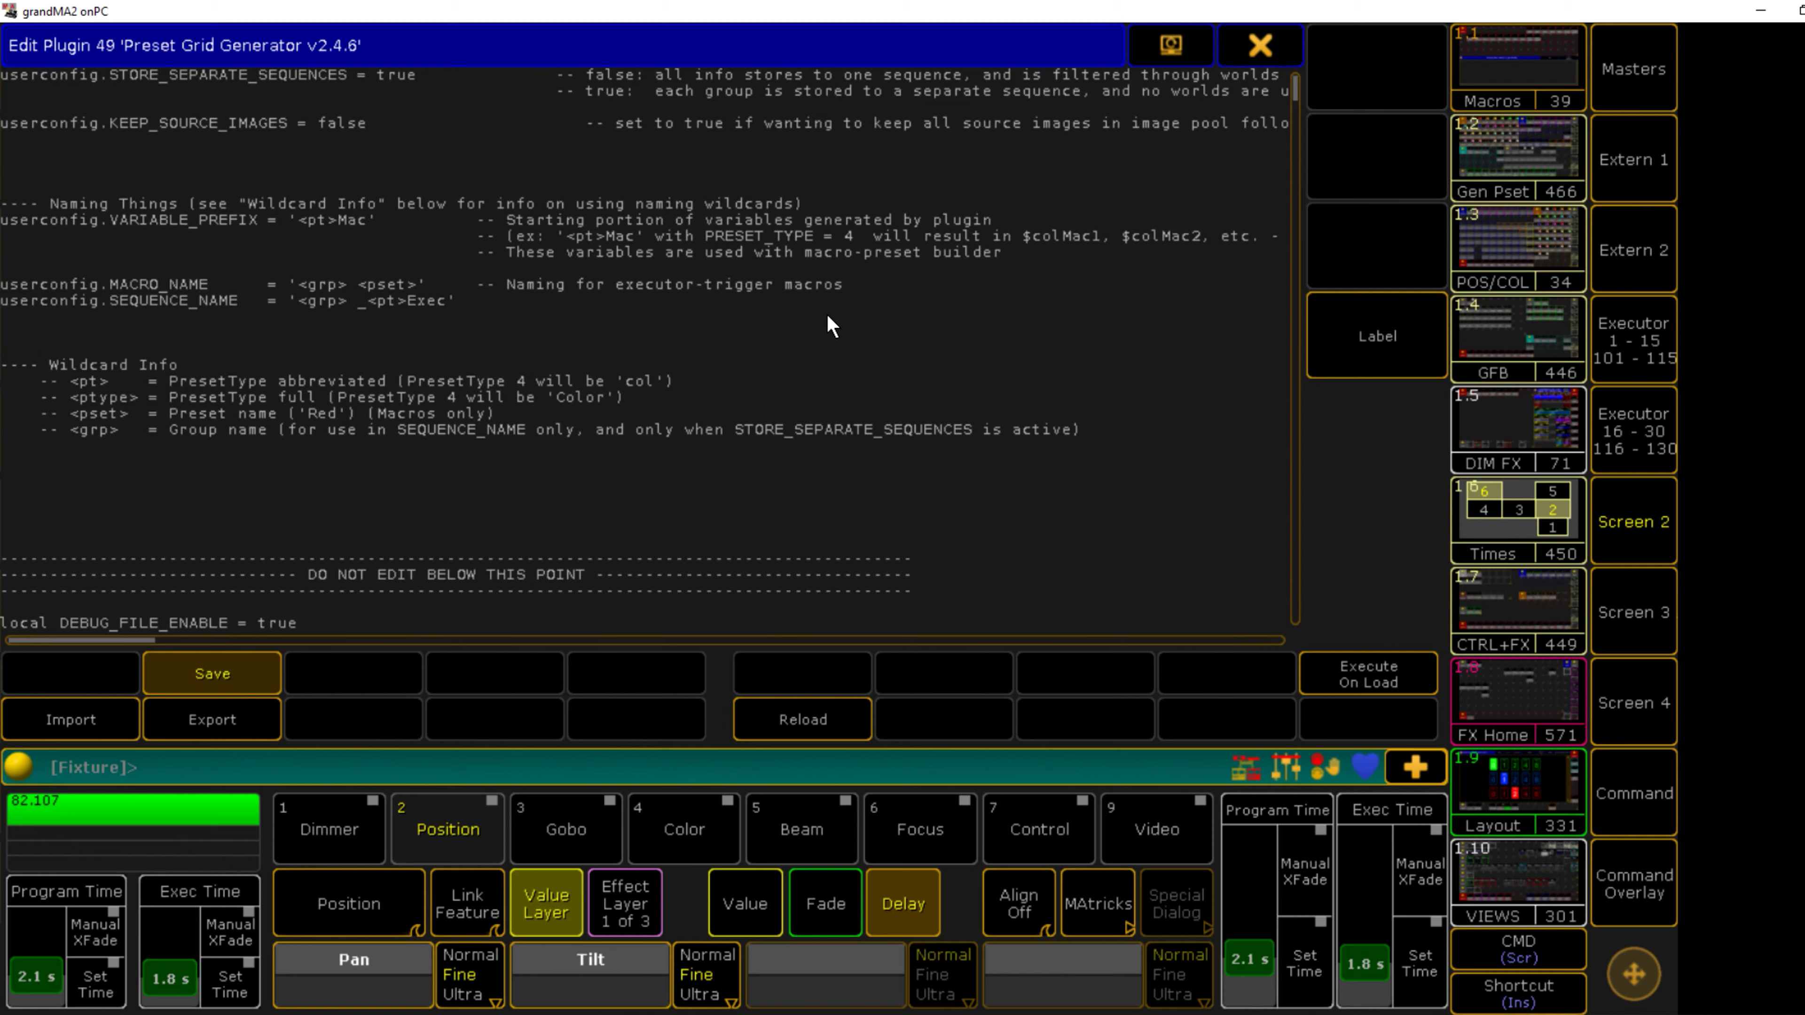
scroll(781, 324, up, 3)
drag(111, 284, 286, 284)
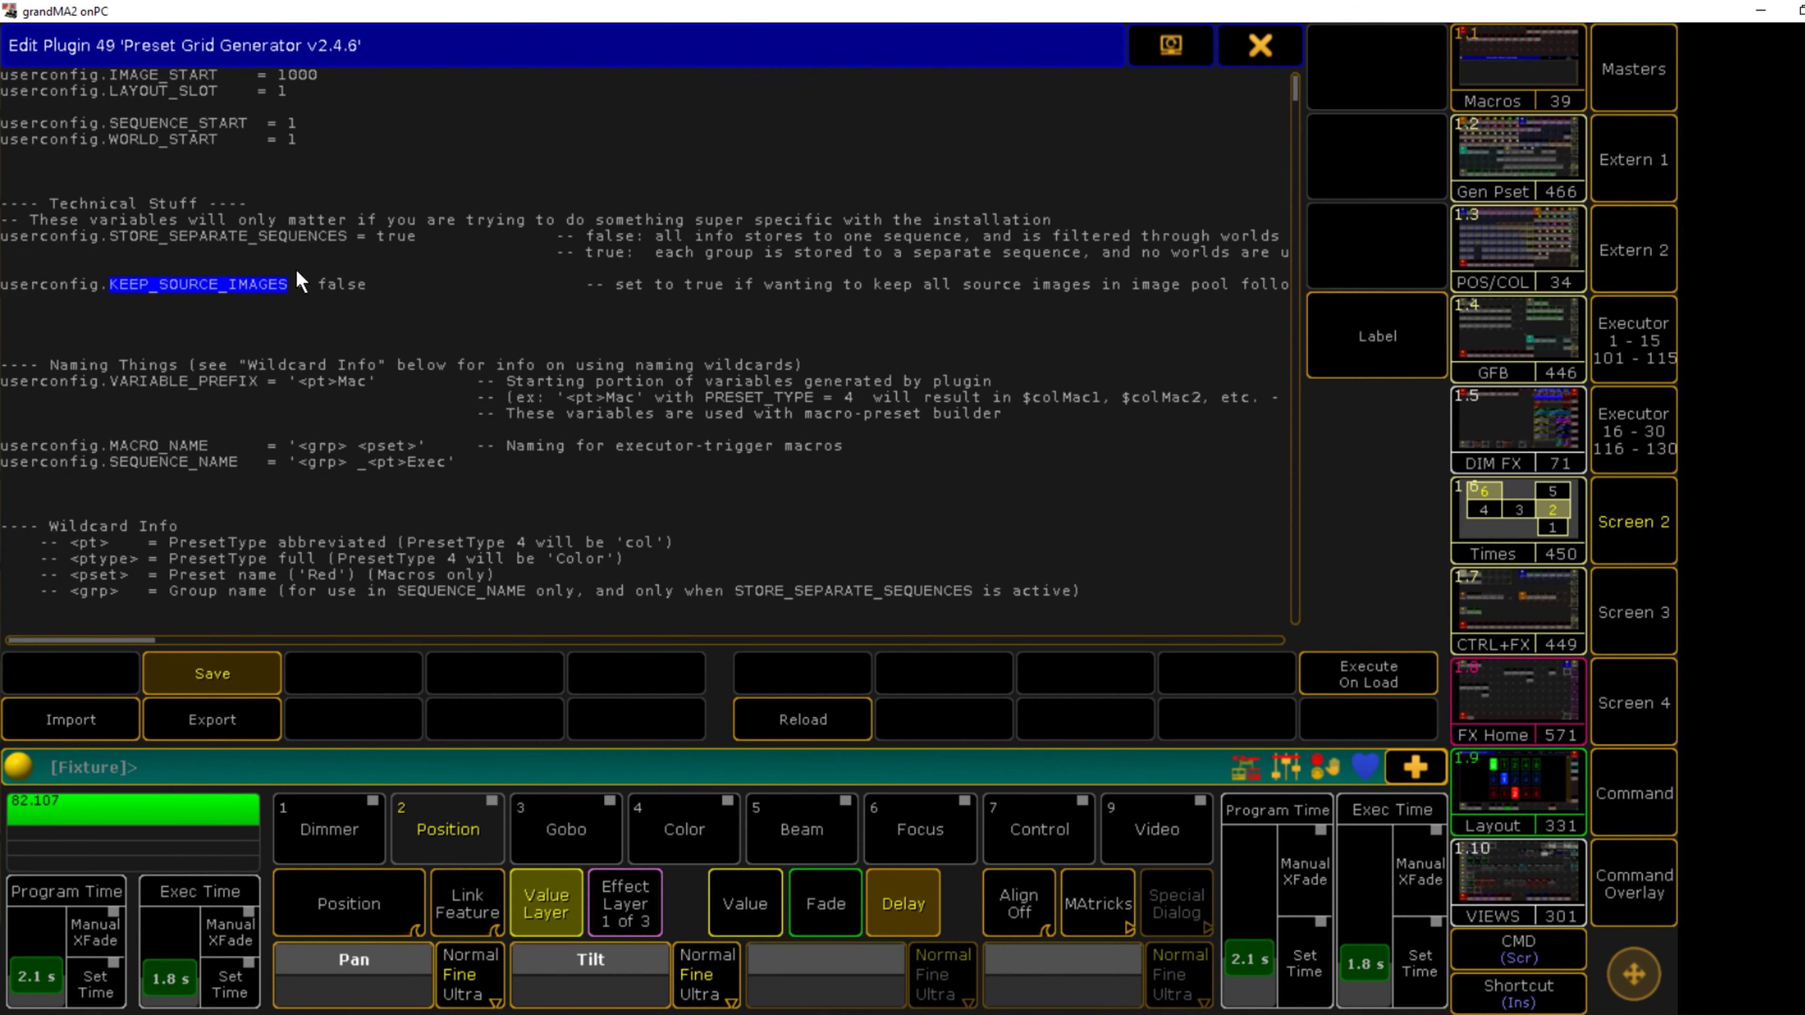
drag(319, 284, 368, 282)
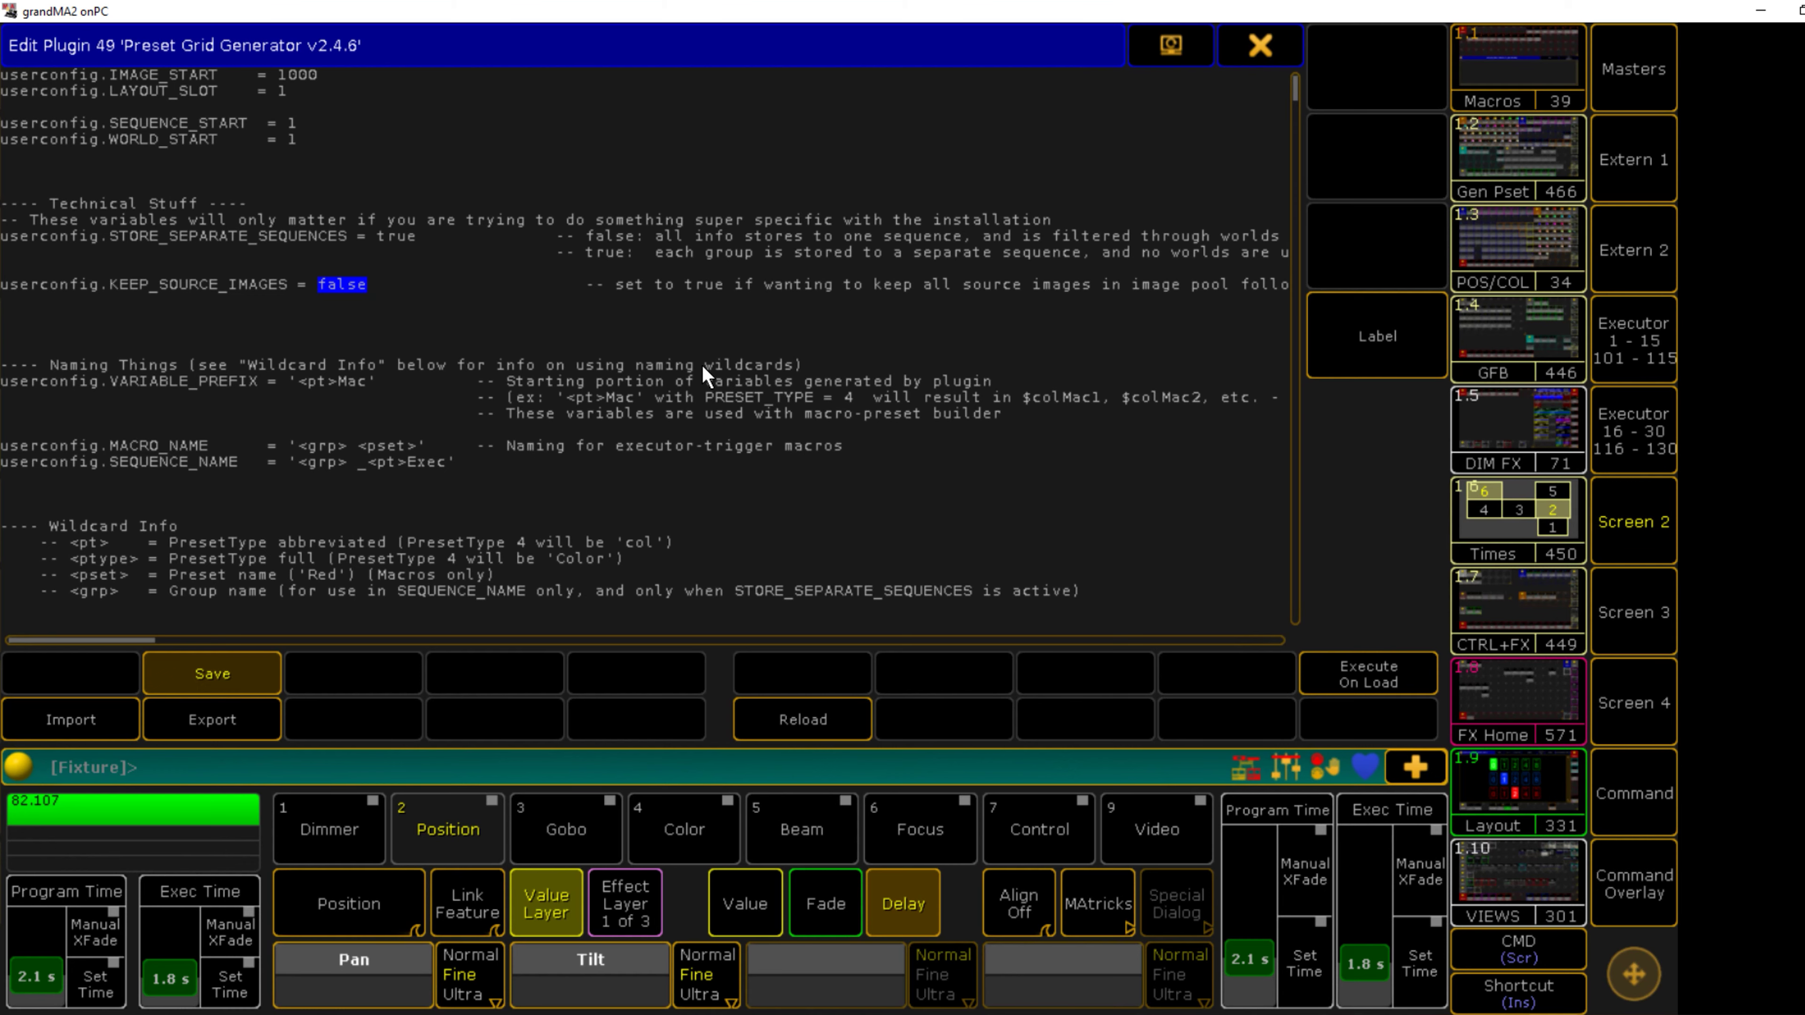
scroll(346, 309, down, 2)
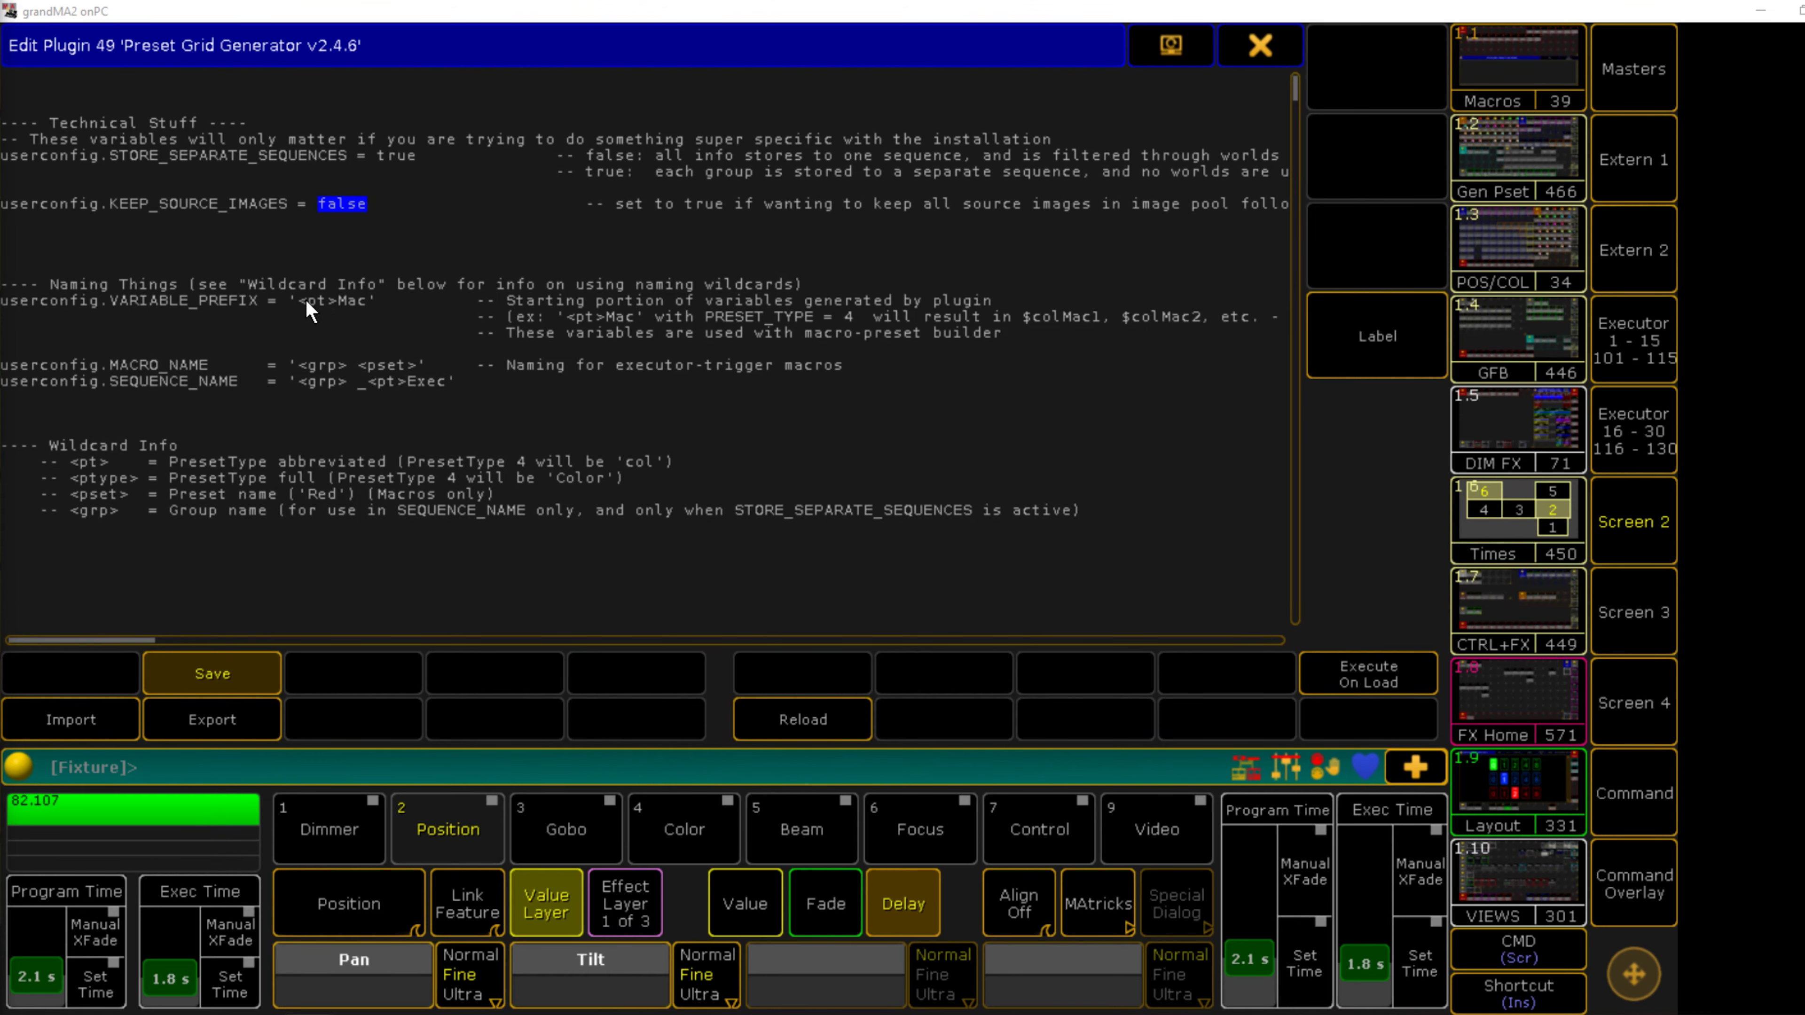
Step: Examine the VARIABLE_PREFIX, MACRO_NAME and SEQUENCE_NAME naming settings against the Wildcard Info and the chosen PRESET_TYPE
scroll(414, 355, up, 2)
drag(299, 383, 476, 446)
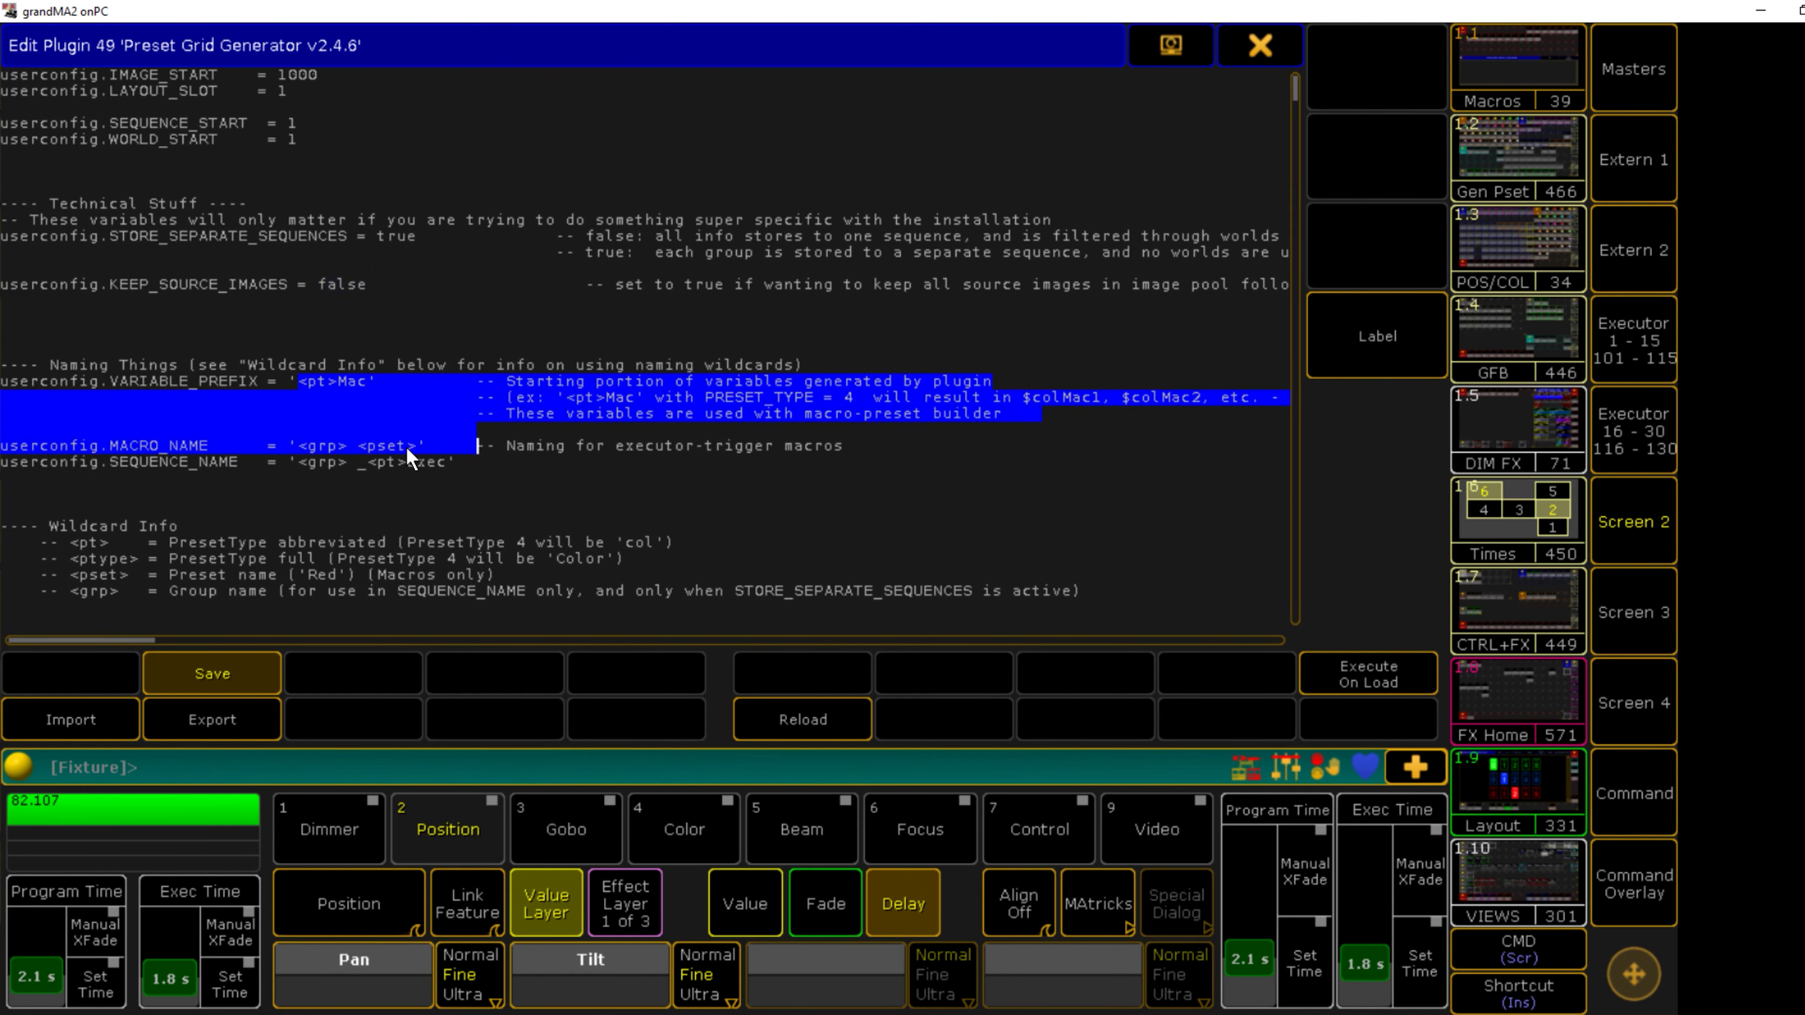
click(86, 539)
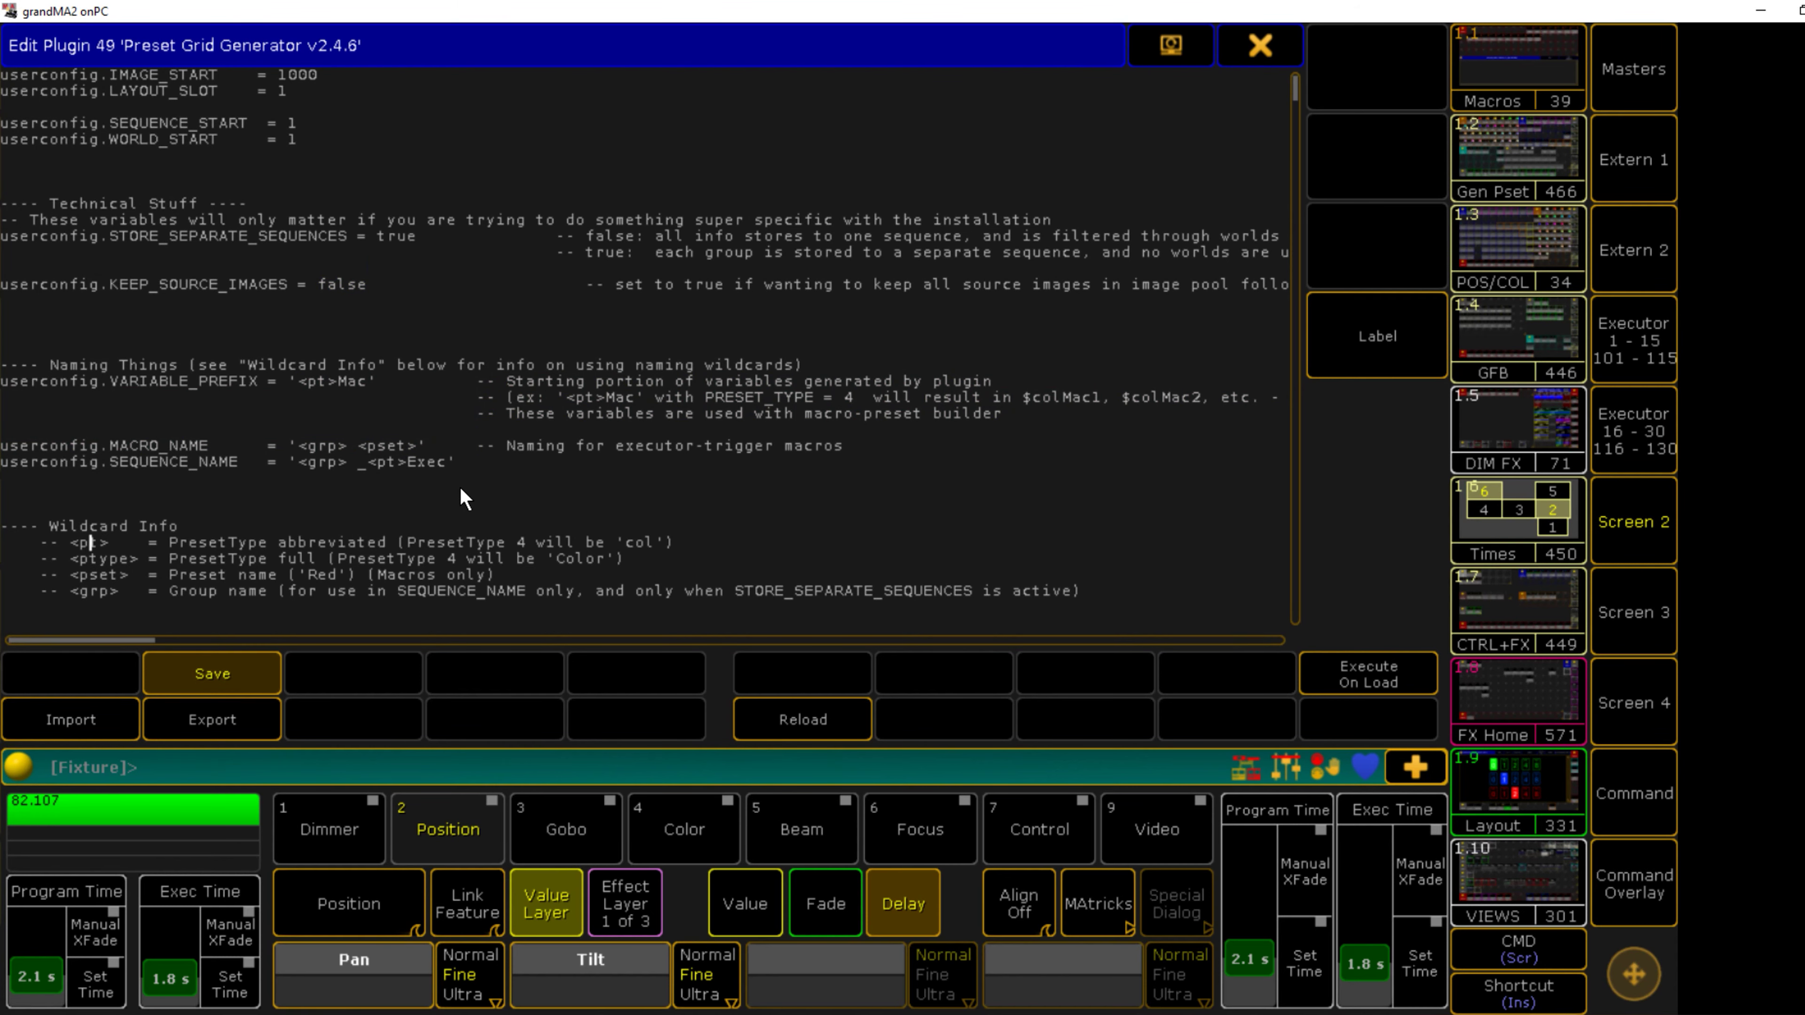
scroll(464, 497, up, 7)
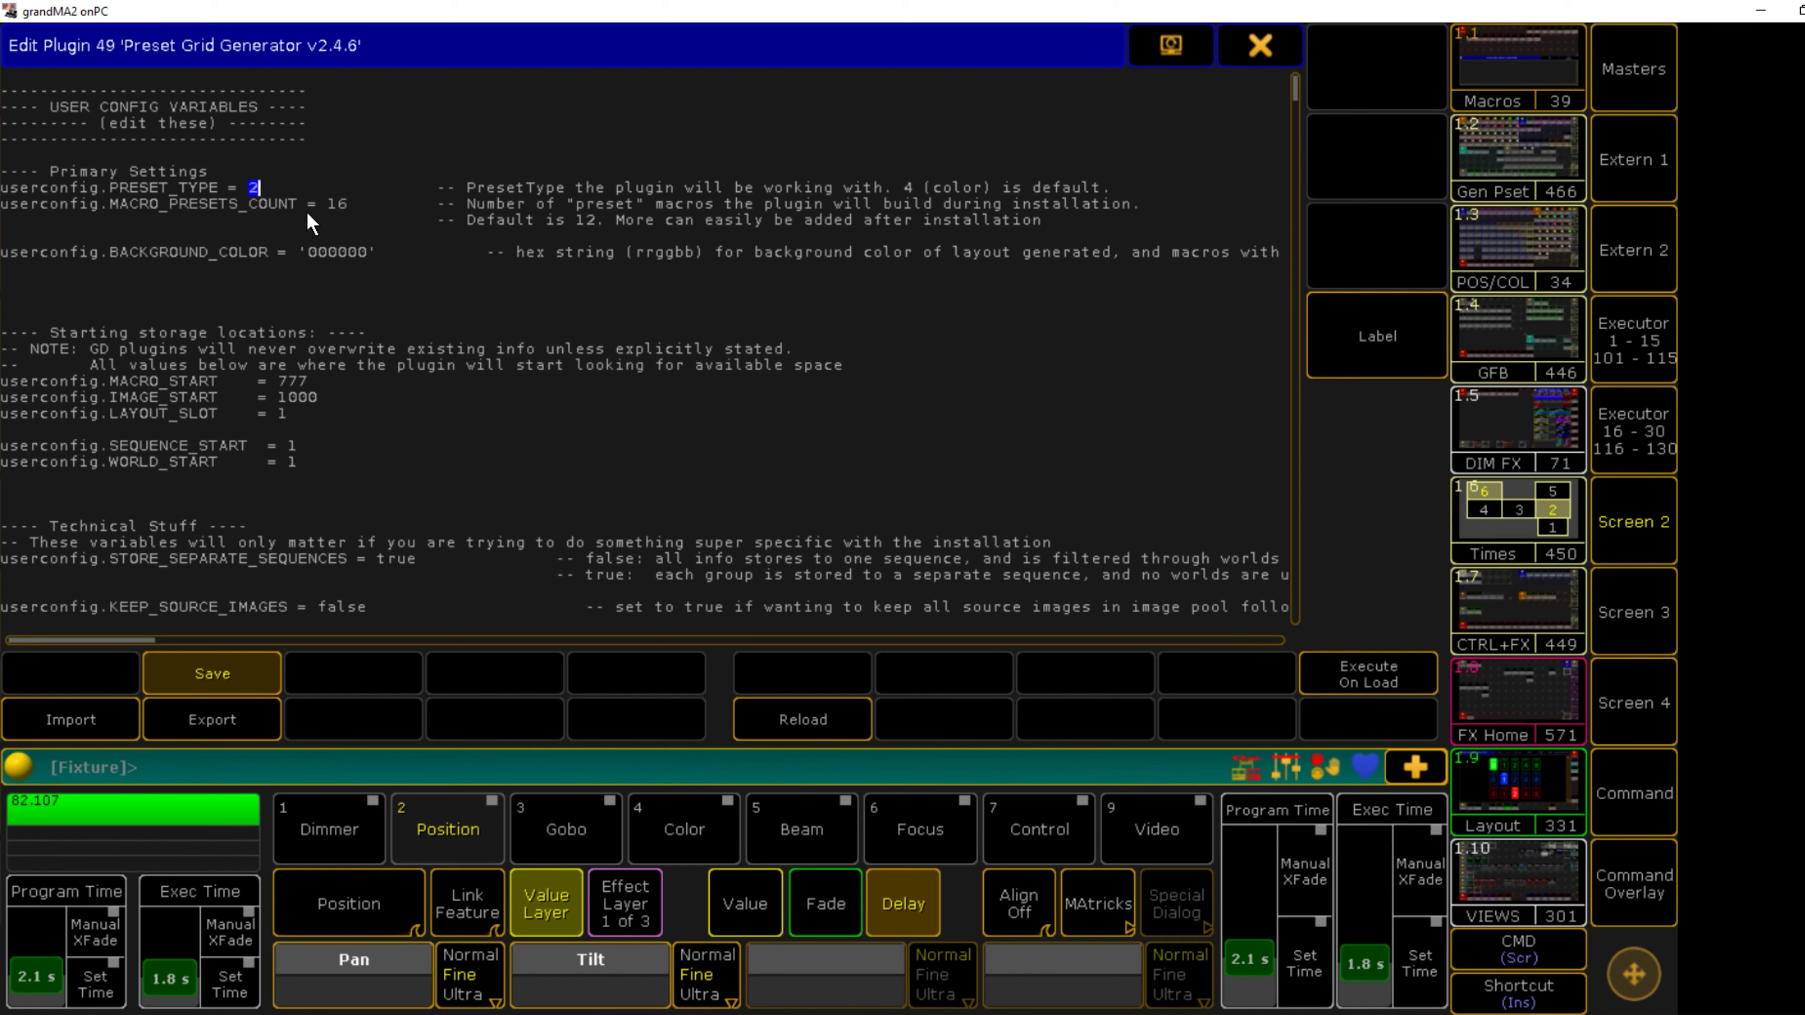
scroll(381, 301, down, 8)
scroll(326, 485, down, 4)
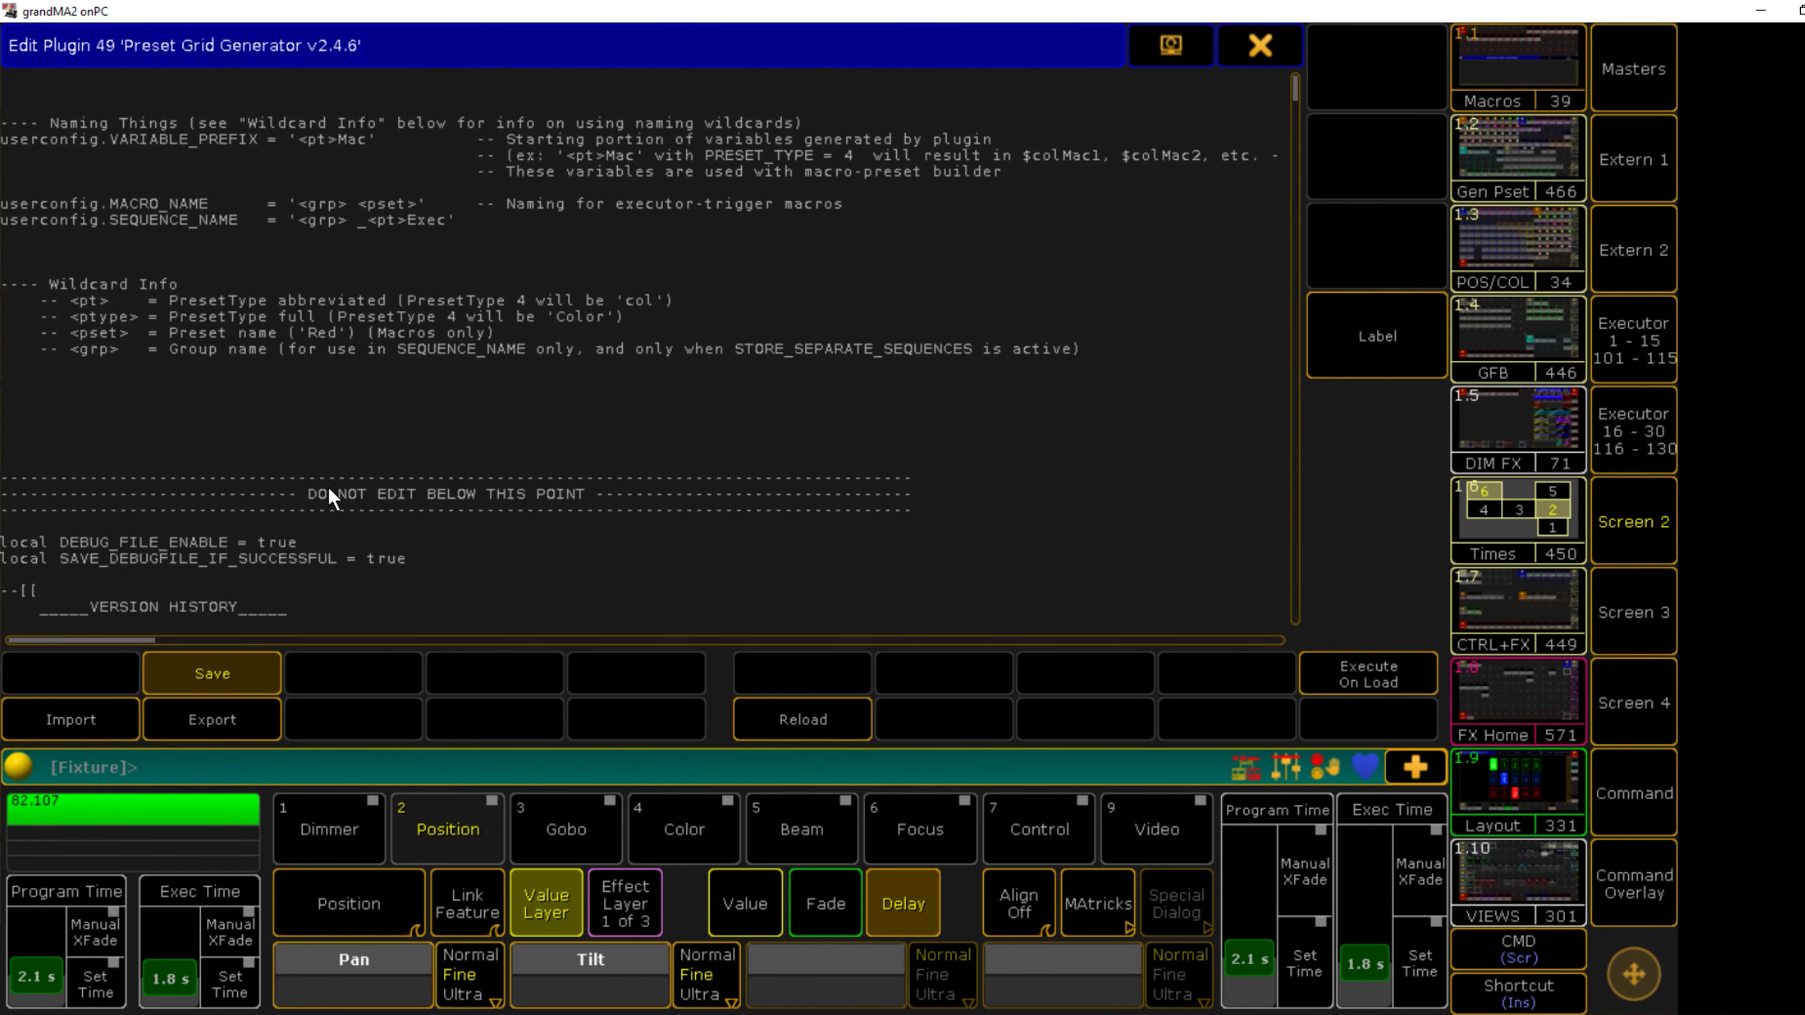
scroll(327, 485, up, 2)
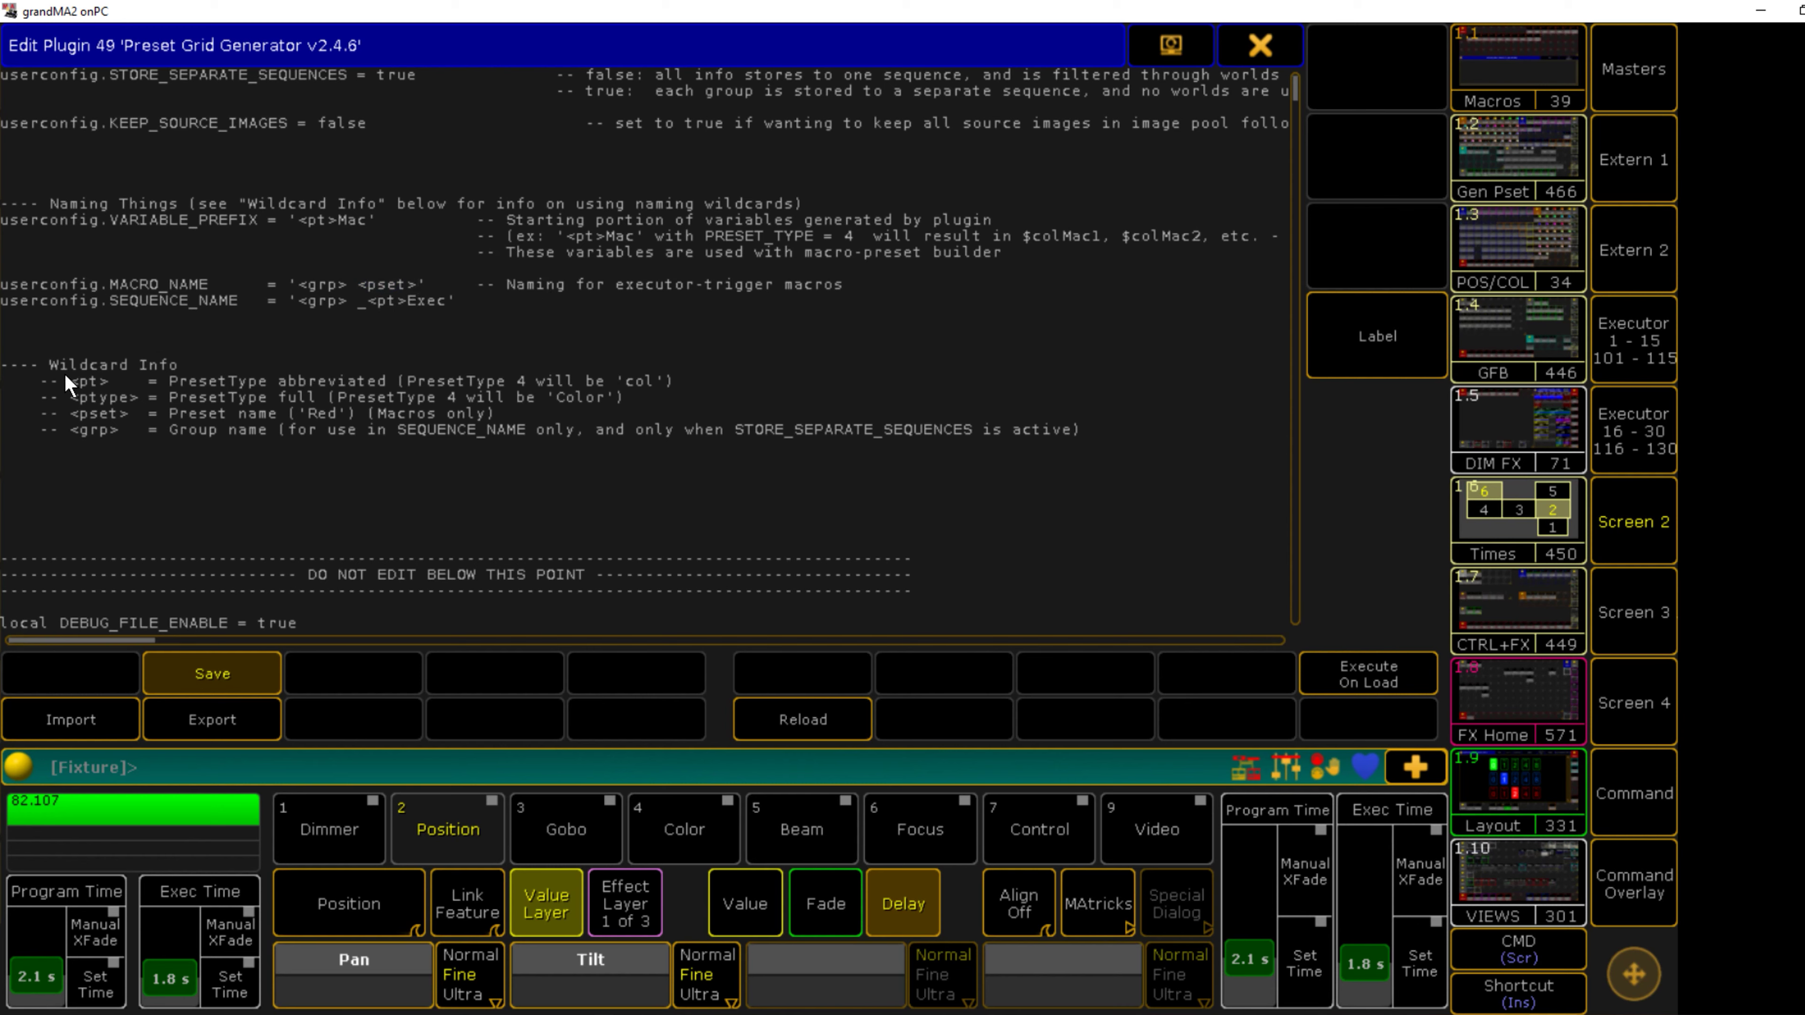
drag(65, 375, 177, 430)
click(468, 269)
scroll(483, 349, up, 3)
scroll(461, 443, up, 7)
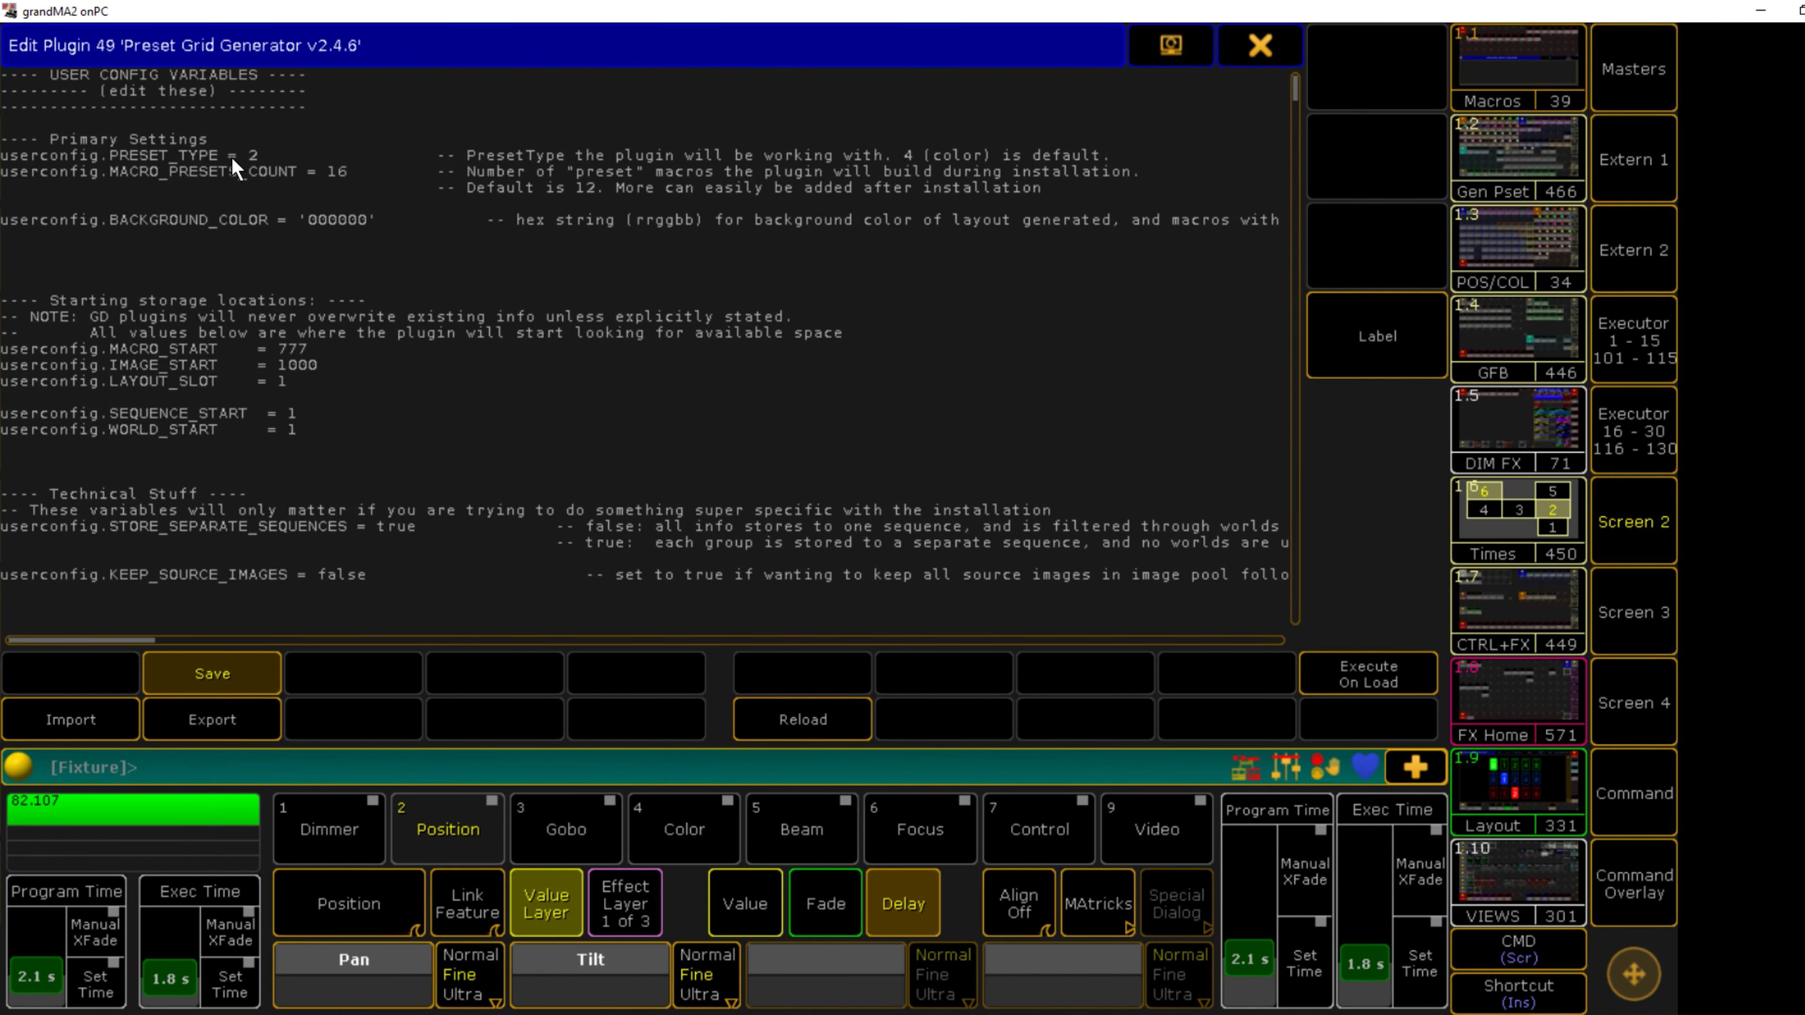
scroll(375, 221, down, 3)
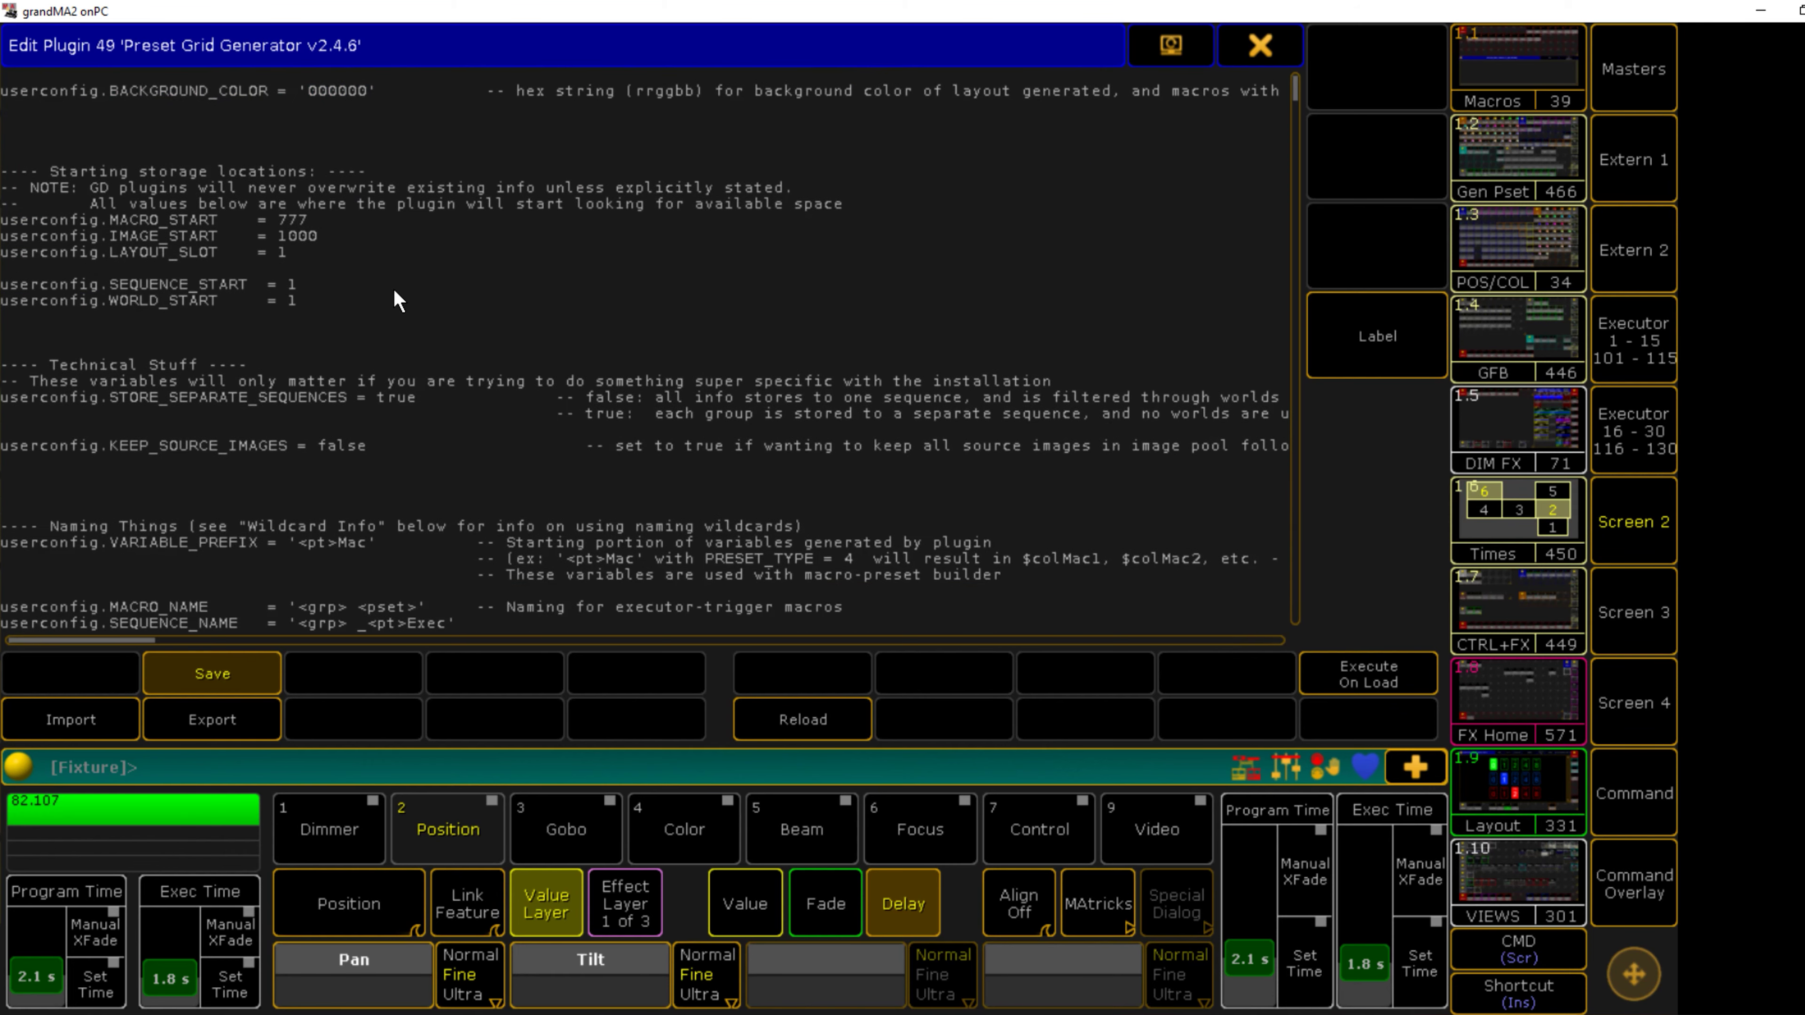
scroll(394, 299, down, 2)
drag(280, 447, 431, 509)
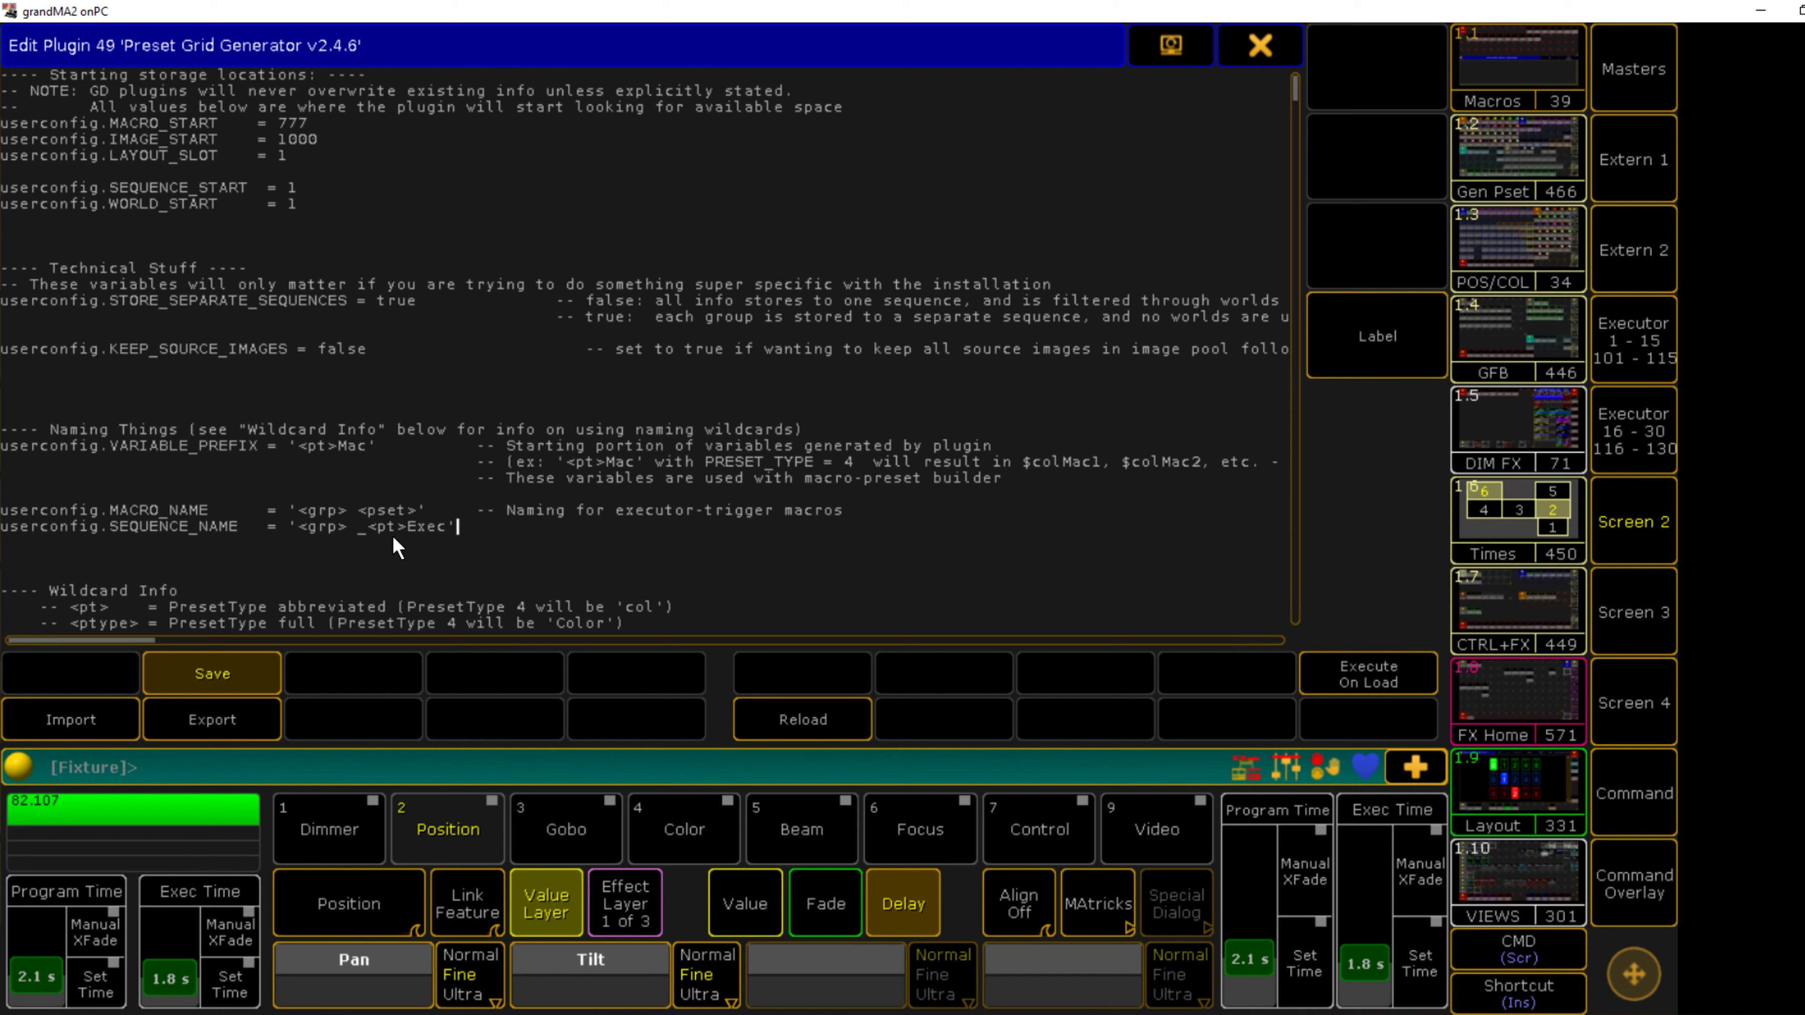
Step: Save the edited Preset Grid Generator v2.4.6 plugin code and close its editor
click(246, 670)
click(1275, 56)
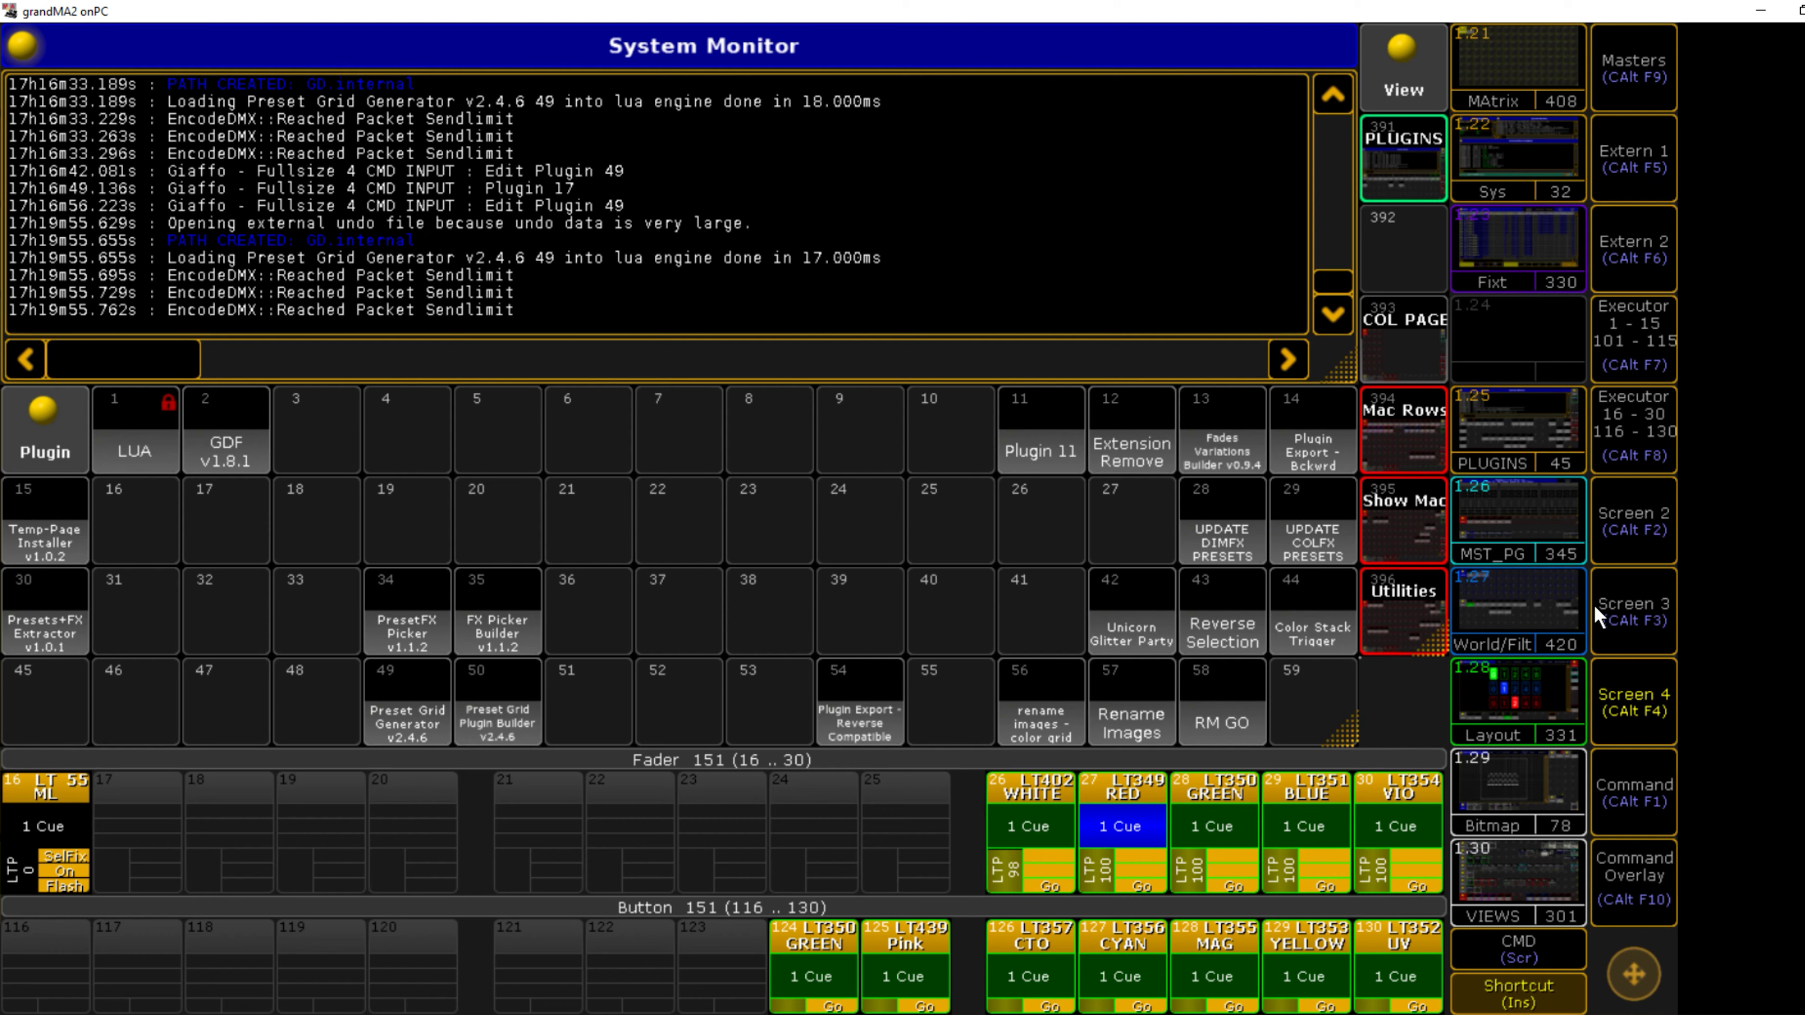
Step: Check the position preset pool and the Color Macro Grid layout, and return to the plugin pool
click(1634, 548)
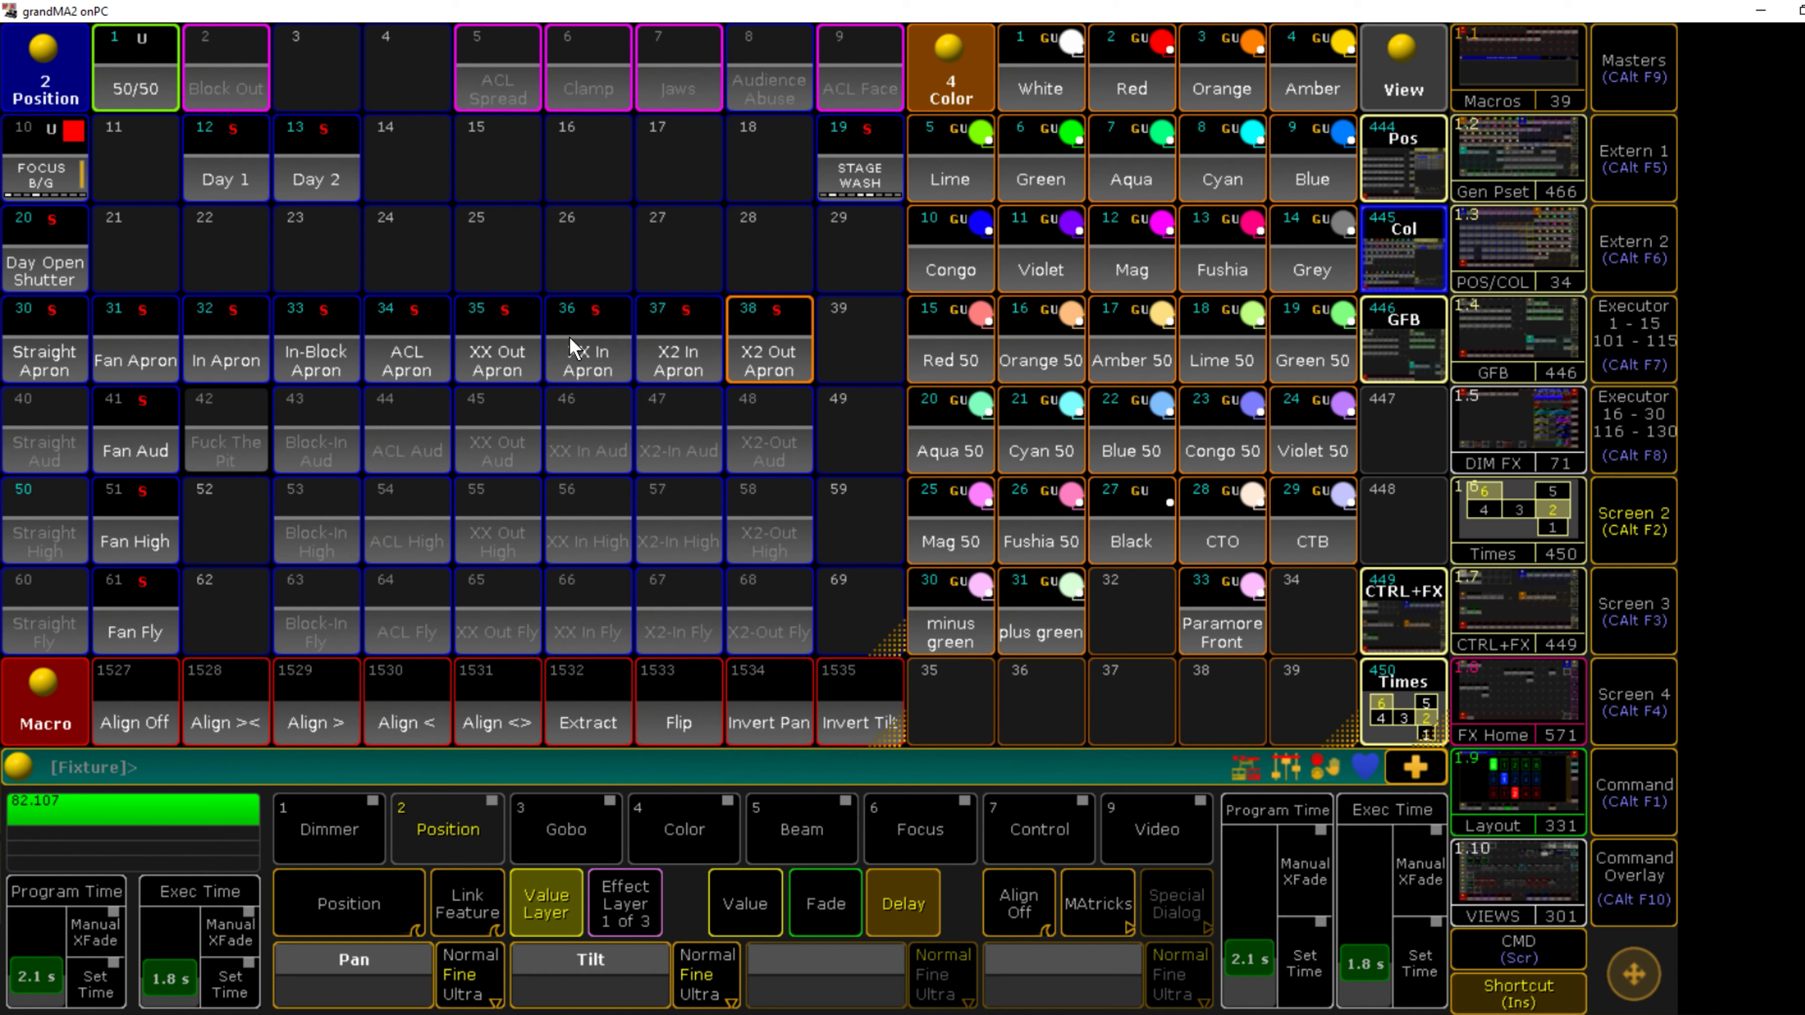
click(1654, 614)
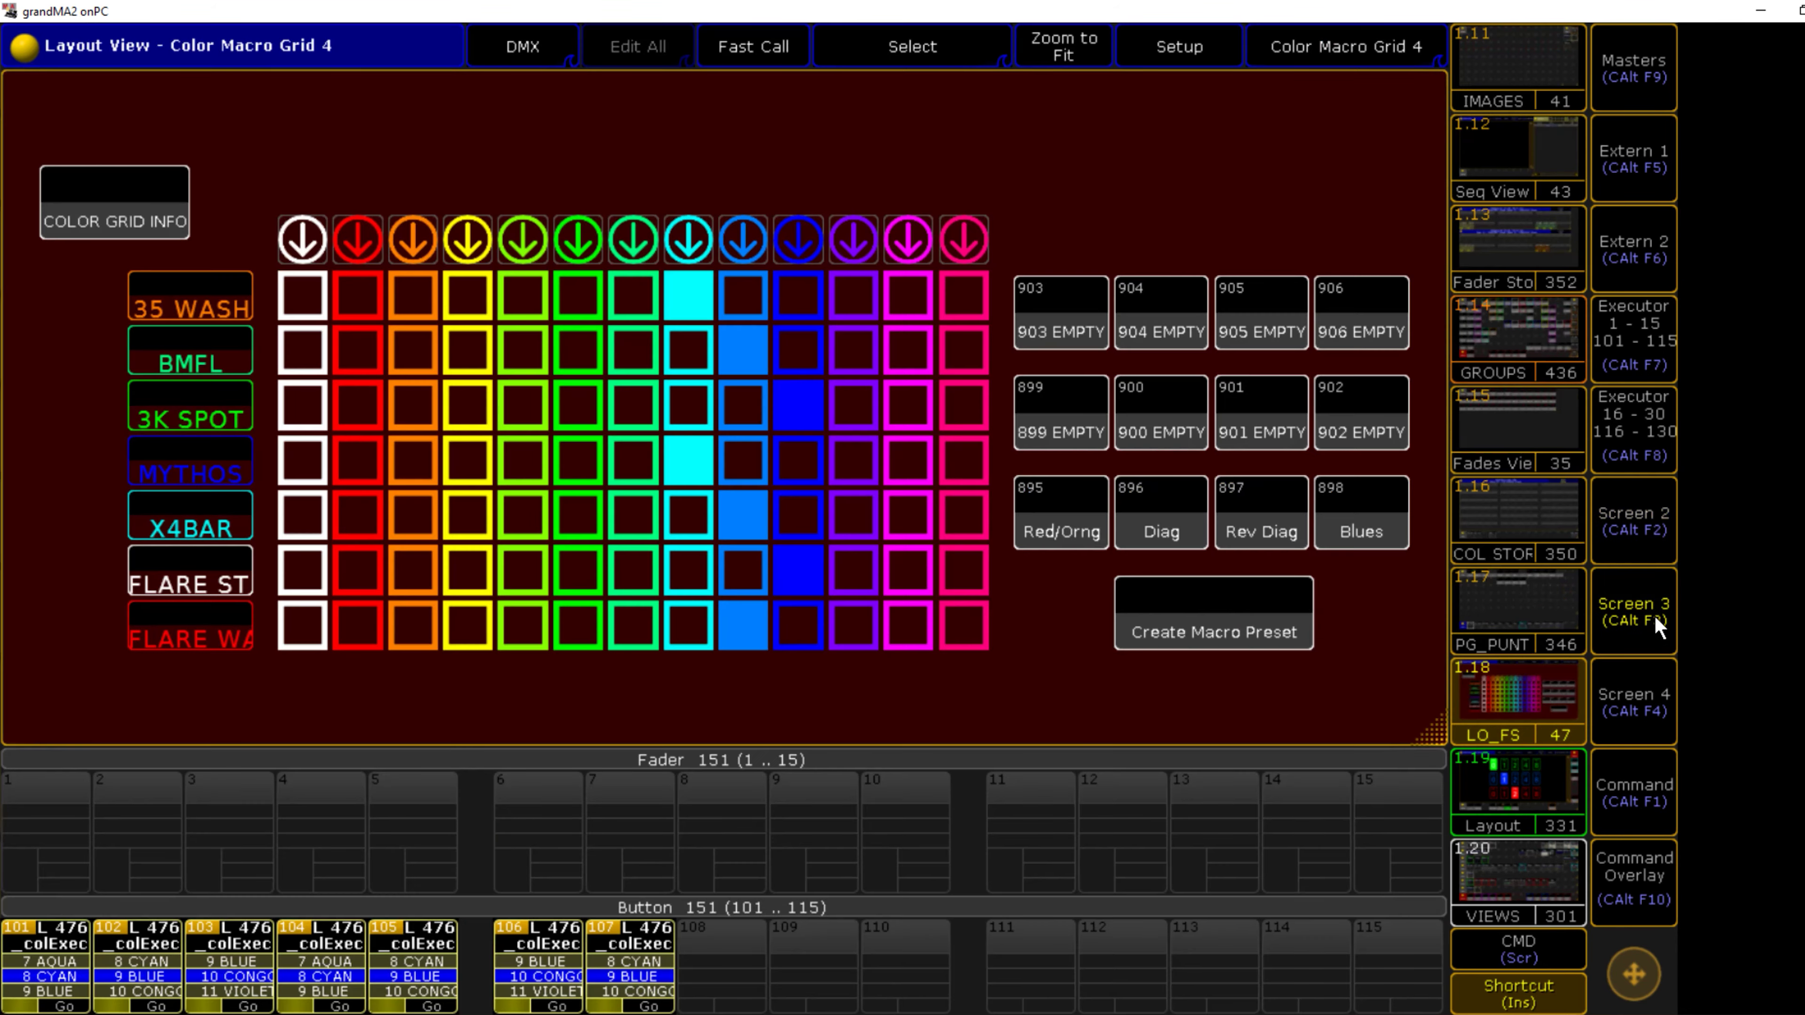
click(1642, 669)
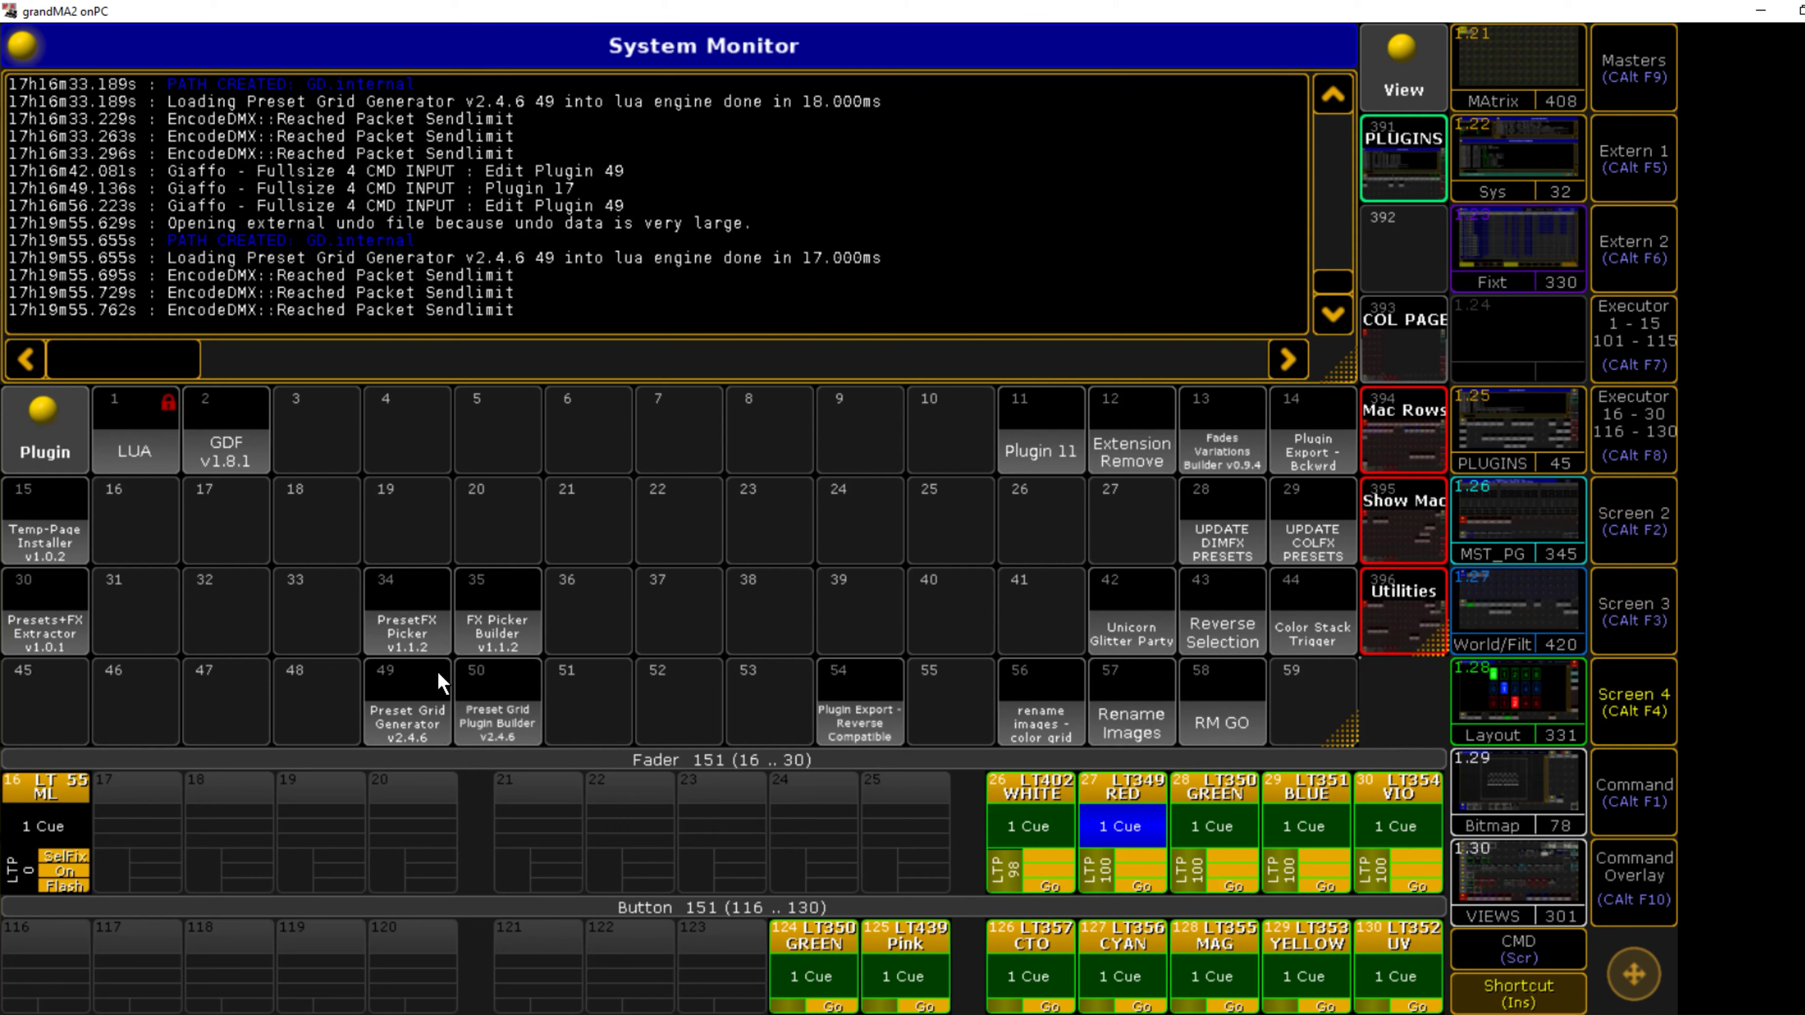
Step: Run the Preset Grid Generator v2.4.6 plugin with its configured settings and supply groups 482 thru 488 as the complete group input
click(401, 698)
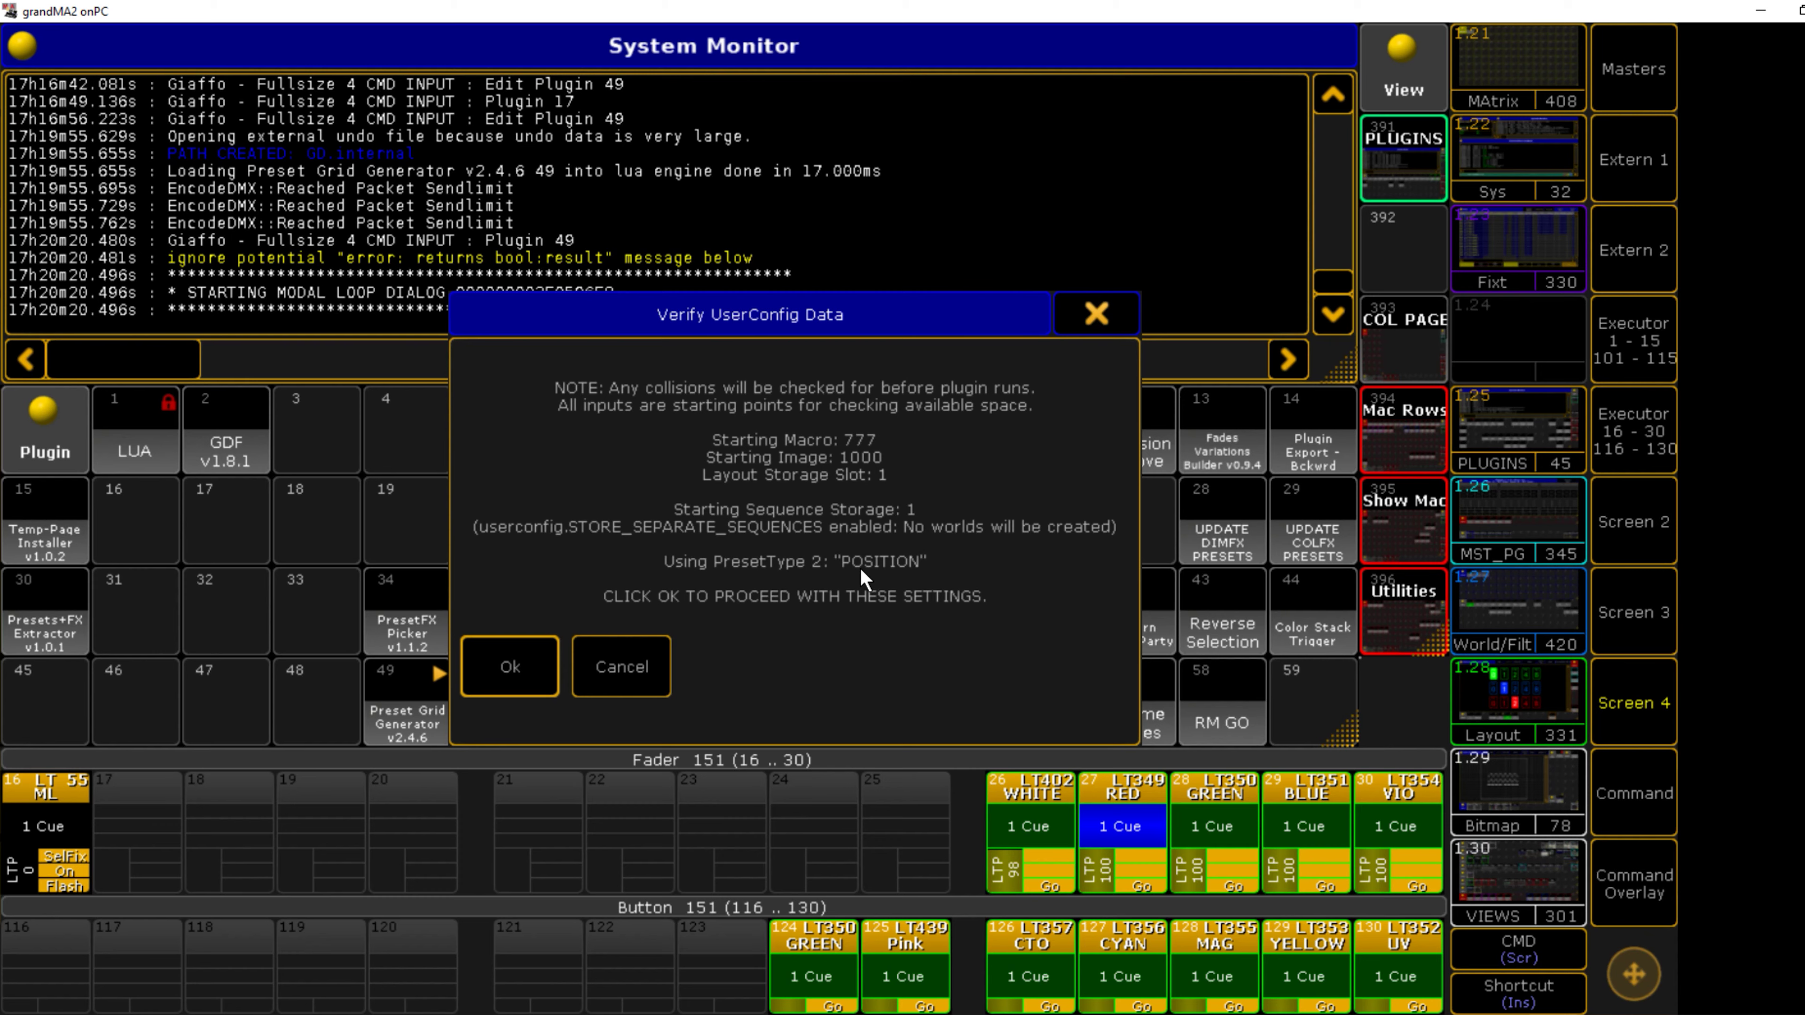
click(525, 643)
text(4)
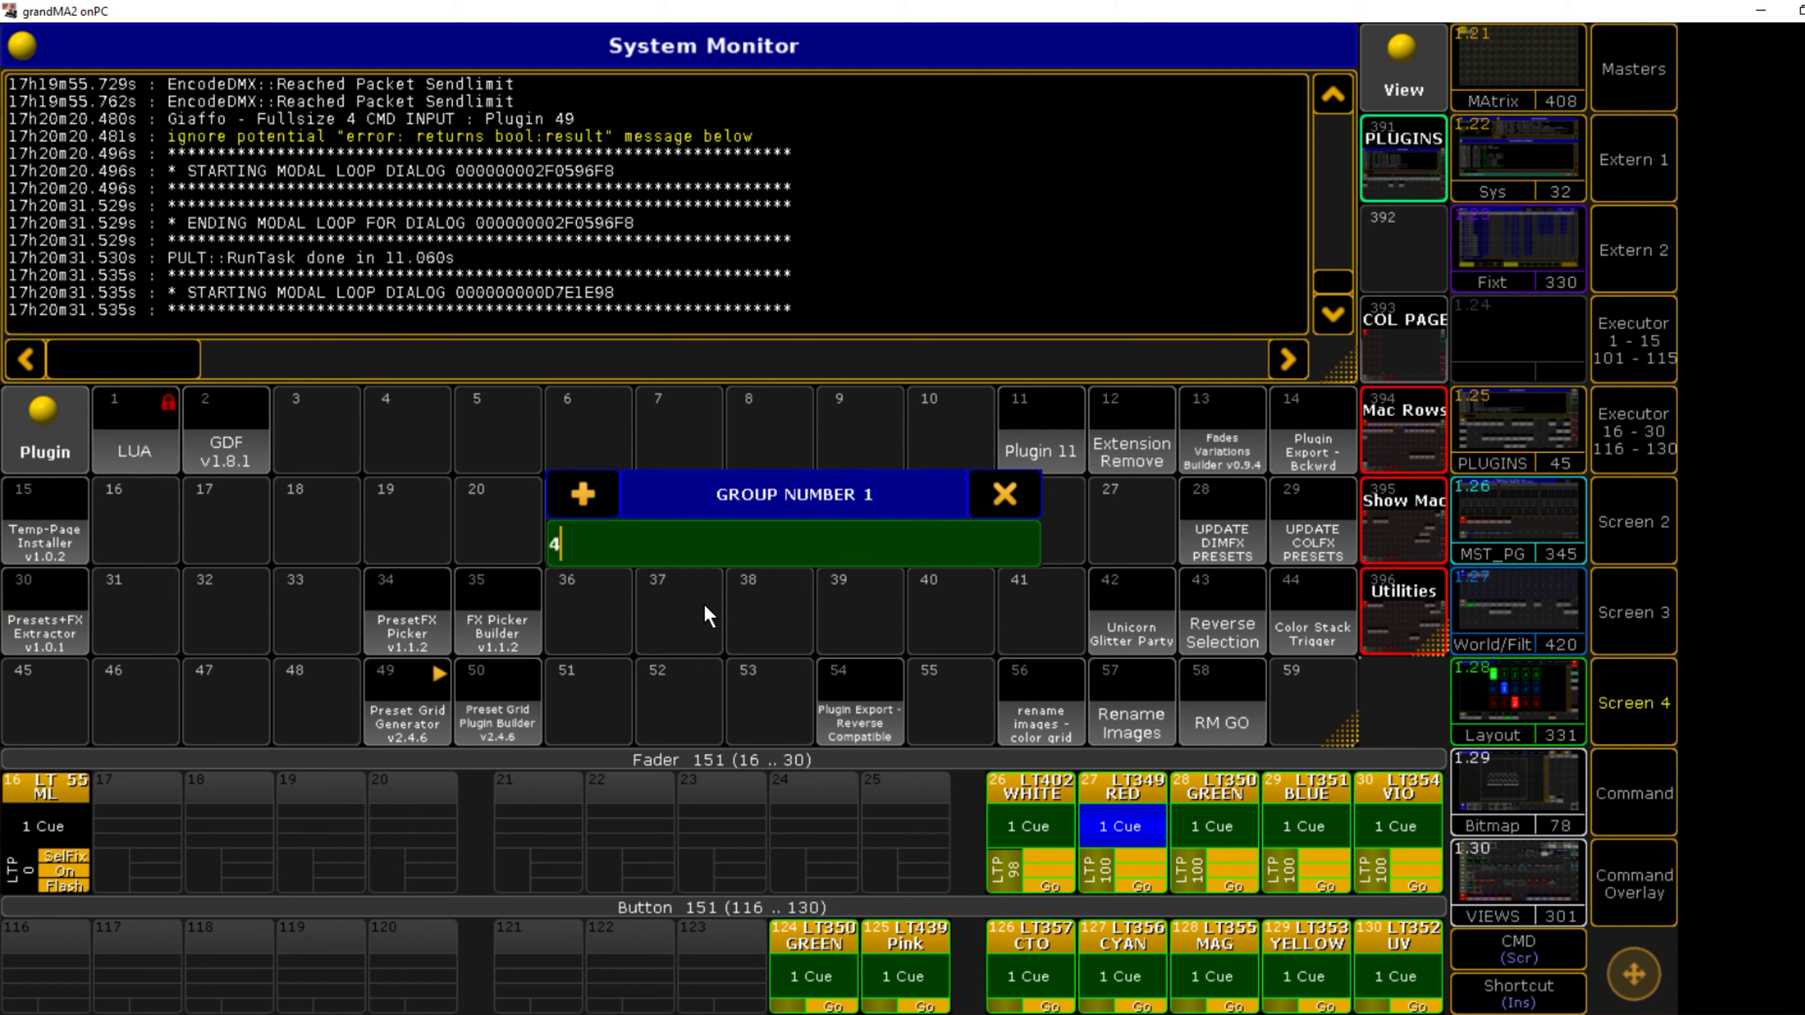
text(82 thru 488)
key(Return)
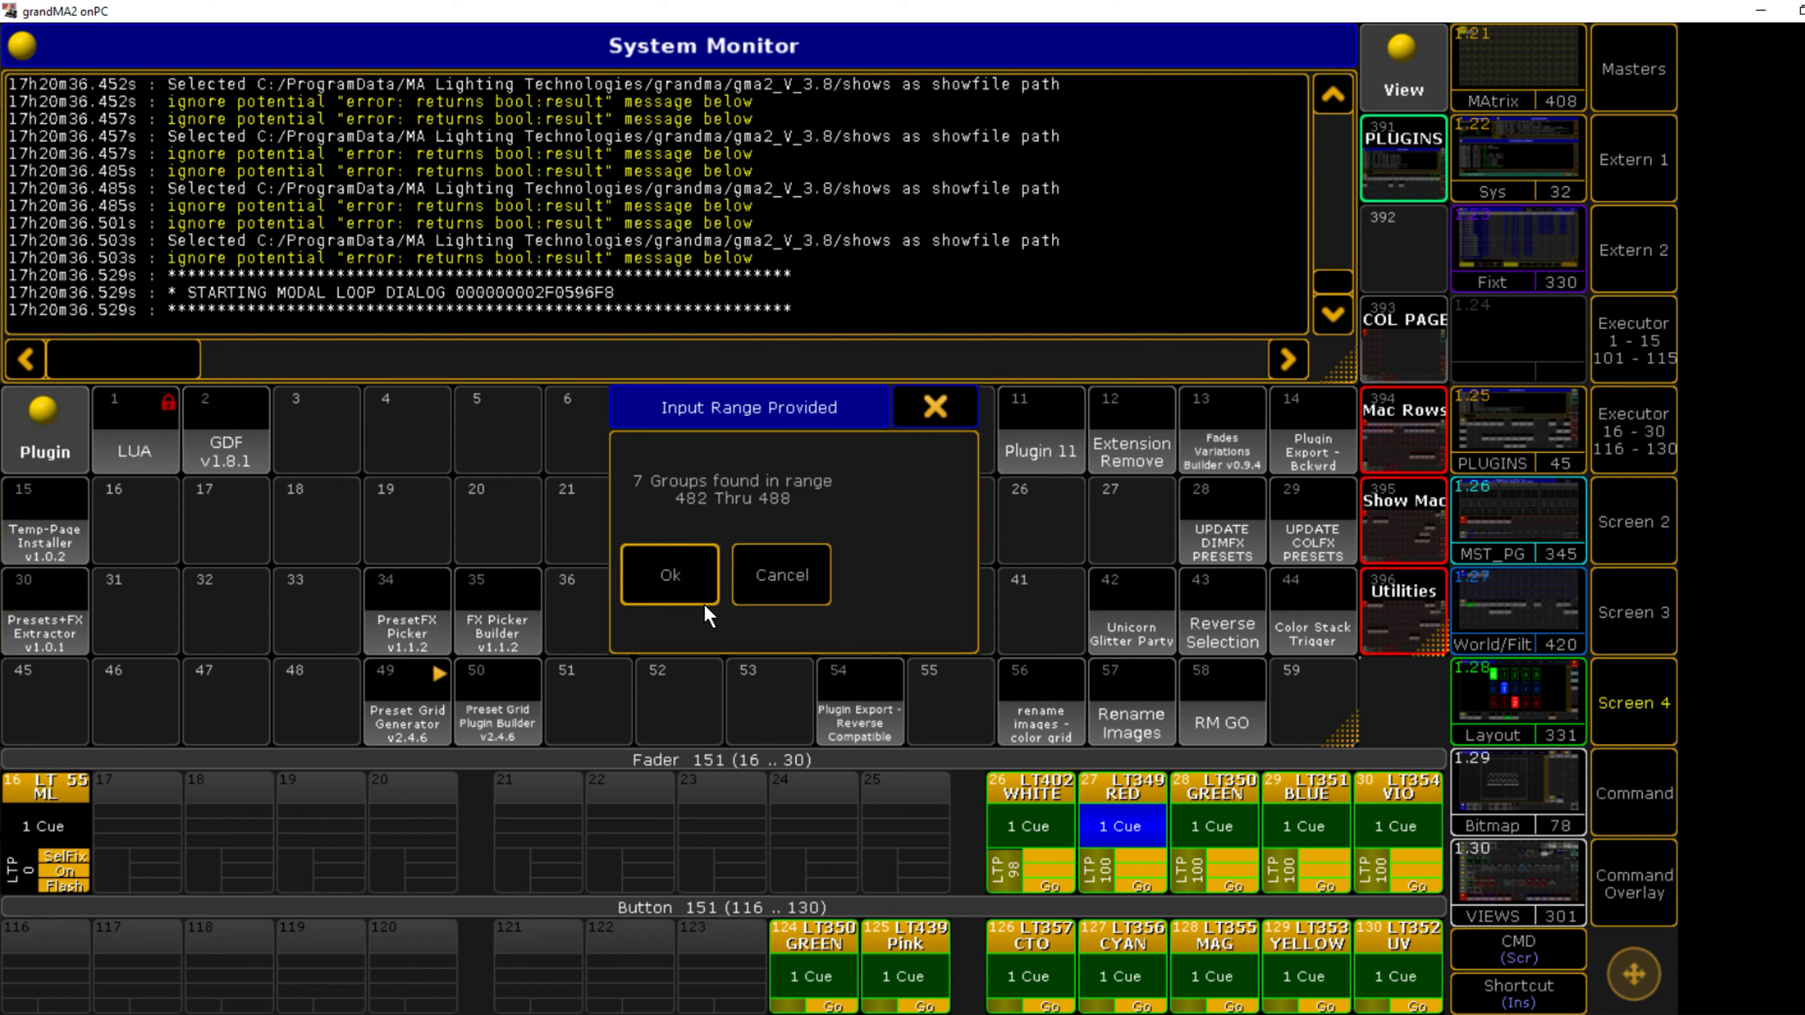
click(705, 603)
key(Return)
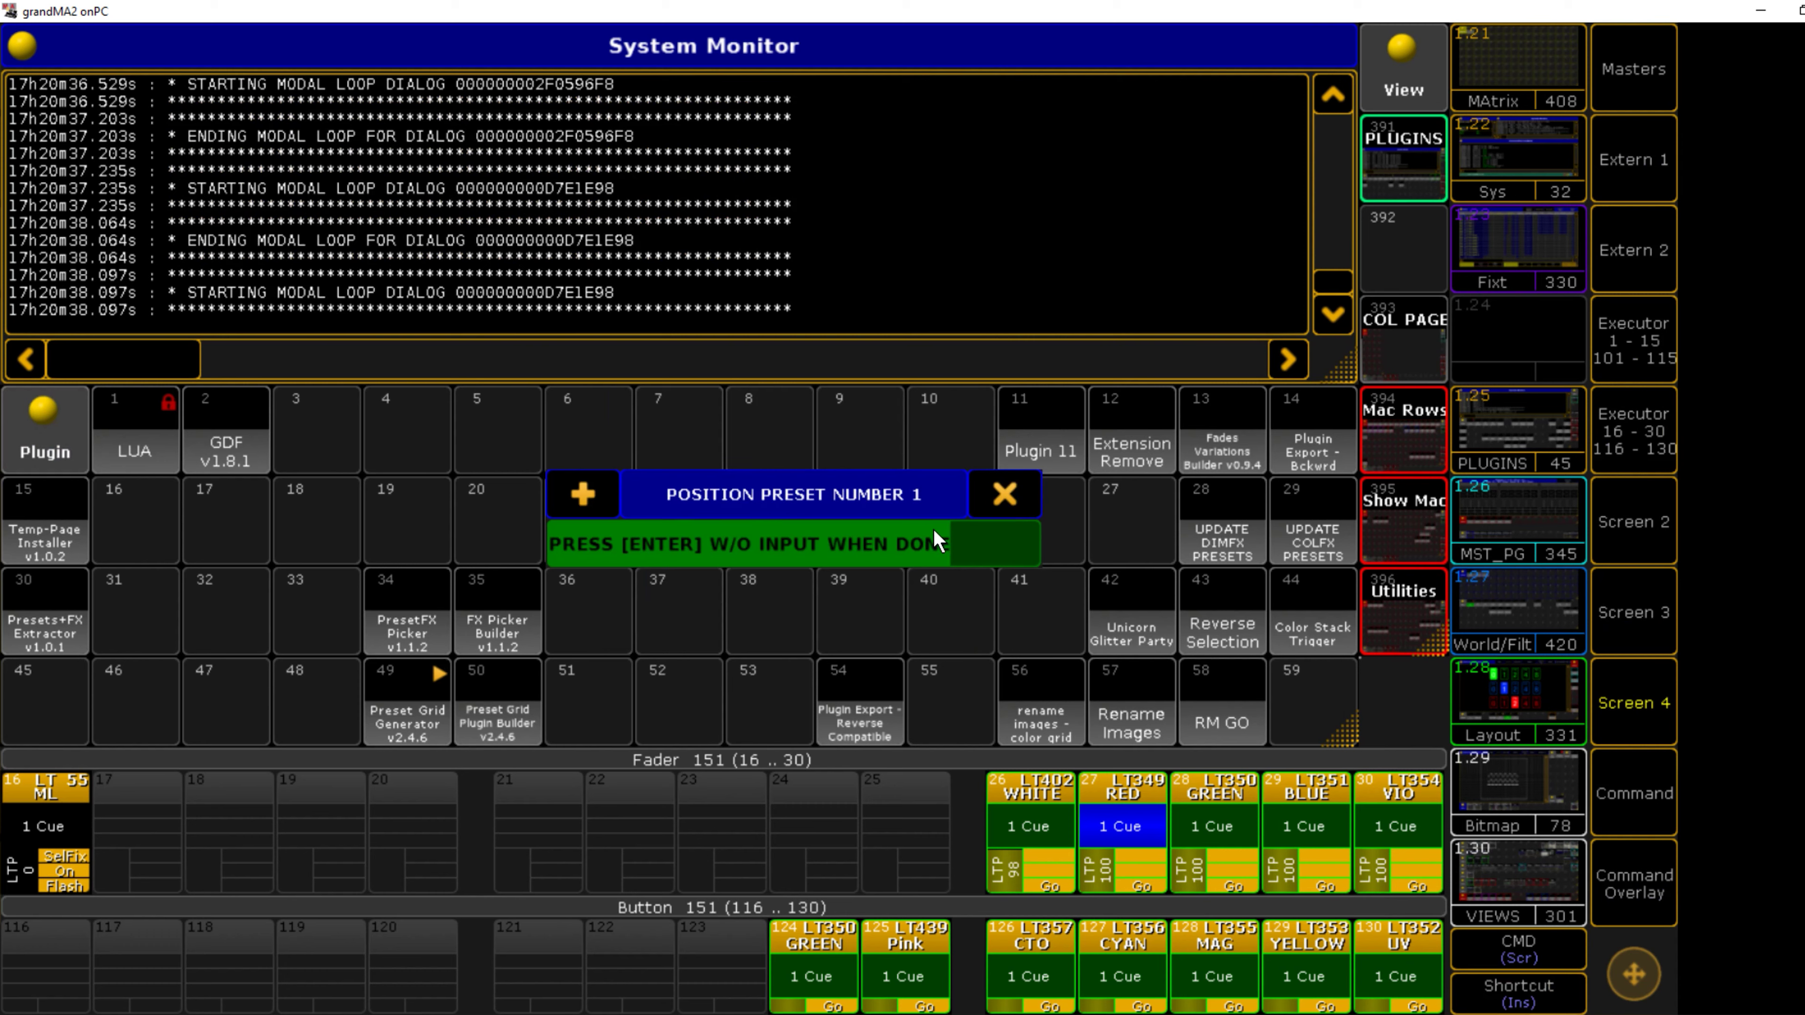
Step: Supply position presets 31 thru 37 to the grid generator and accept the range
text(31 thru)
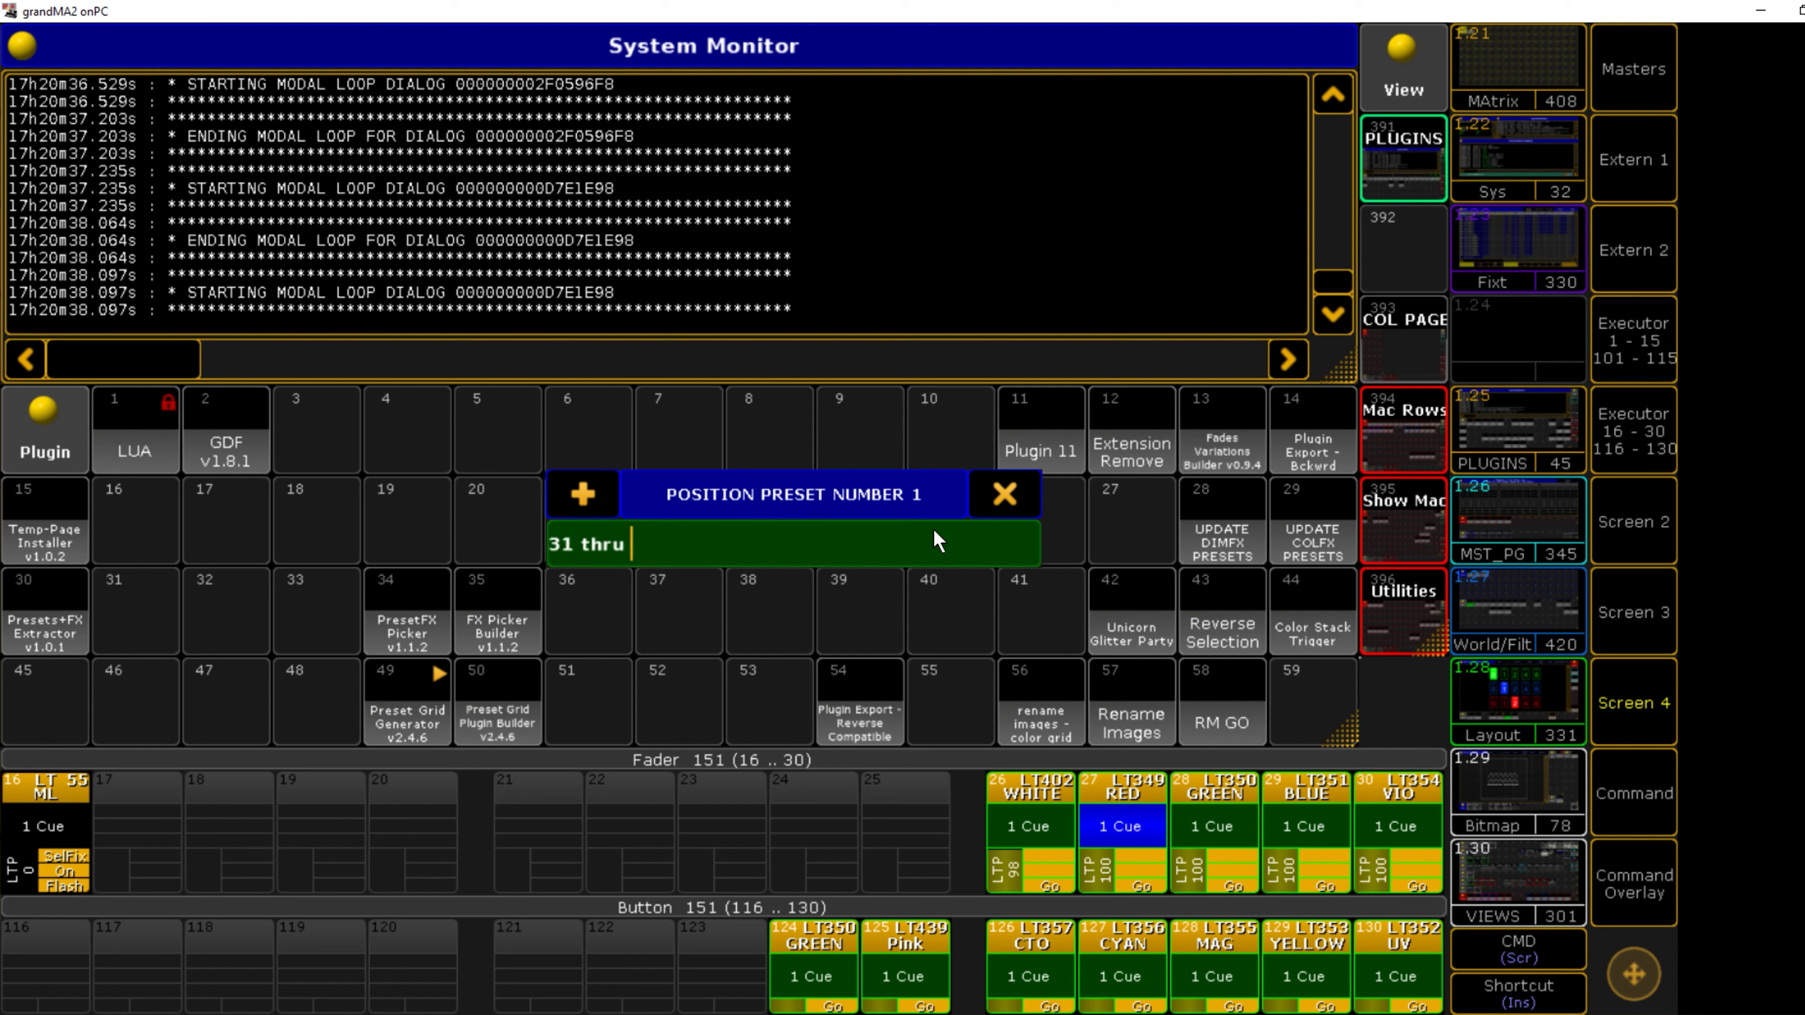
text( 37)
key(Return)
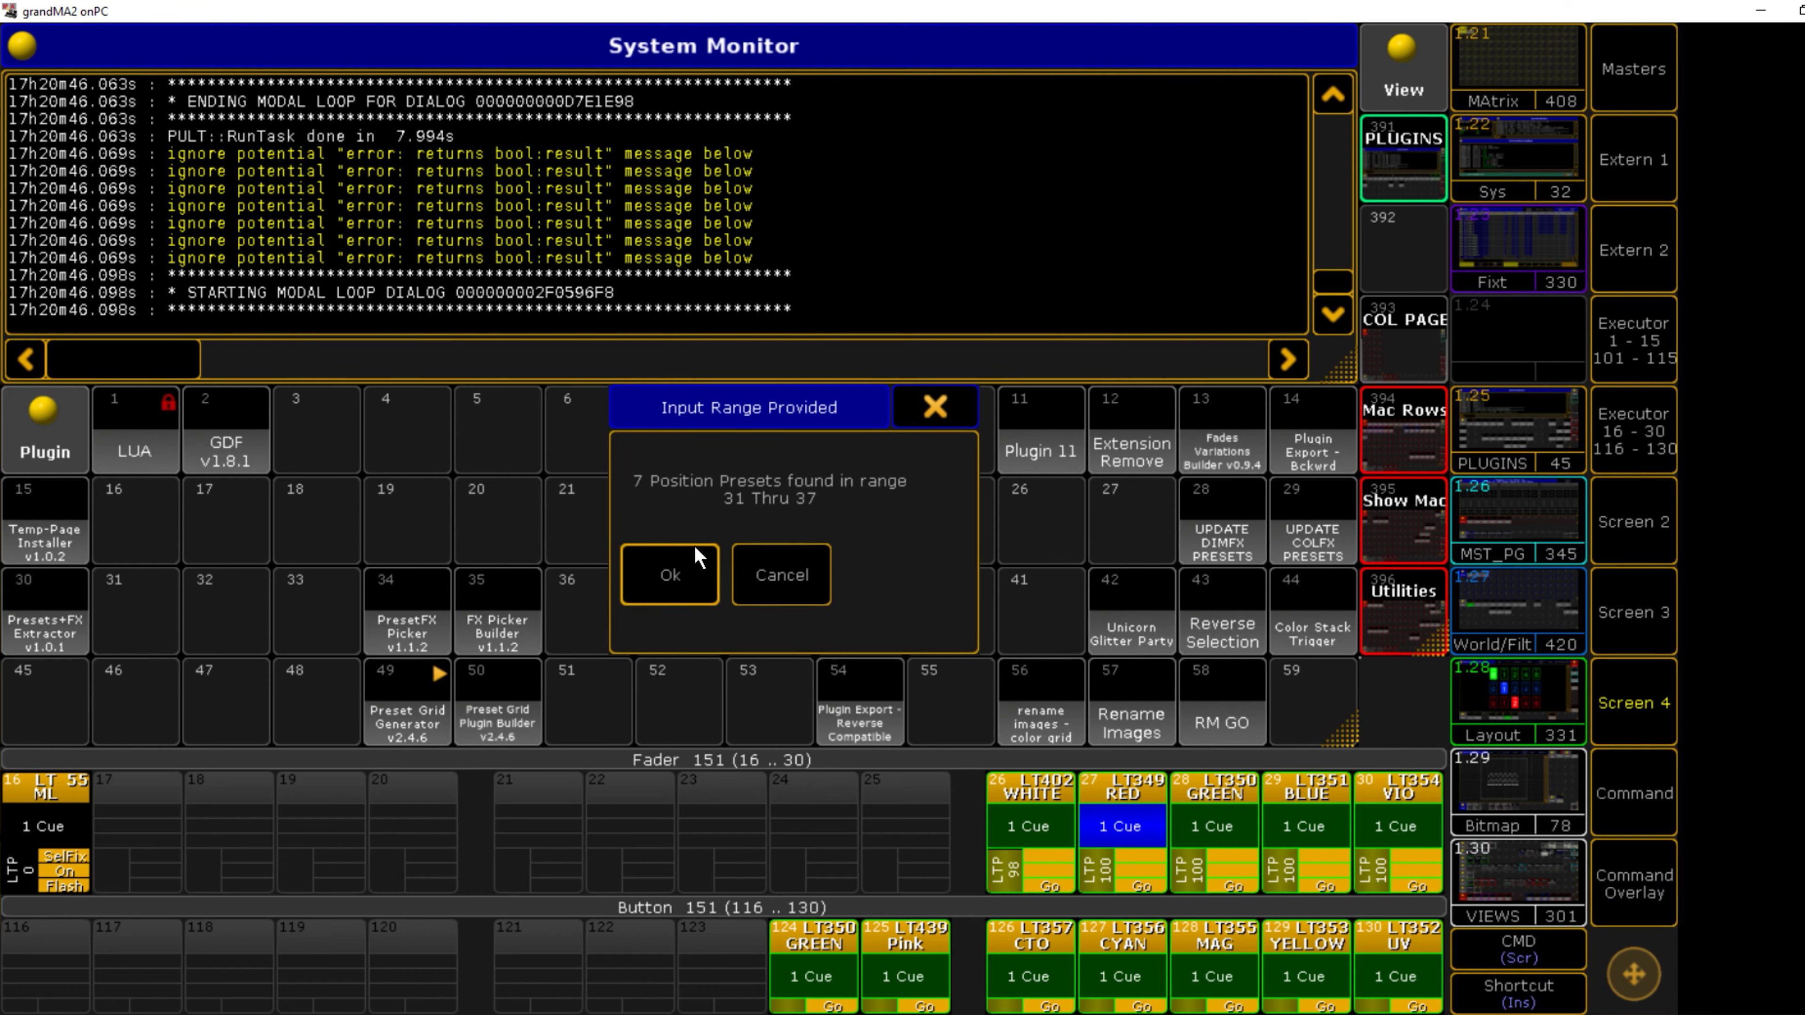
click(637, 568)
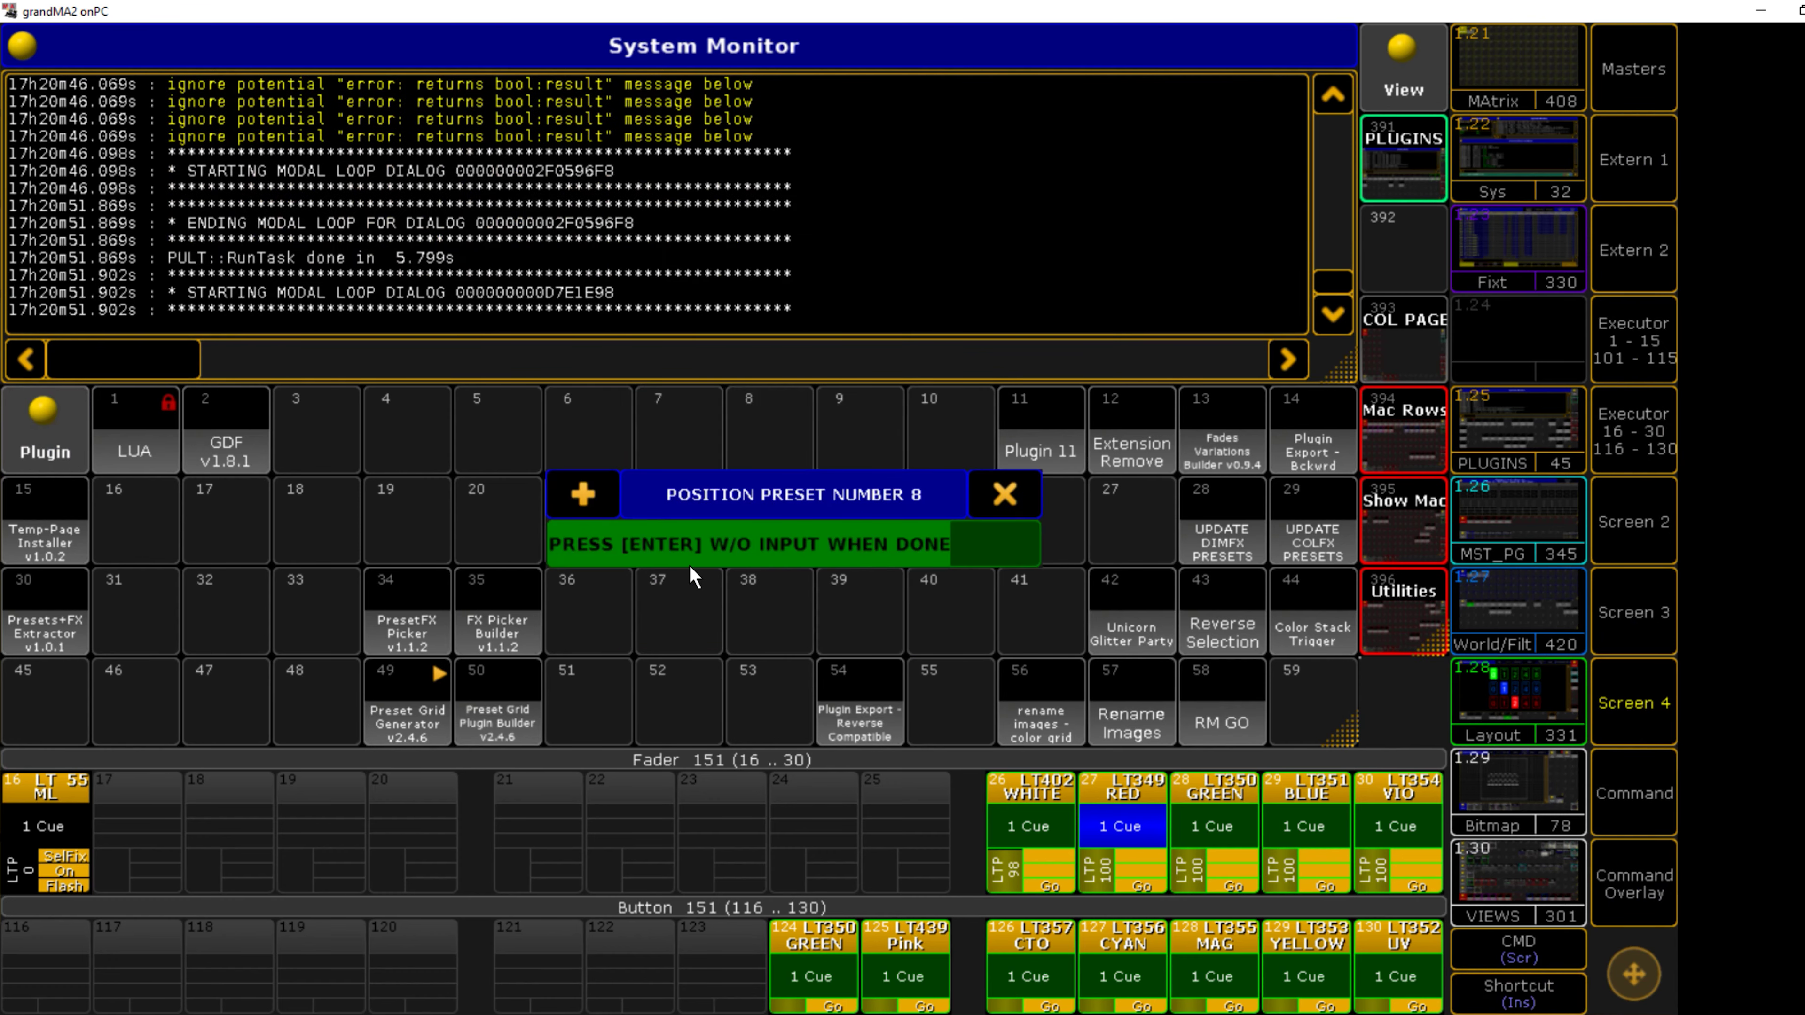
Step: Finish the position preset list and assign images 1 through 7 in order to positions 31 through 37
key(Return)
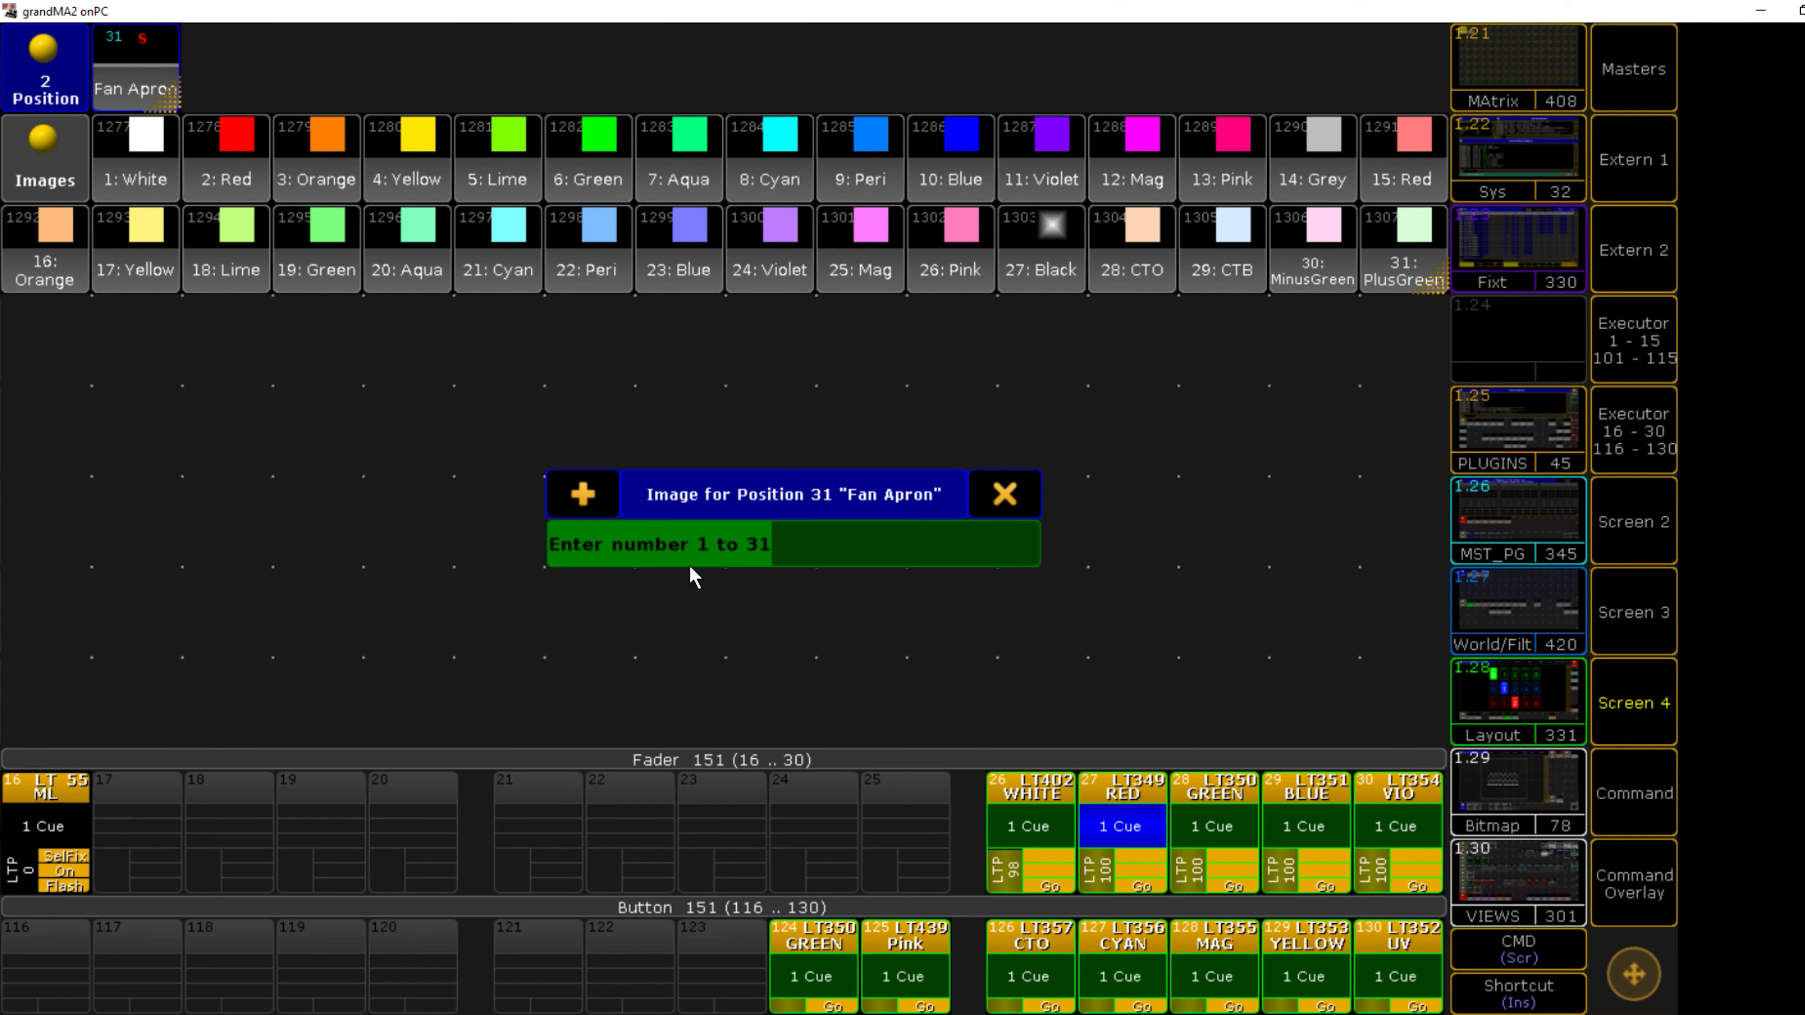
text(1)
key(Return)
text(2)
key(Return)
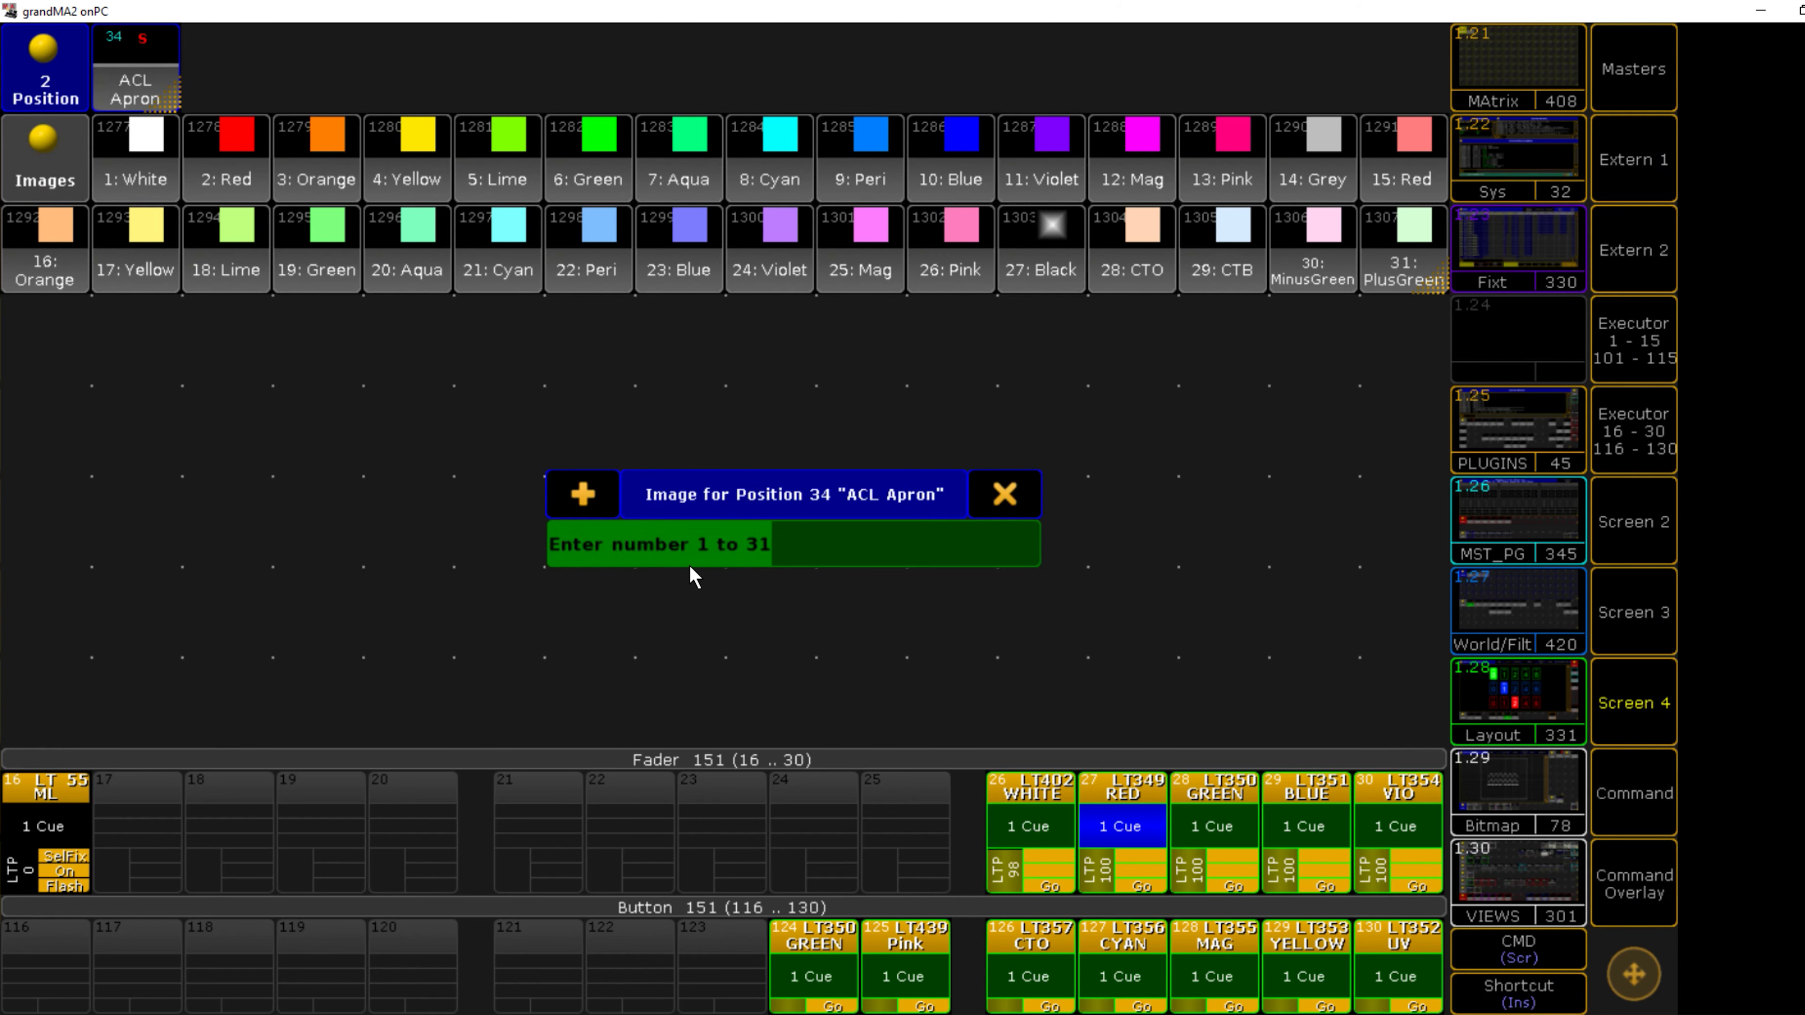
text(4)
key(Return)
text(5)
key(Return)
text(6)
key(Return)
text(7)
key(Return)
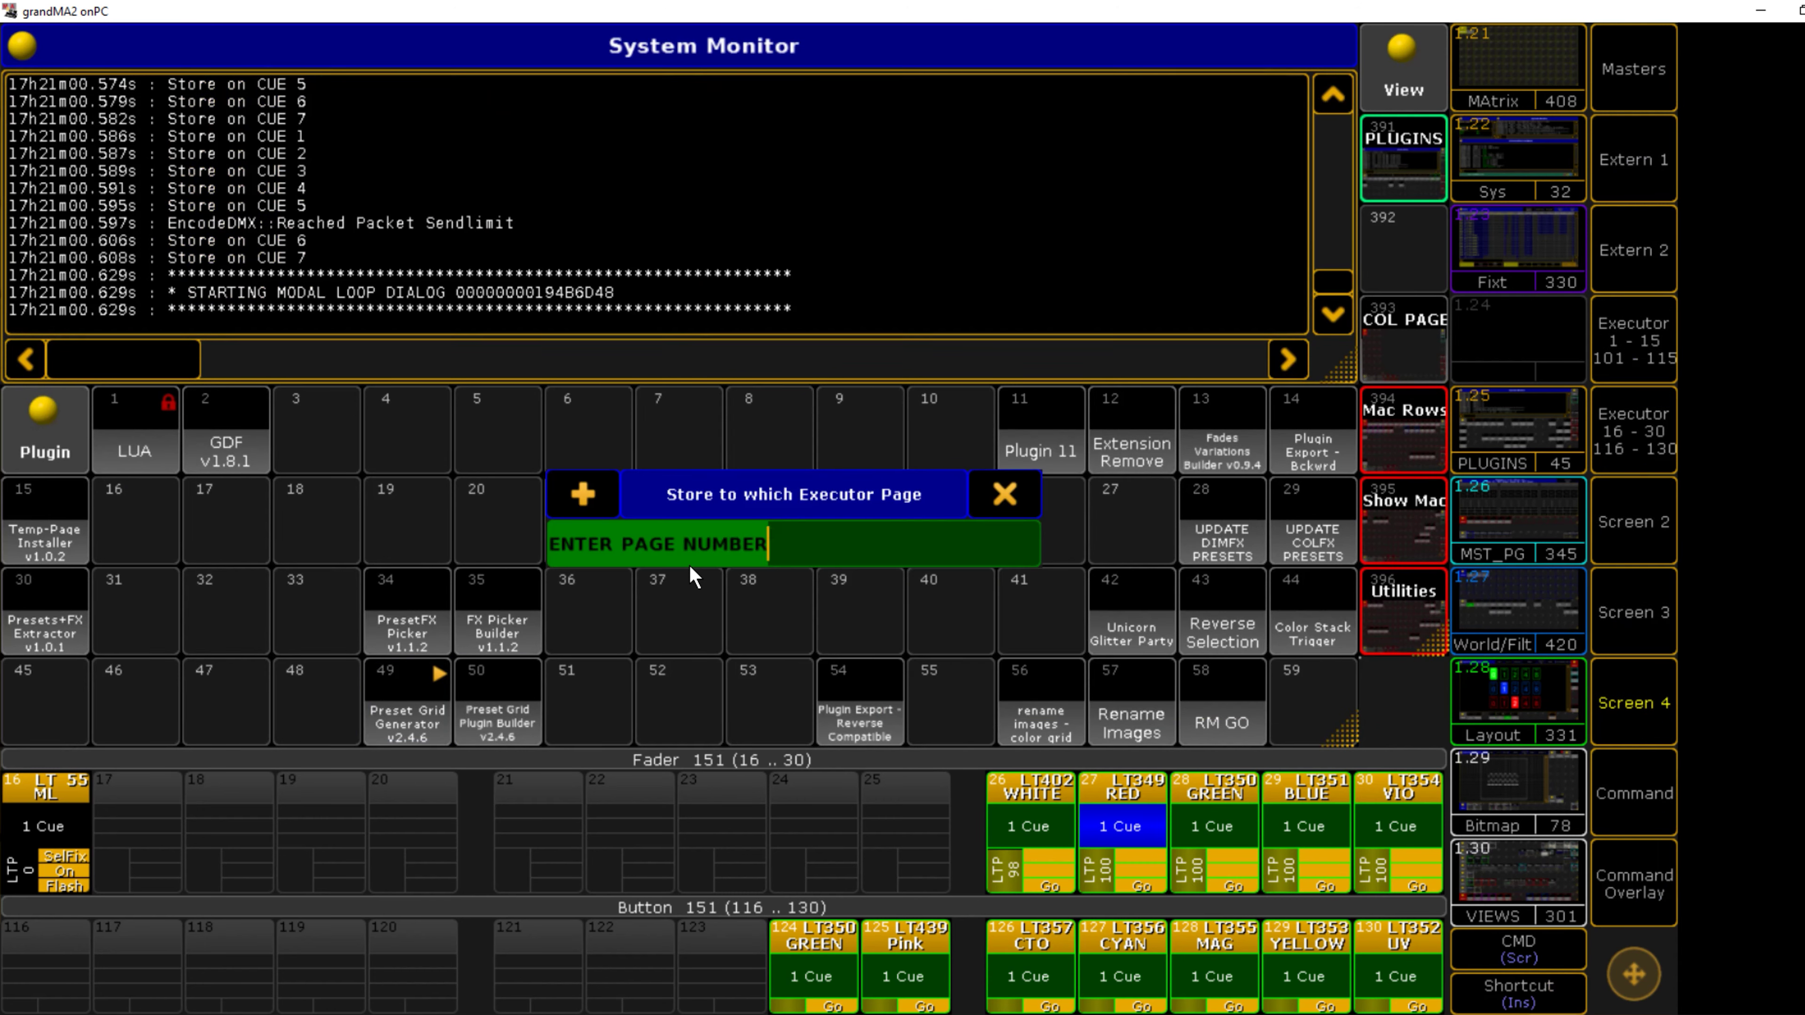
Step: Store the grid's executors to page 152 starting at executor 101, and acknowledge the plugin's completion summary
text(152)
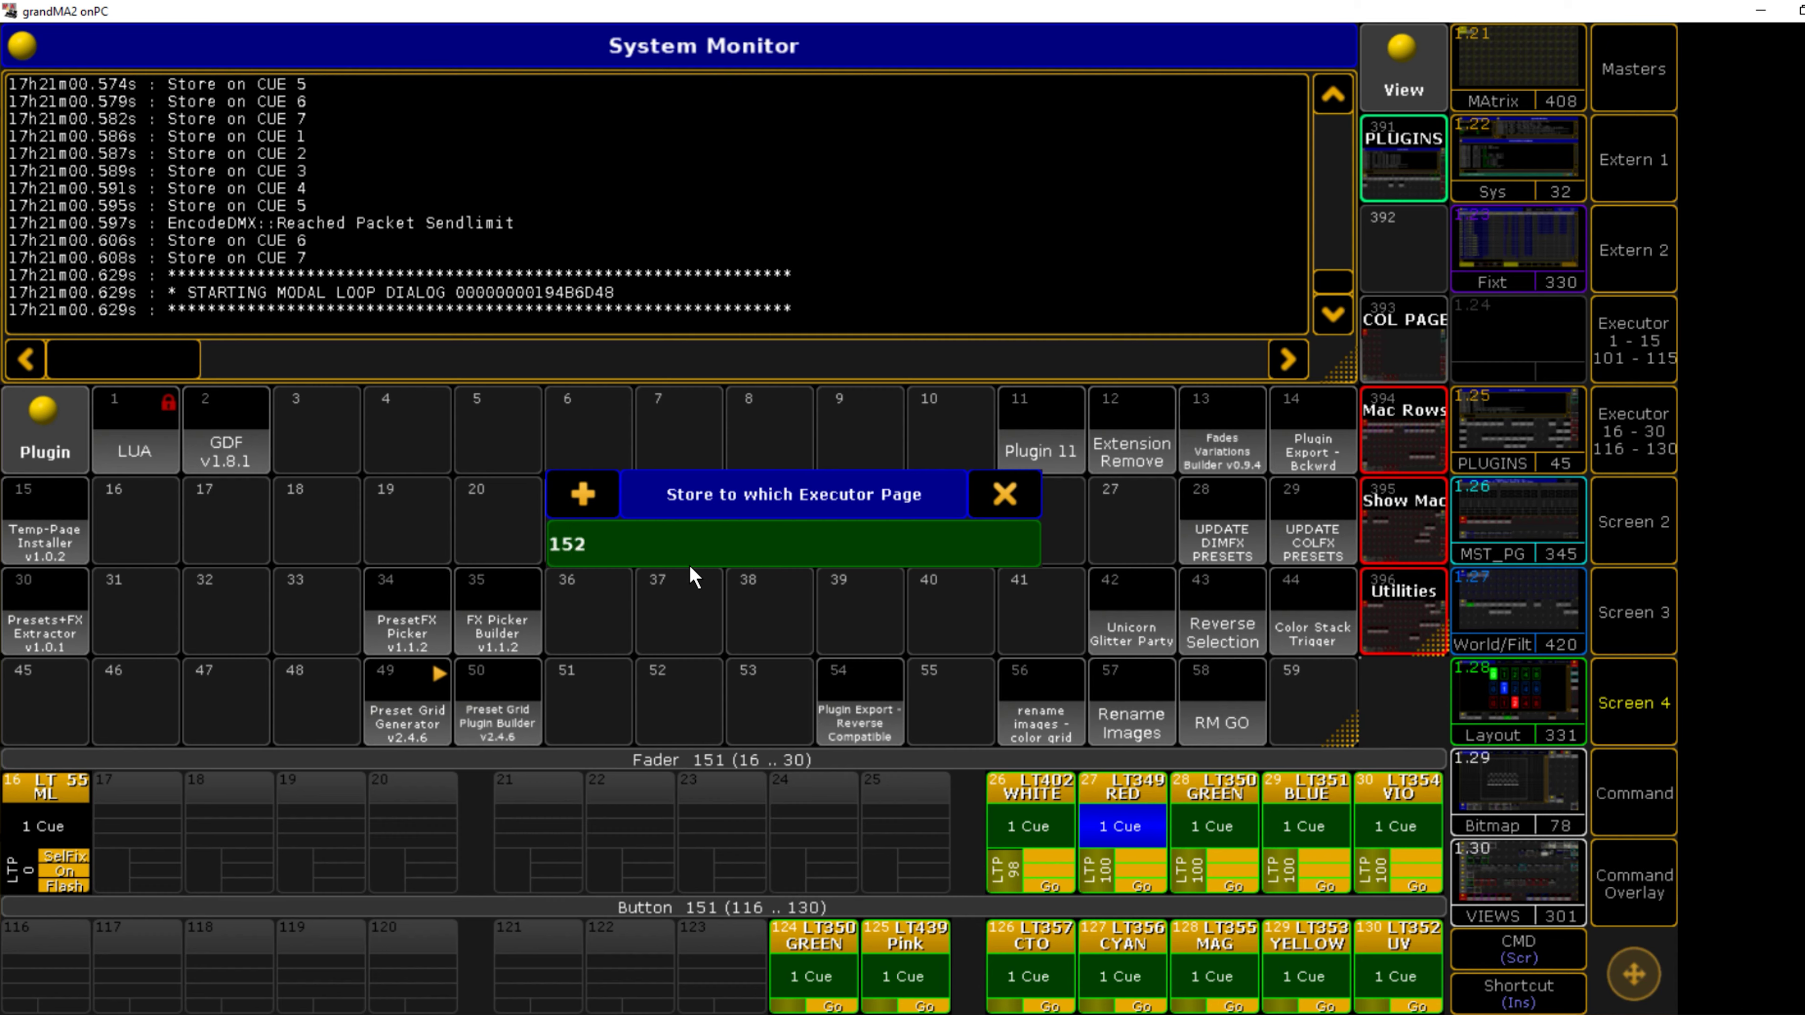
key(Return)
text(101)
key(Return)
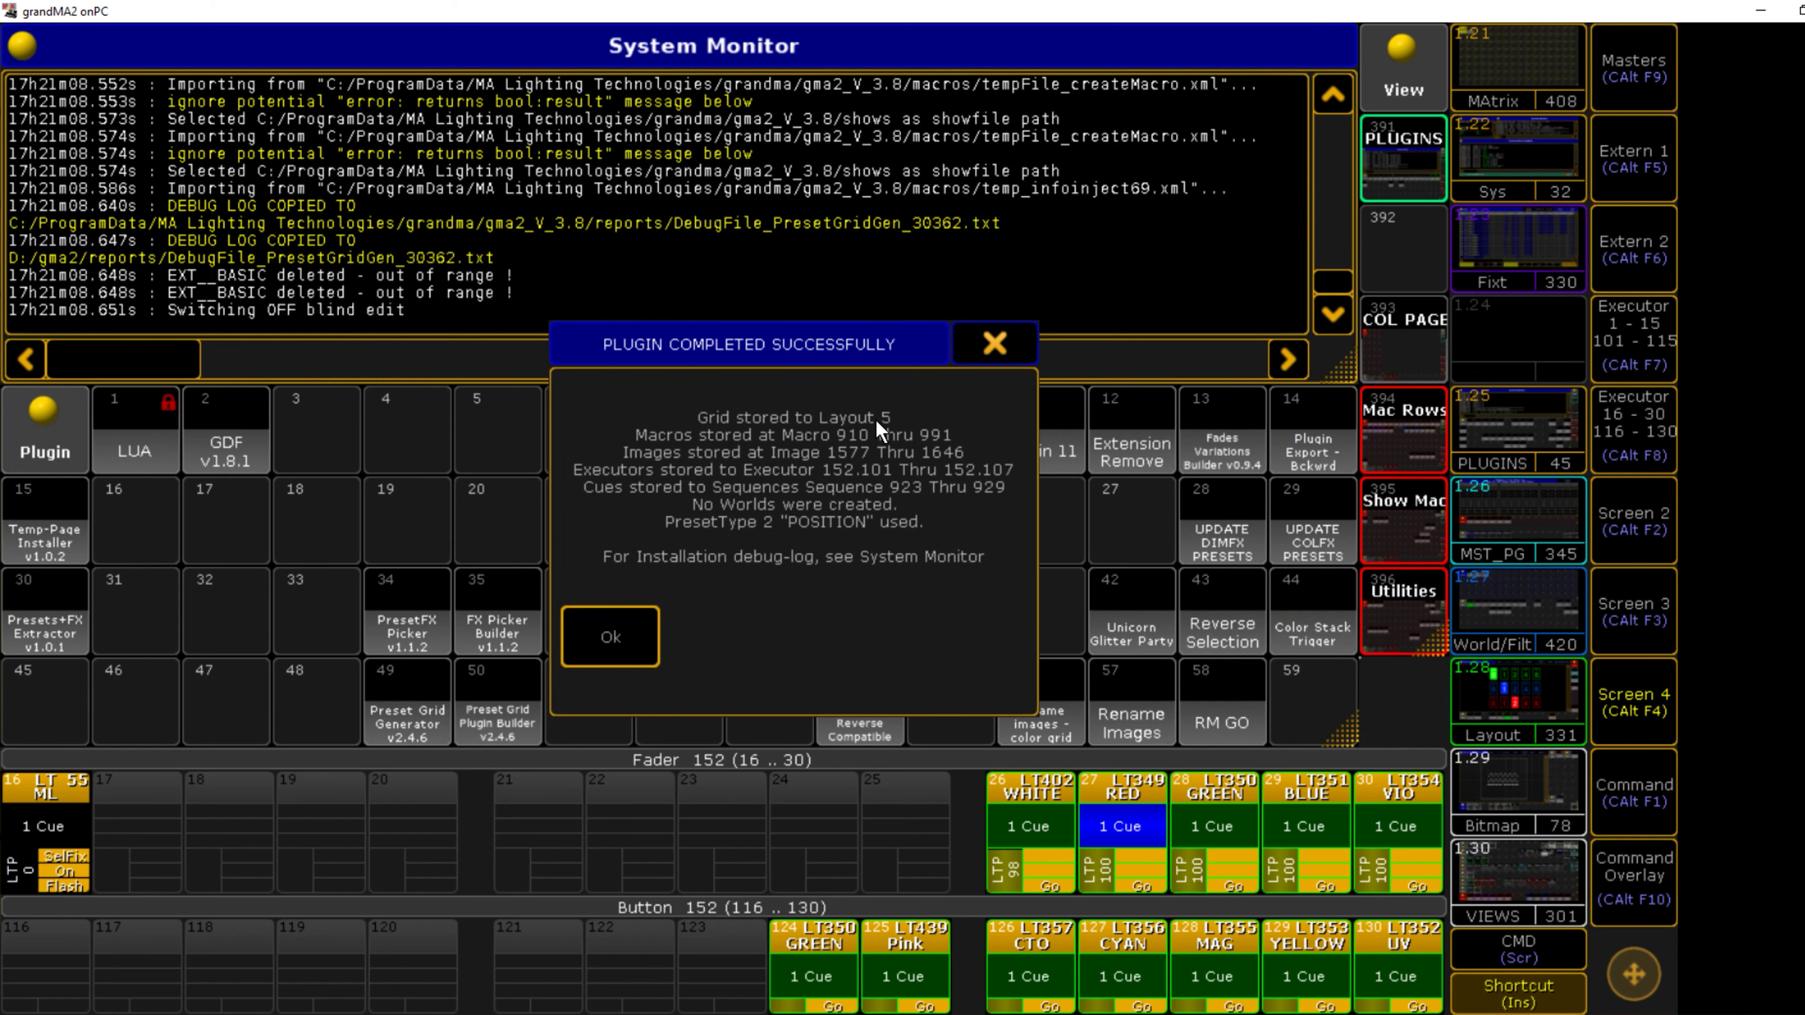
click(645, 626)
Step: Display the Position Macro Grid 5 layout in the layout view in place of Color Macro Grid 4
click(1670, 614)
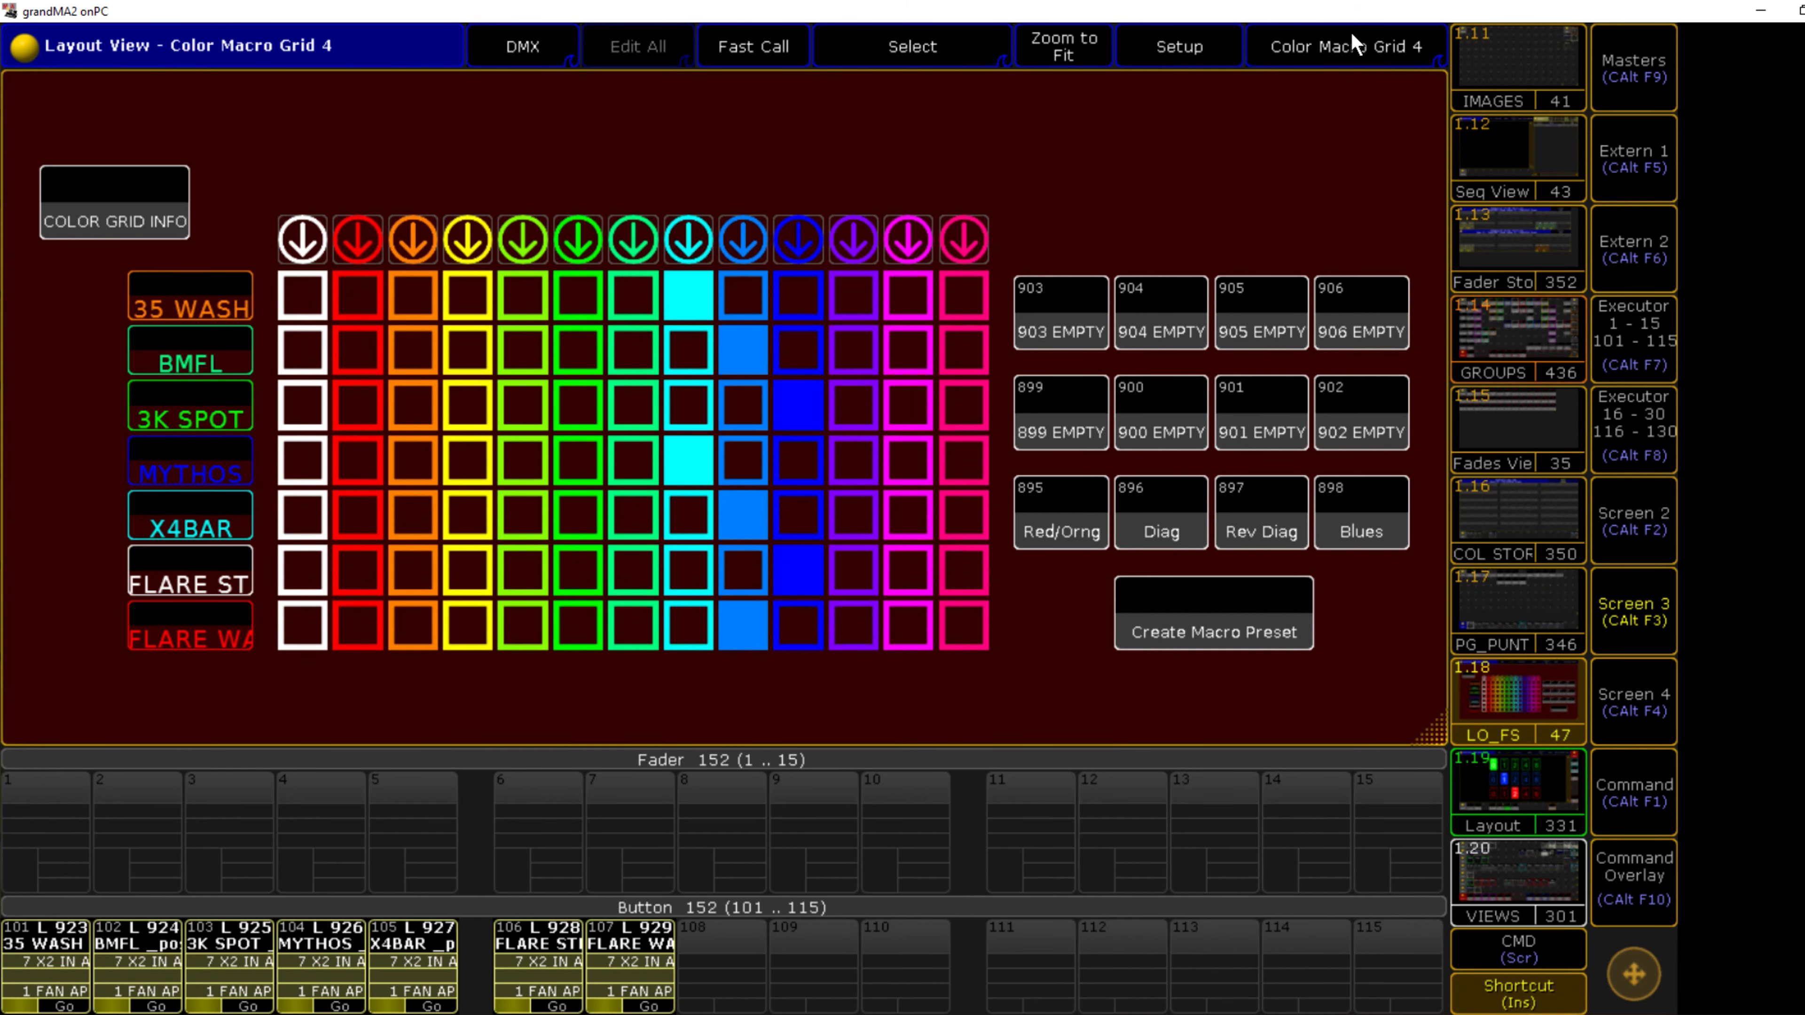
click(1354, 44)
click(859, 342)
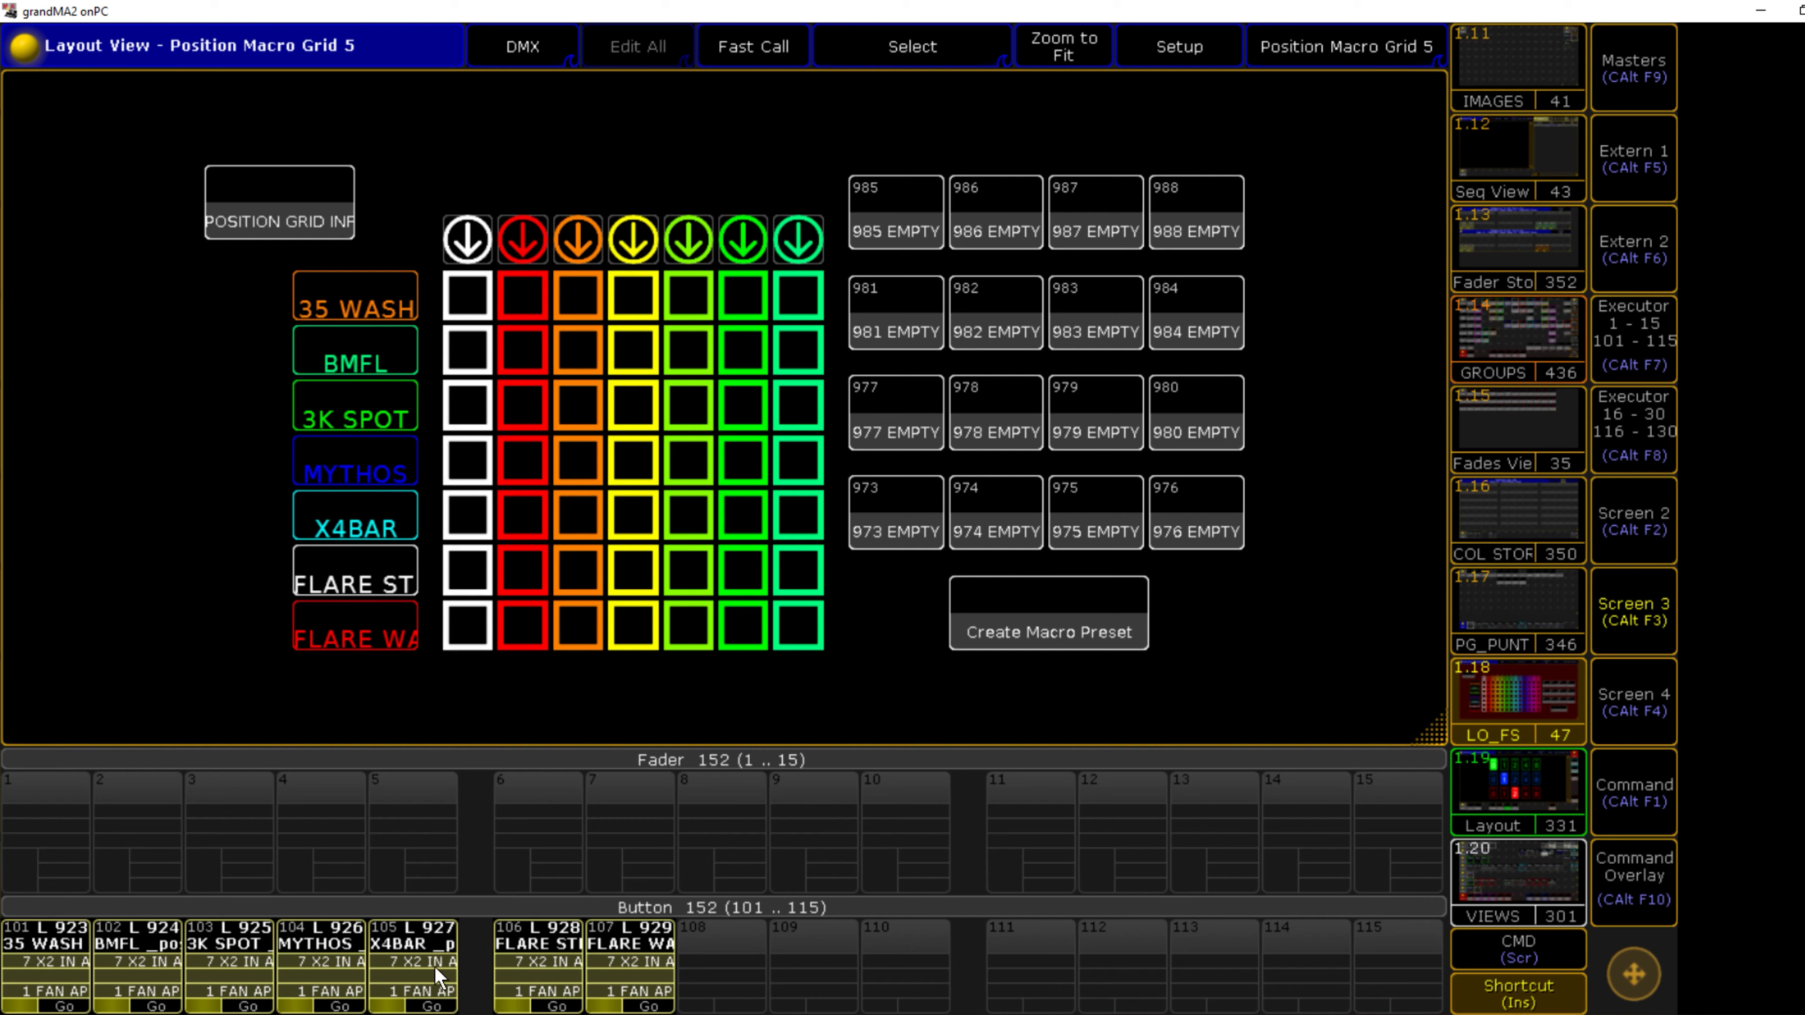
Step: Apply the white Fan Apron column to all groups and inspect the 35 WASH Fan Apron macro's command lines
click(474, 252)
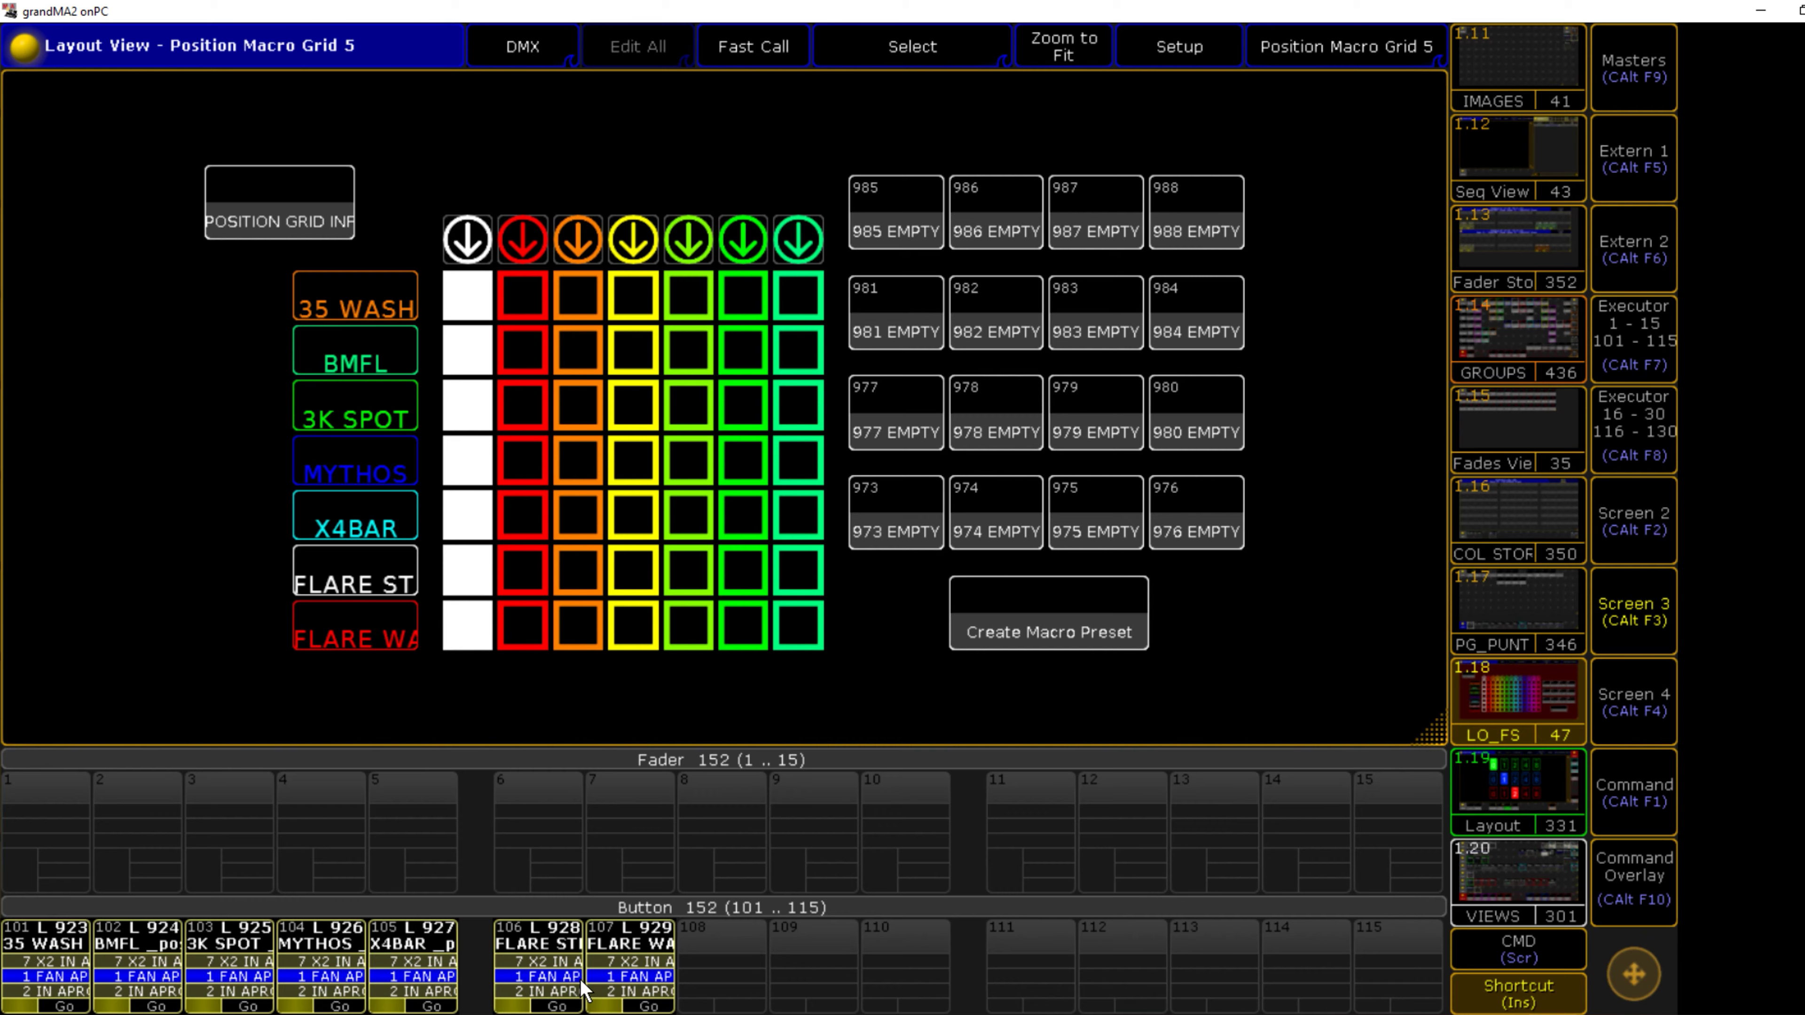
click(484, 285)
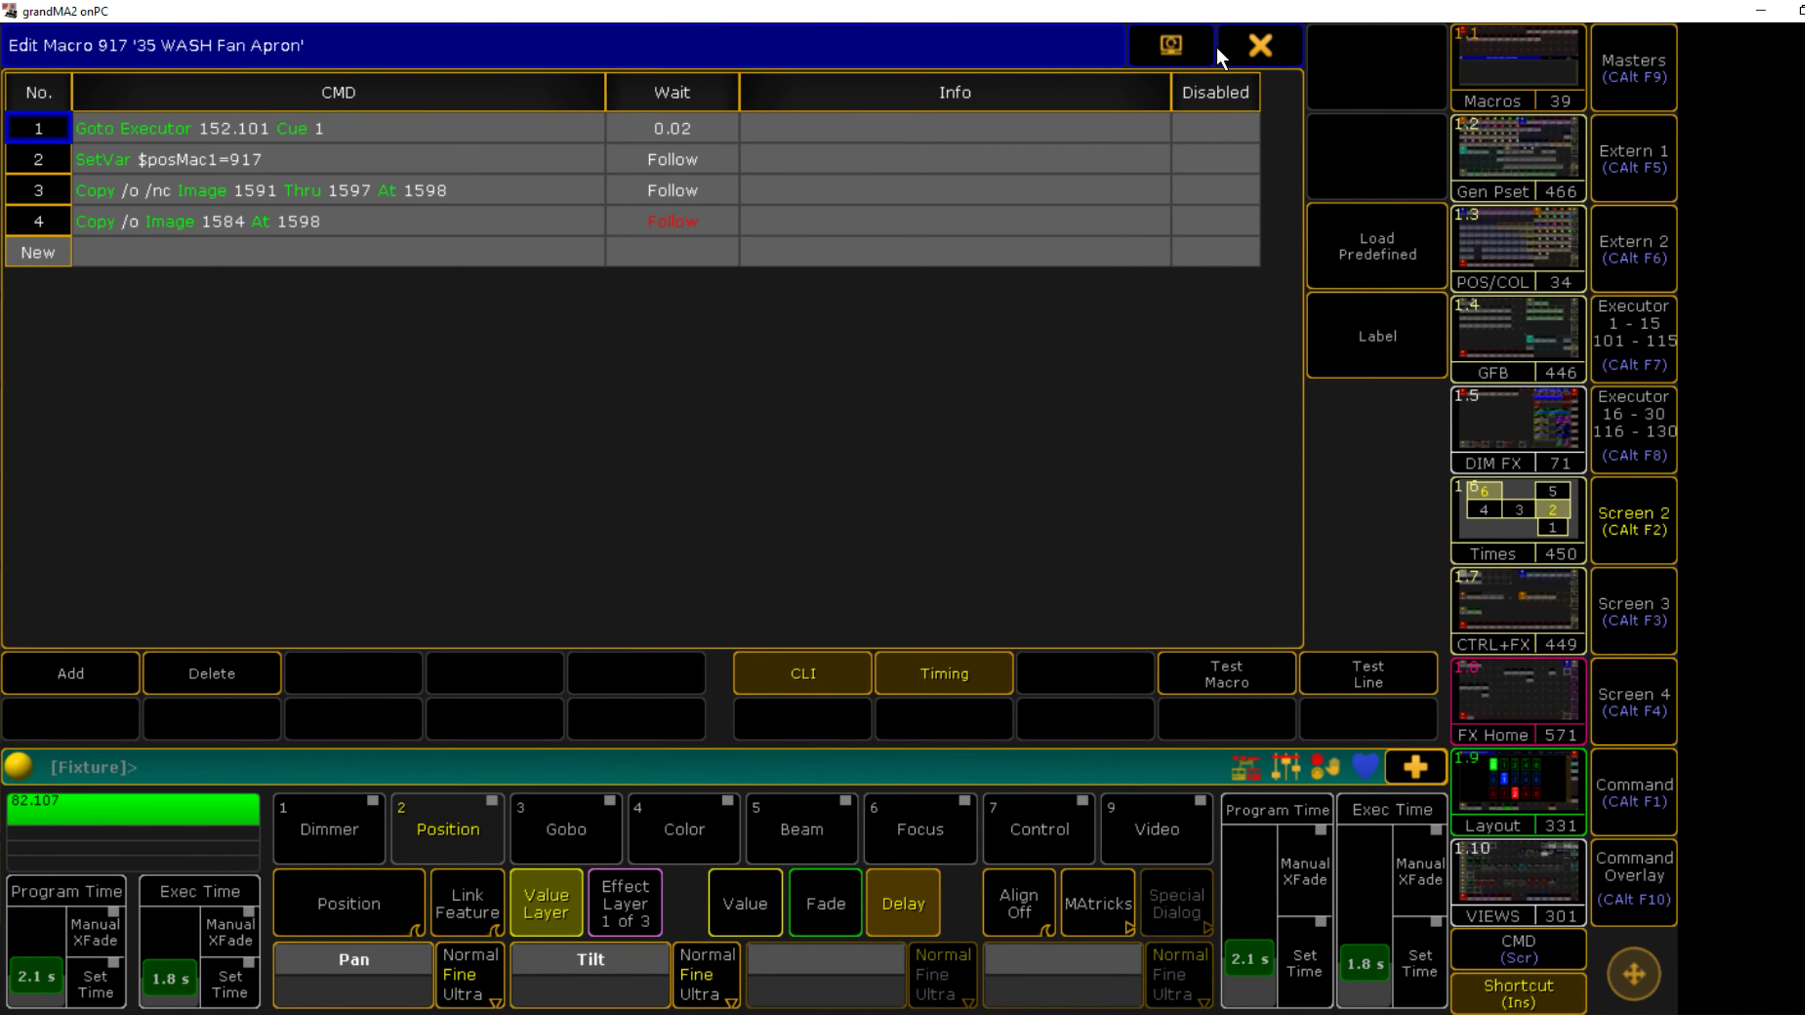
click(1260, 46)
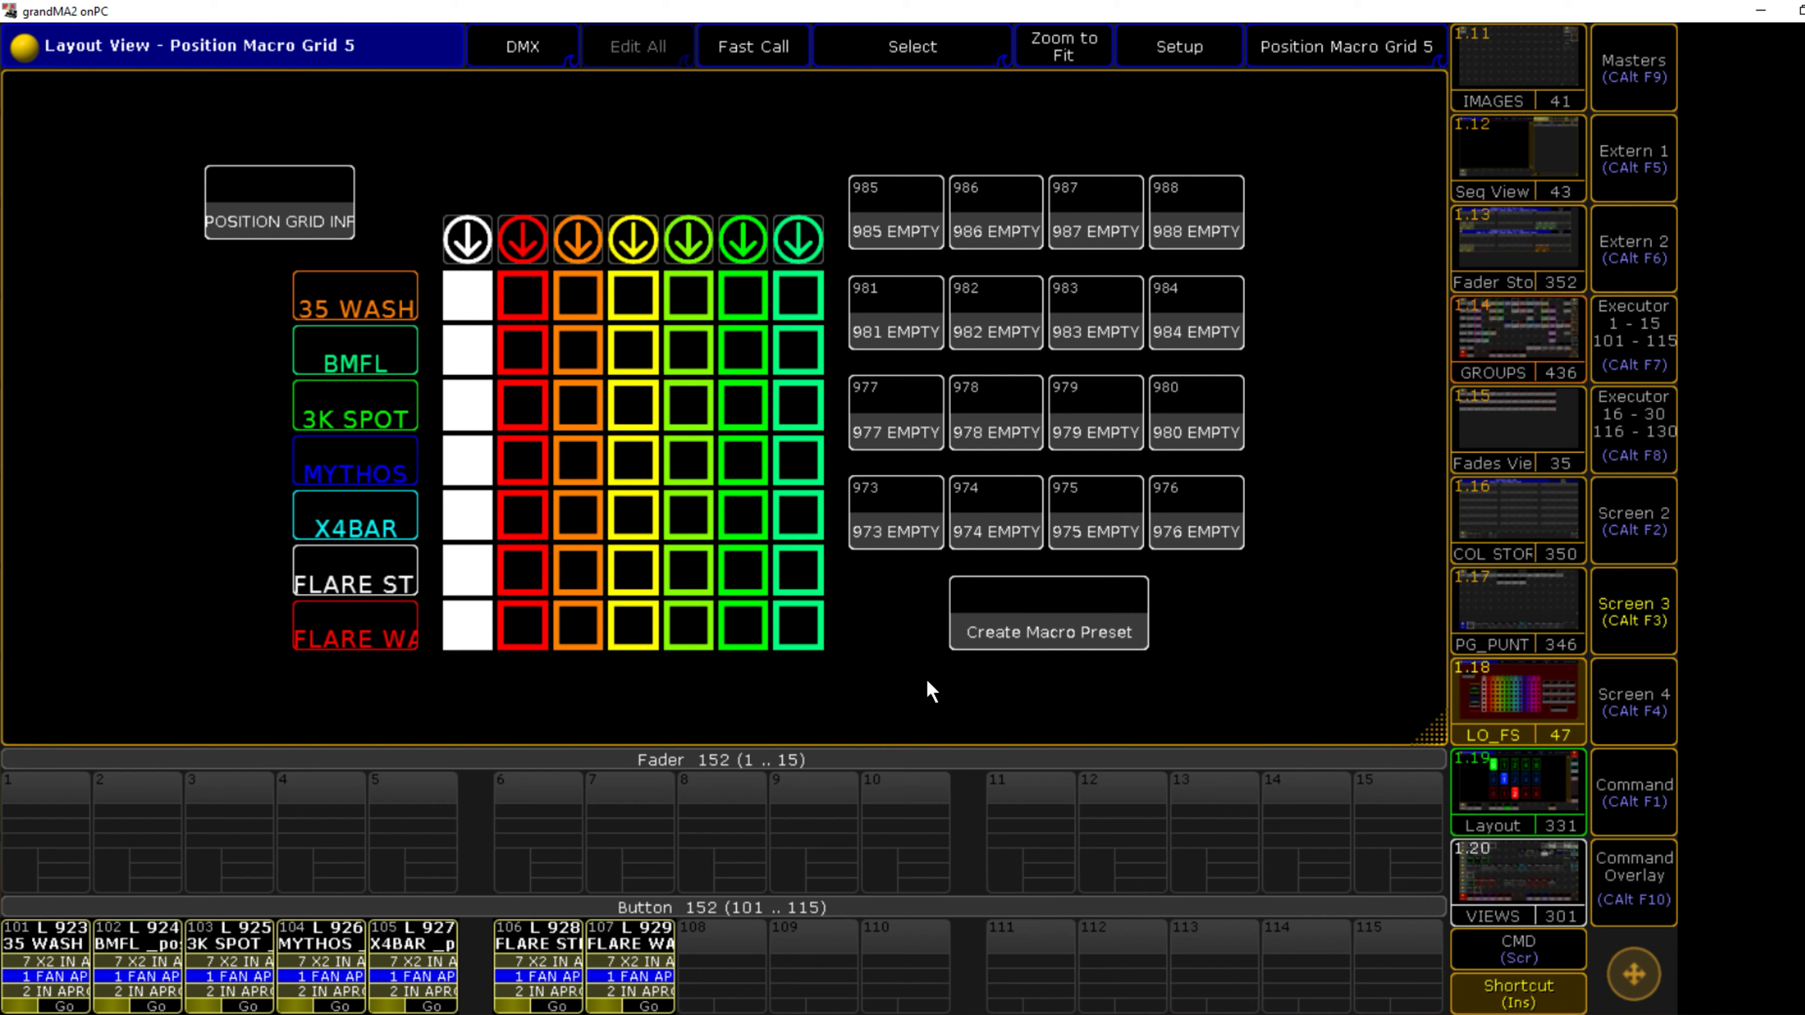
Step: Set a diagonal in the position grid, giving BMFL through the last Flare group the second through seventh positions in order
click(505, 347)
click(565, 405)
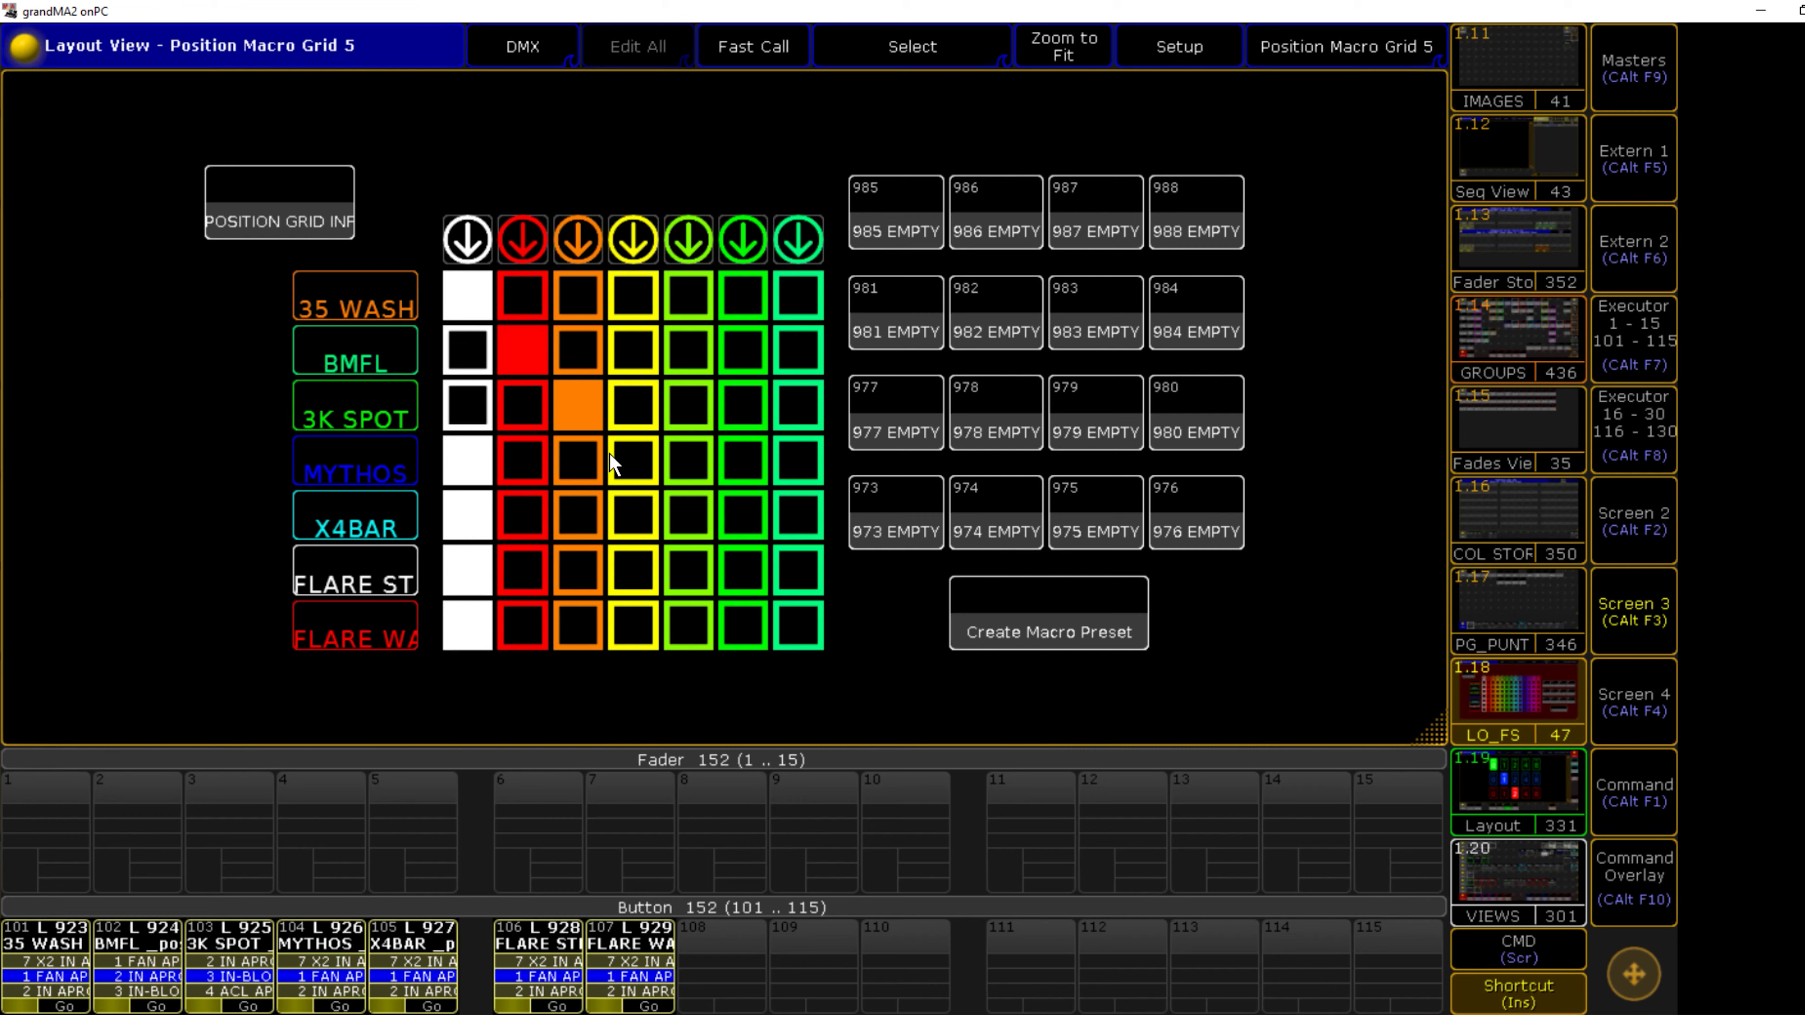
click(625, 462)
click(740, 518)
click(688, 516)
click(742, 572)
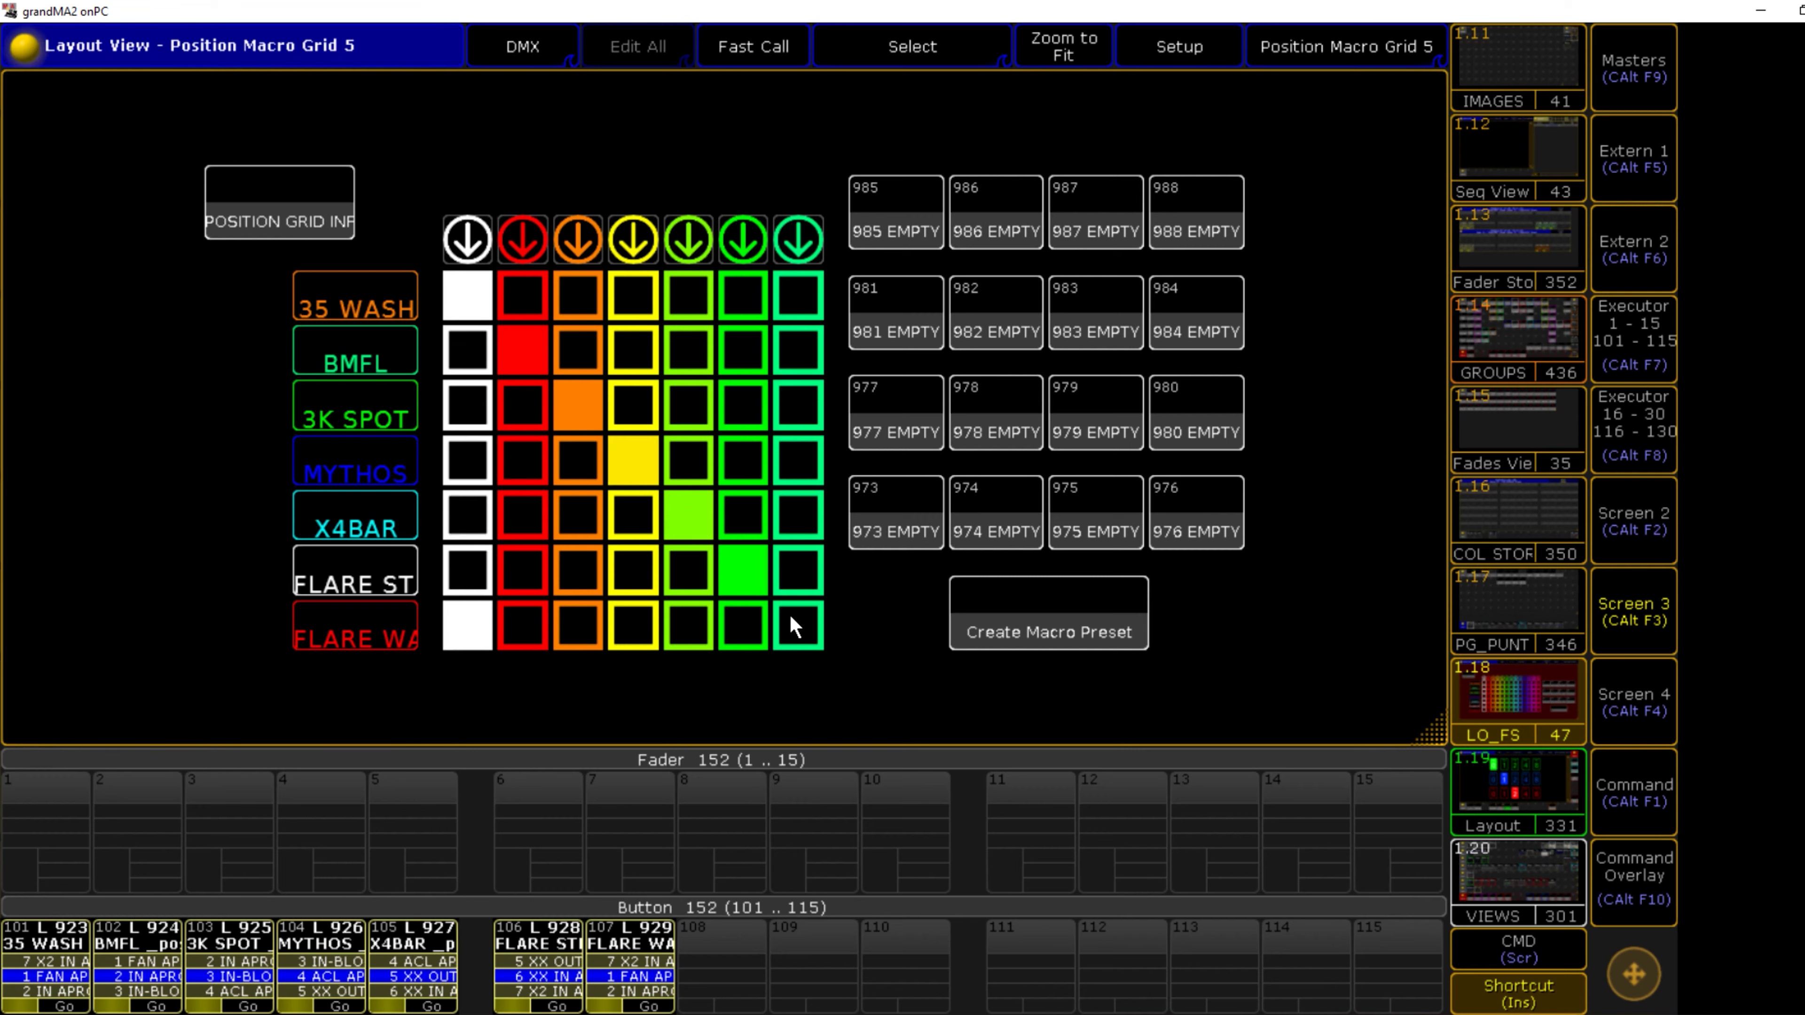
click(795, 626)
Step: Create a macro preset of the diagonal look in macro 973 and test its recall after applying the orange column to all groups
click(1045, 630)
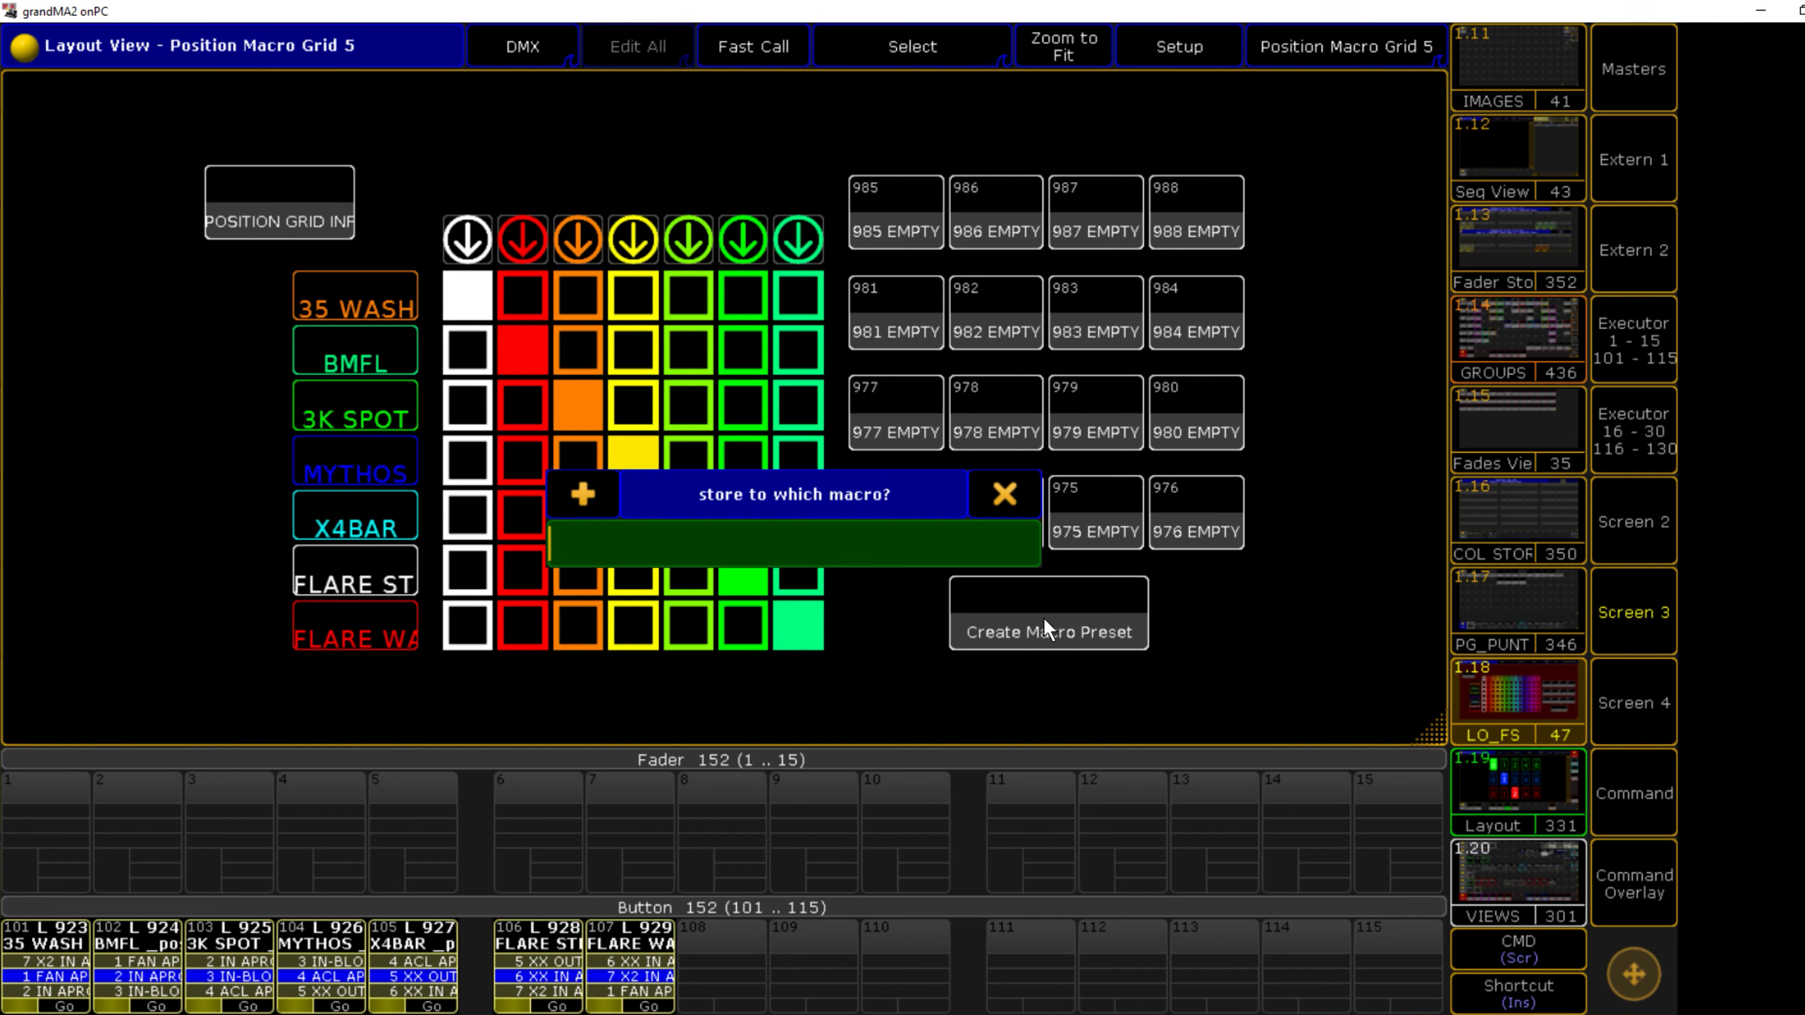
text(973)
key(Return)
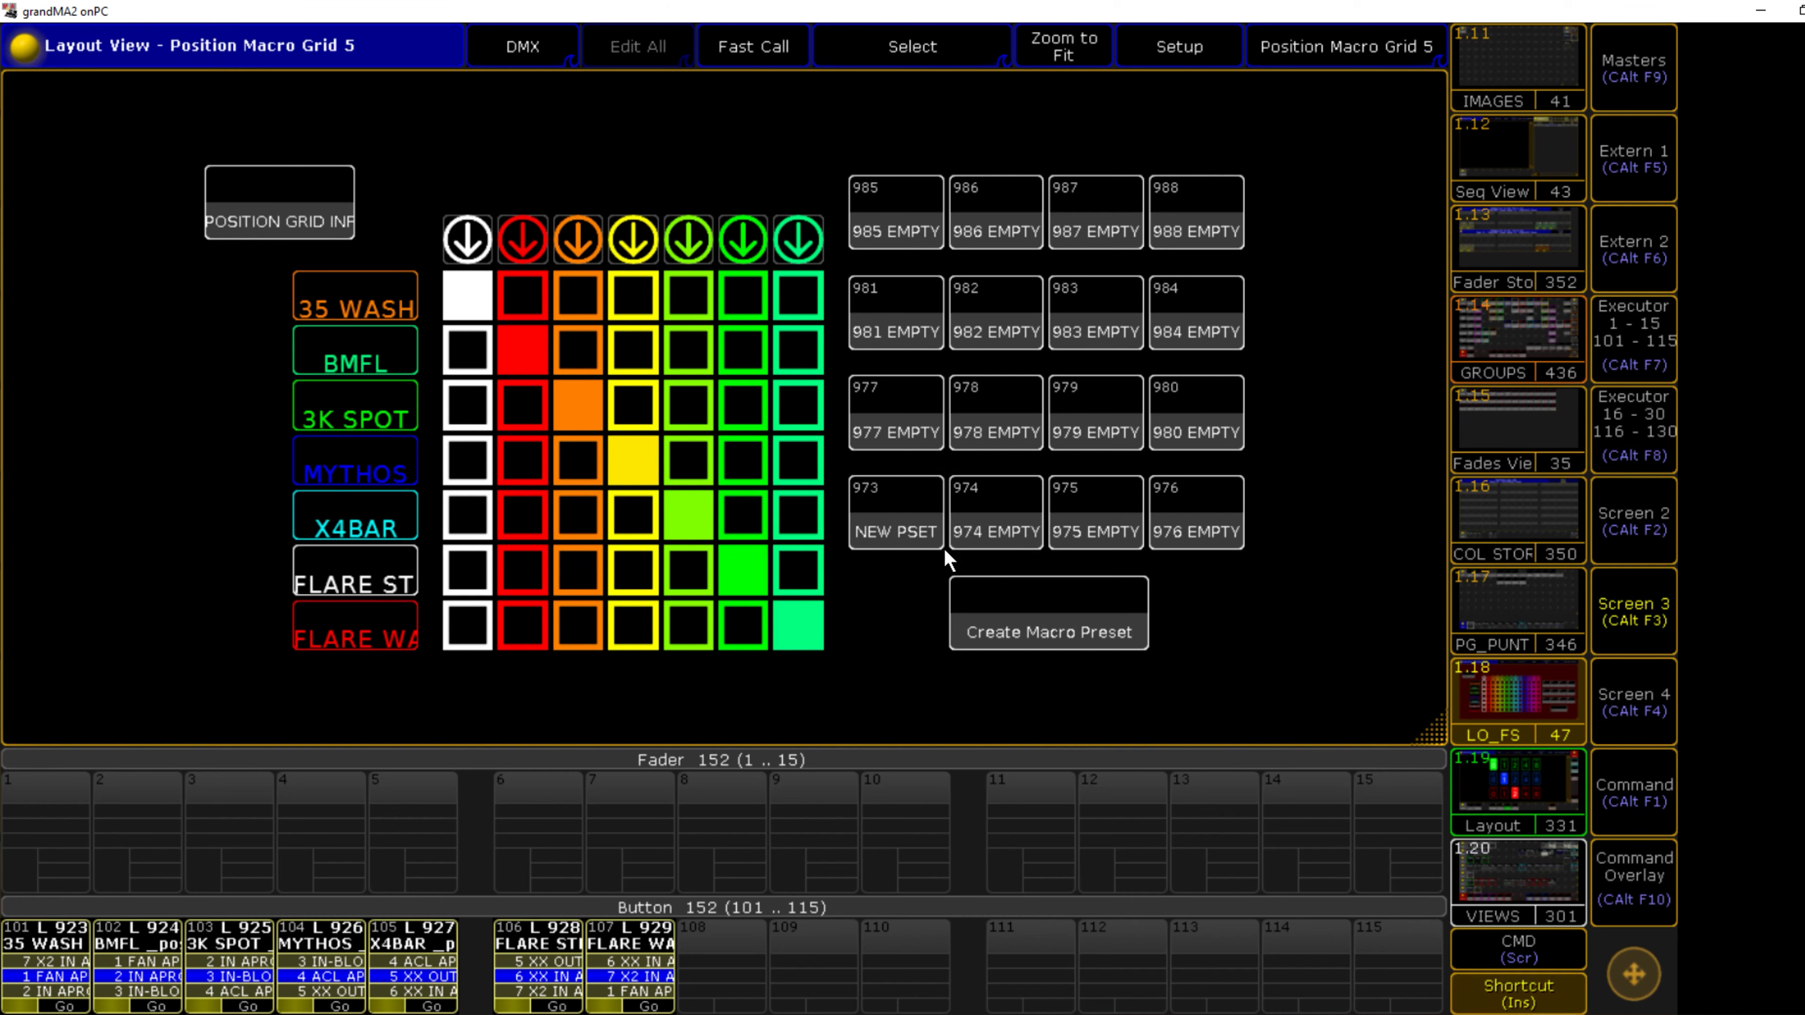
click(583, 239)
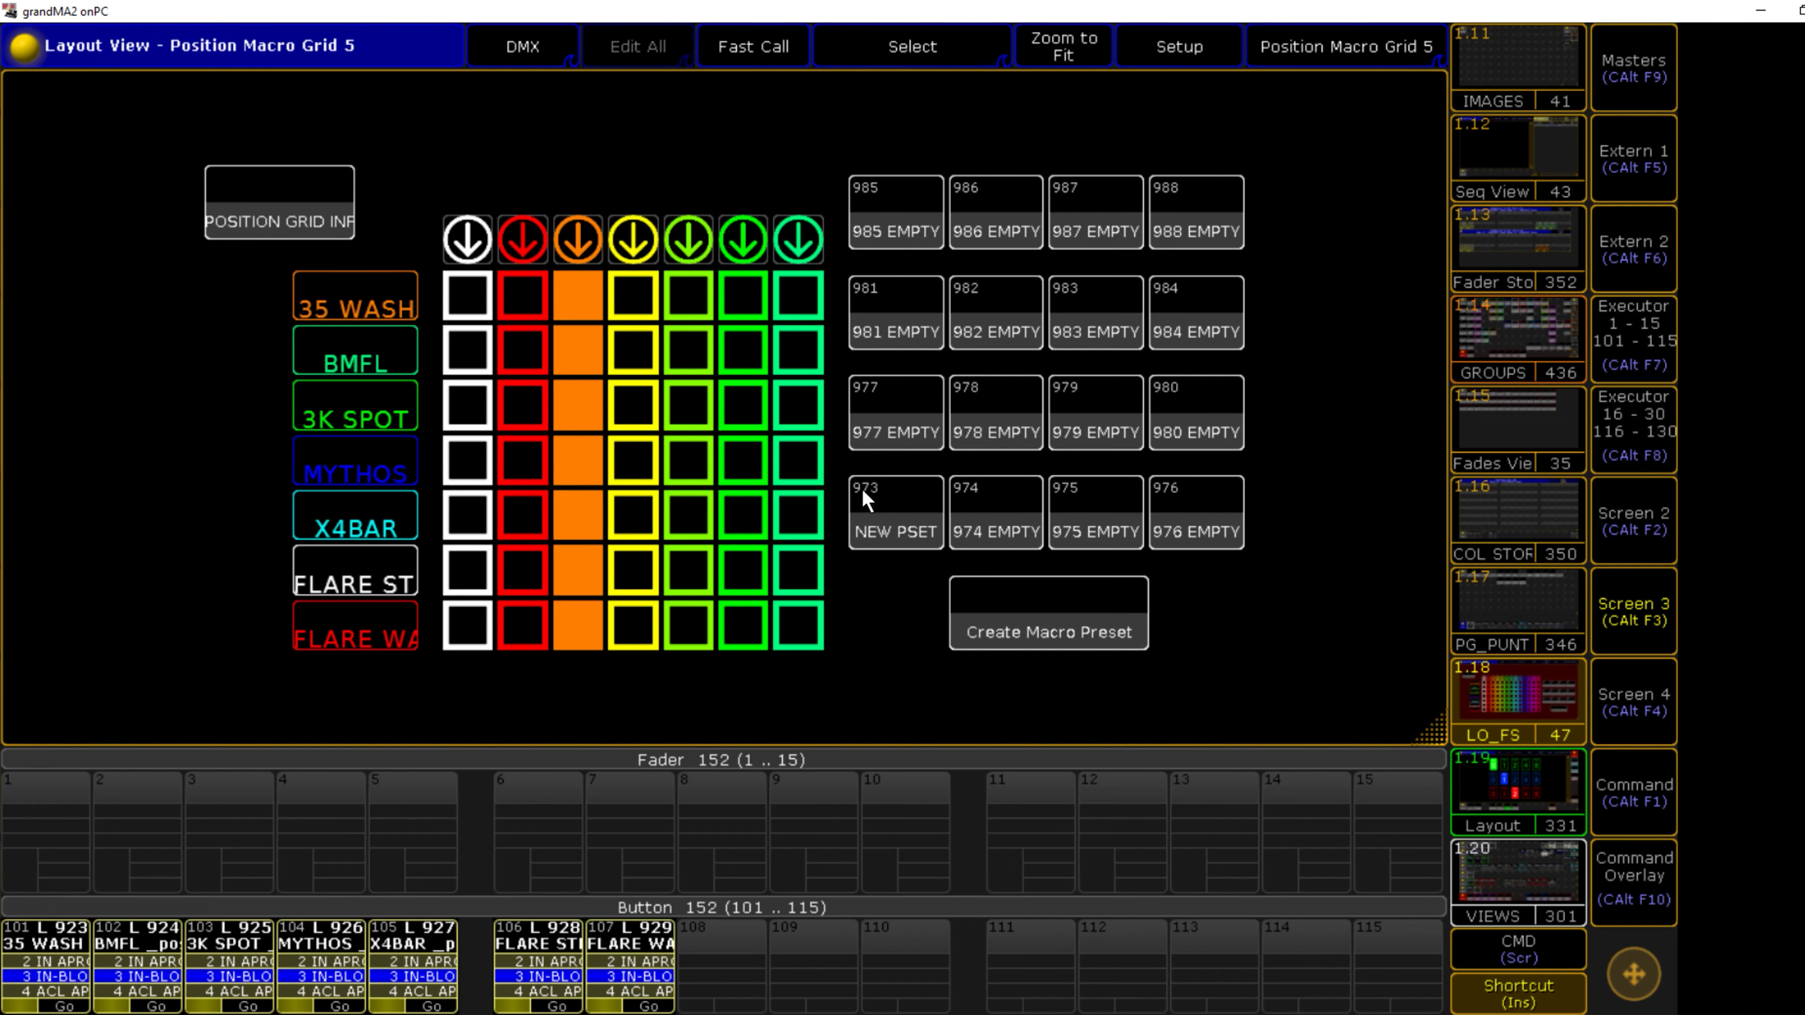
click(908, 524)
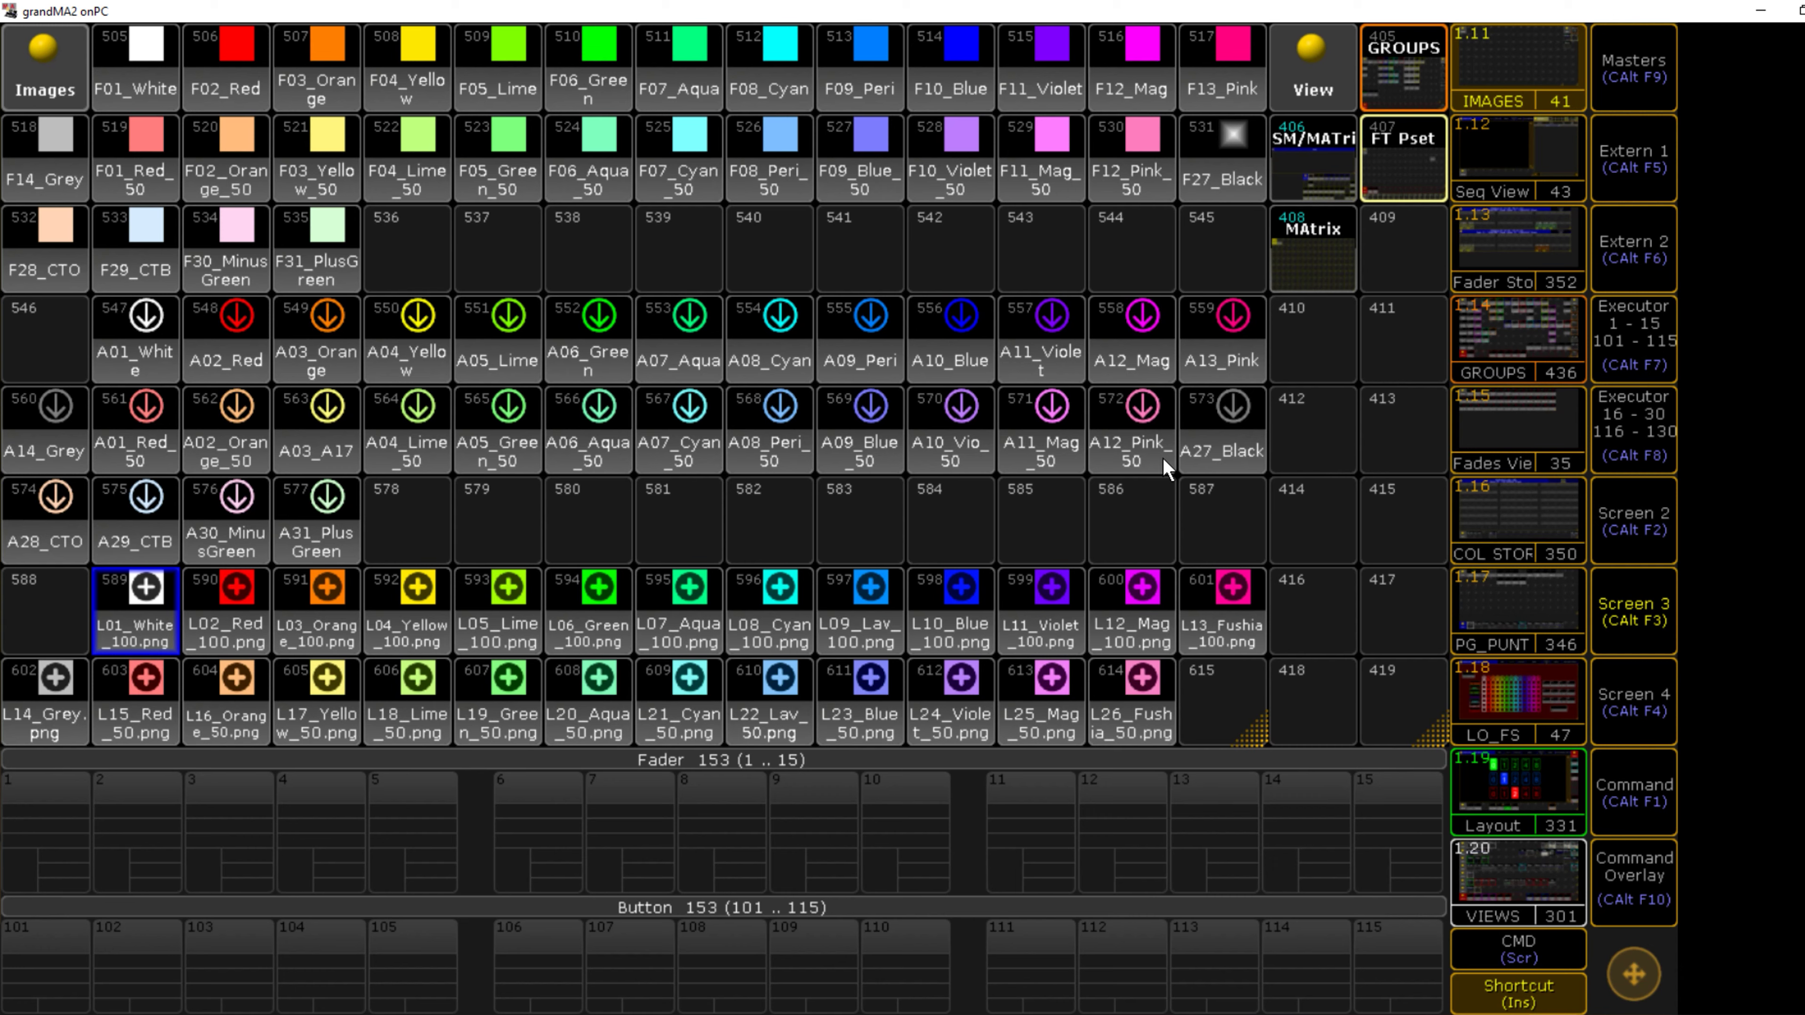
Step: Compare the arrow, on and off image ranges in the Preset Grid Plugin Builder v2.4.6 code with the image pool
click(1626, 709)
right_click(520, 715)
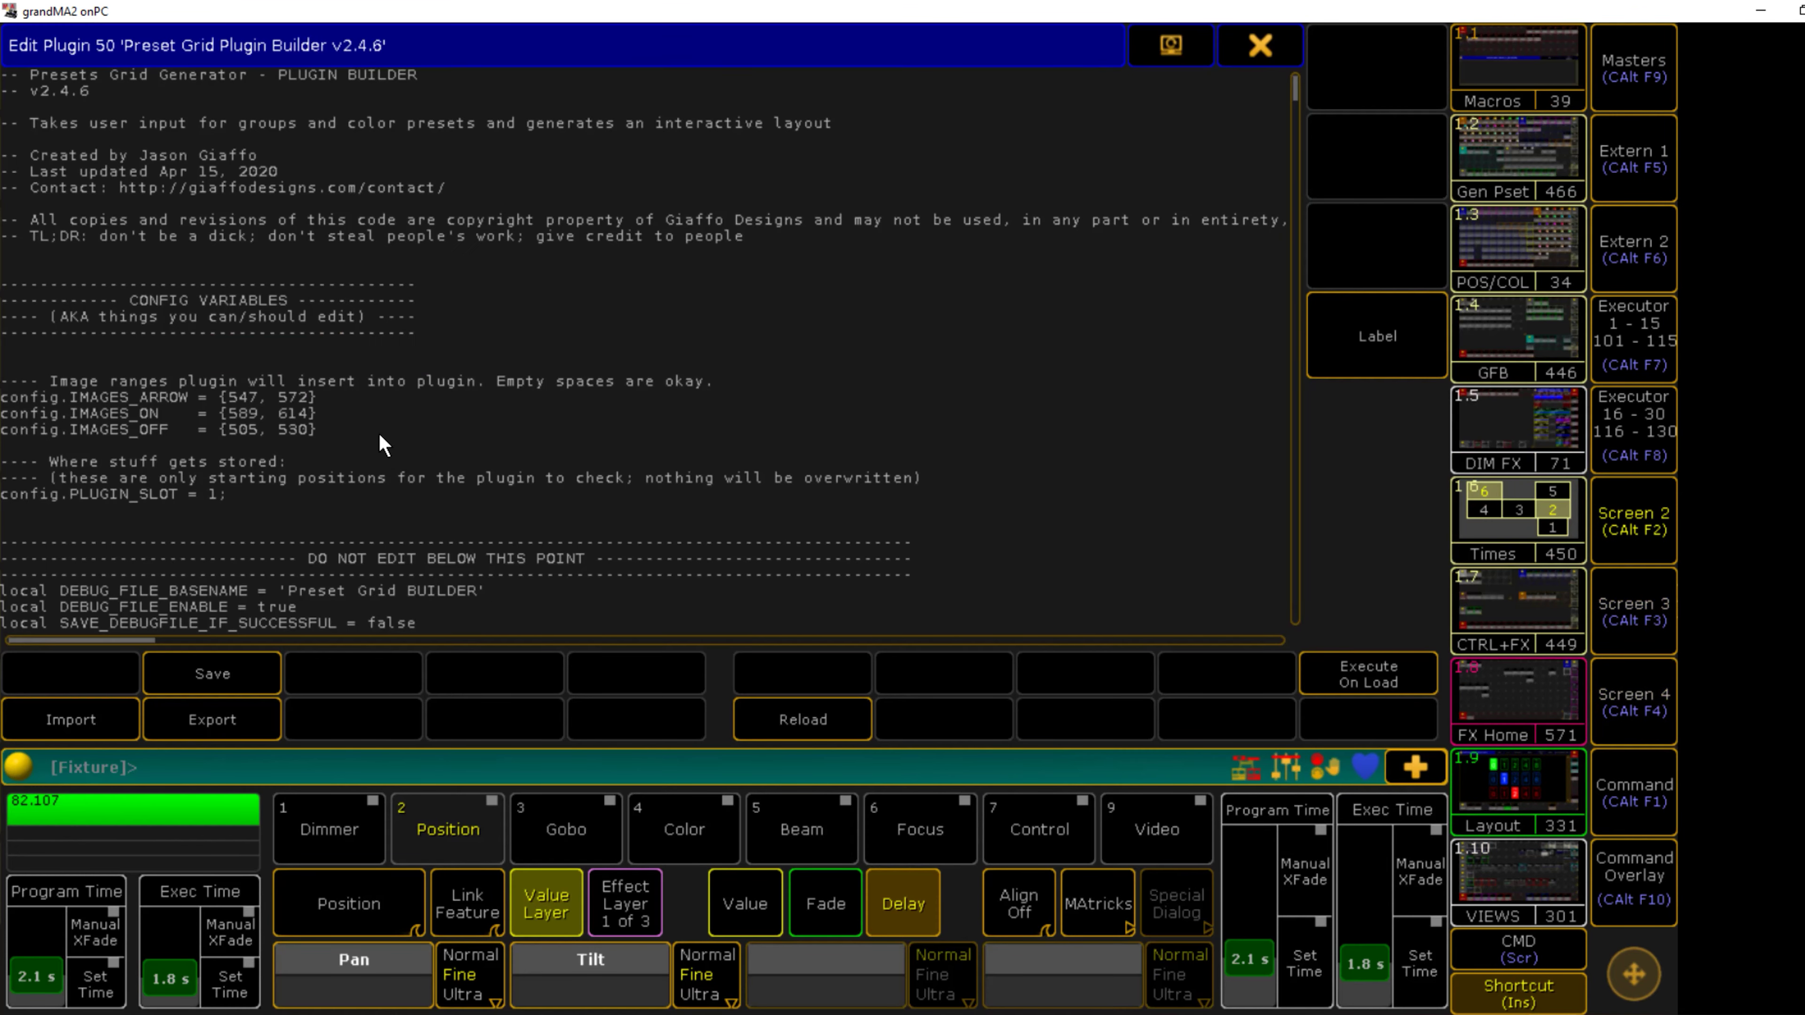
drag(224, 396, 340, 426)
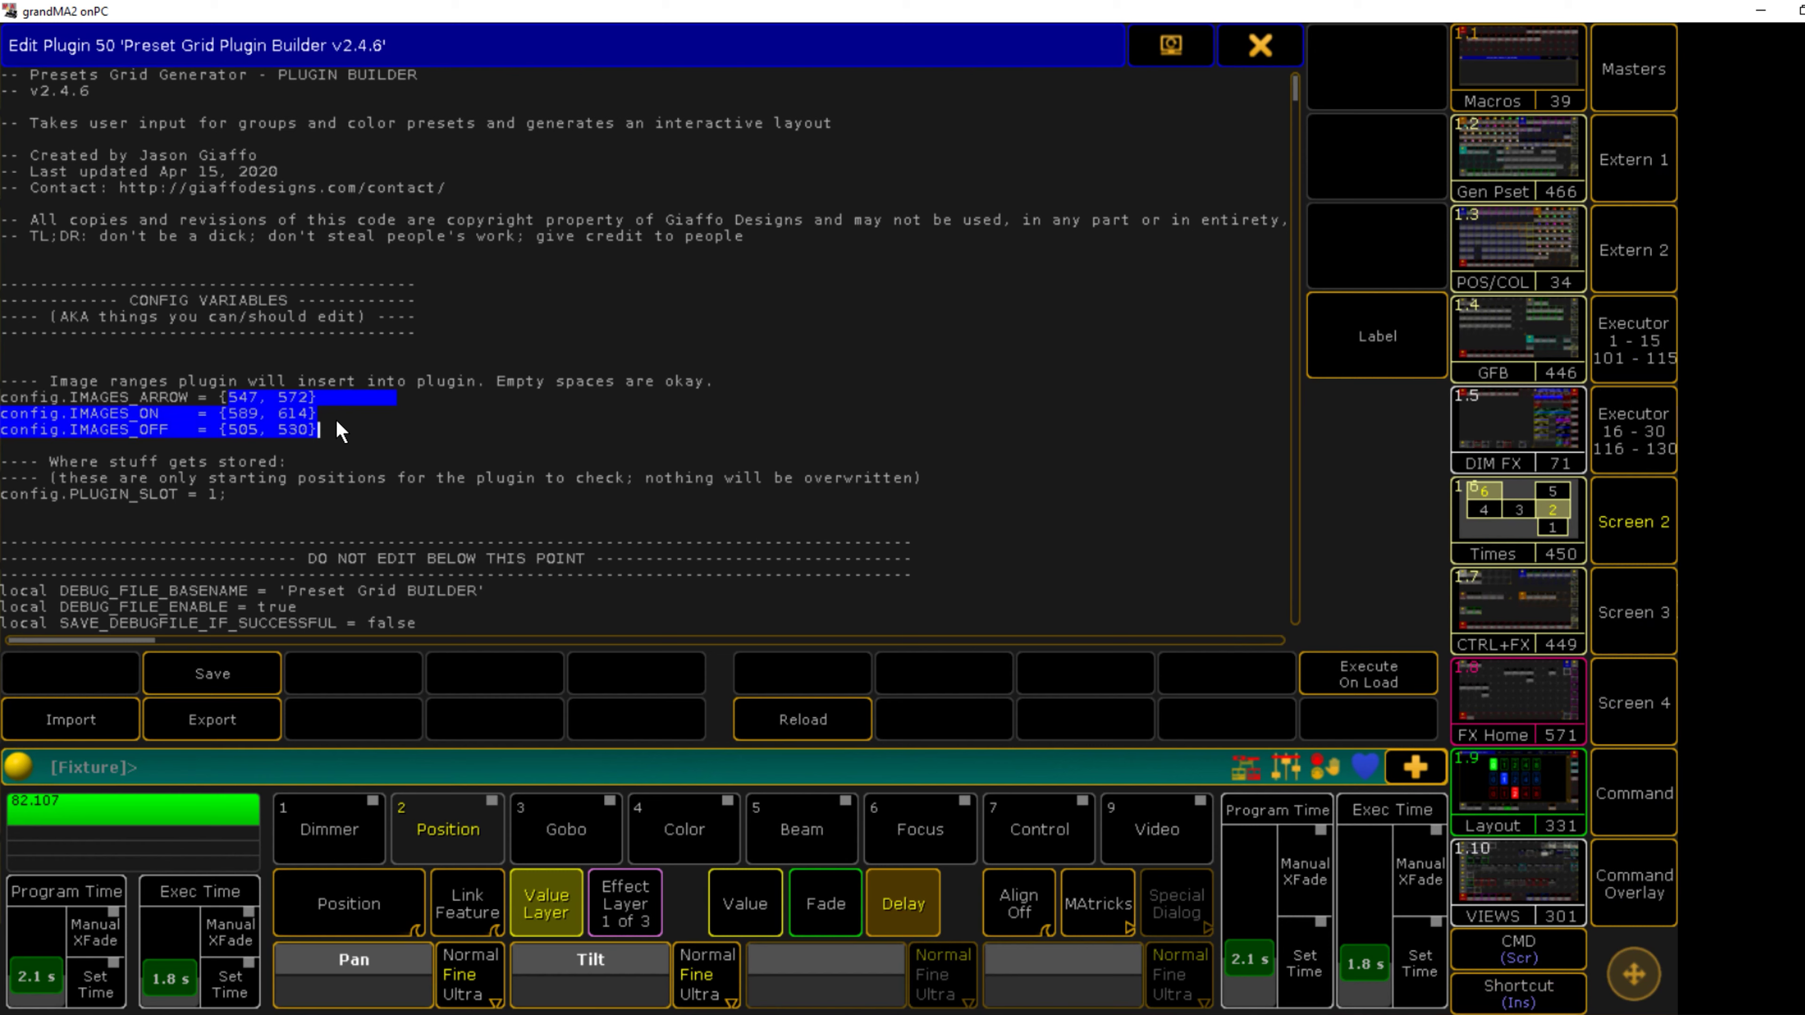
drag(221, 397, 283, 403)
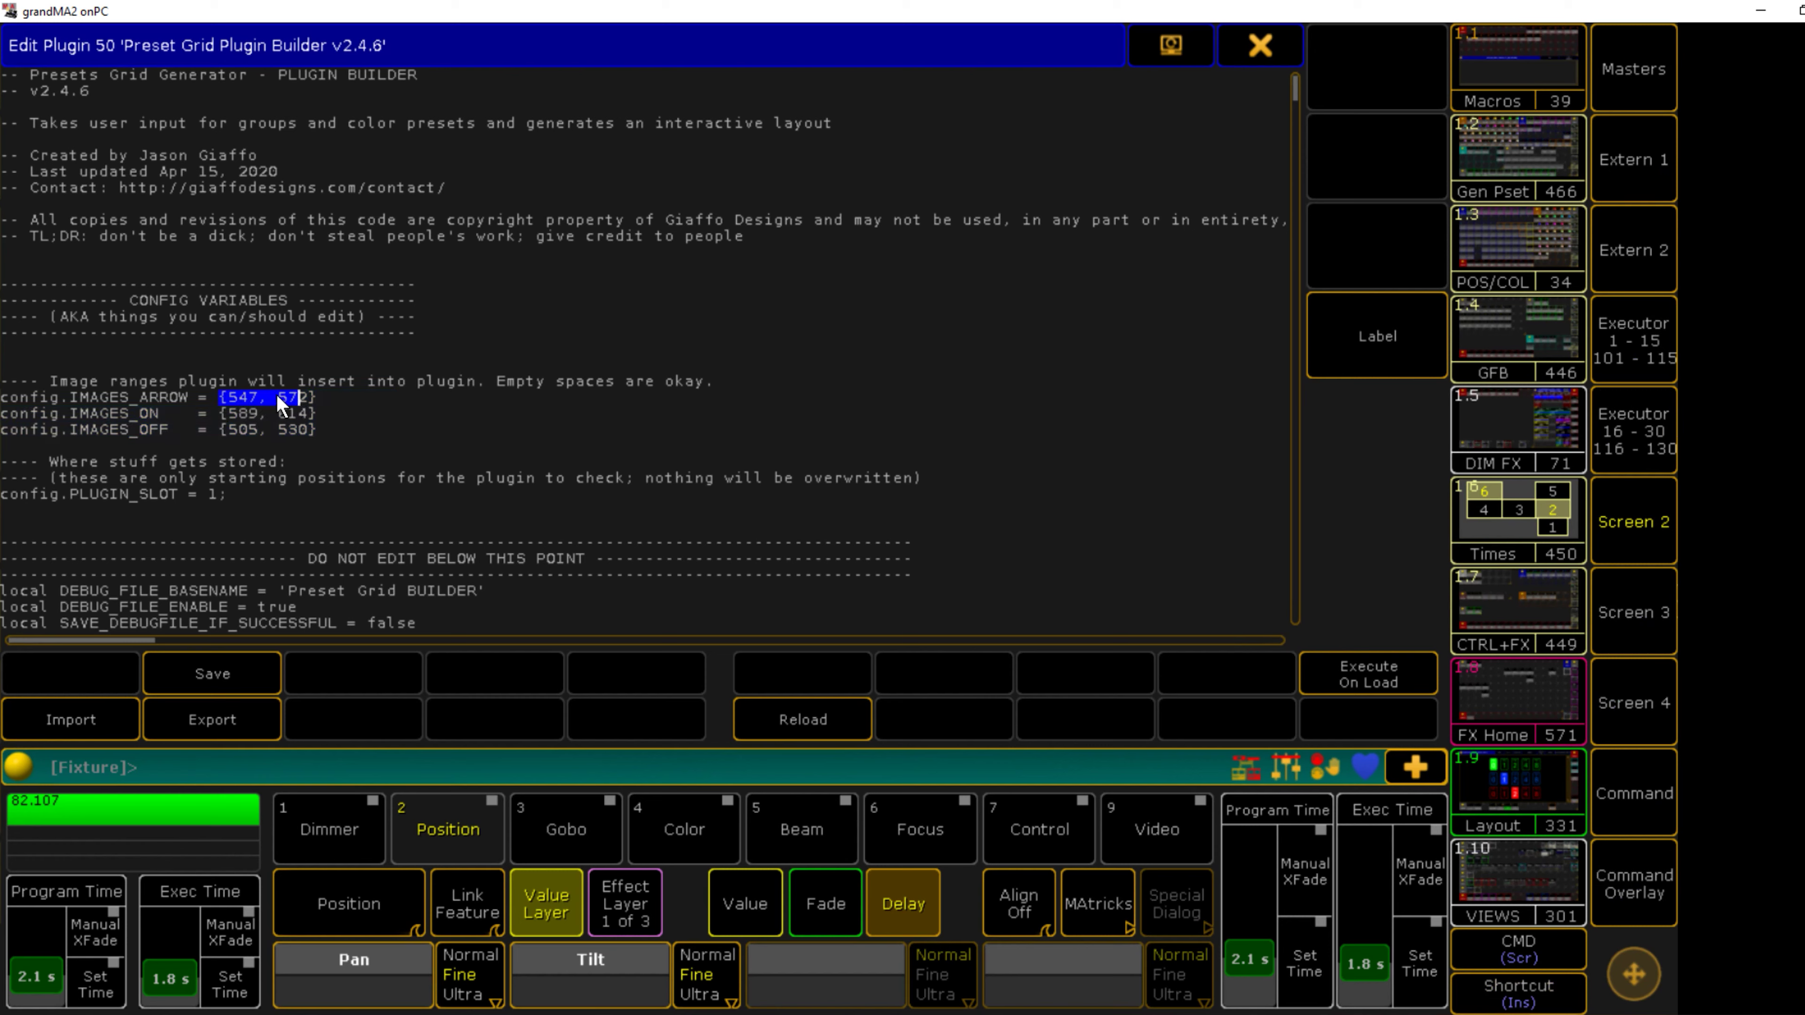
click(1649, 626)
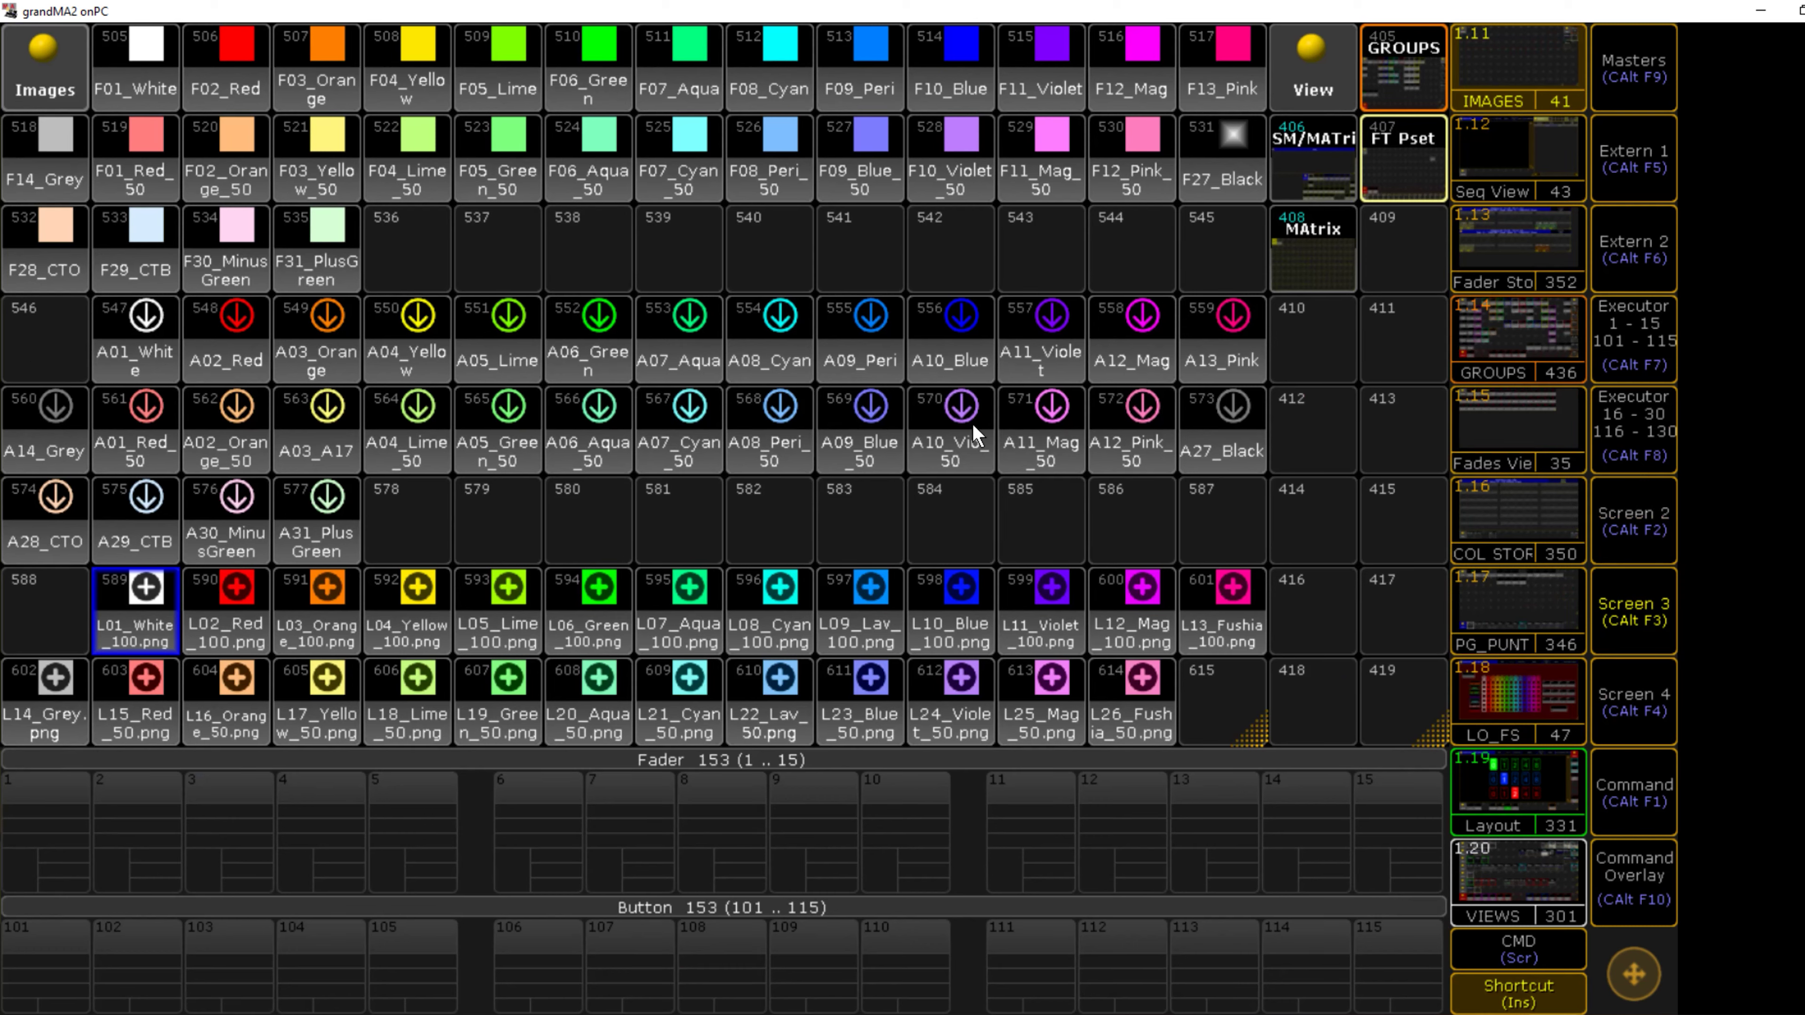
click(1639, 548)
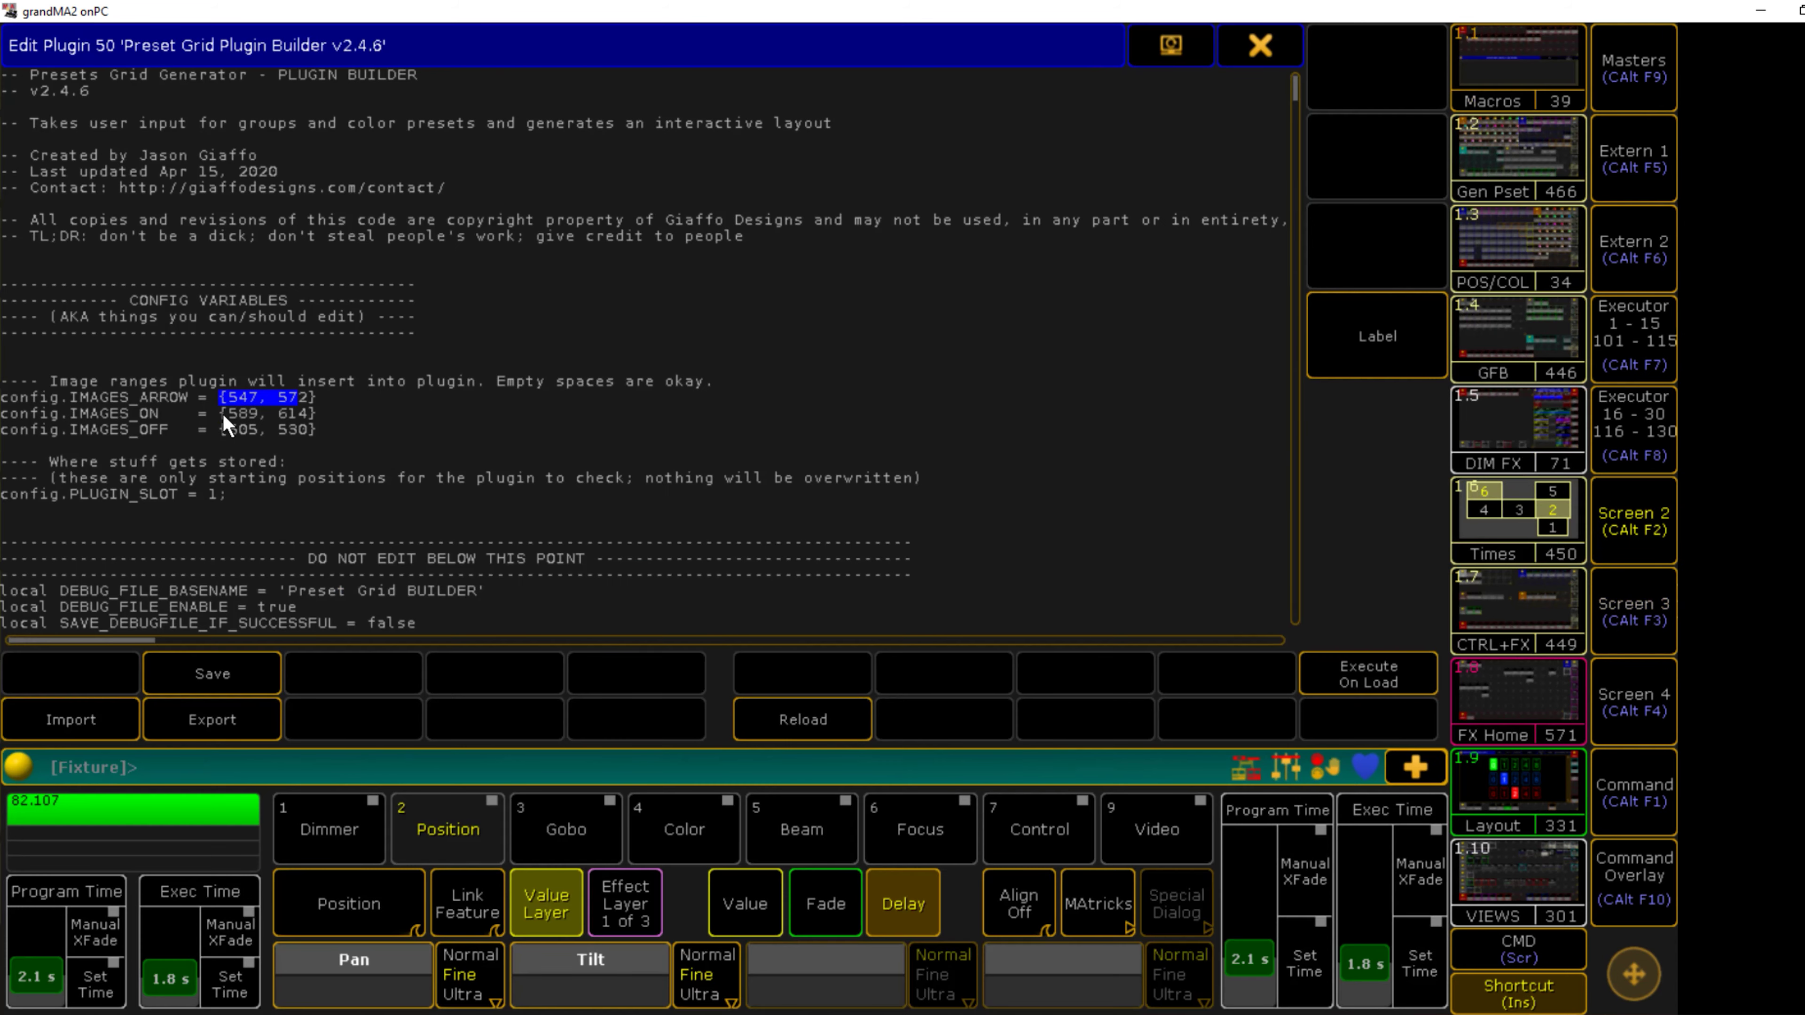
click(1634, 613)
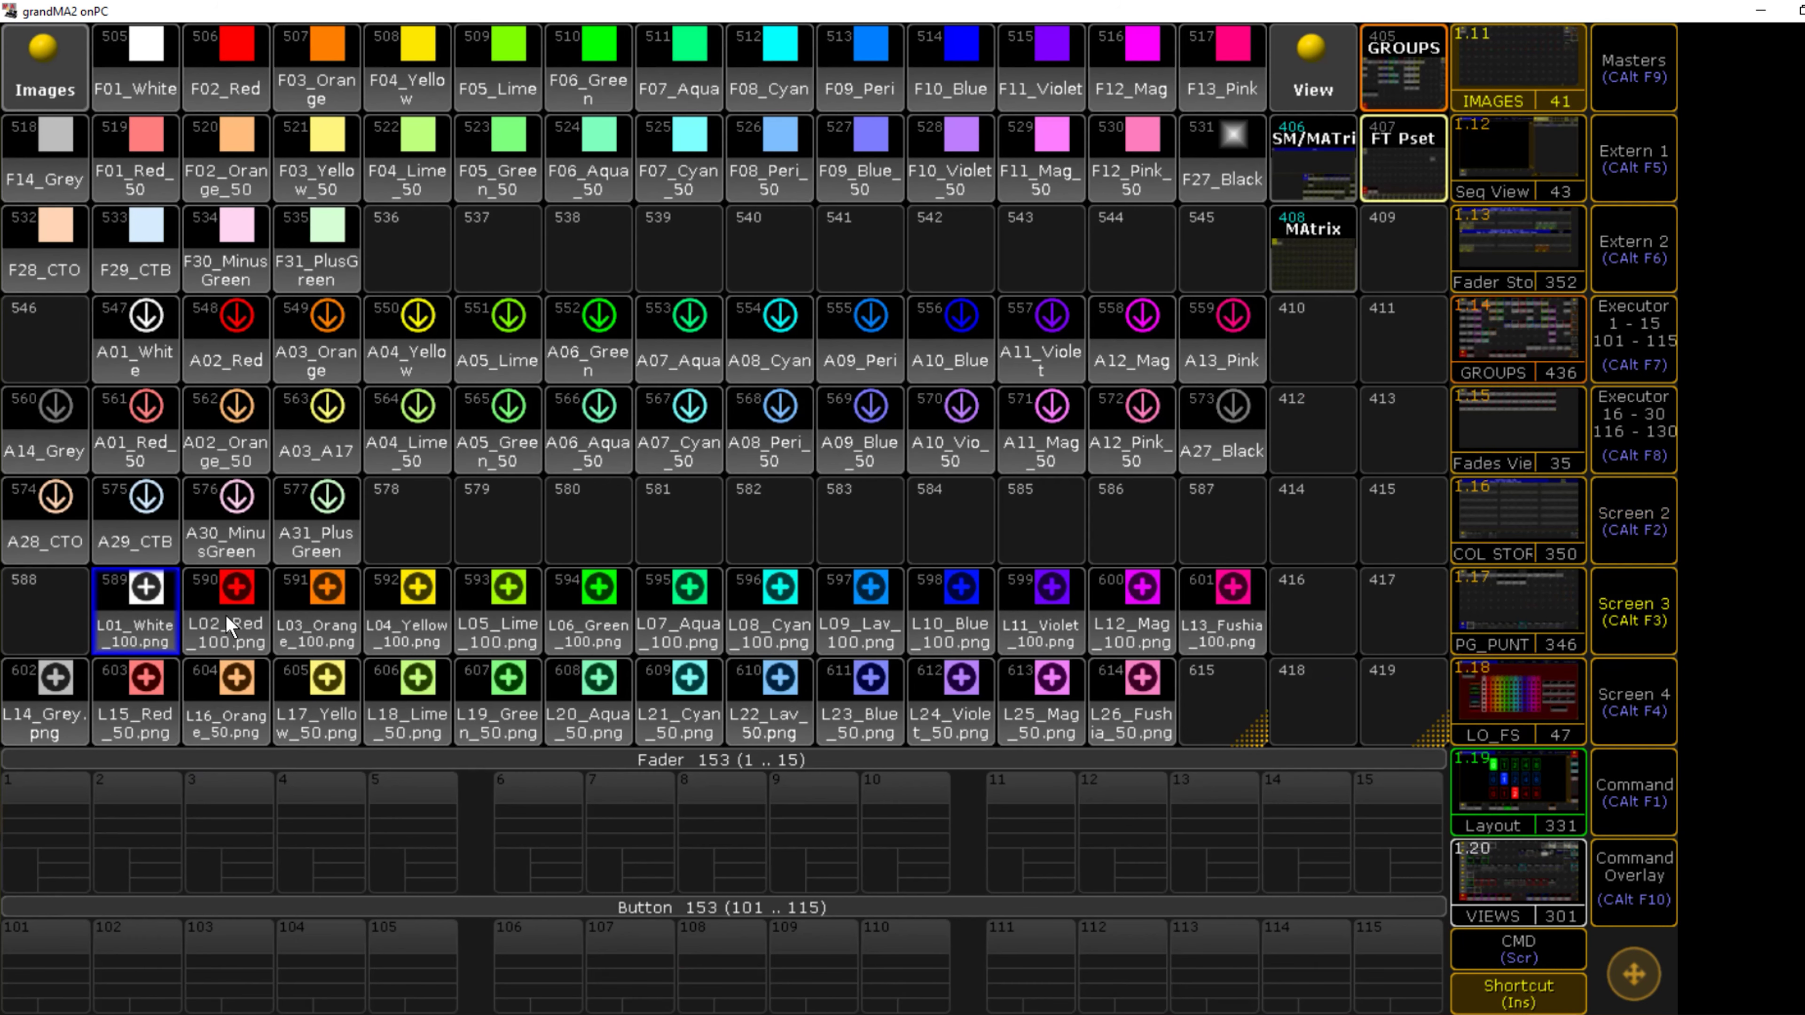
click(1646, 553)
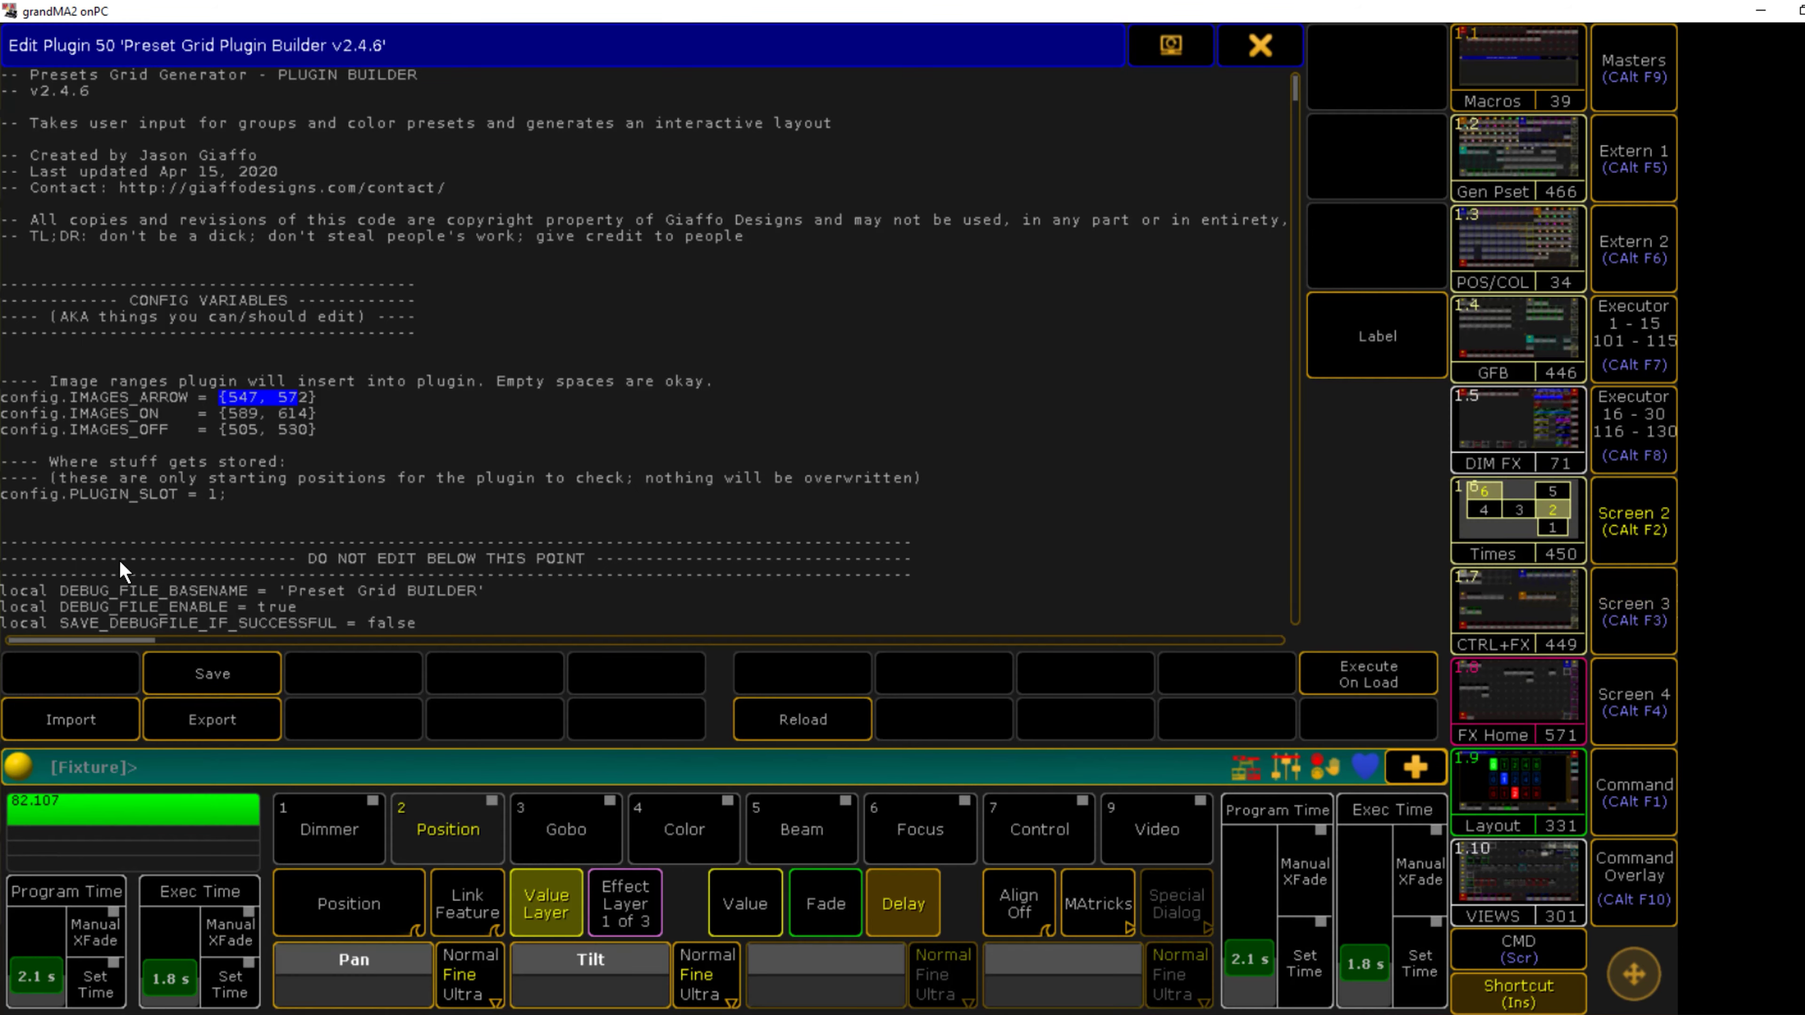
drag(226, 427, 318, 430)
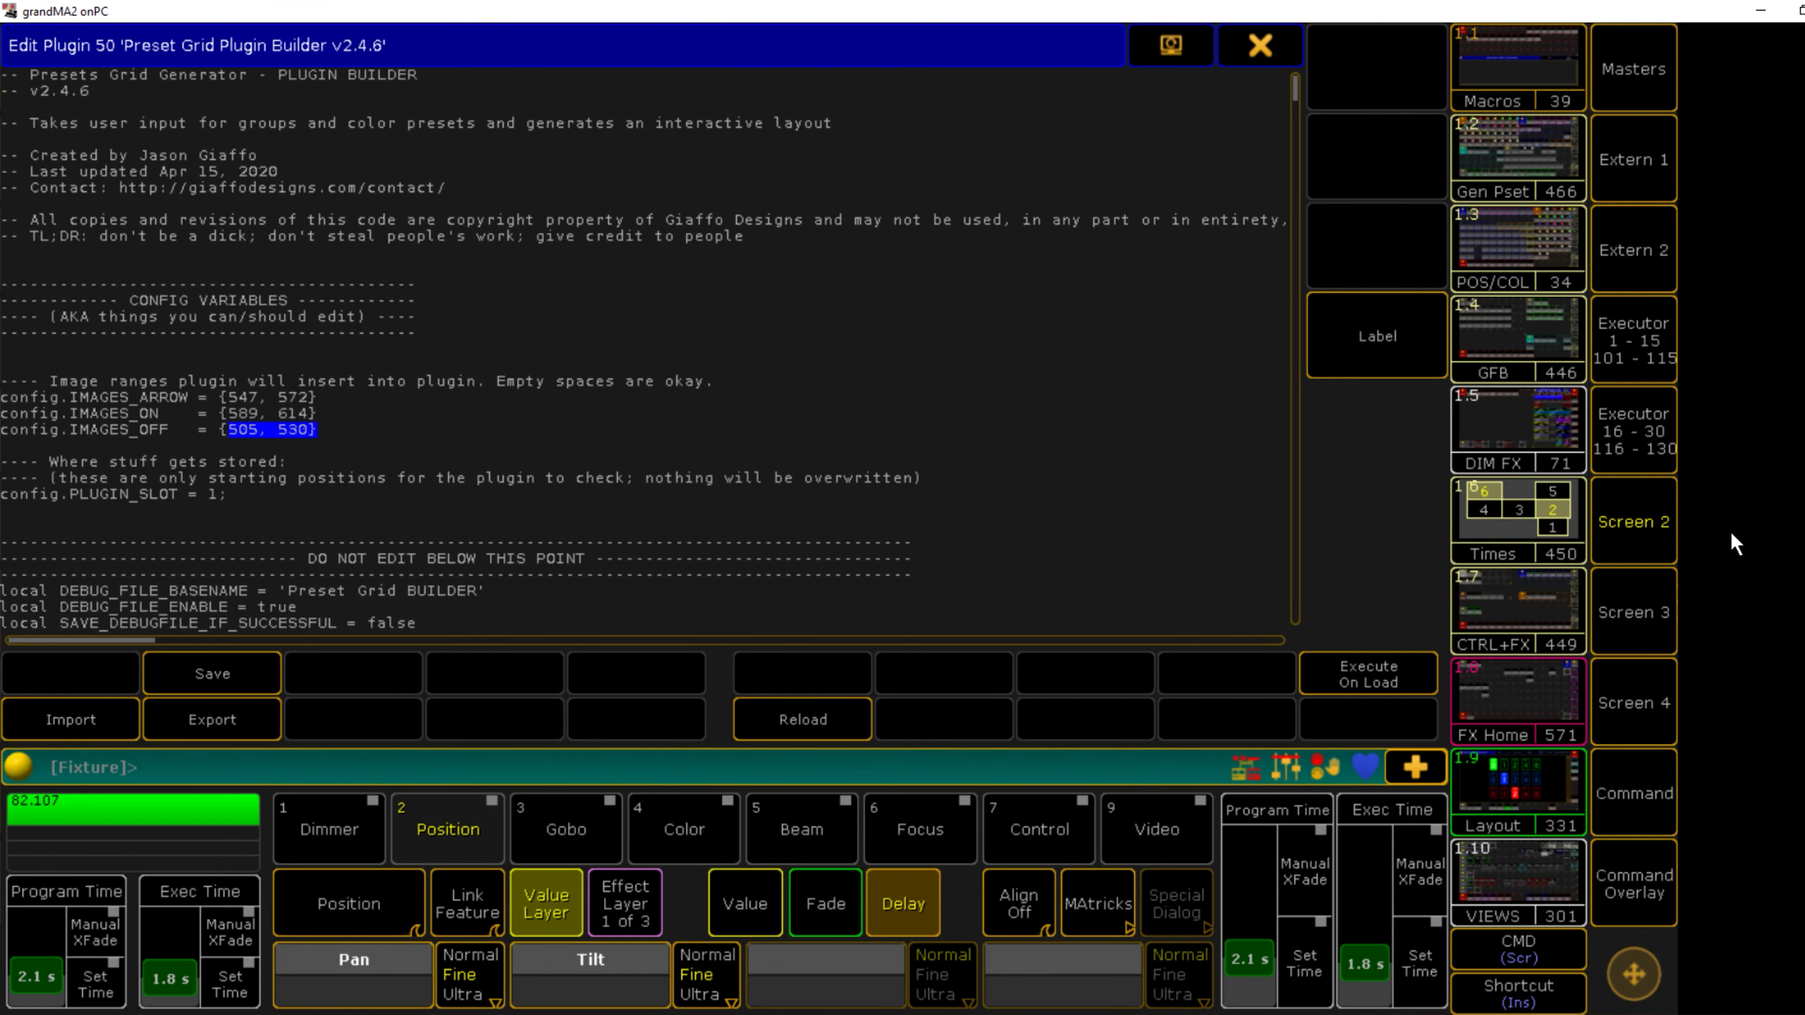
click(1628, 612)
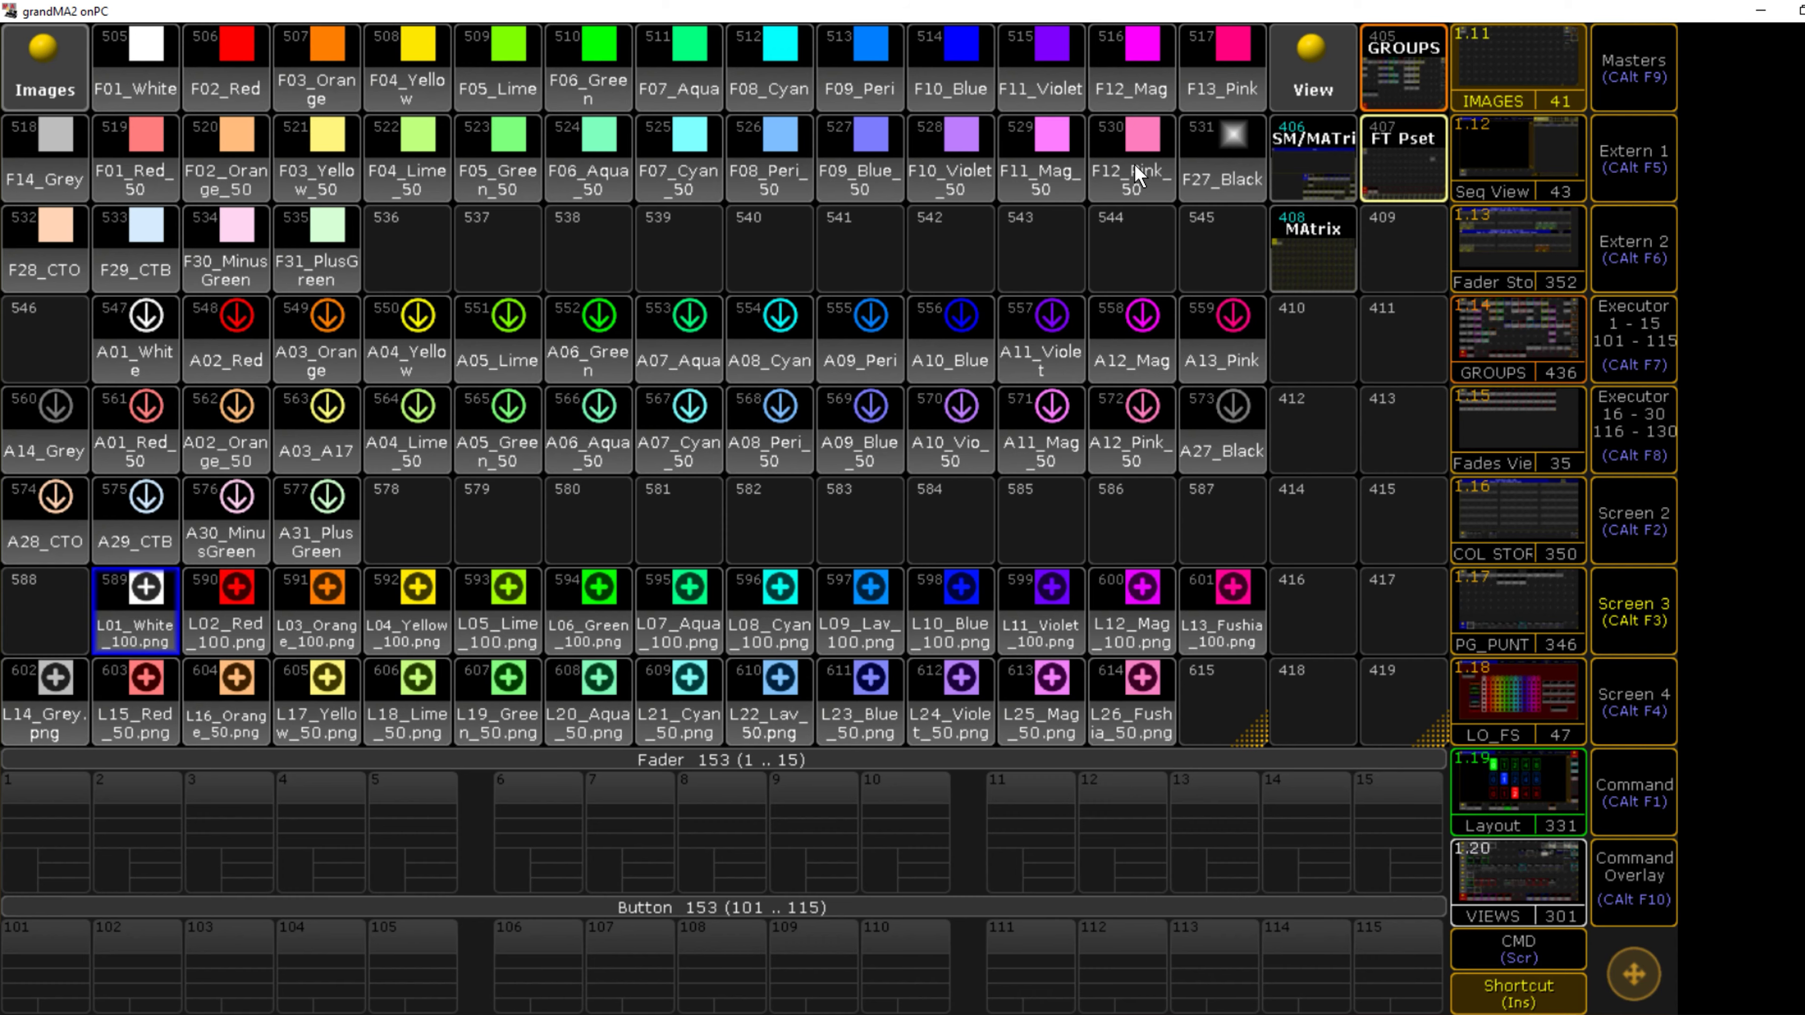
click(1626, 539)
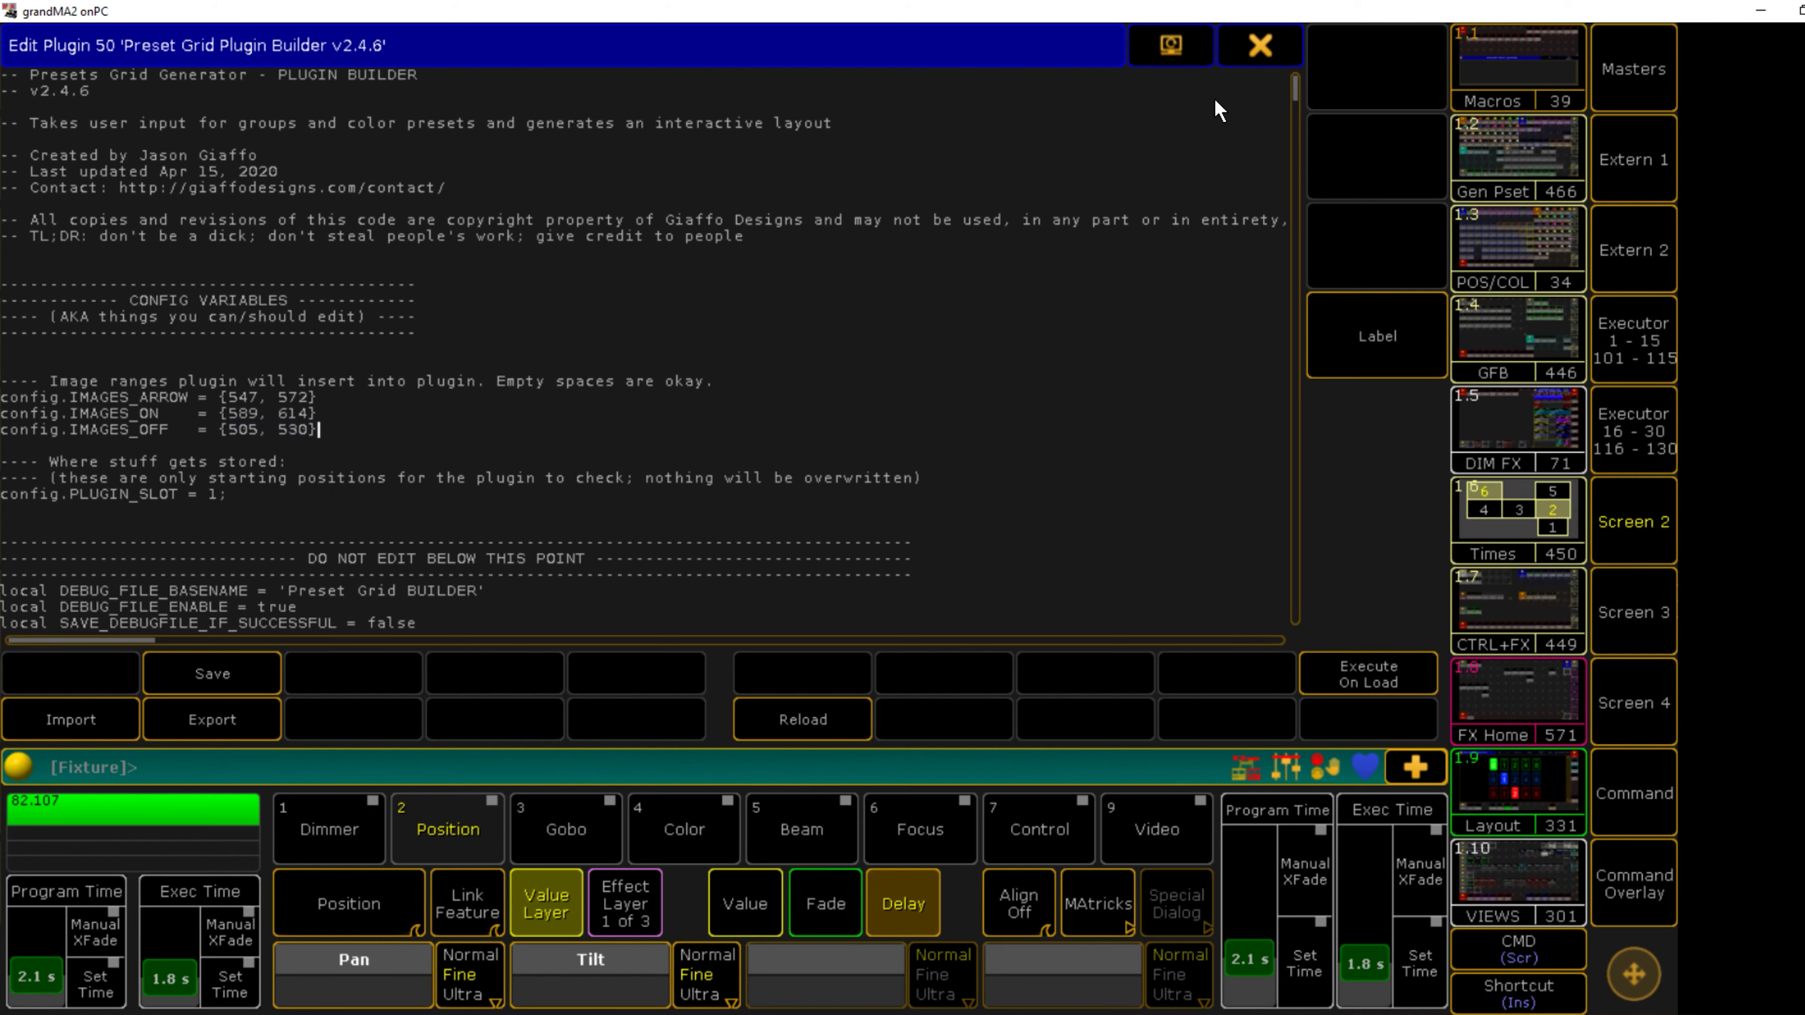
click(1260, 45)
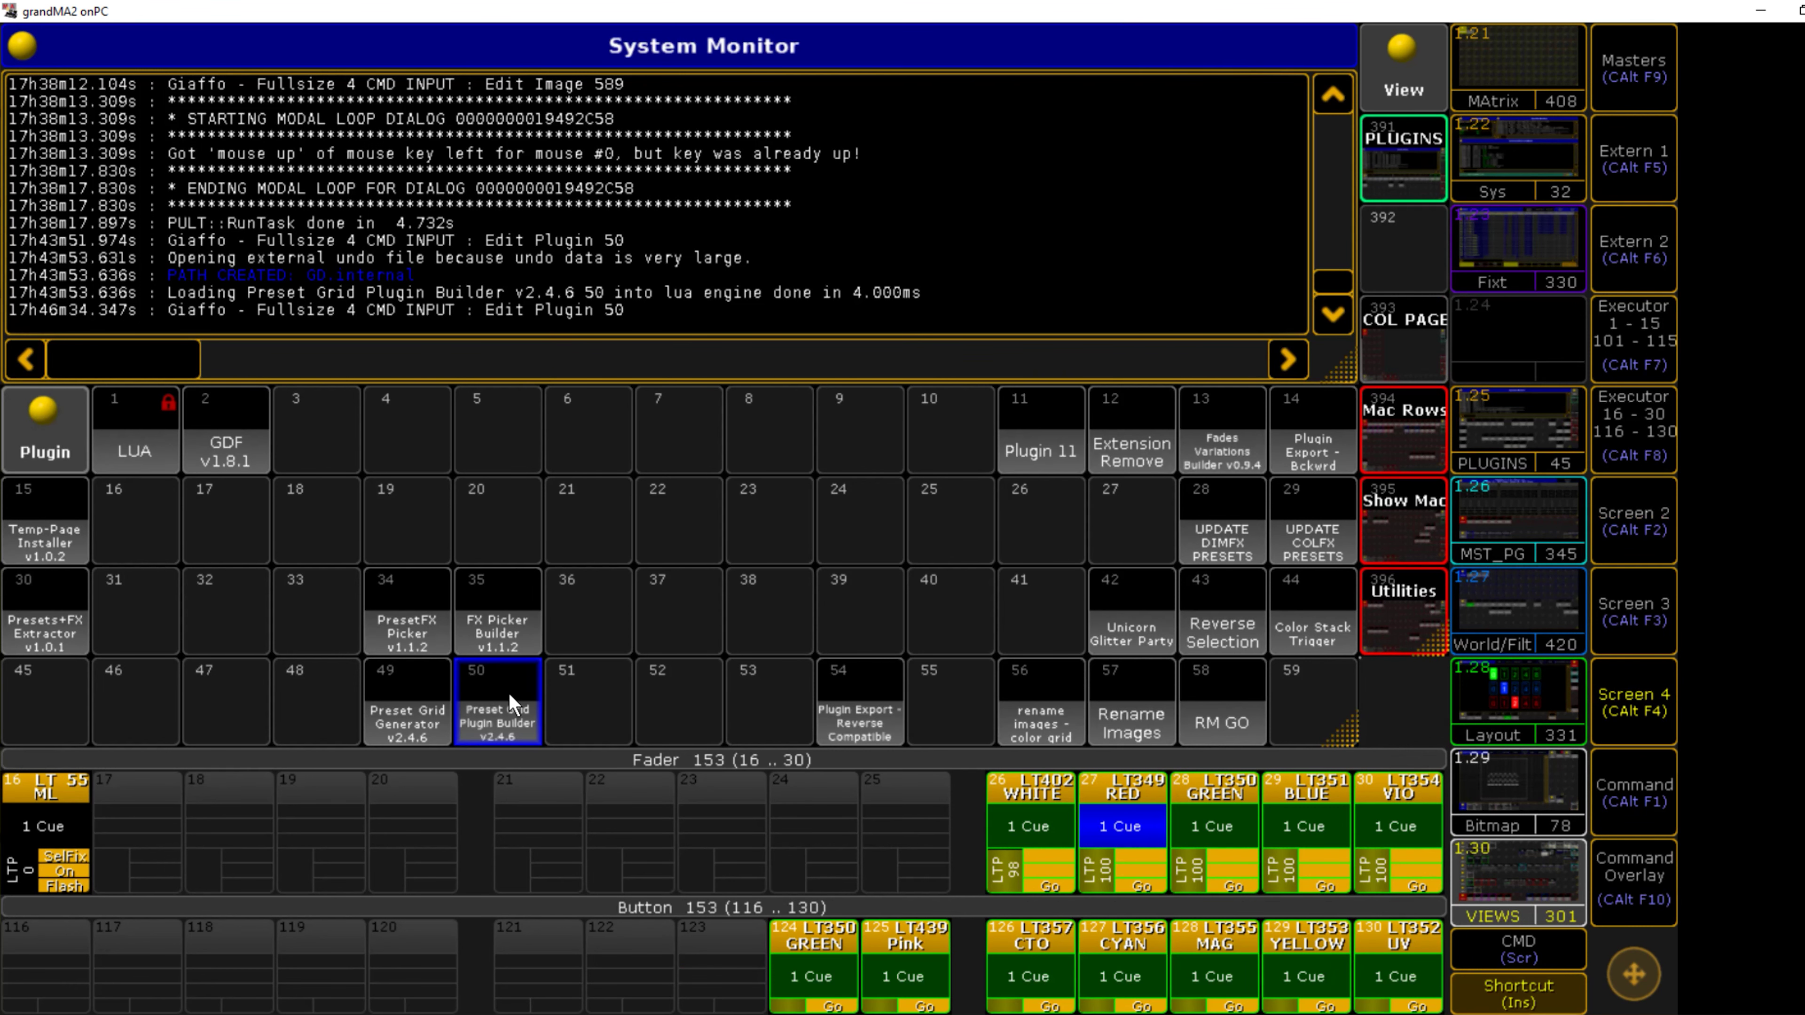
Step: Review the PLUGIN_SLOT storage setting in the Preset Grid Plugin Builder v2.4.6 code and close its editor
right_click(497, 704)
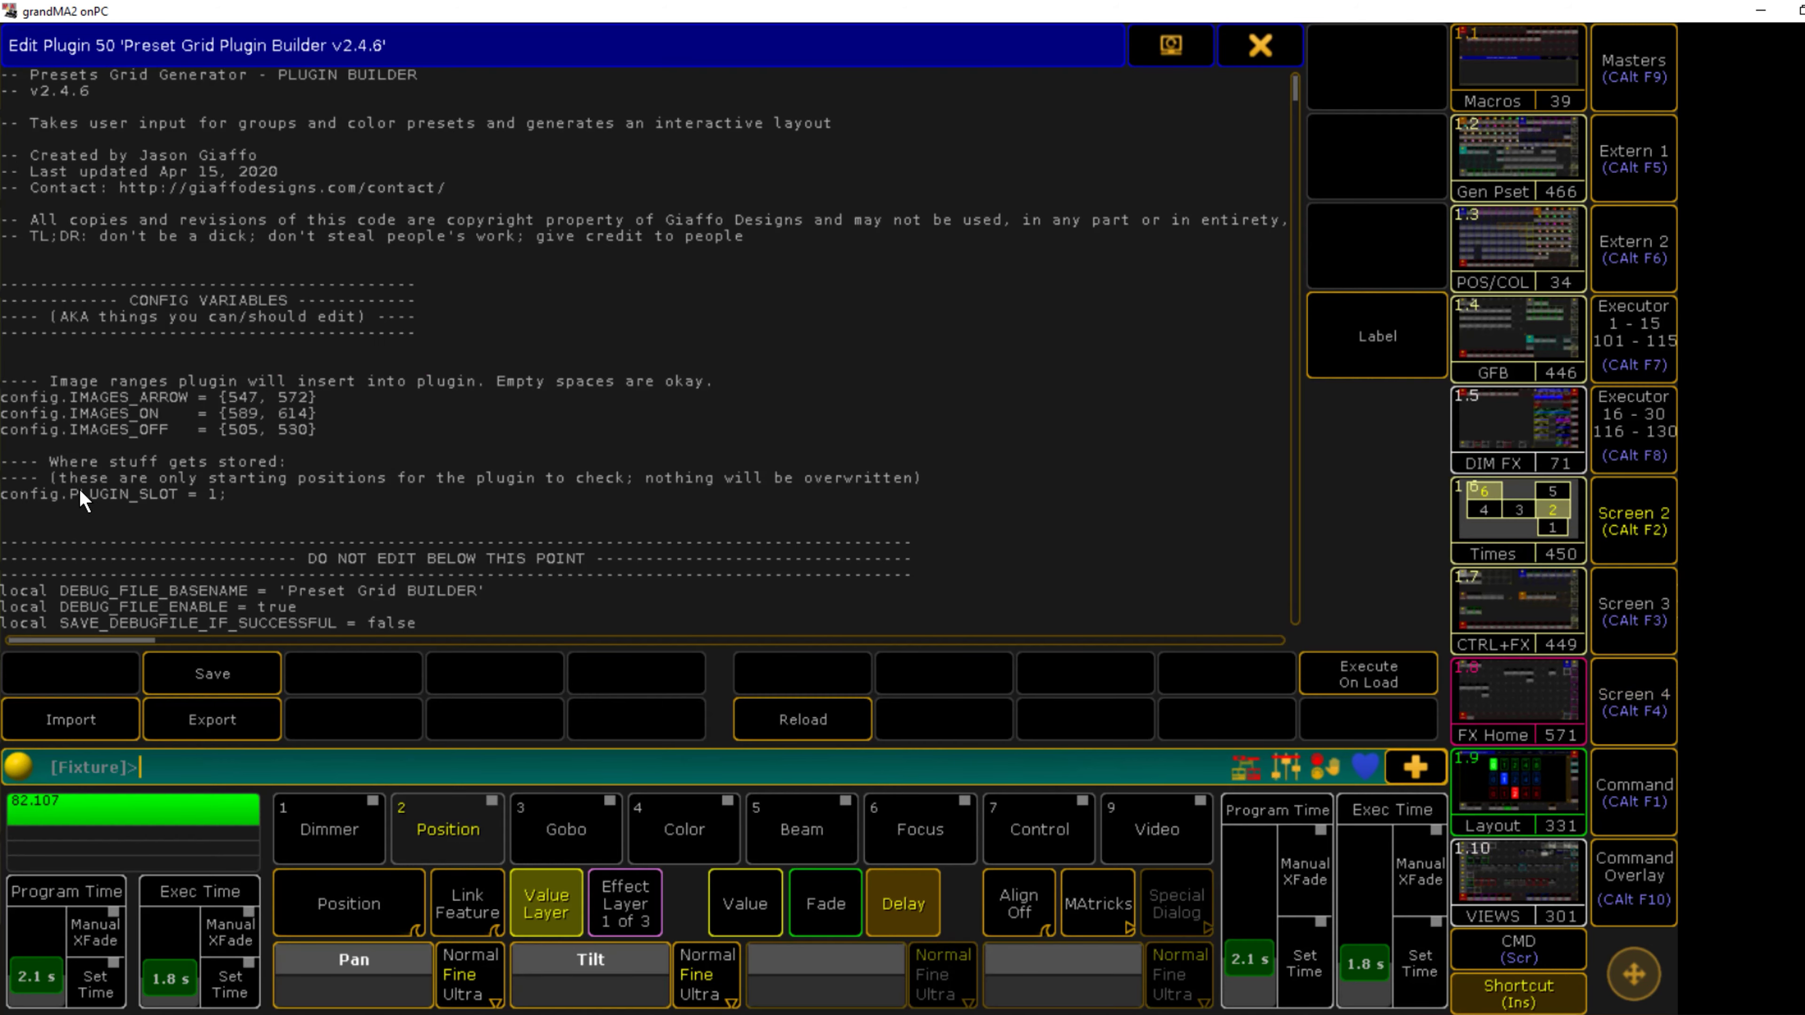
drag(78, 494, 322, 504)
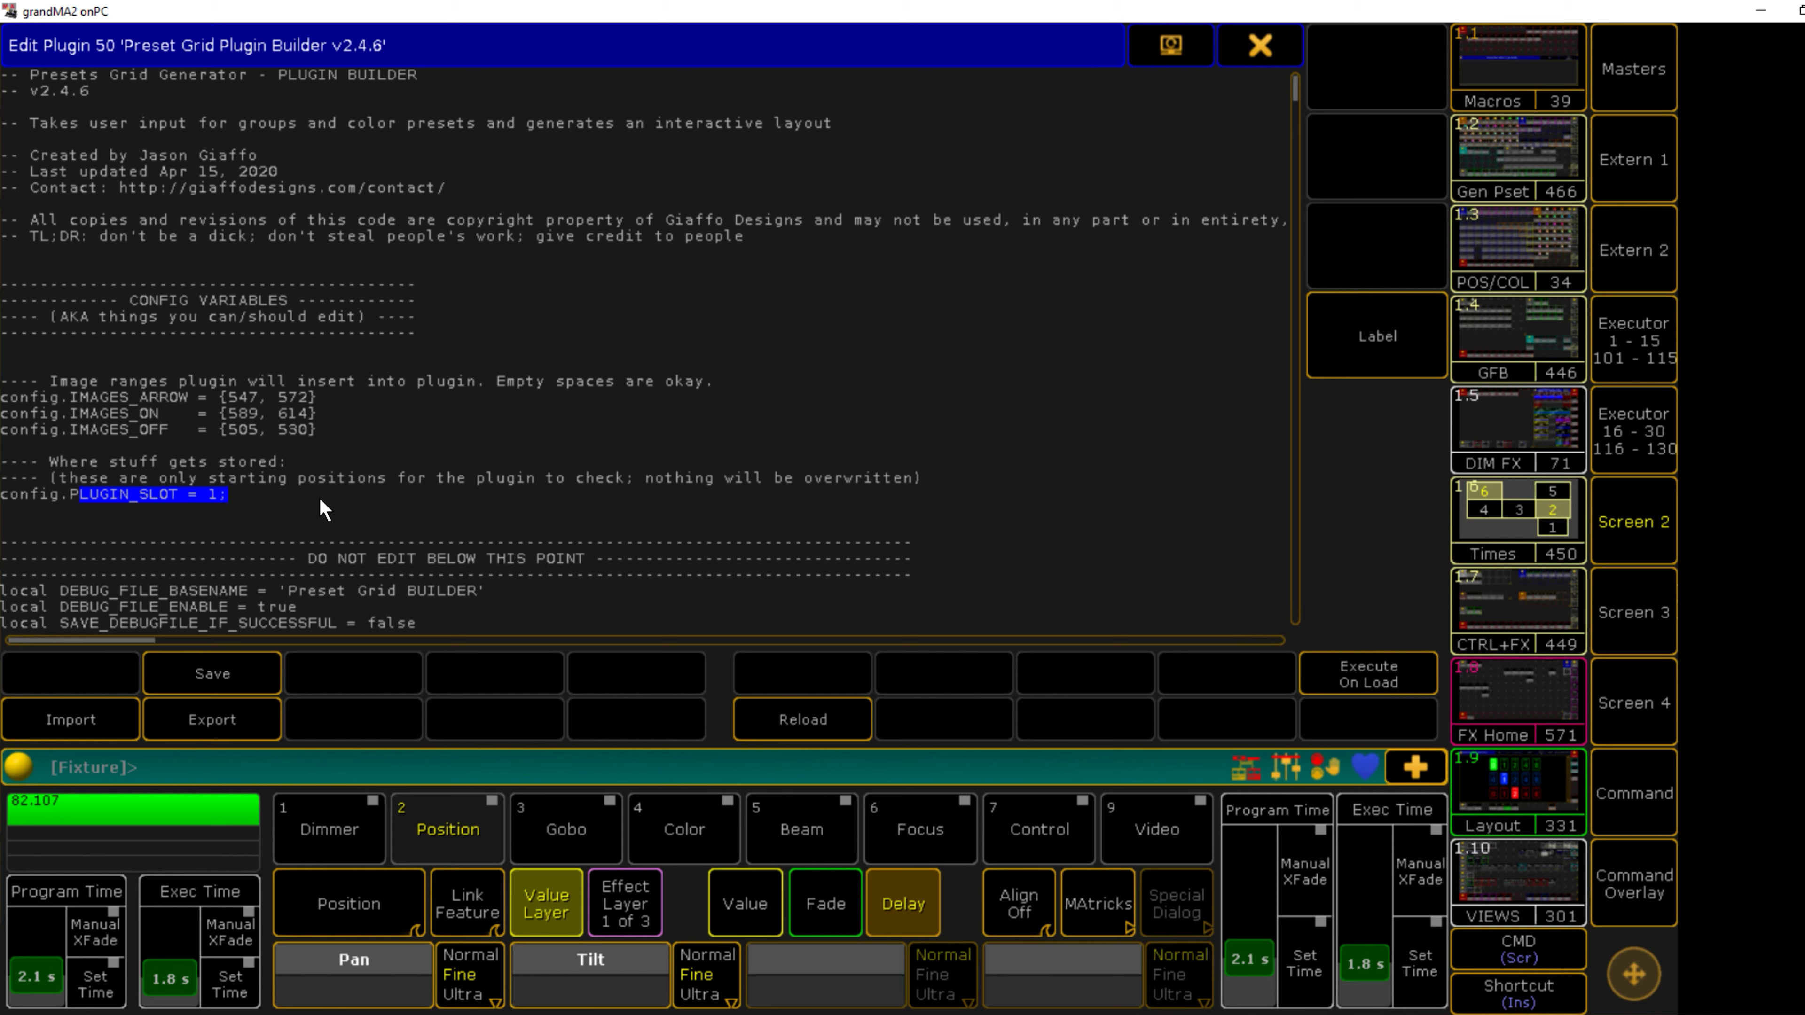
click(320, 501)
click(1263, 57)
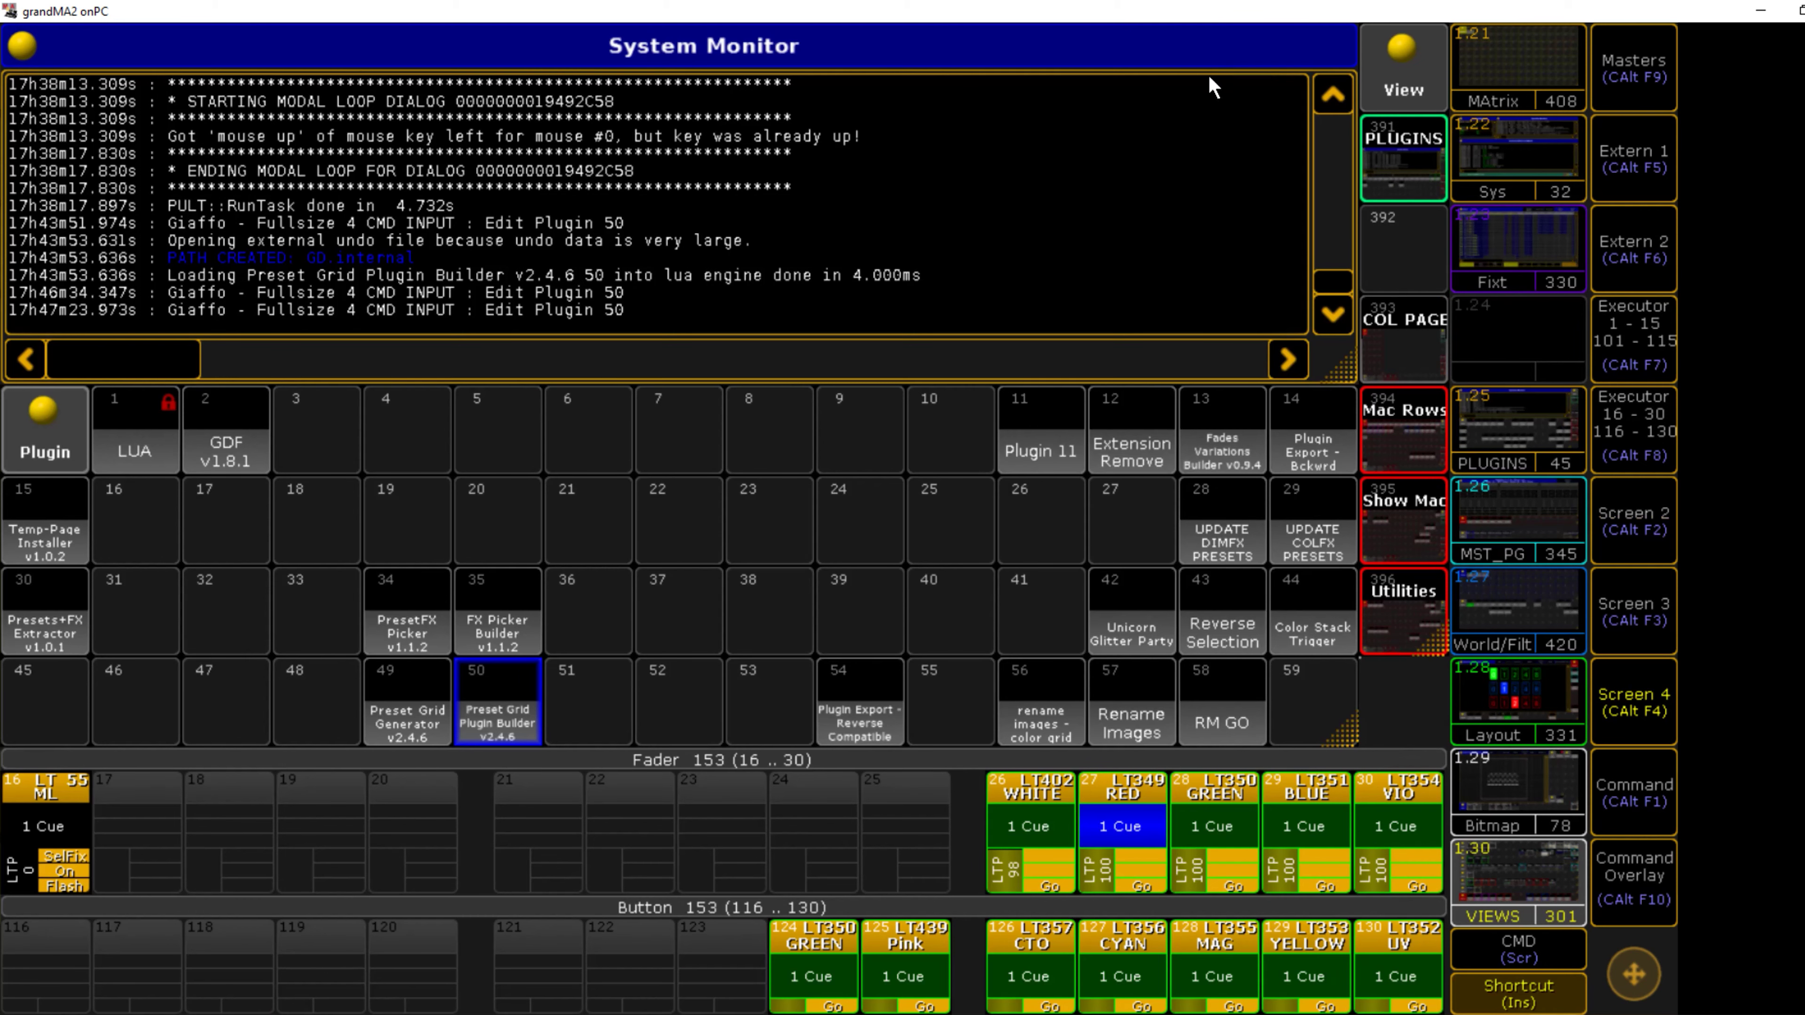
Step: Run the Preset Grid Plugin Builder v2.4.6 with the plugin name Plus Grid and accept the configured image ranges
click(500, 720)
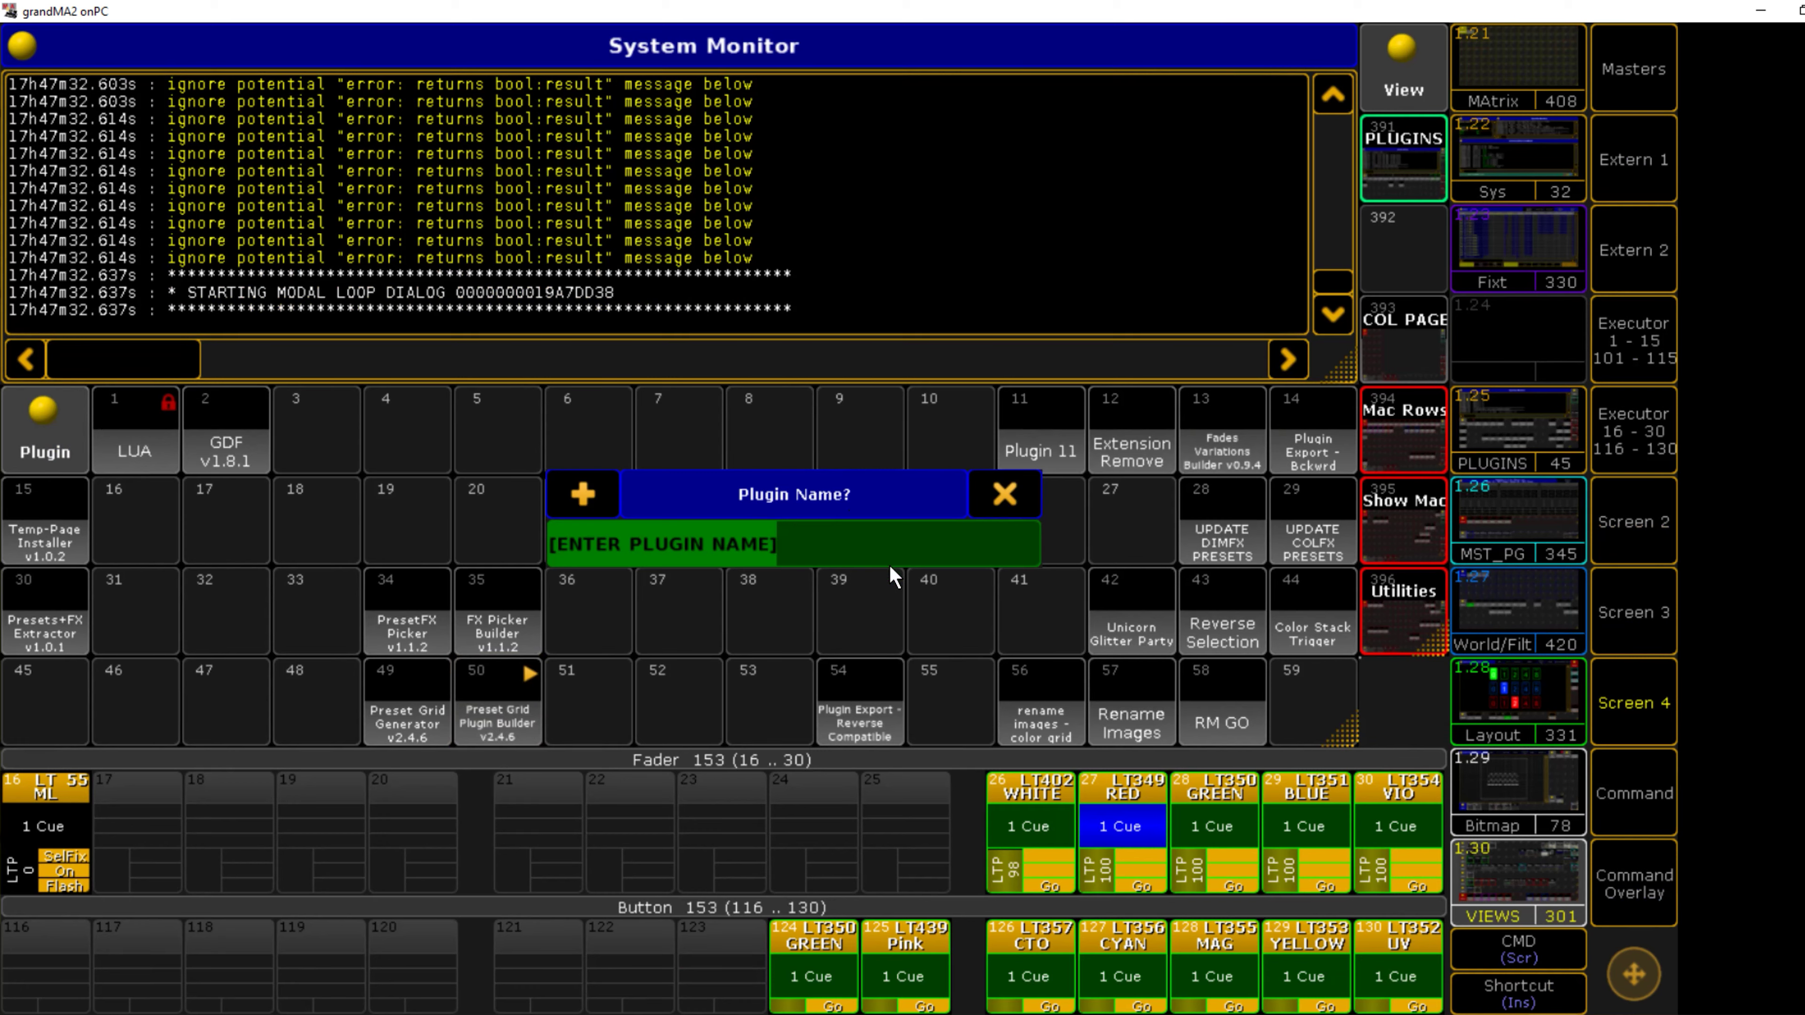
text(Plu)
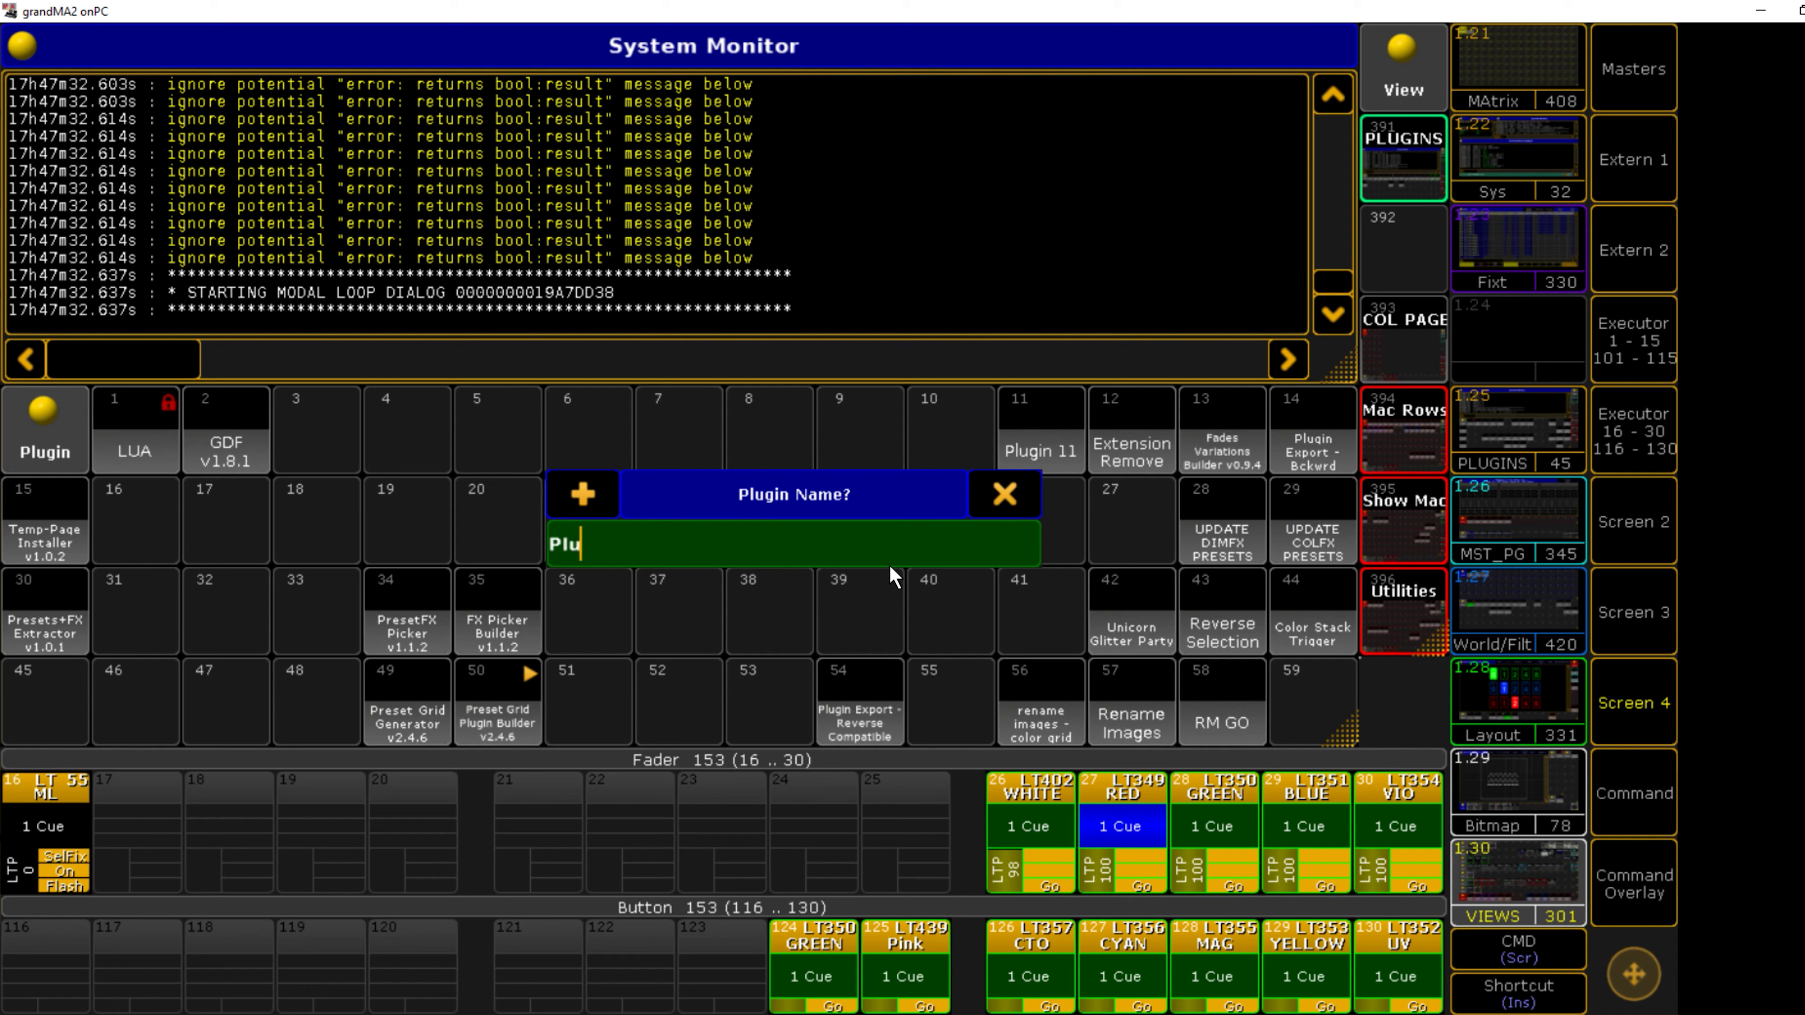
text(s Grid)
key(Return)
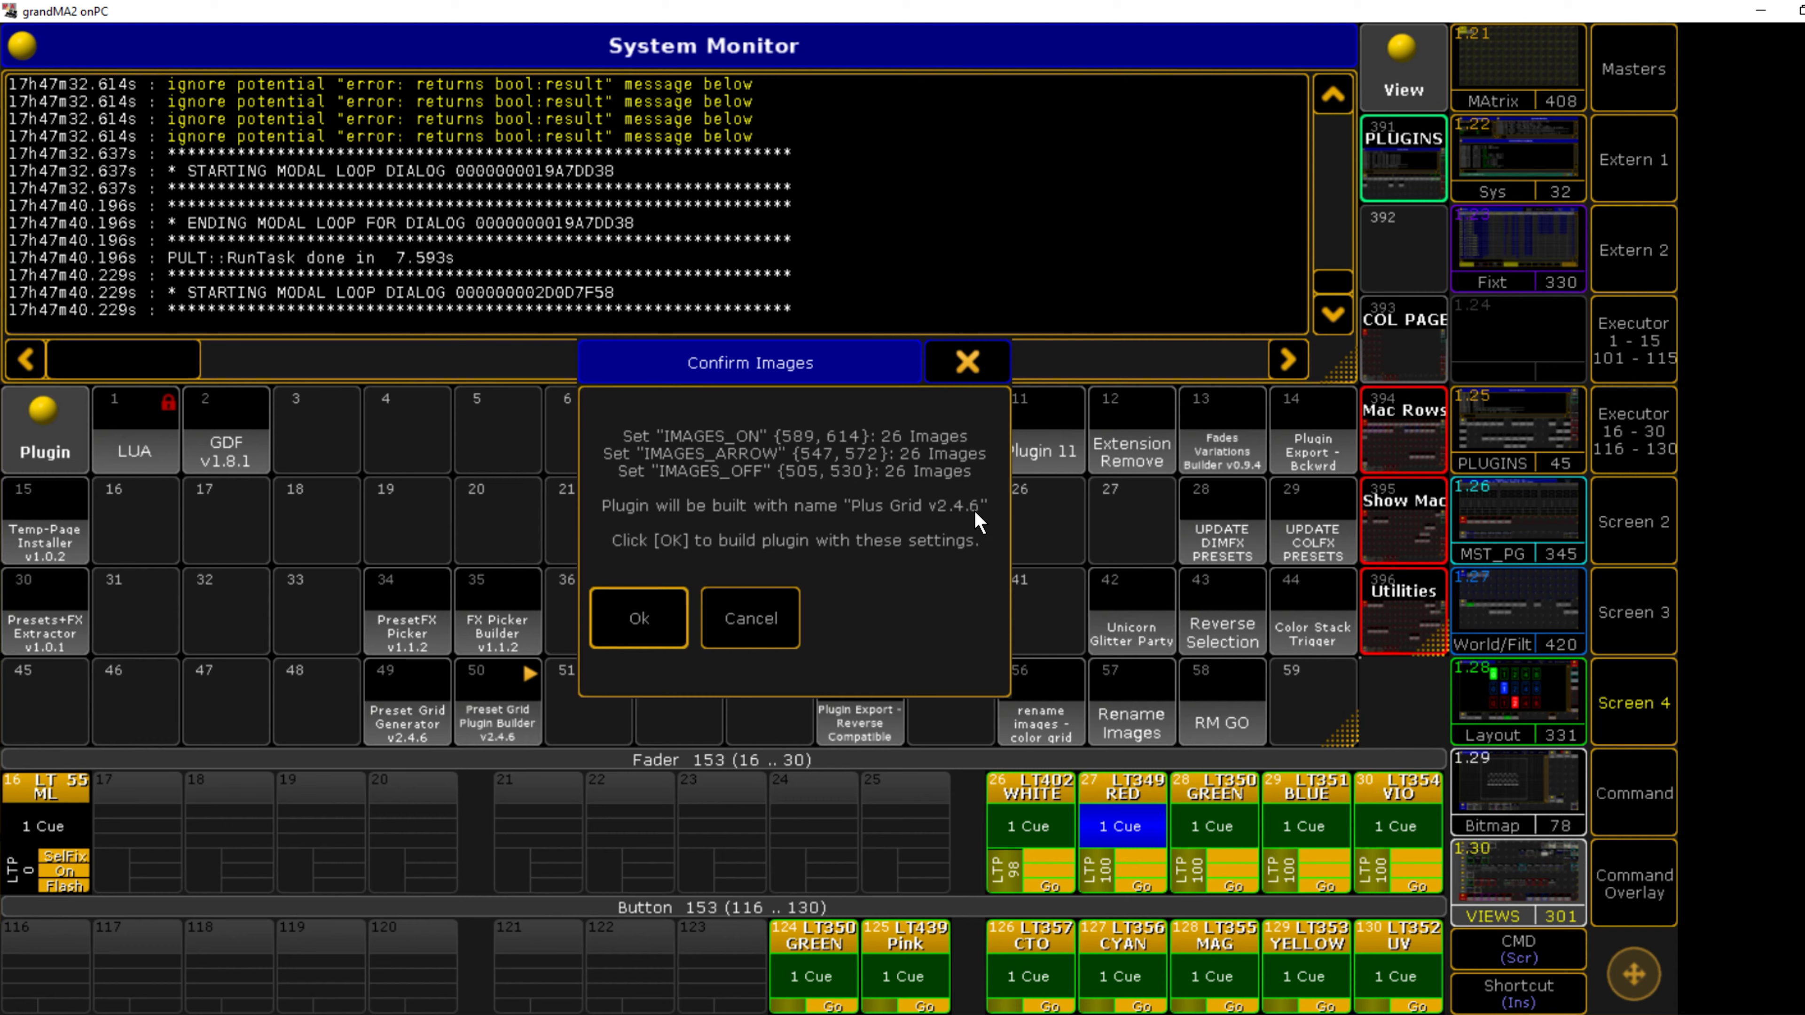
click(642, 621)
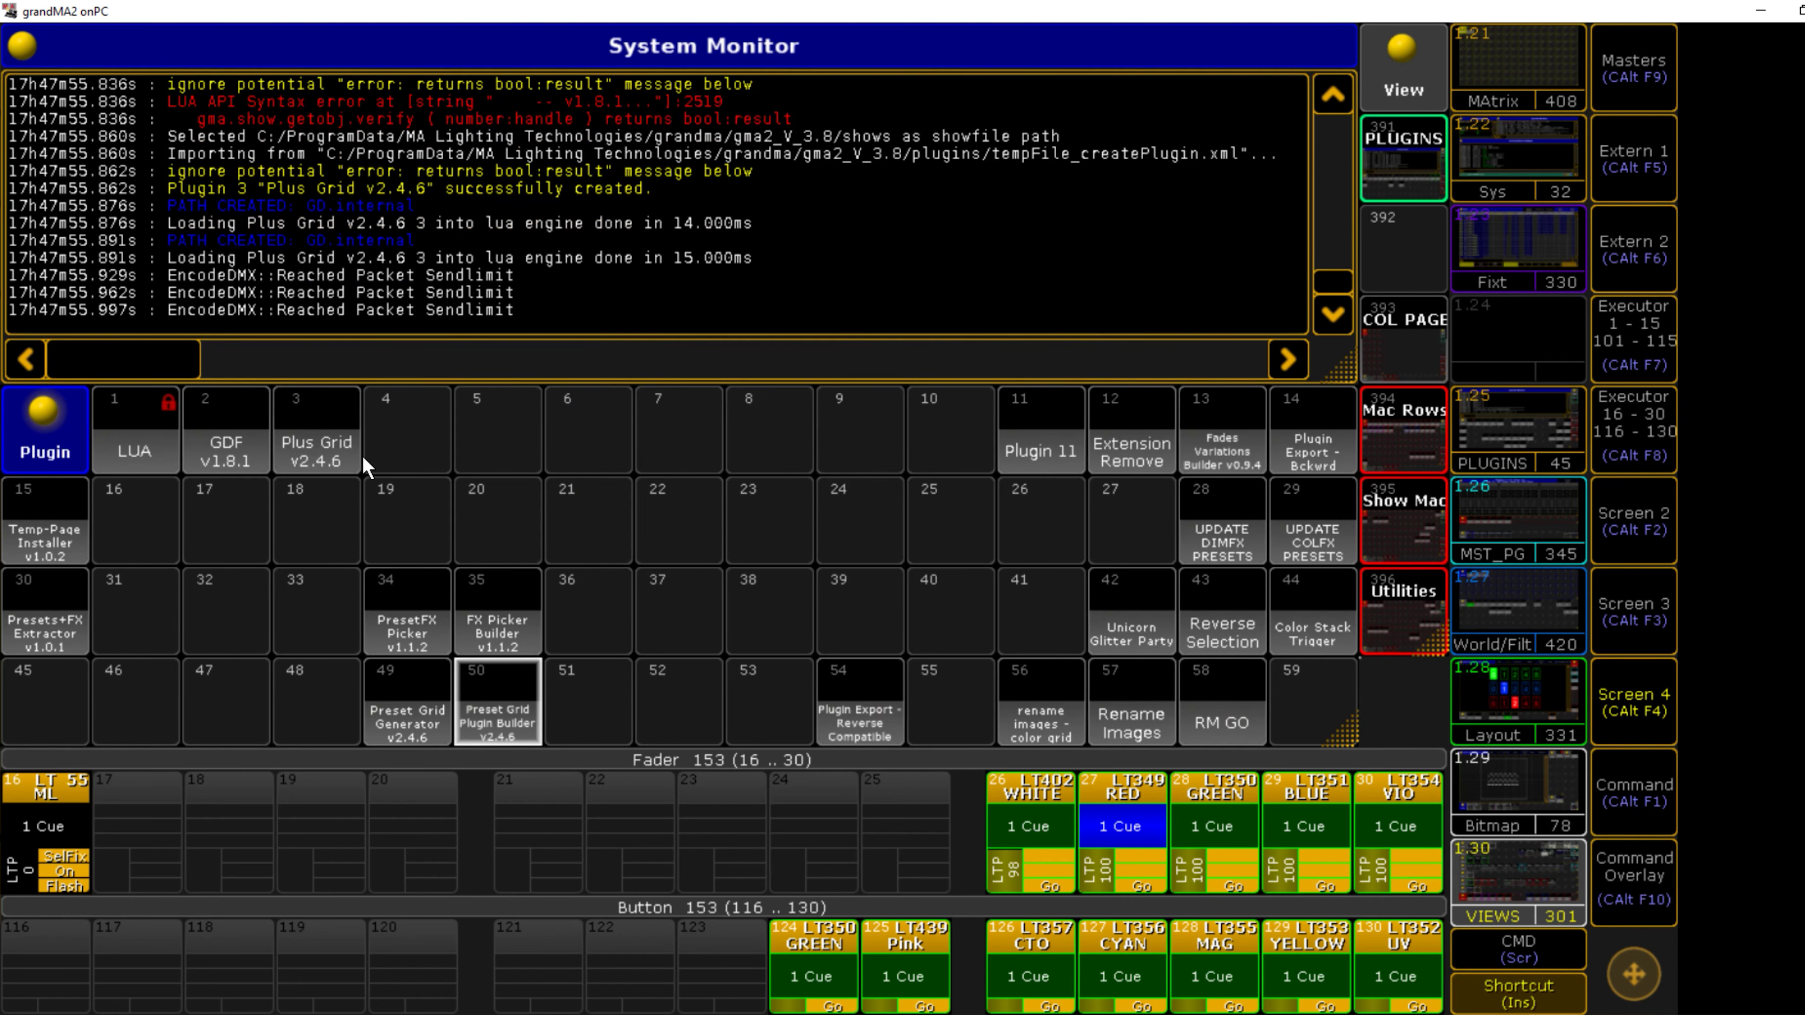
Step: Run the Plus Grid v2.4.6 plugin with its default COLOR settings and use groups 482 thru 488
click(315, 437)
click(600, 655)
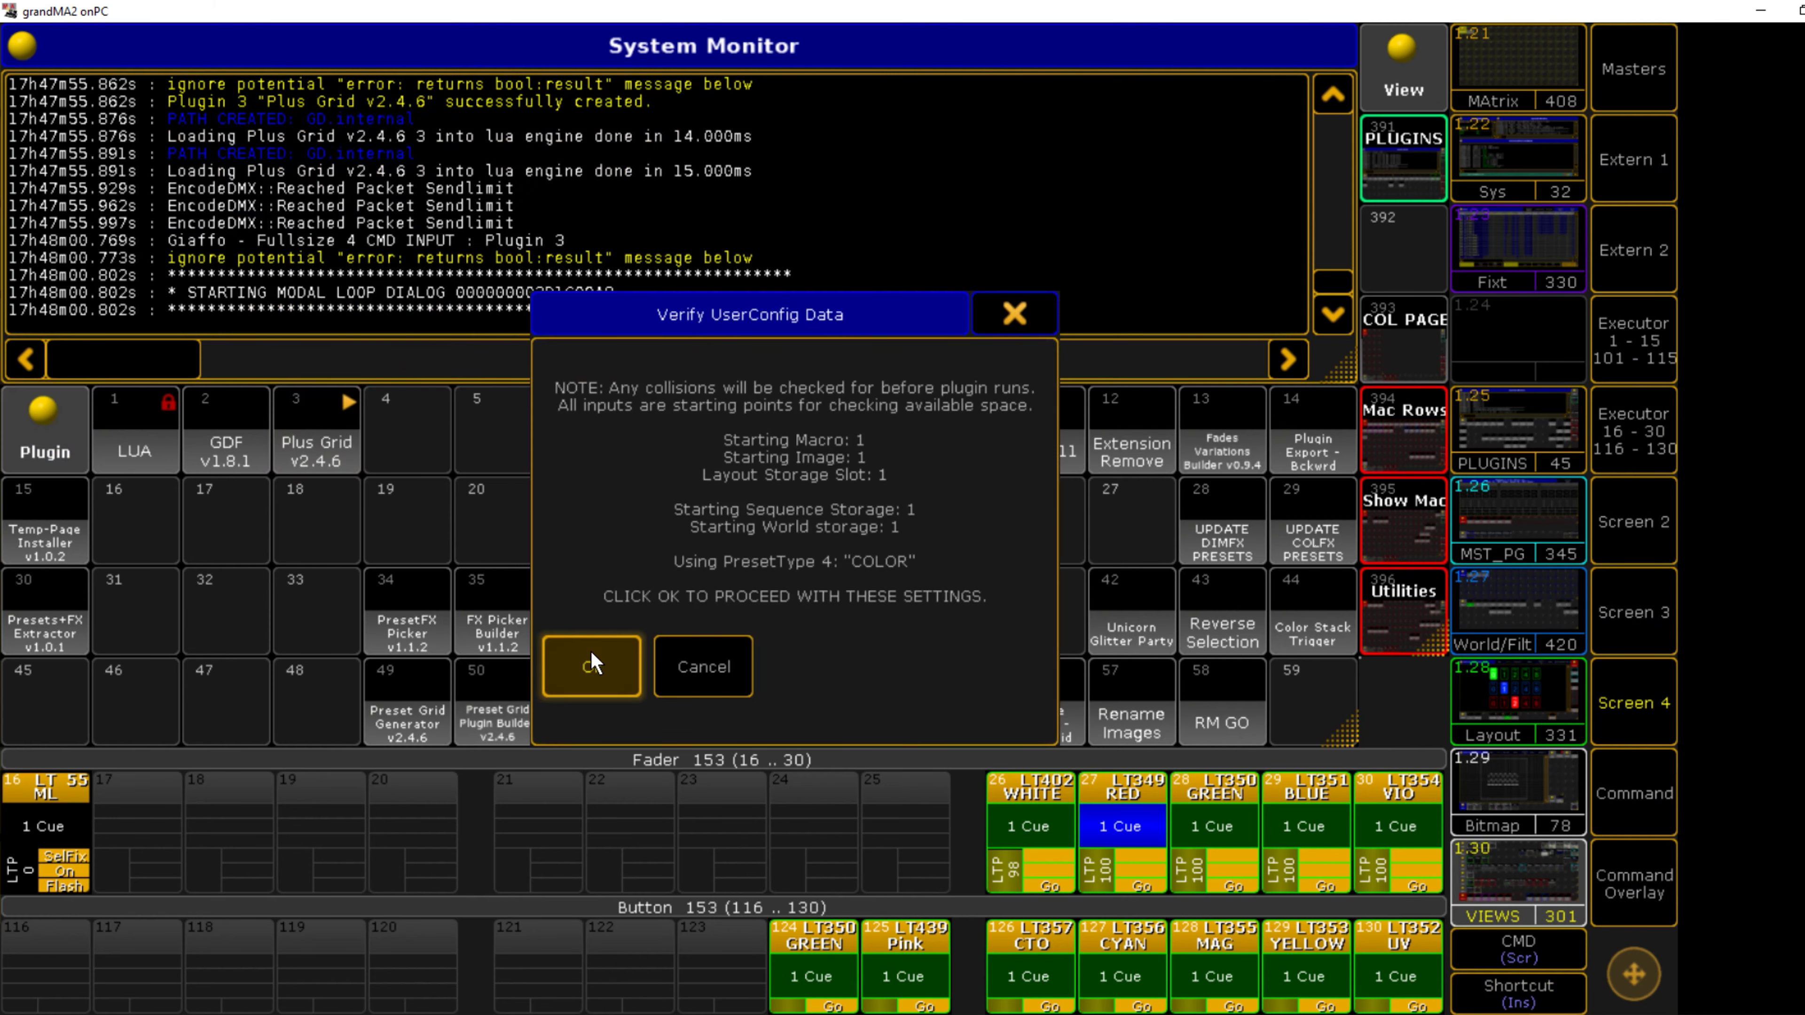
text(482 )
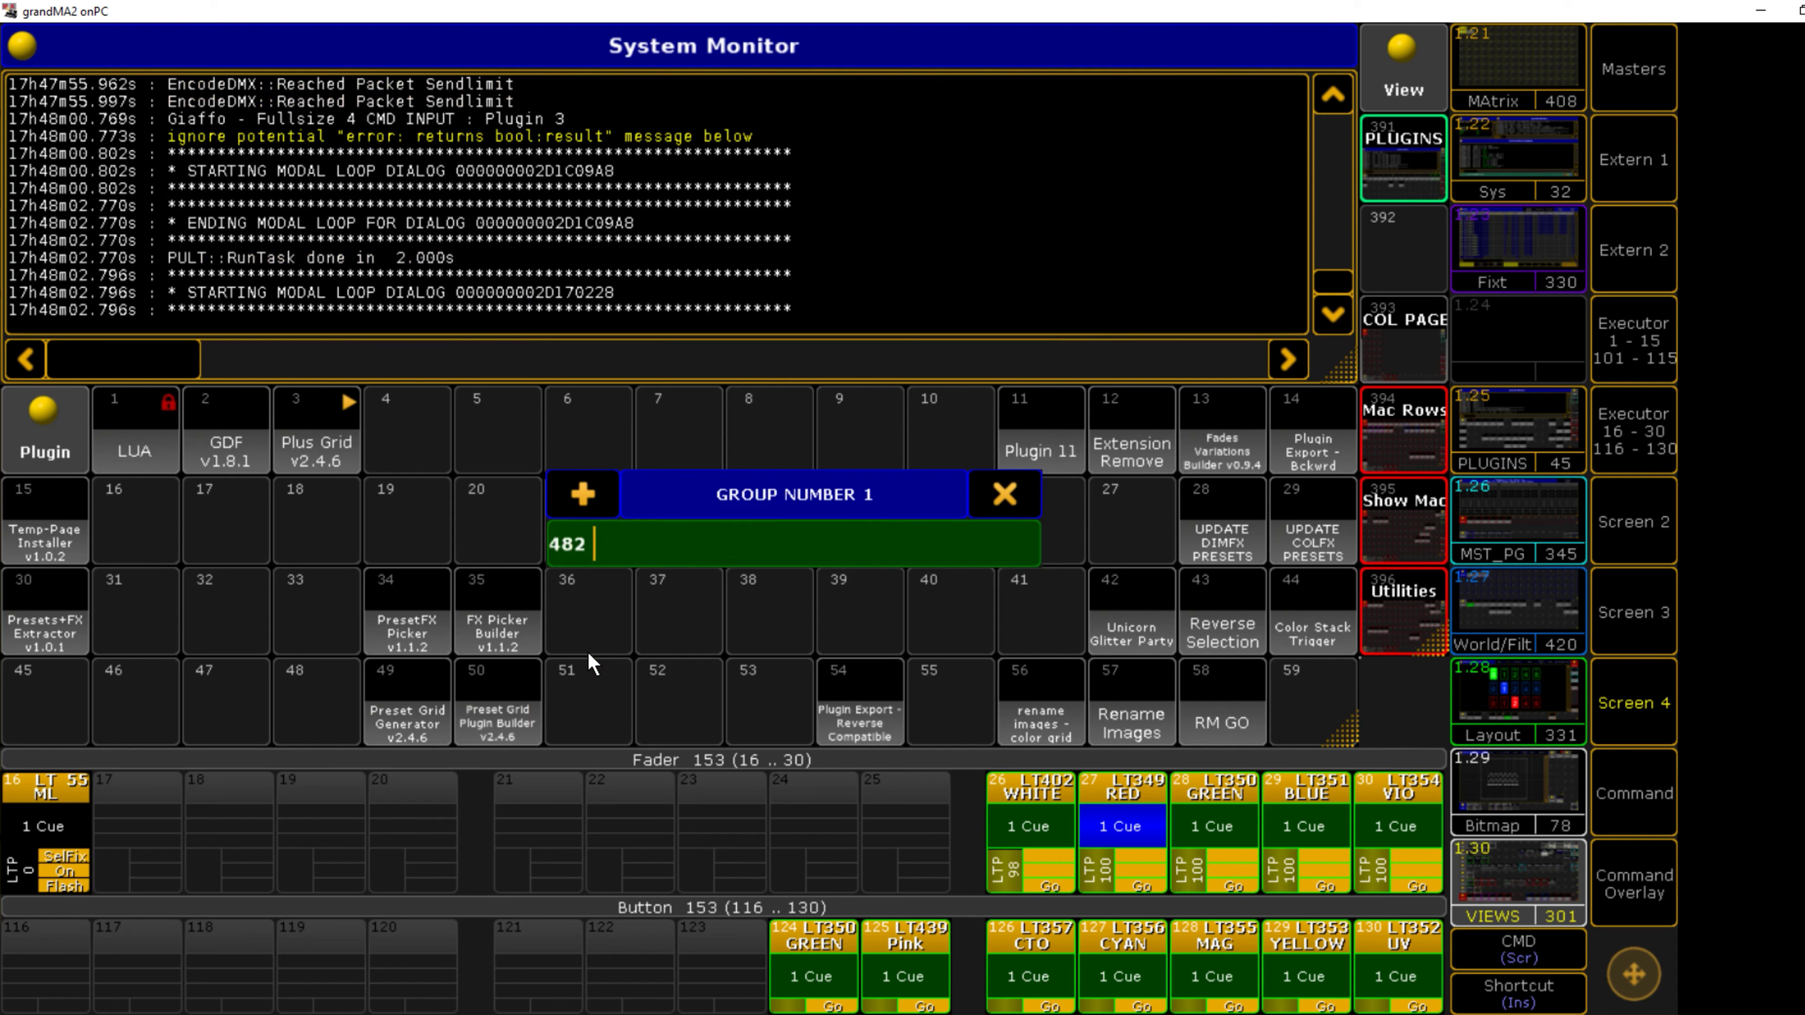
text(thru 488)
key(Return)
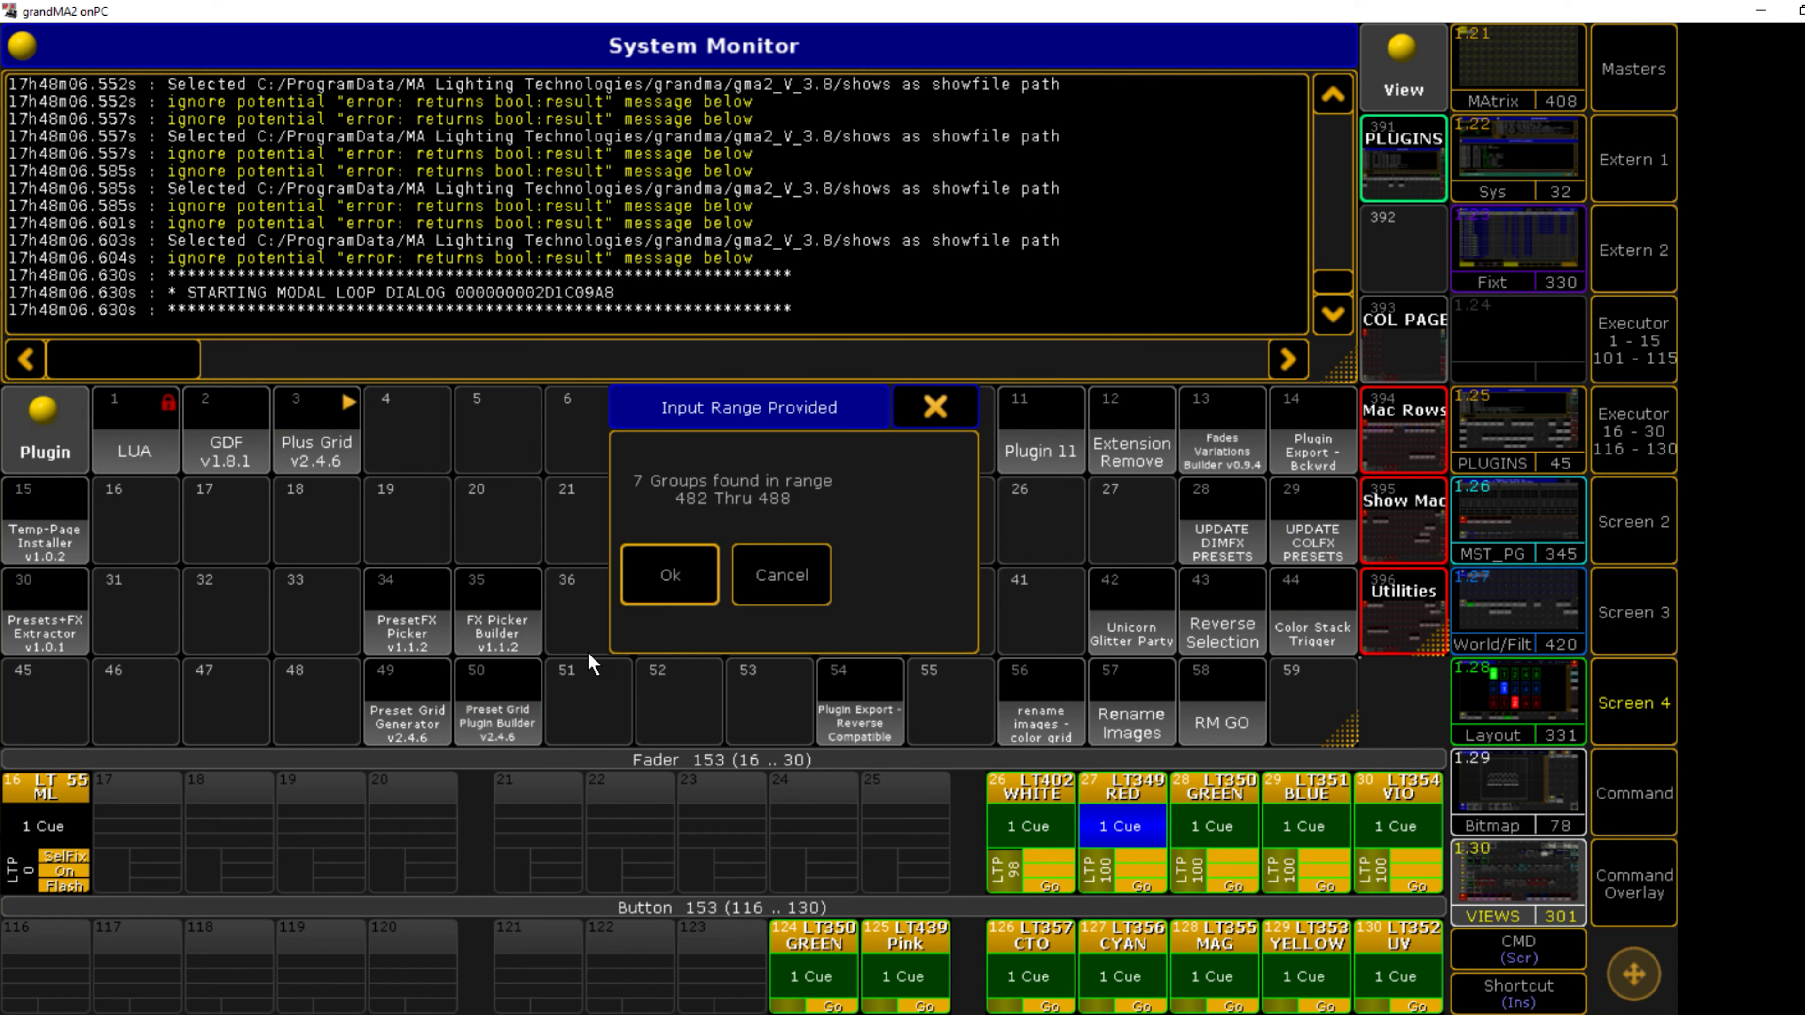
key(Return)
key(Return)
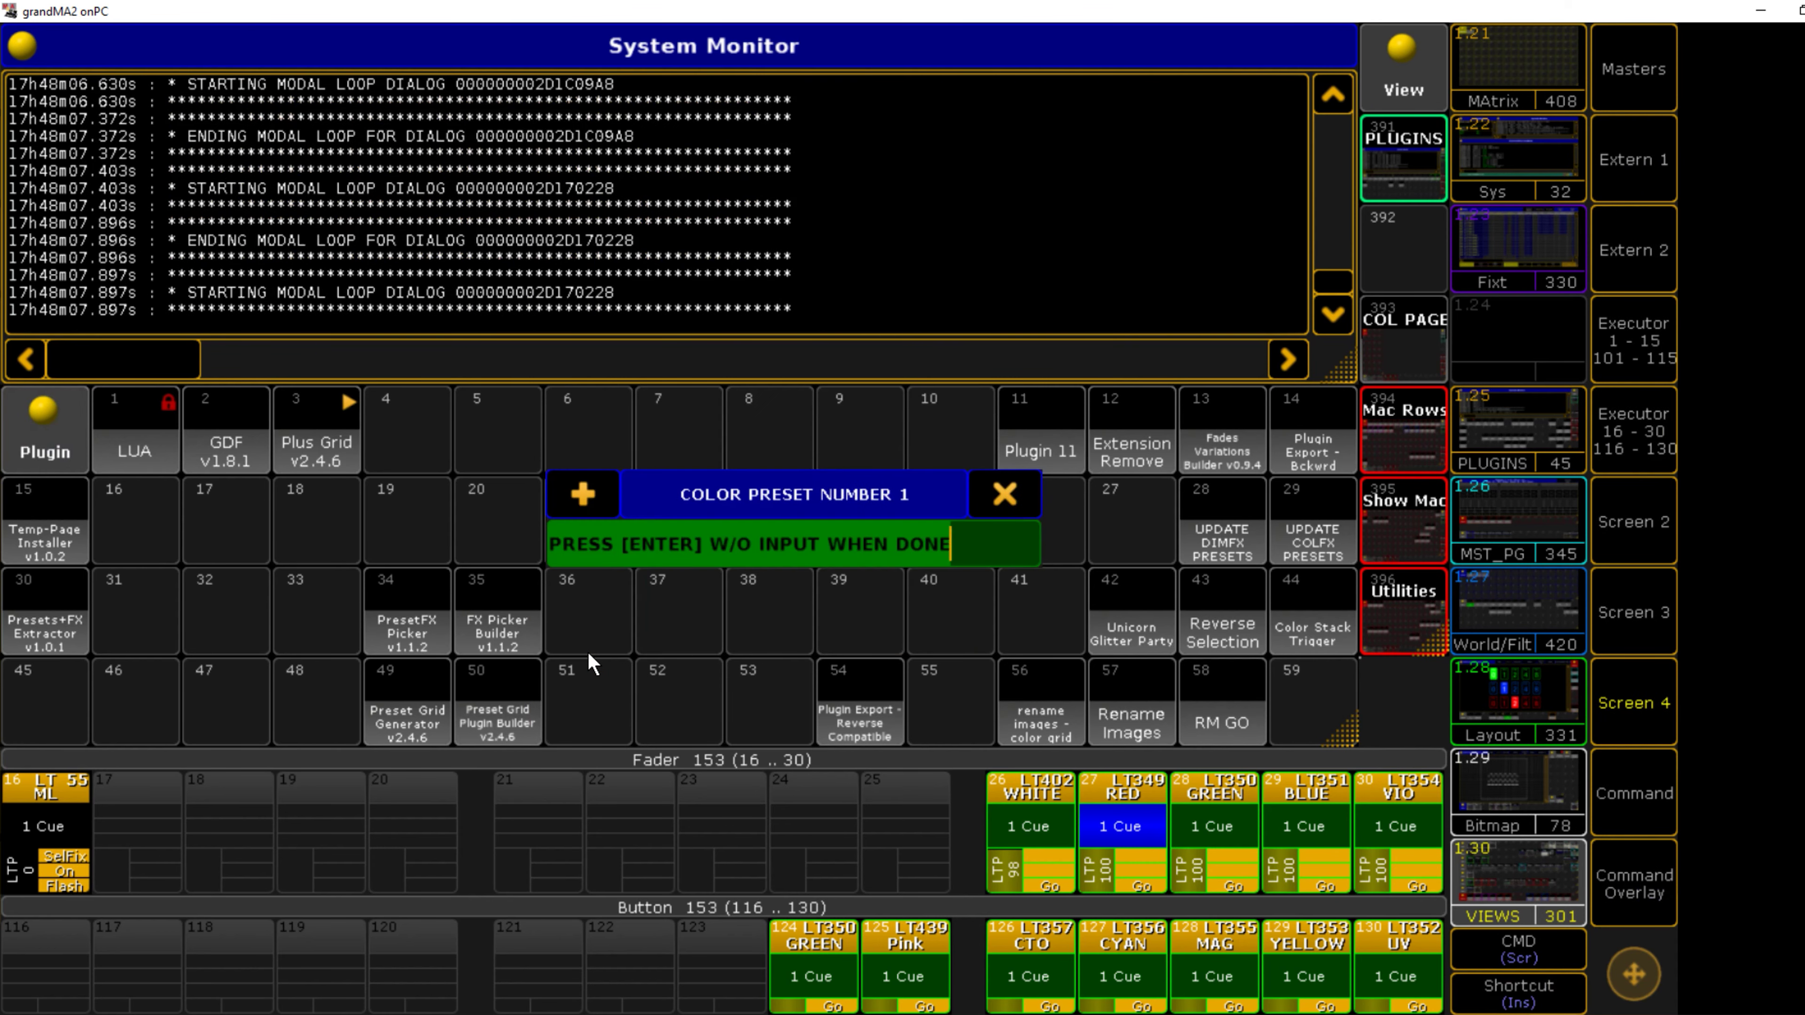
Step: Enter color presets 1 thru 5 for the grid and finish the preset selection
text(1 trh)
key(BackSpace)
key(BackSpace)
key(BackSpace)
text(t)
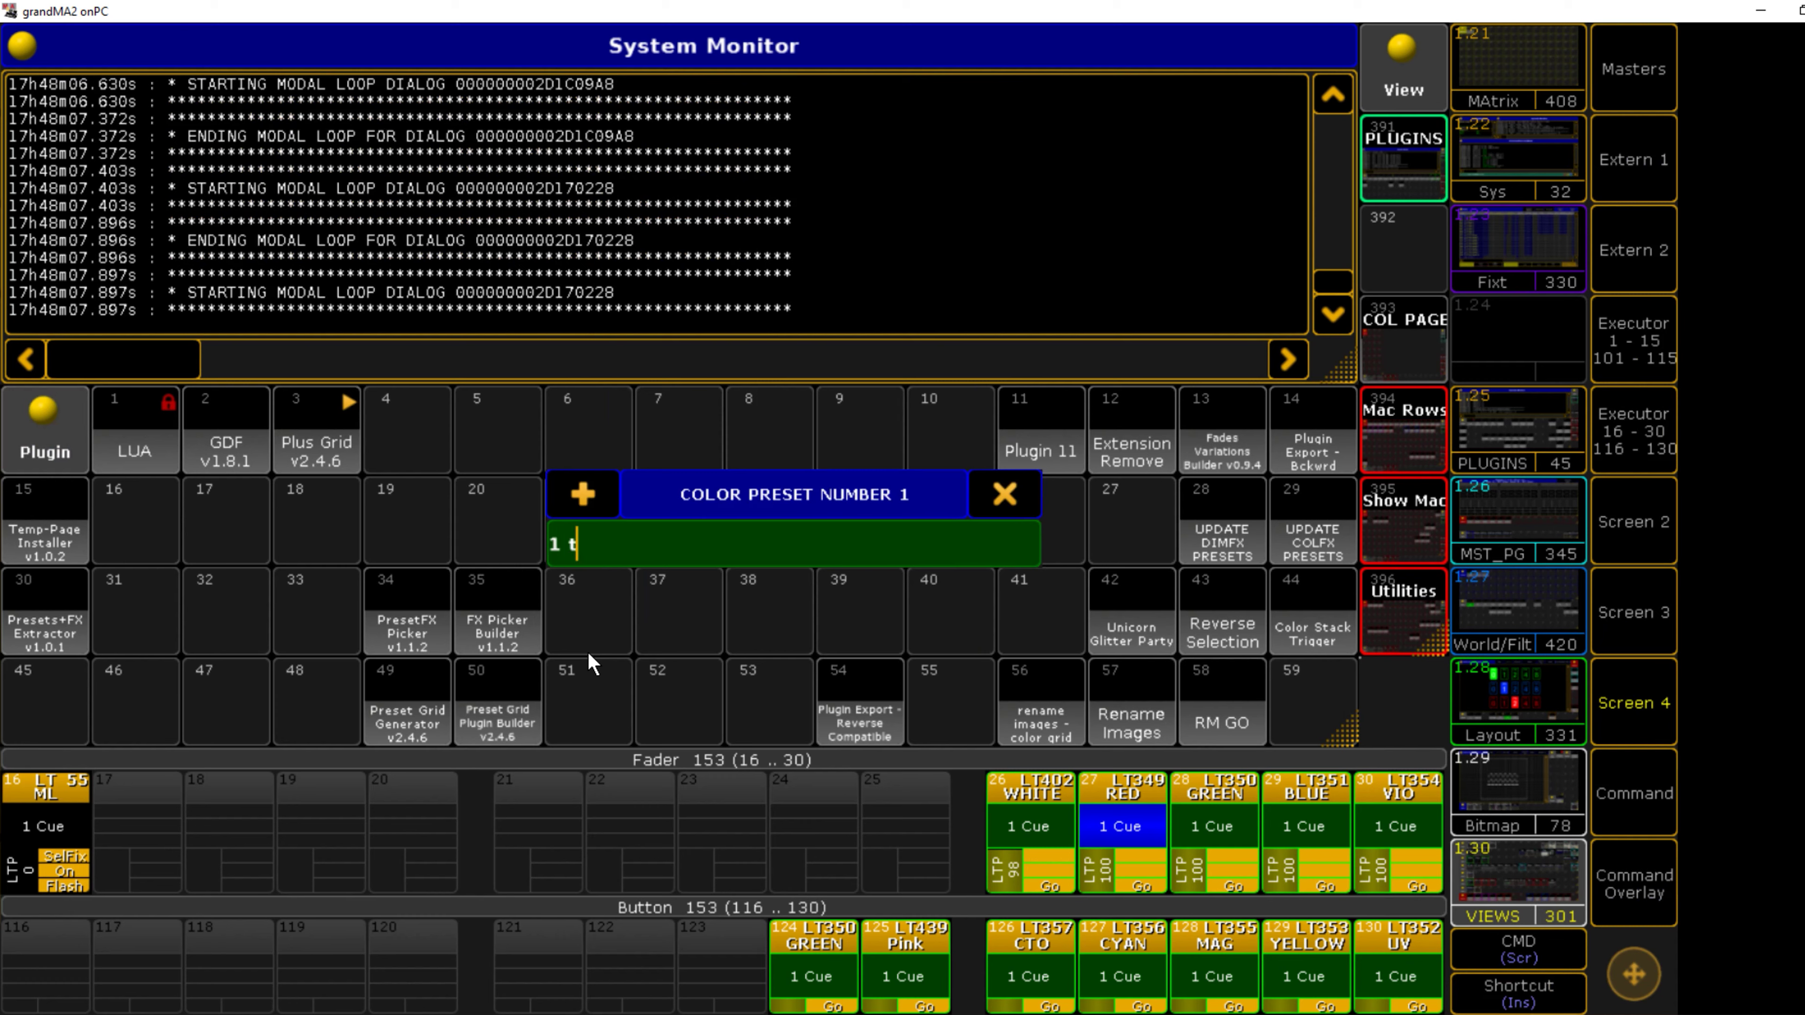
text(hru 5)
key(Return)
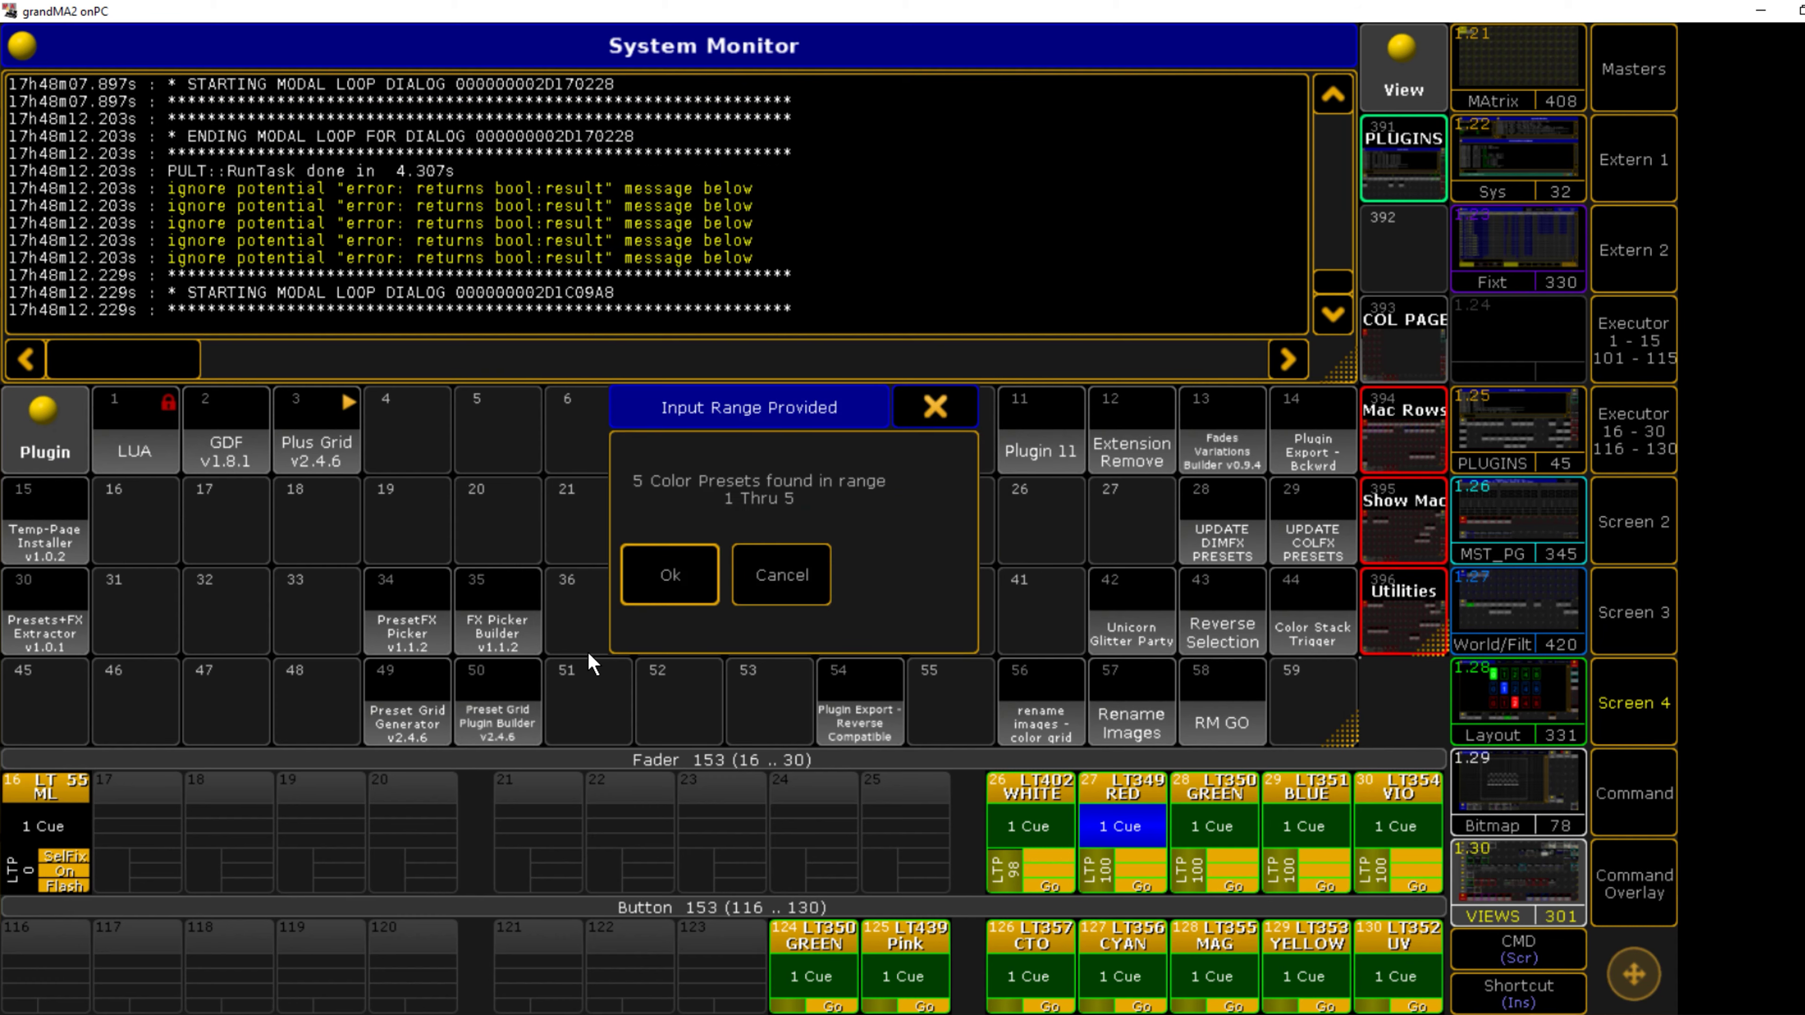
key(Return)
key(Return)
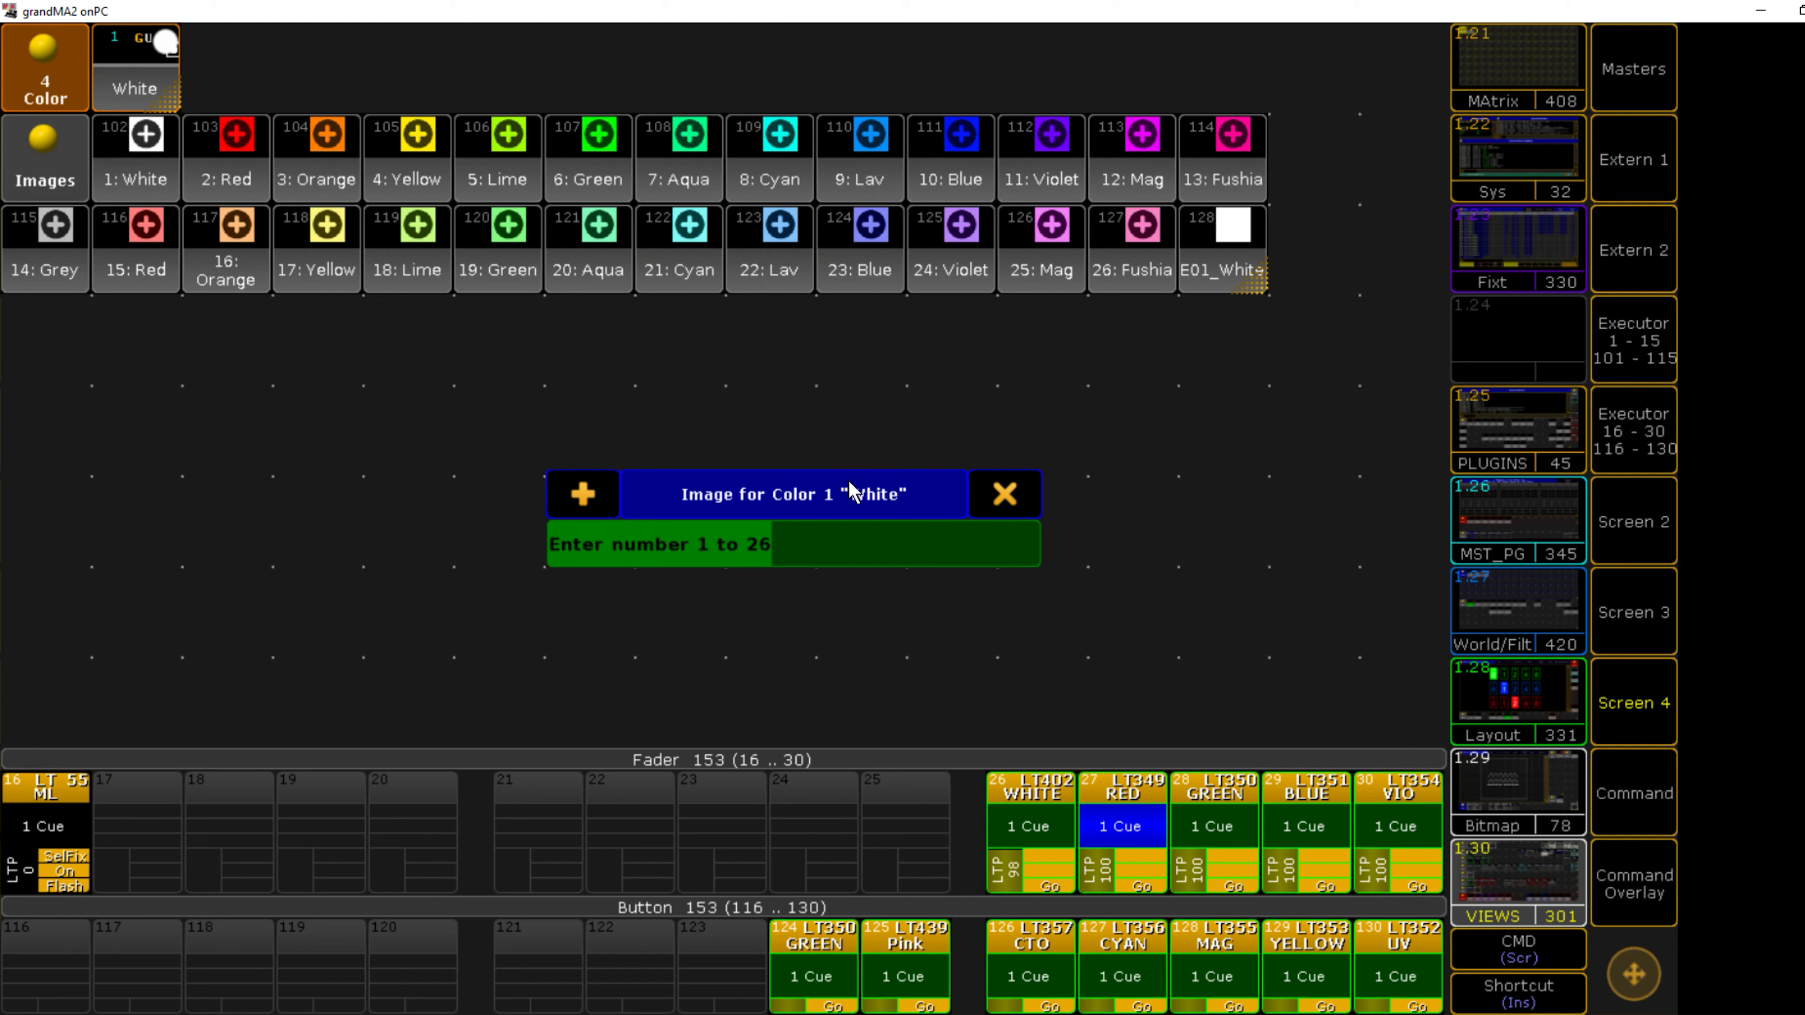
Step: Assign images 1 to 5 in order to the five color presets, starting with White
text(1)
key(Return)
text(2)
key(Return)
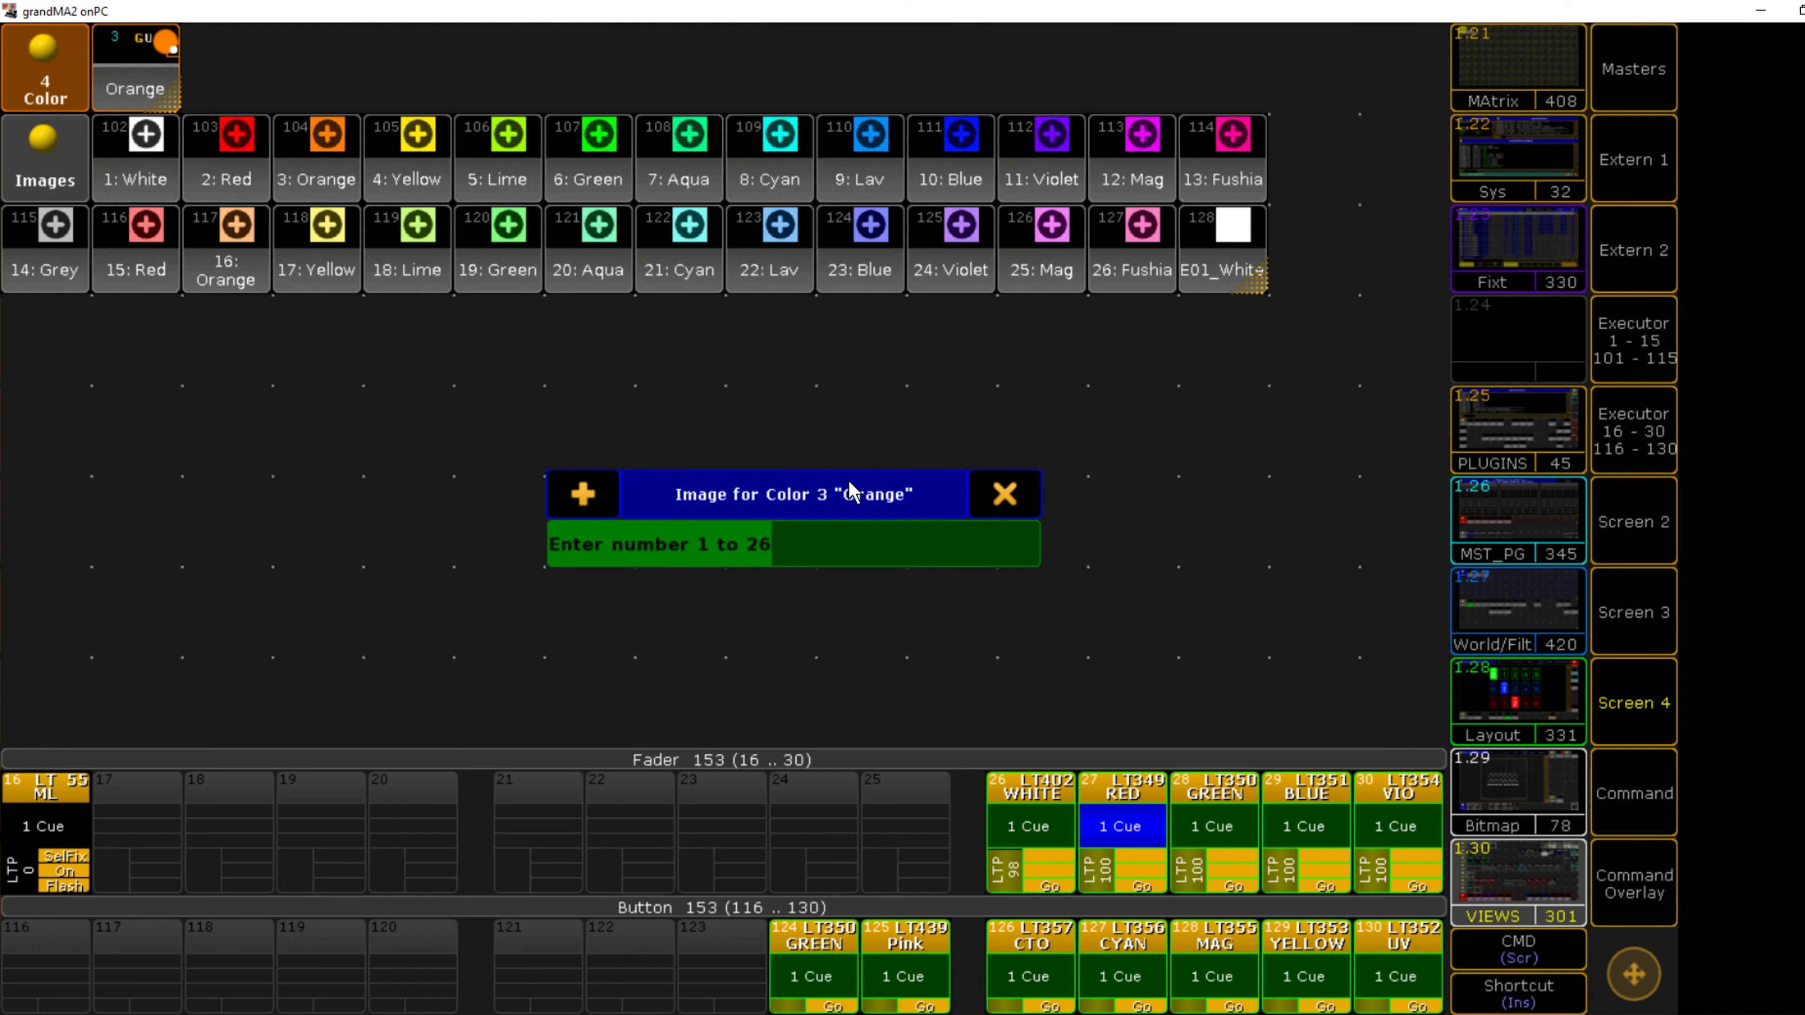
text(3)
key(Return)
text(4)
key(Return)
text(5)
key(Return)
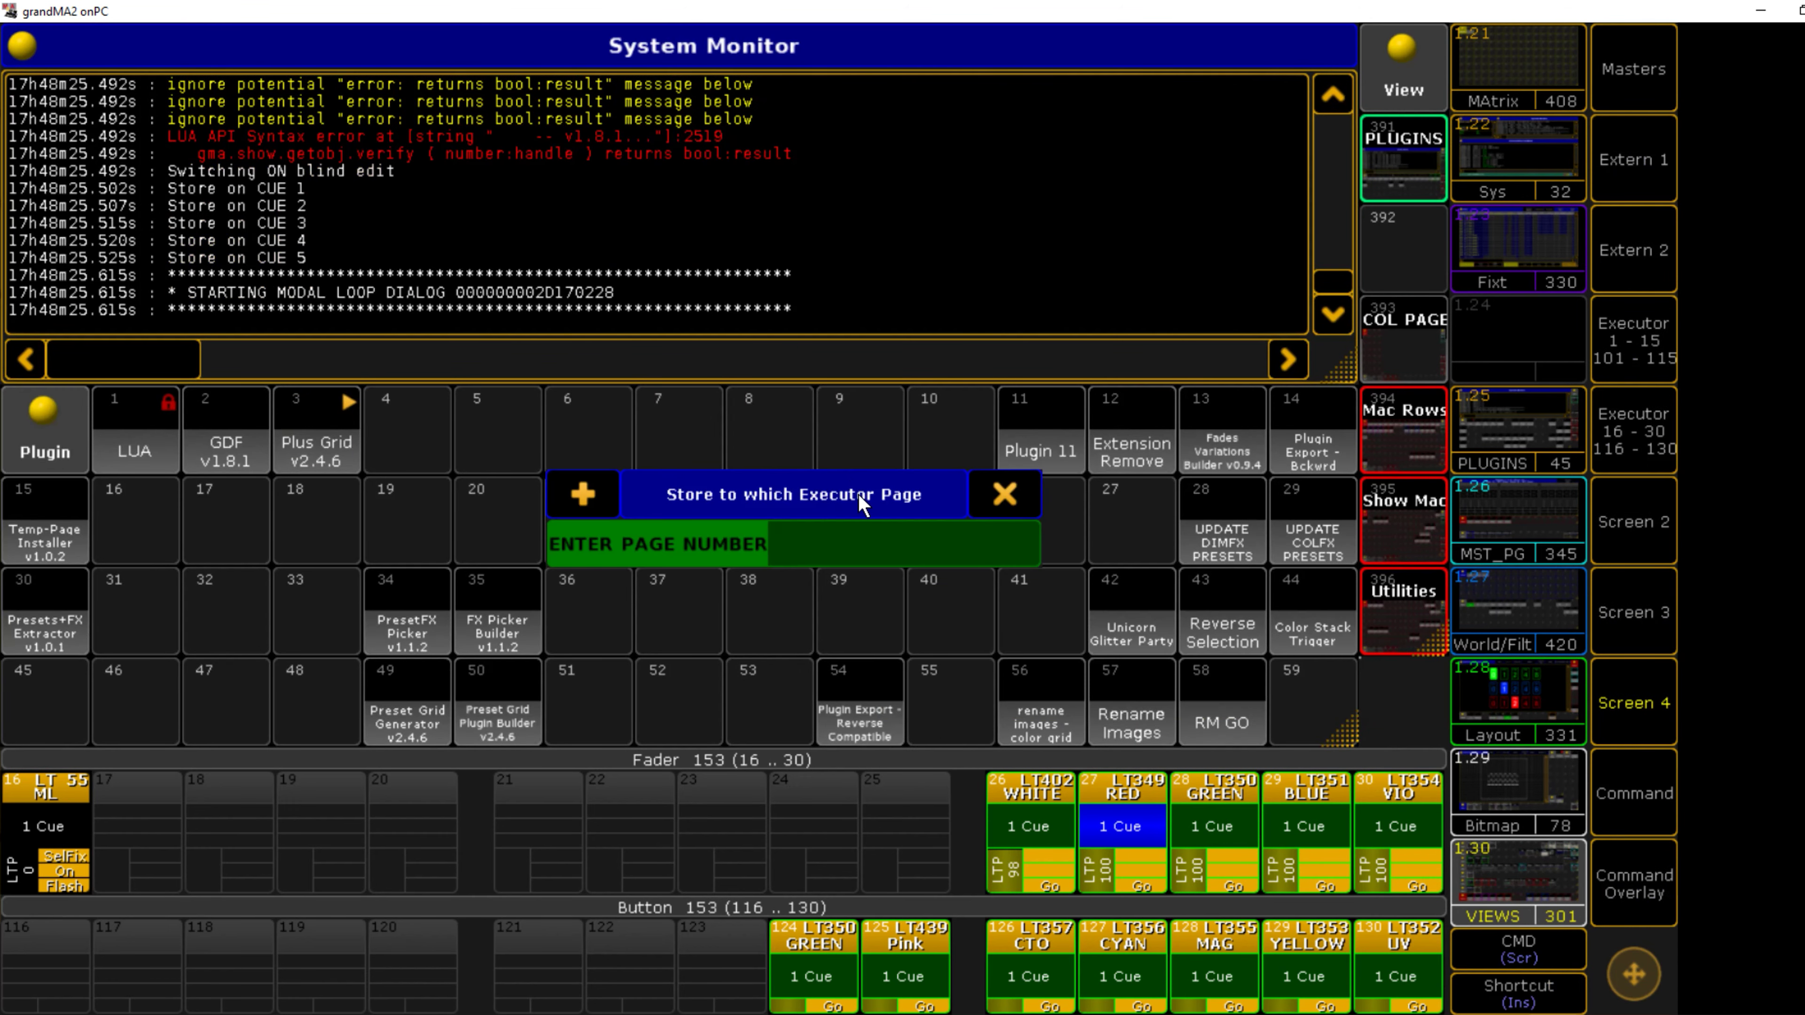
Step: Store the grid's executors on page 154 starting at executor 101 and dismiss the completion summary
text(154)
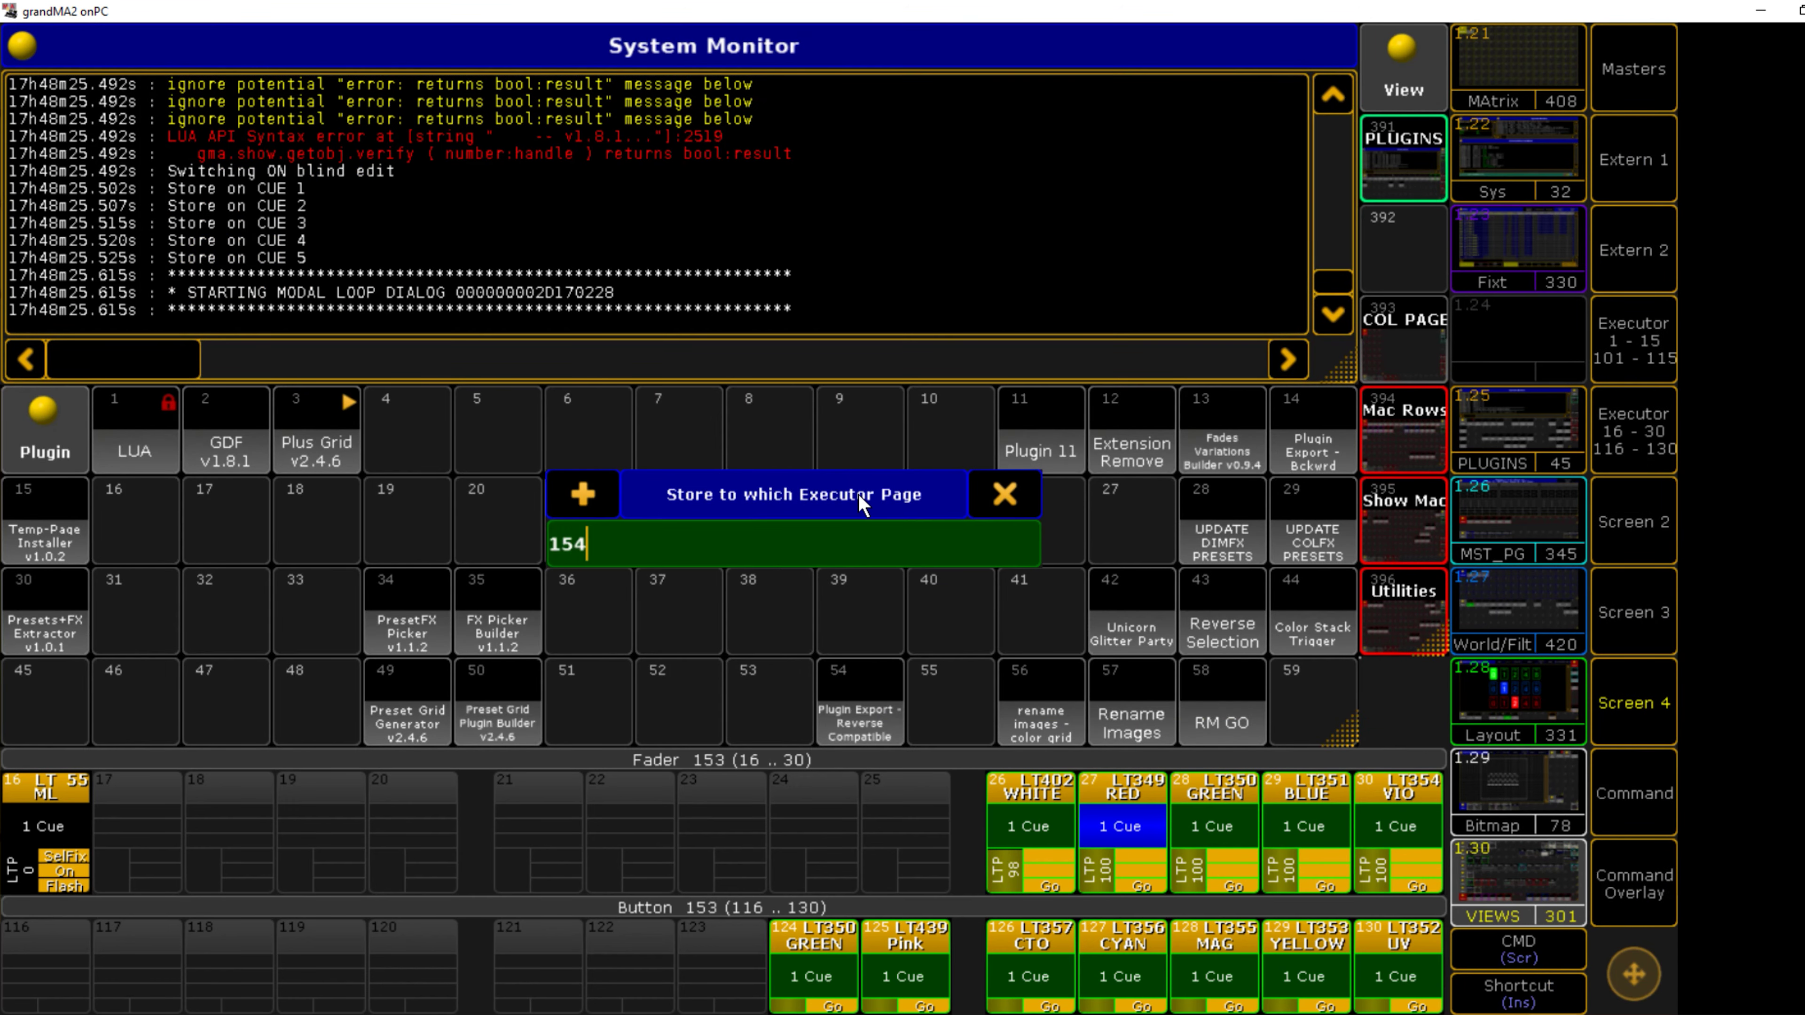
key(Return)
text(101)
key(Return)
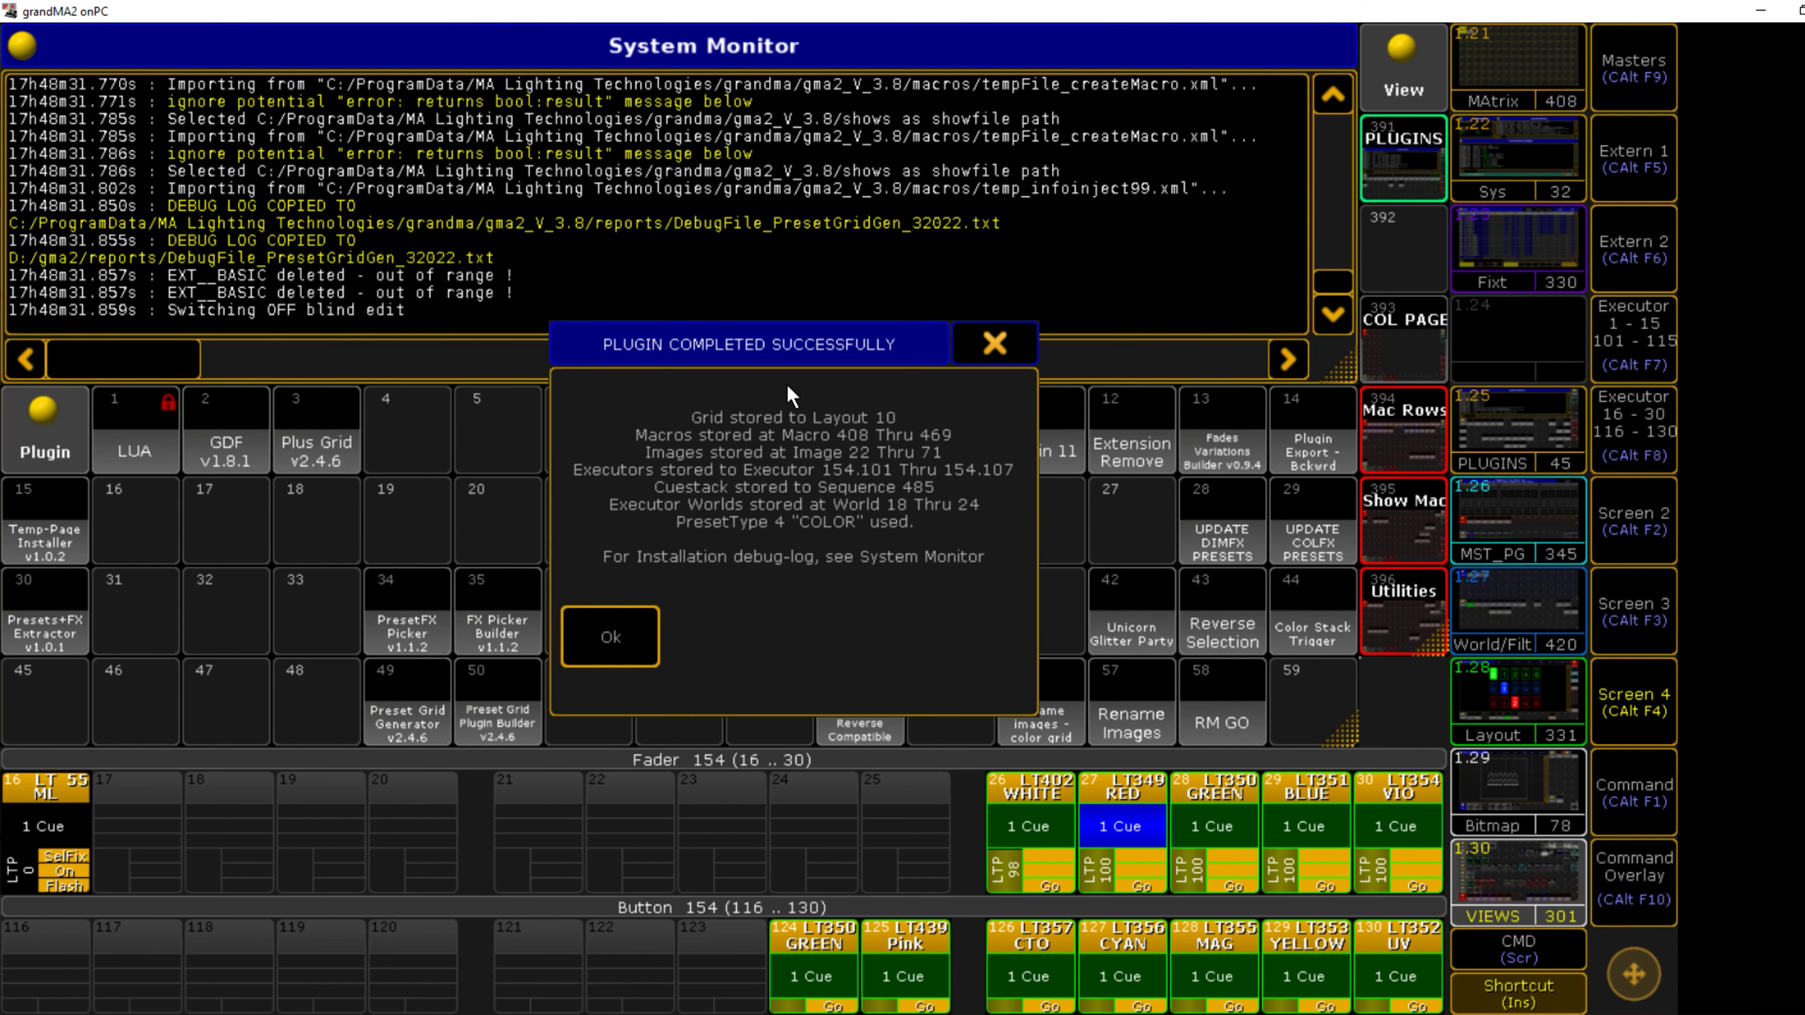
click(617, 611)
Step: Display the Color Macro Grid 10 layout in the layout view on Screen 3
click(1631, 611)
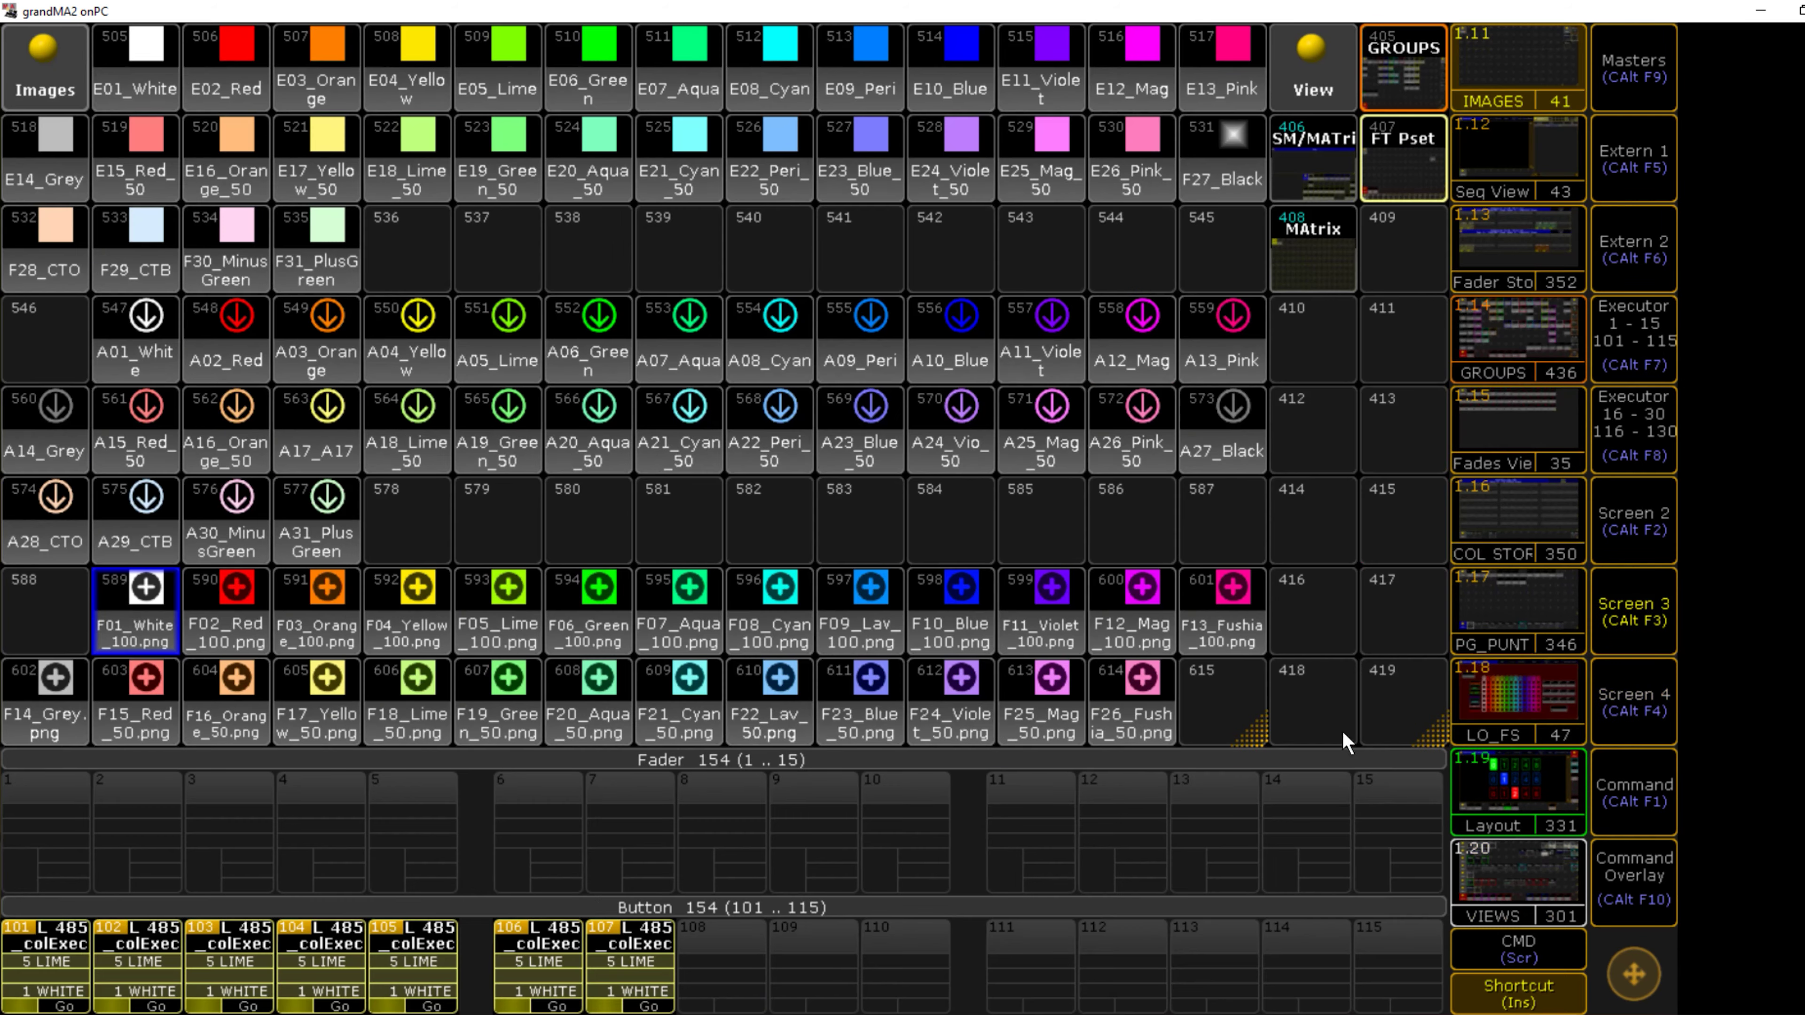
click(1548, 789)
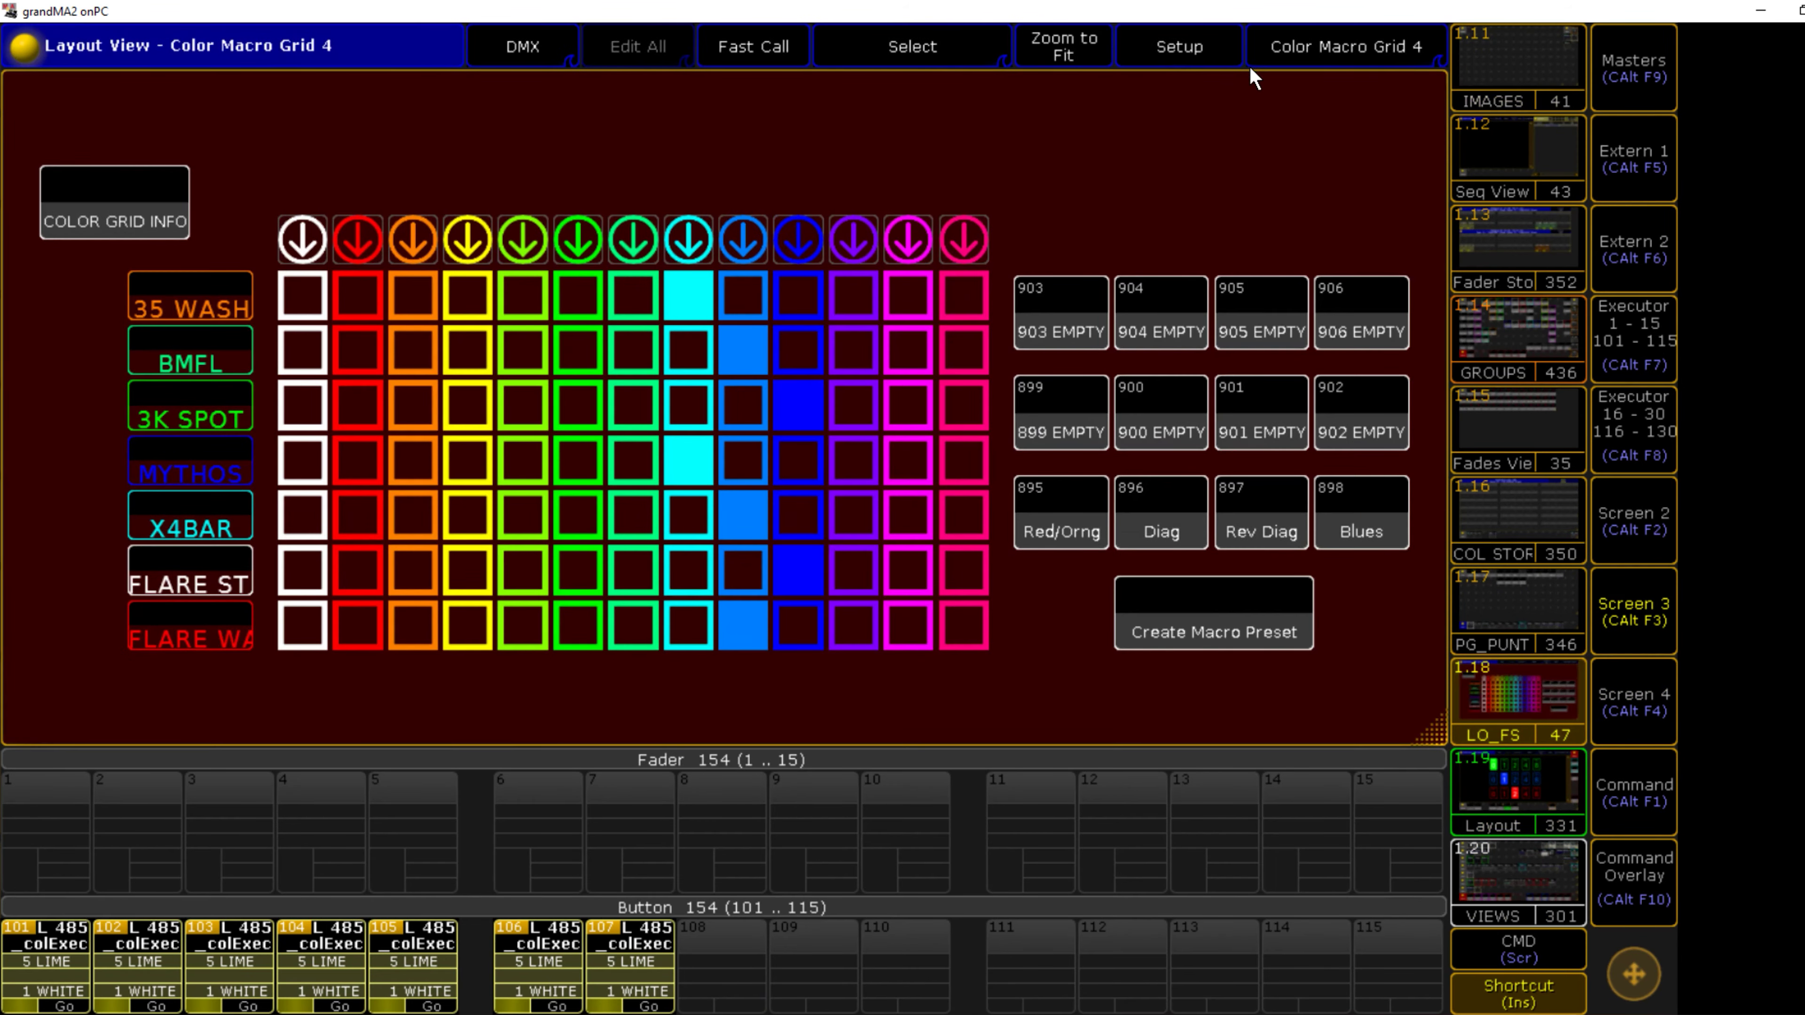
click(1327, 64)
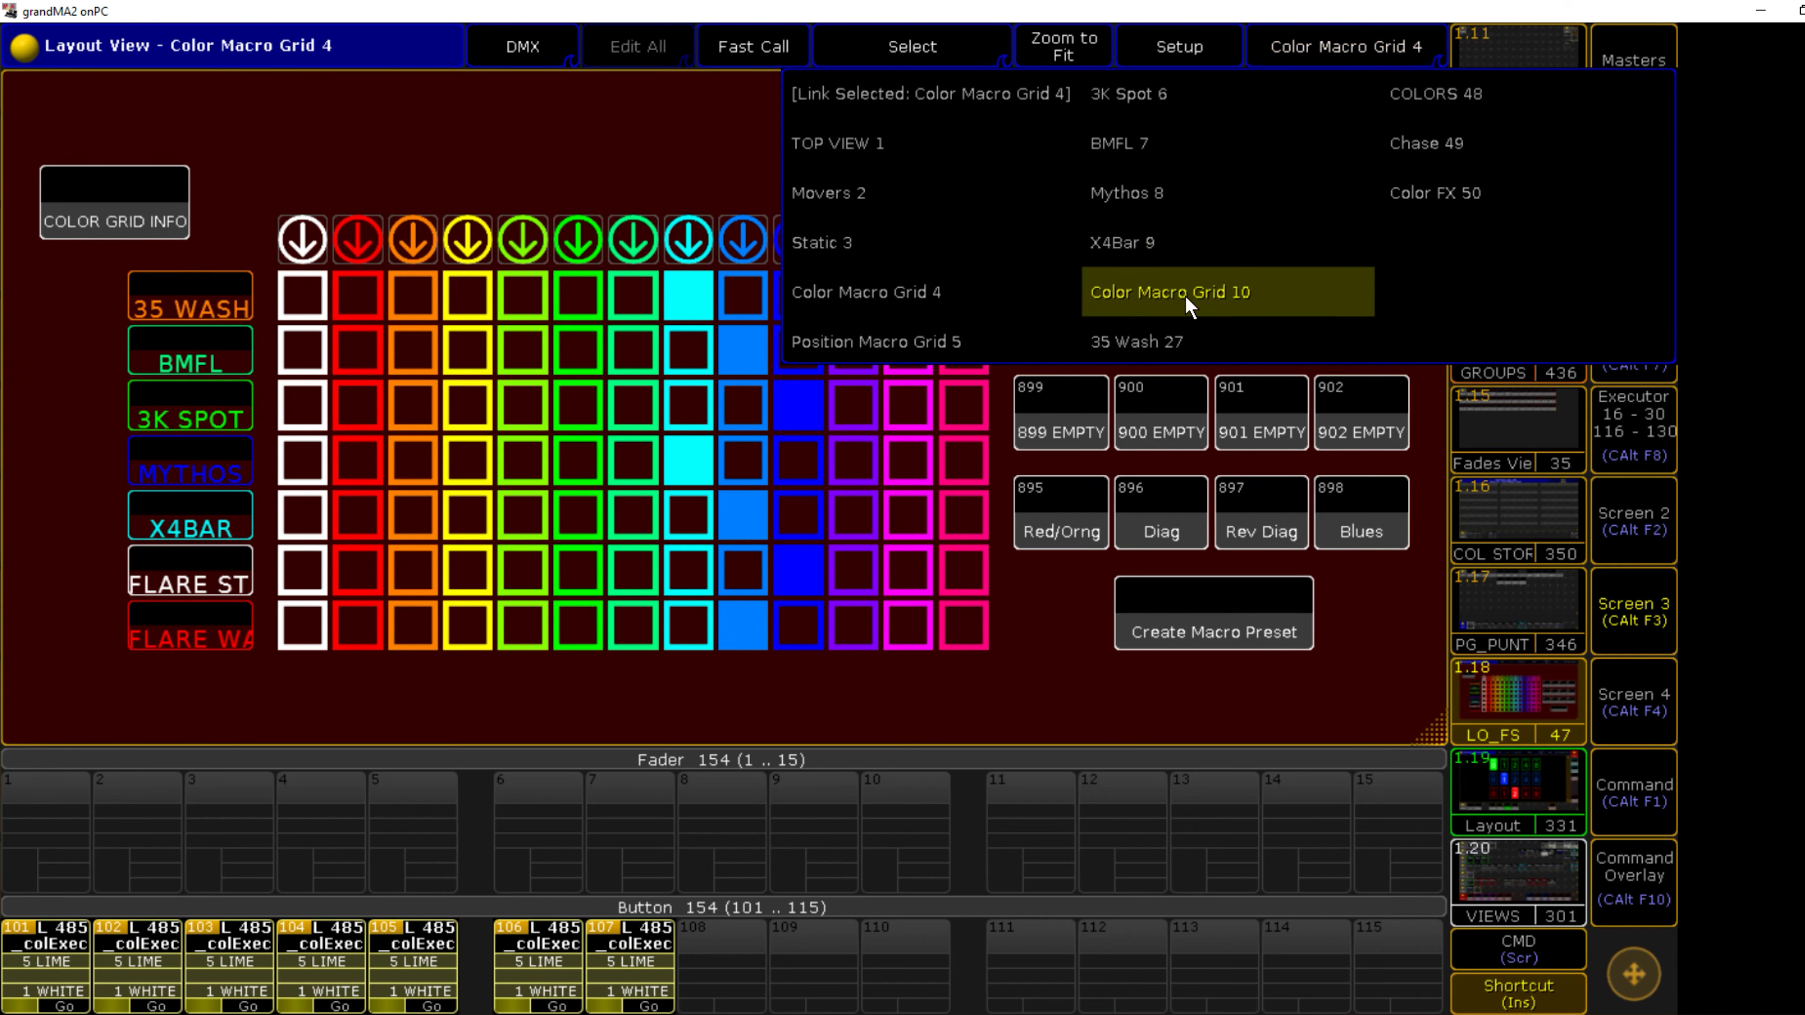
click(1188, 310)
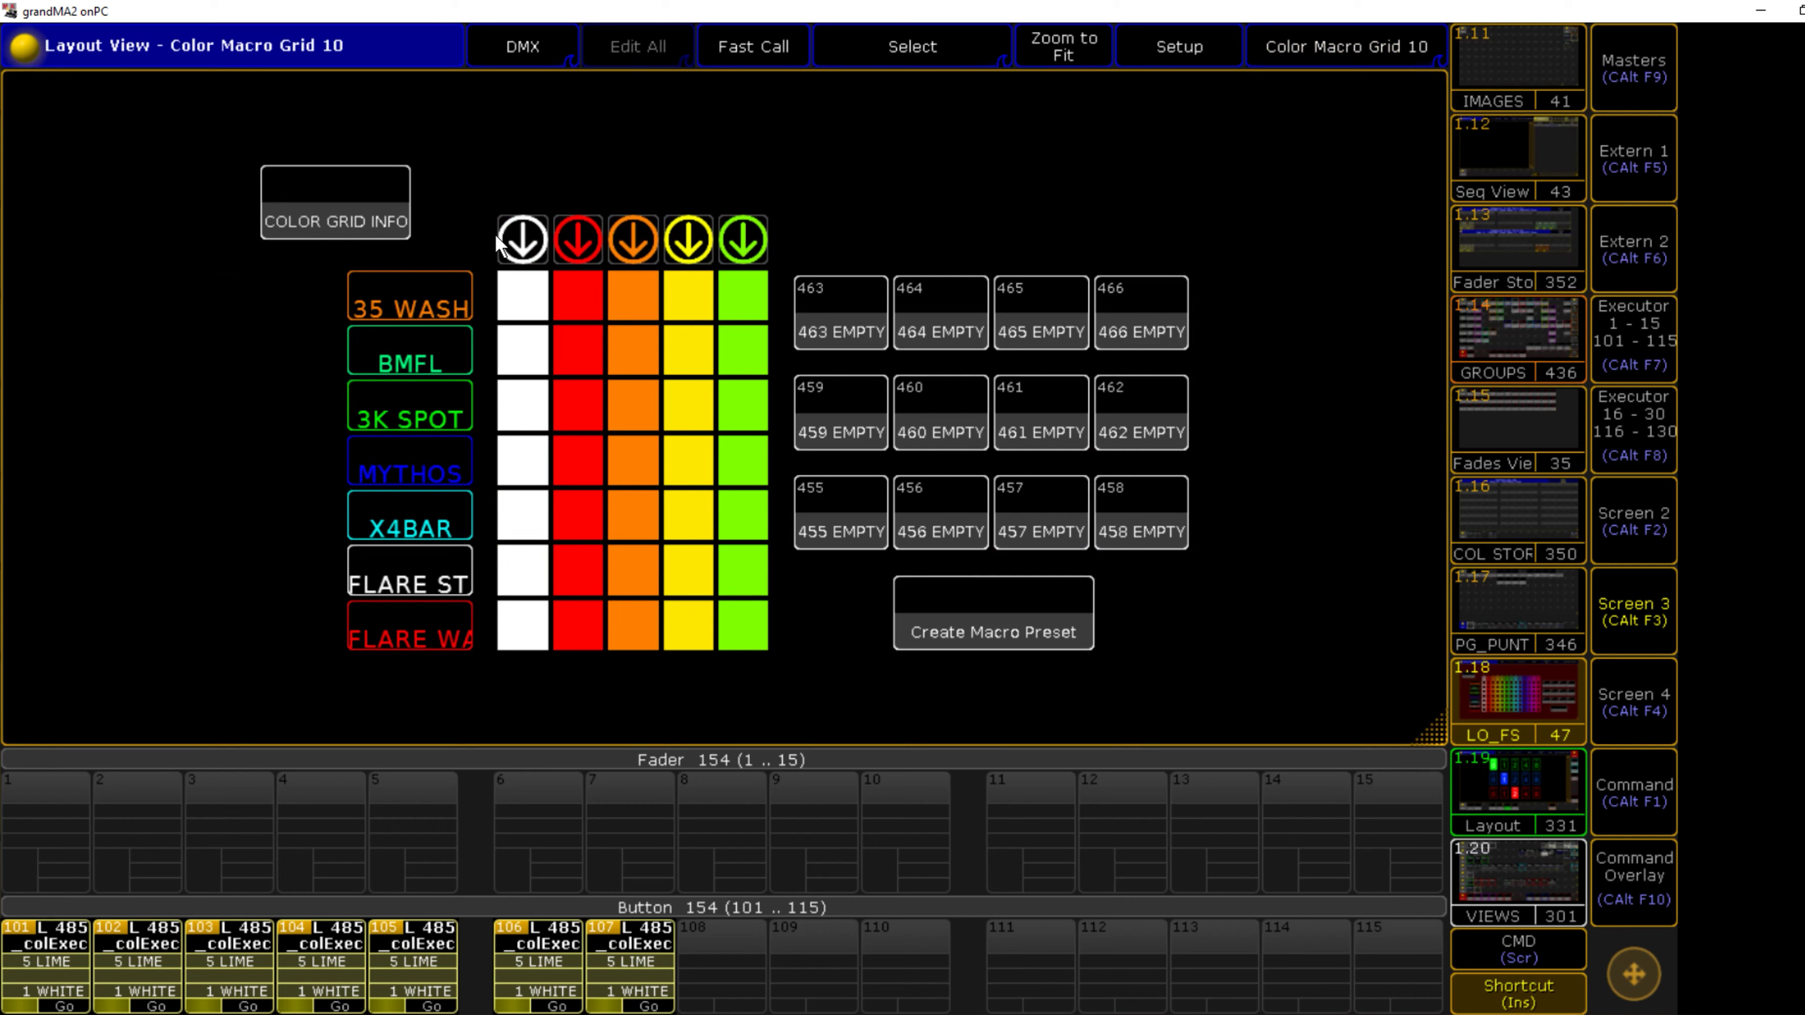
Step: Test the grid by applying white to all groups, then red, orange, yellow, lime, yellow and orange to BMFL through the last flare group
click(533, 255)
click(576, 347)
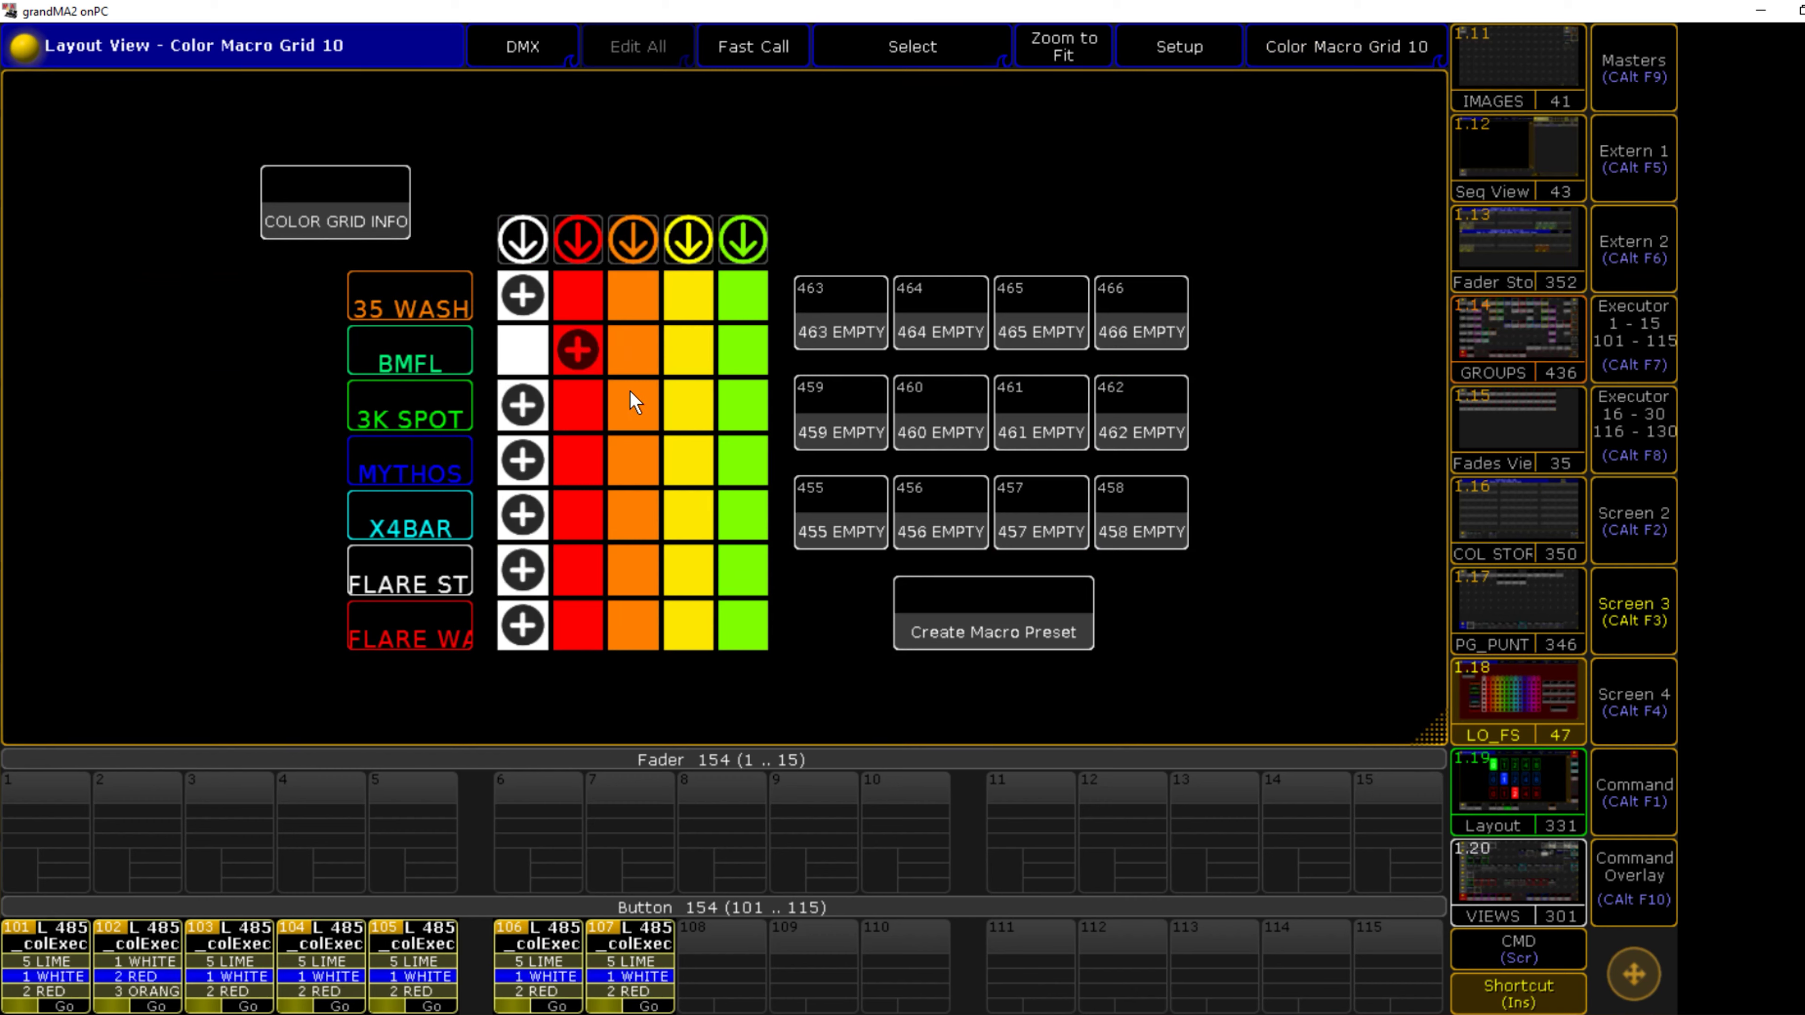
click(632, 403)
click(687, 462)
click(745, 520)
click(693, 572)
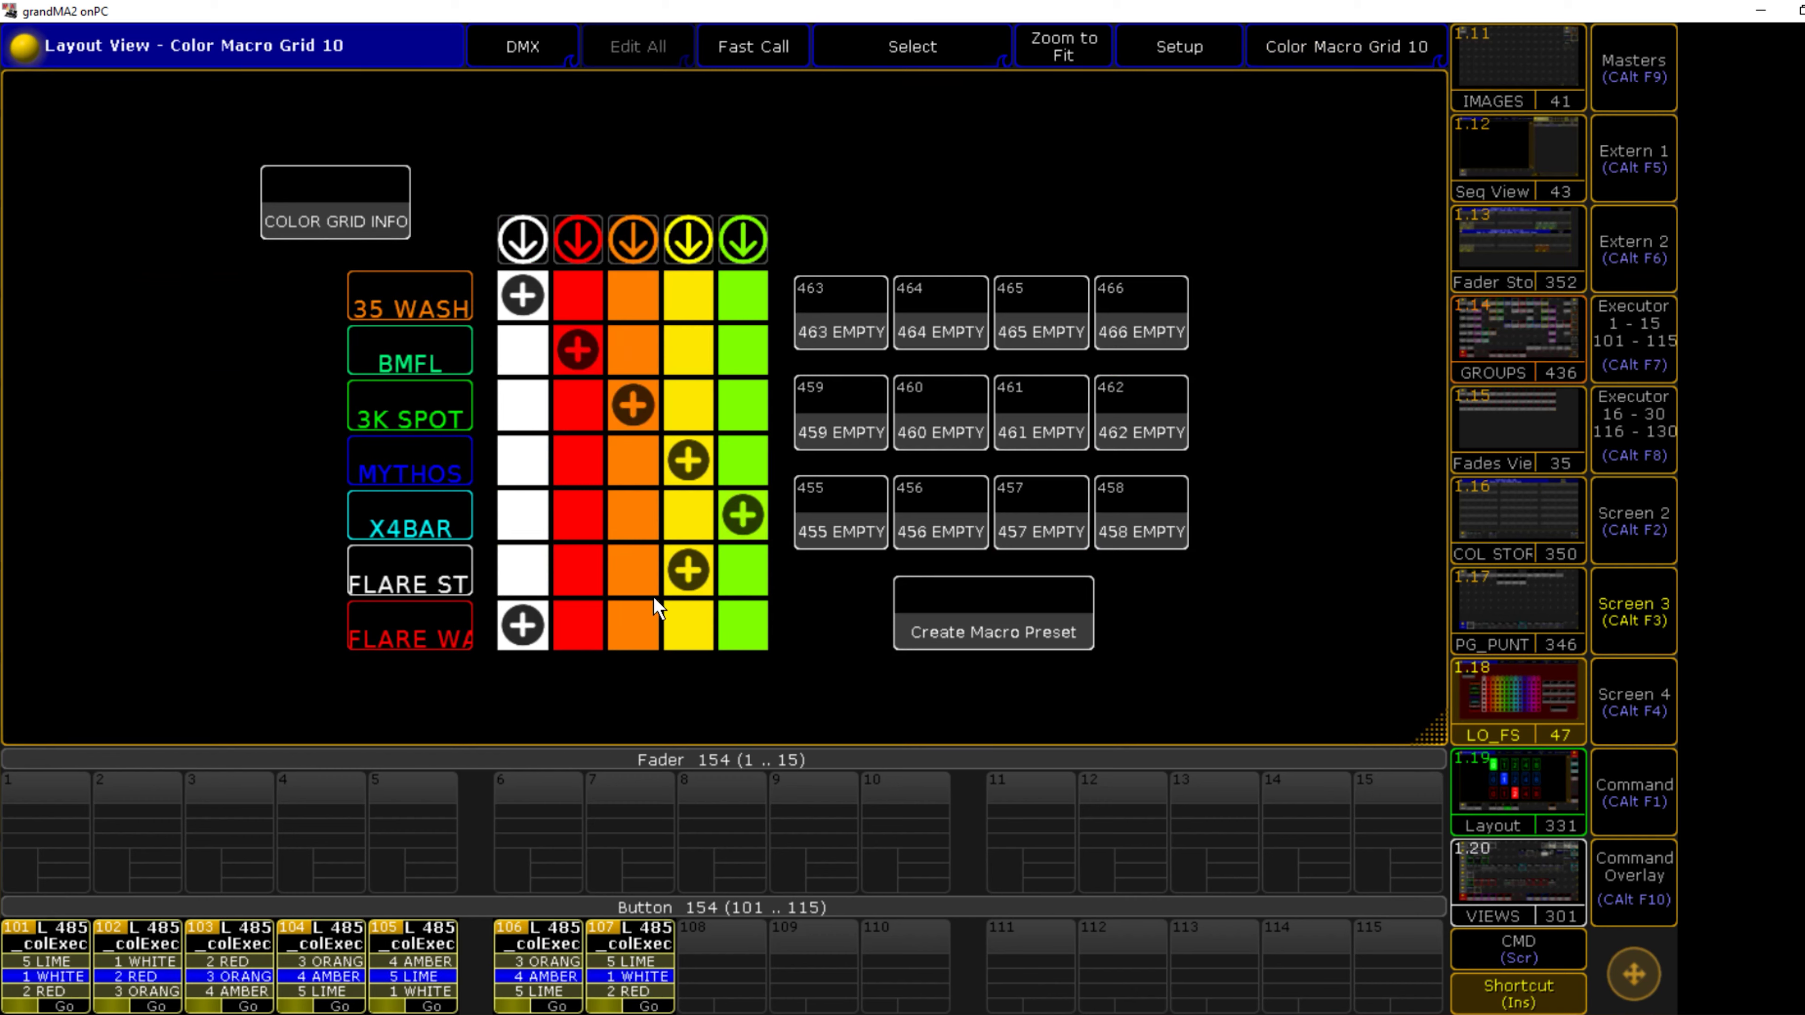
click(629, 622)
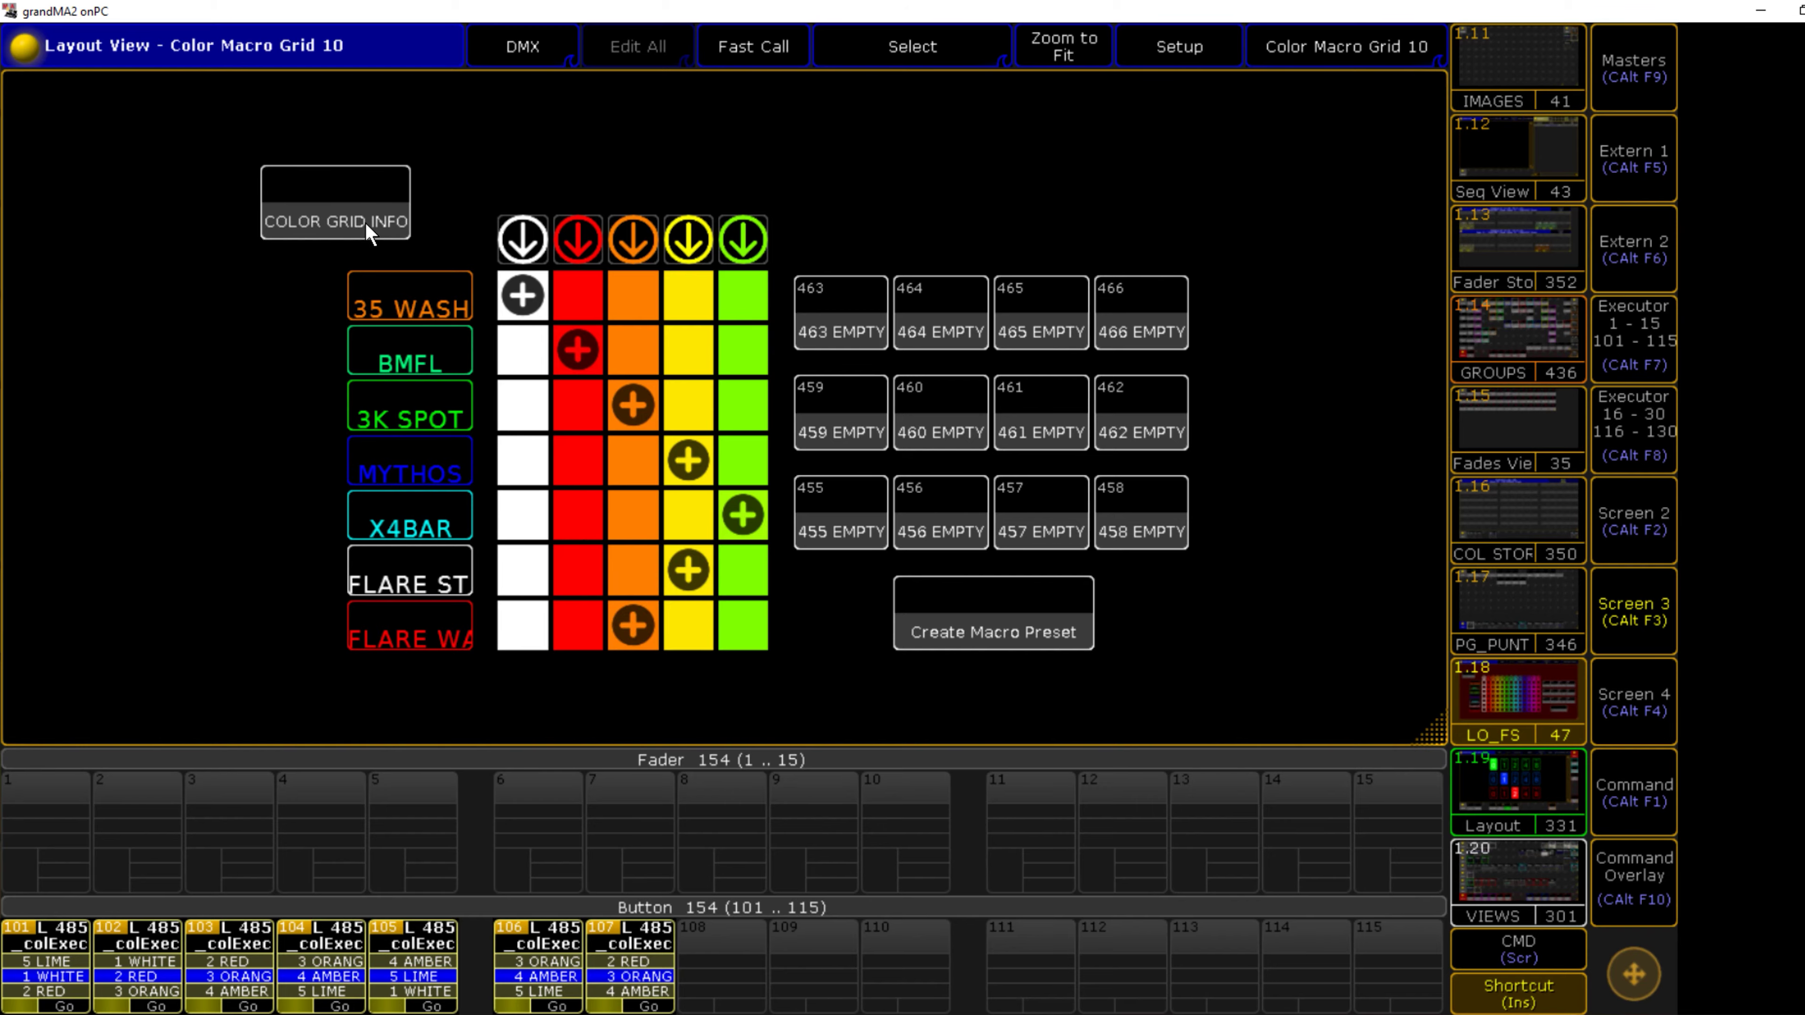